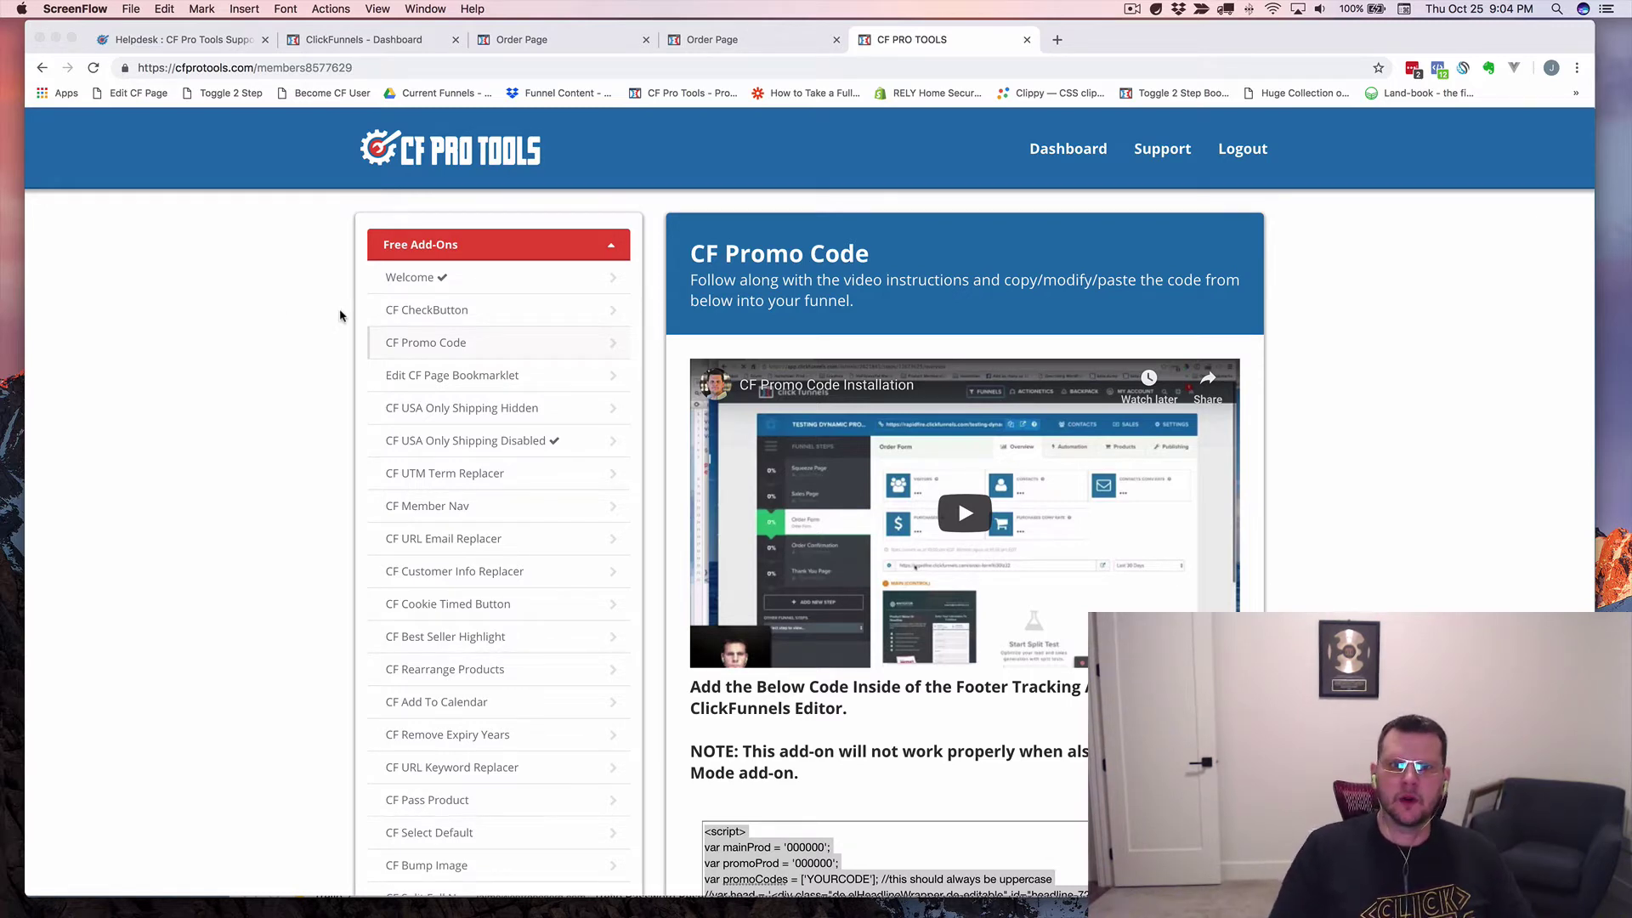
# Scroll through the promo-code script in the lesson's code box and select all of it.
pyautogui.scroll(-5, 297, 423)
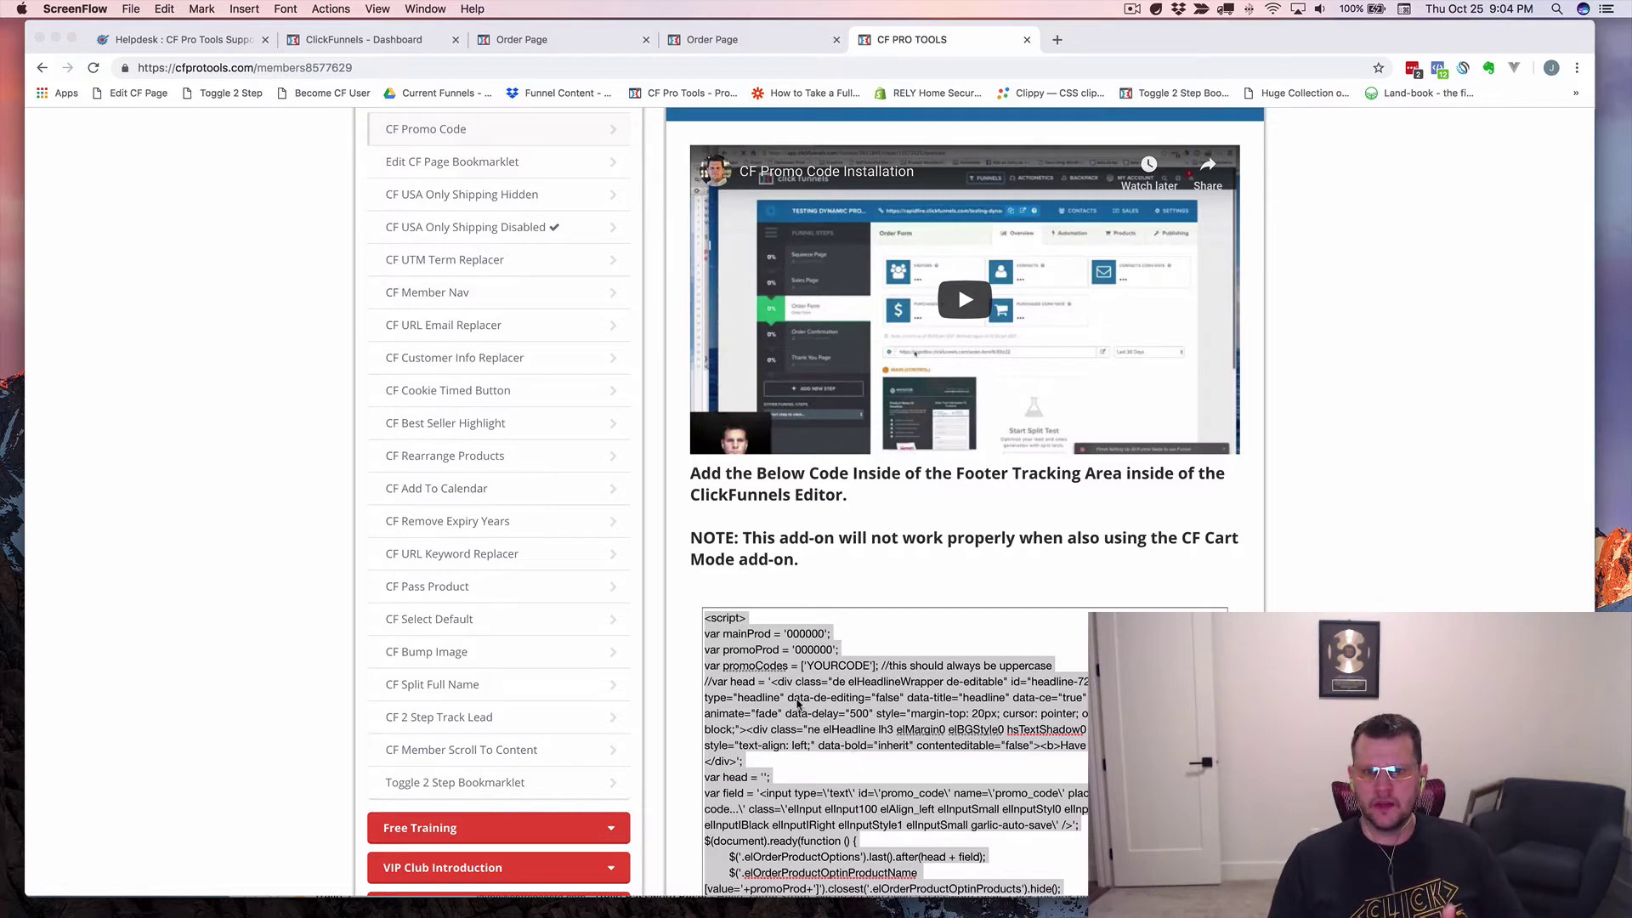
pyautogui.scroll(-3, 769, 701)
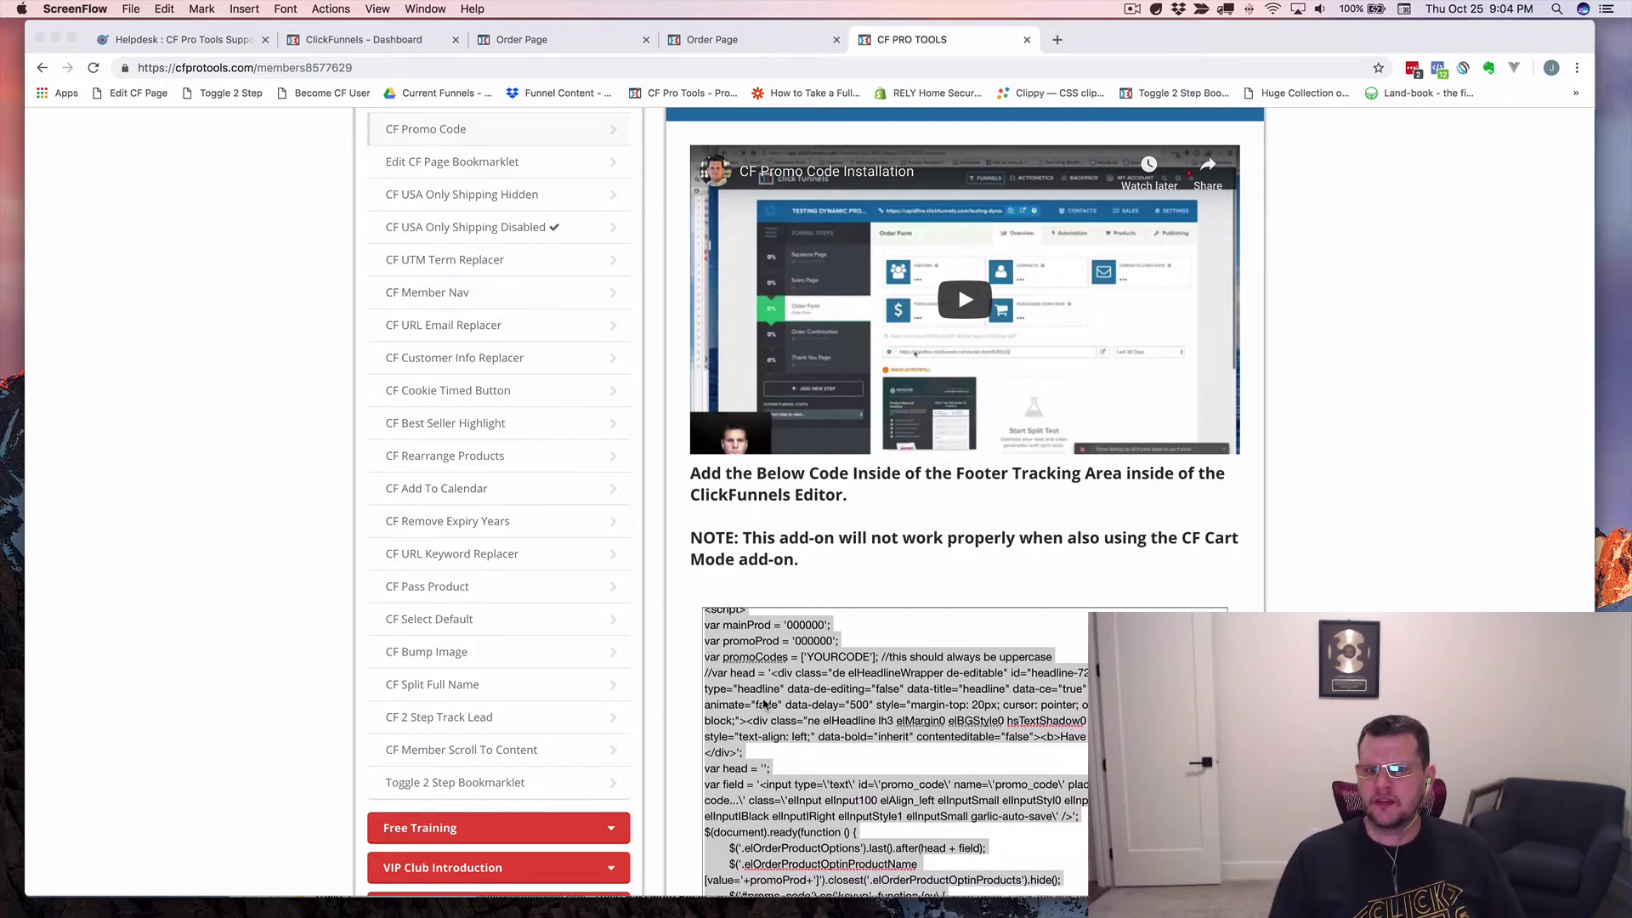
pyautogui.scroll(-10, 769, 701)
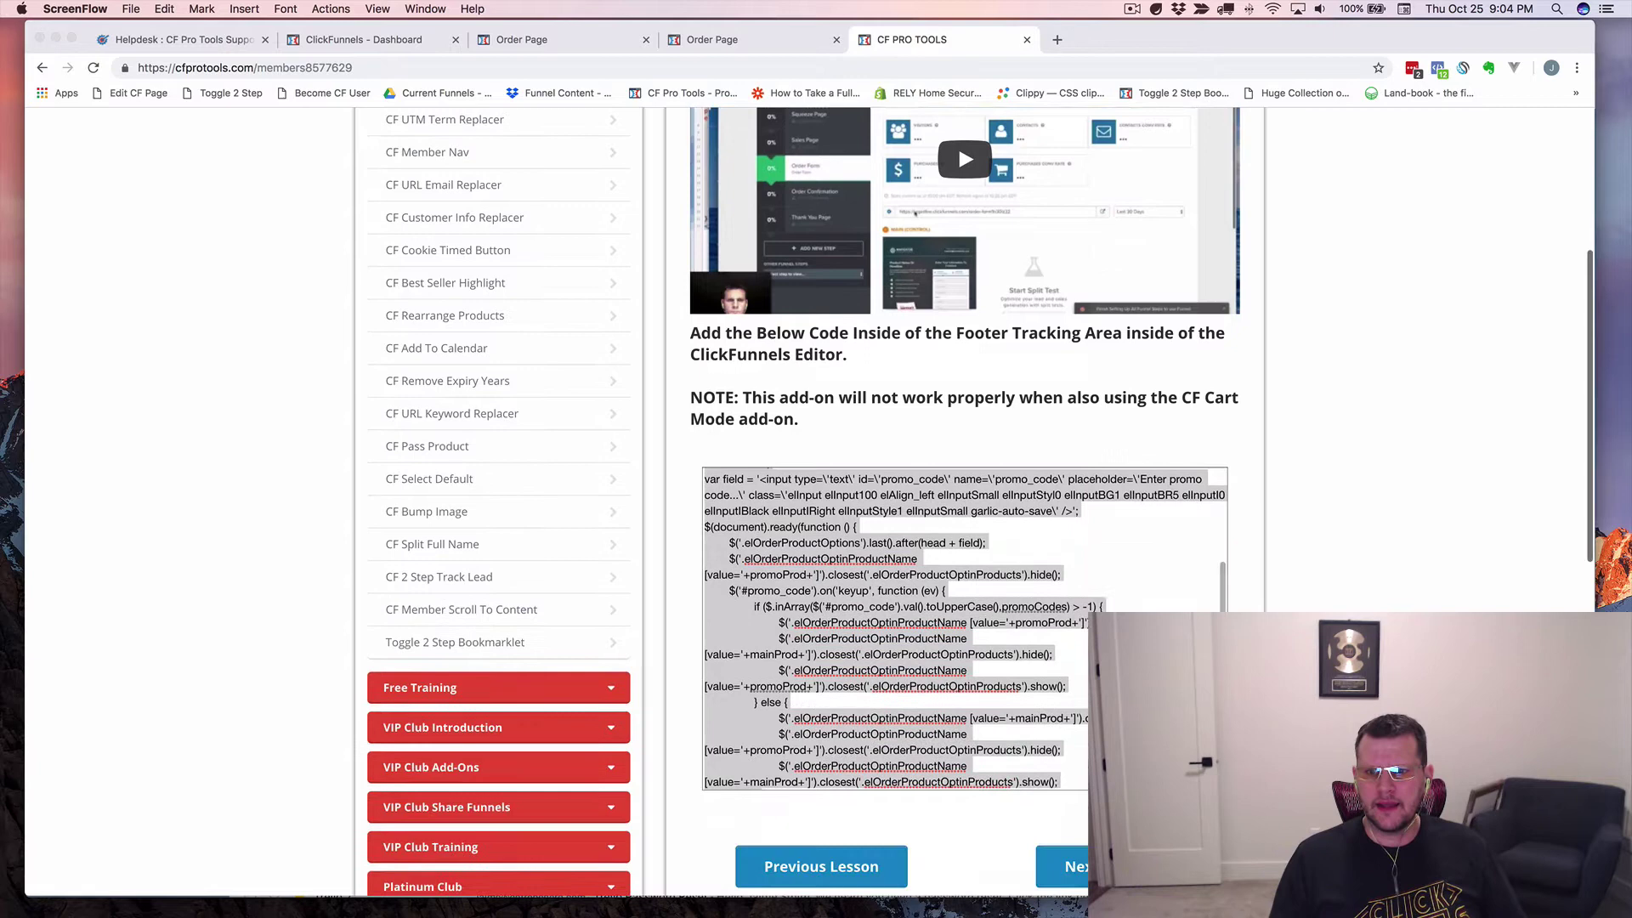
pyautogui.scroll(-2, 836, 507)
pyautogui.scroll(10, 799, 455)
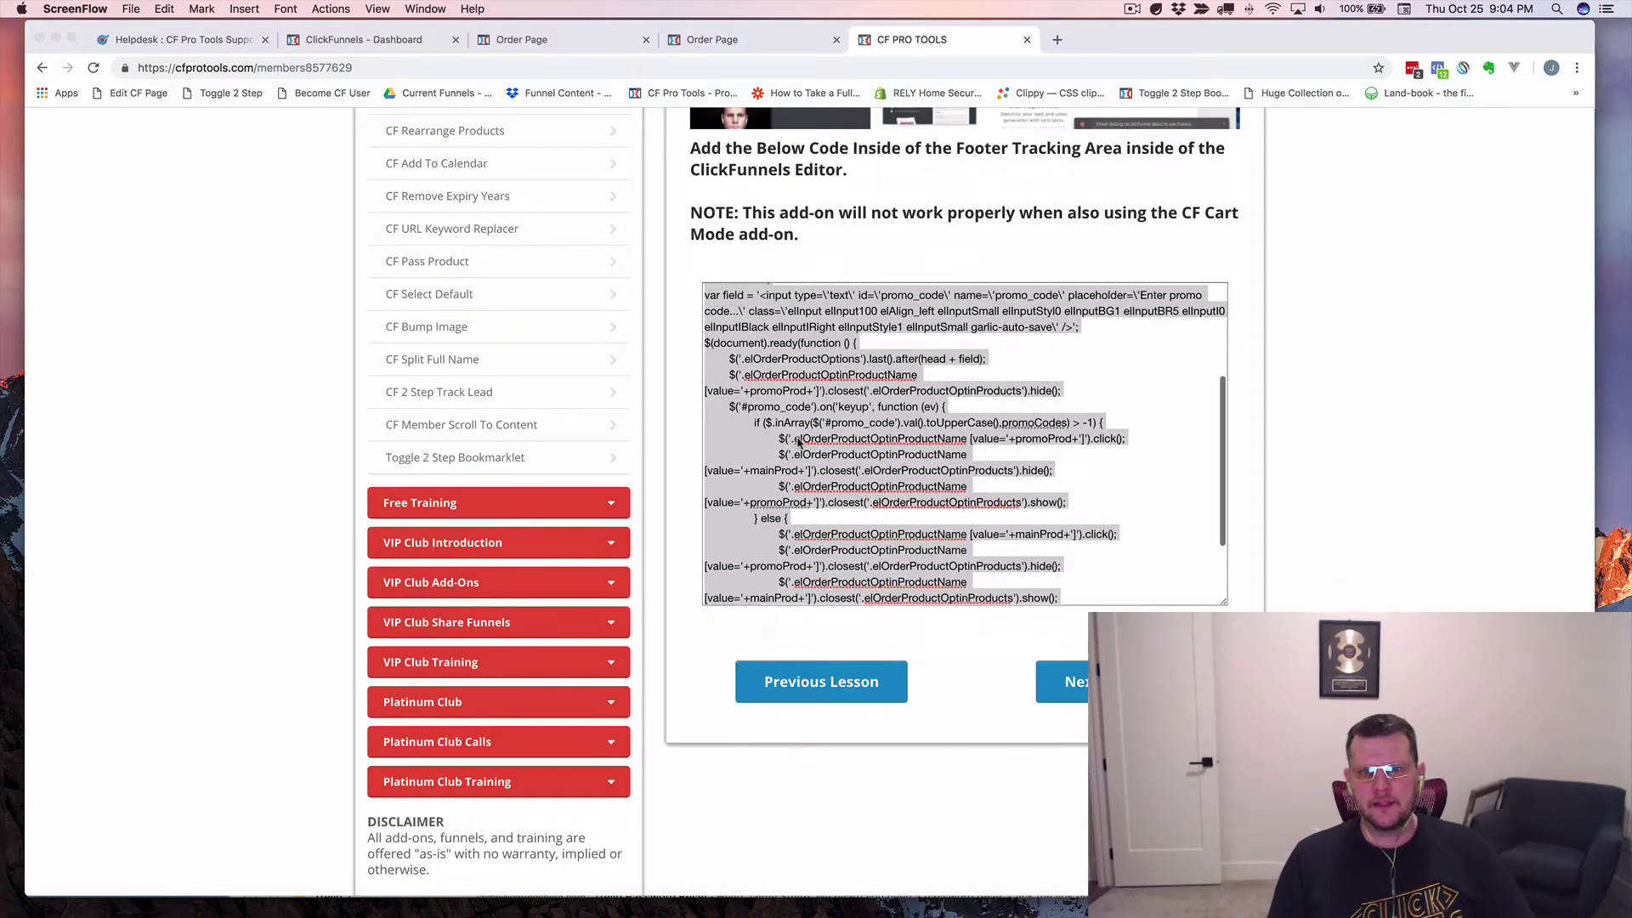
pyautogui.click(763, 418)
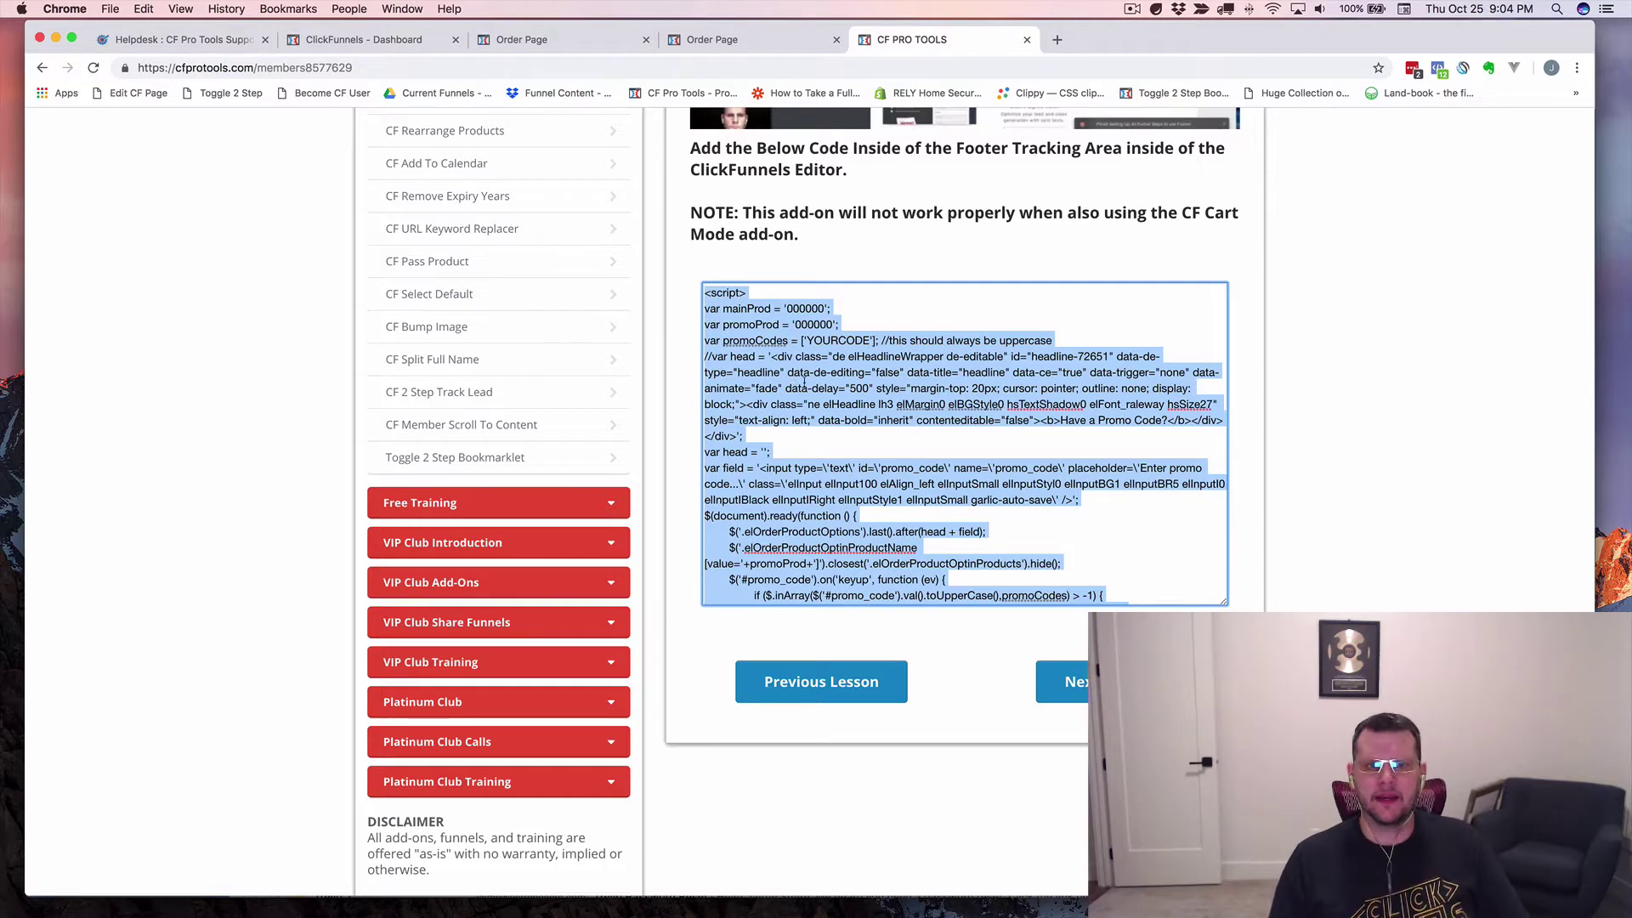
# Switch to the empty new note in Notes and zoom its text in twice.
pyautogui.press('super+Tab')
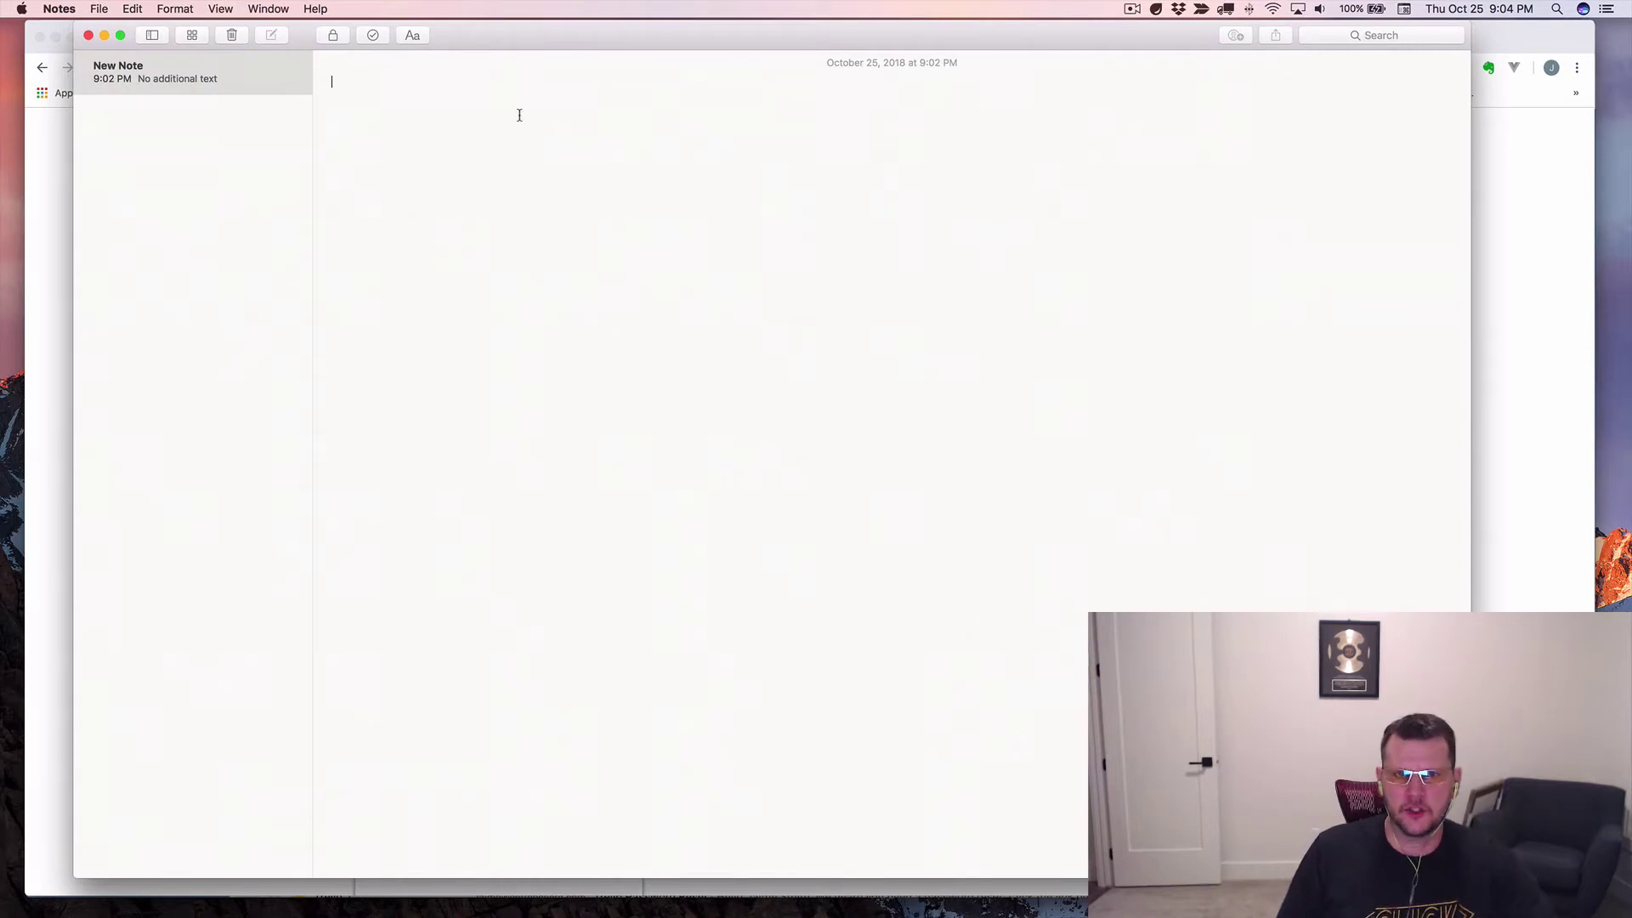
pyautogui.moveTo(613, 36); pyautogui.dragTo(630, 37)
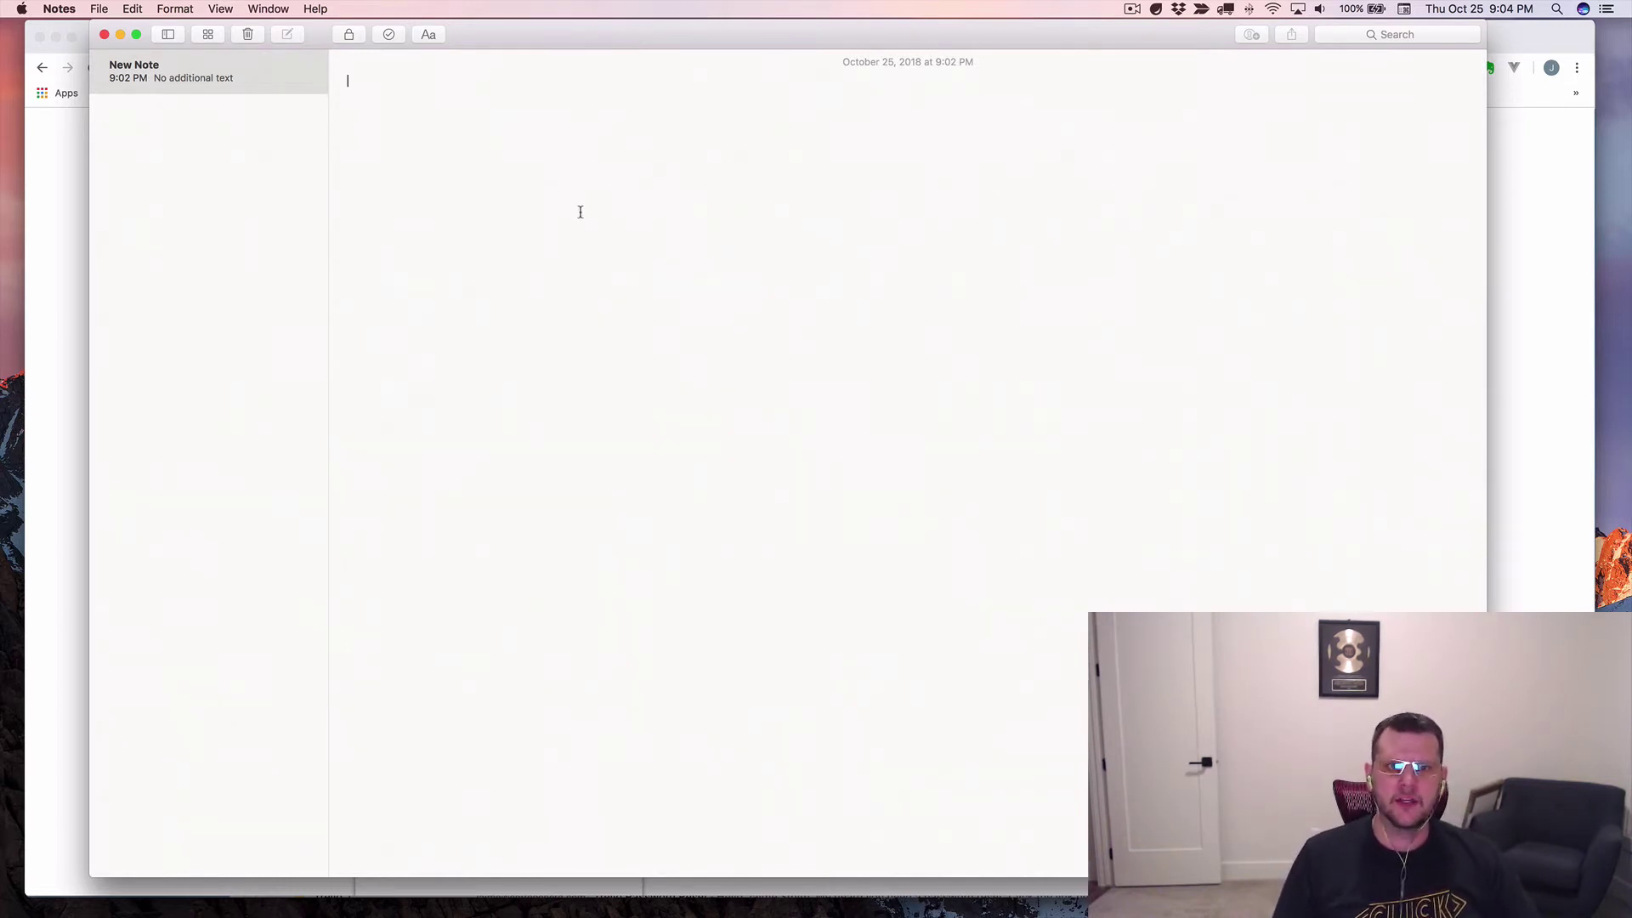
pyautogui.click(233, 14)
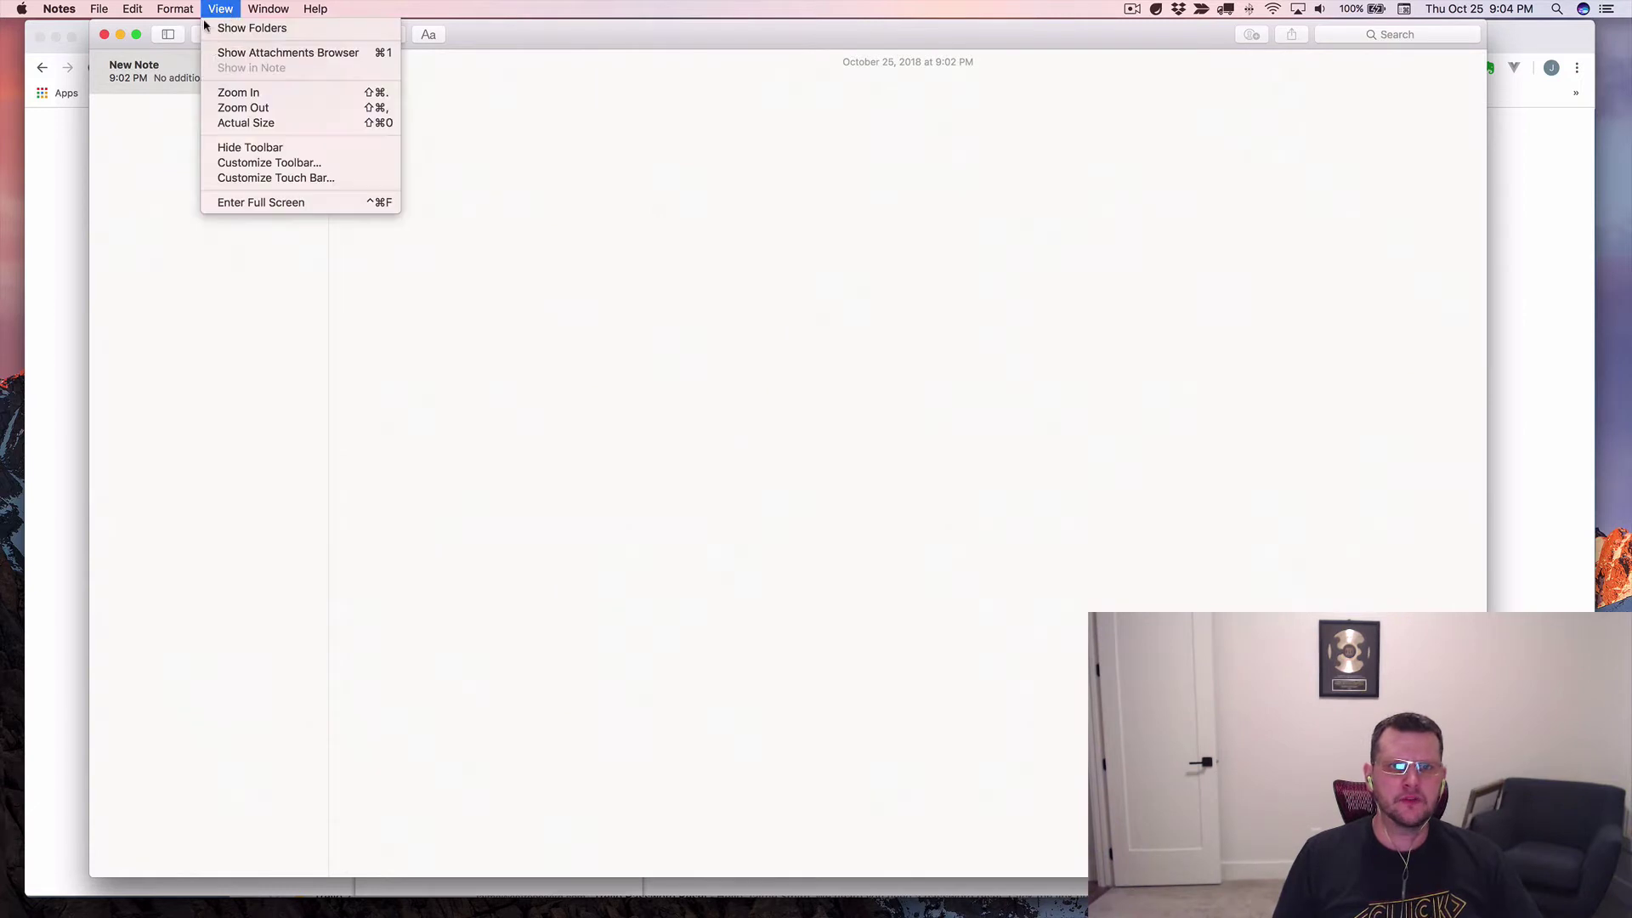
pyautogui.click(273, 96)
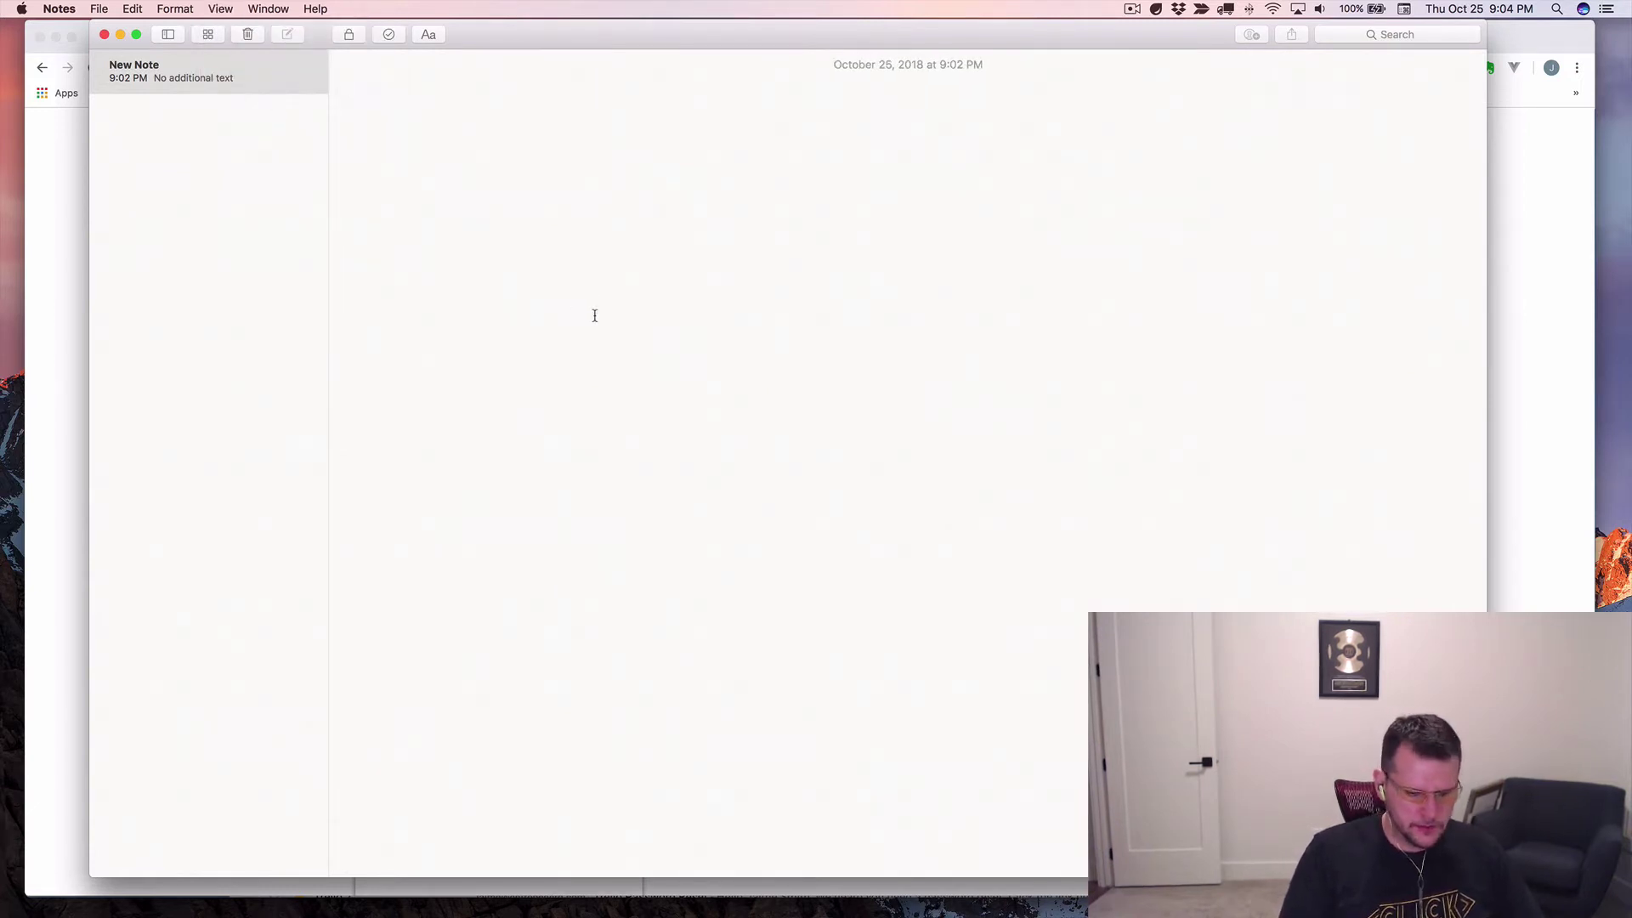
pyautogui.press('super+shift+period')
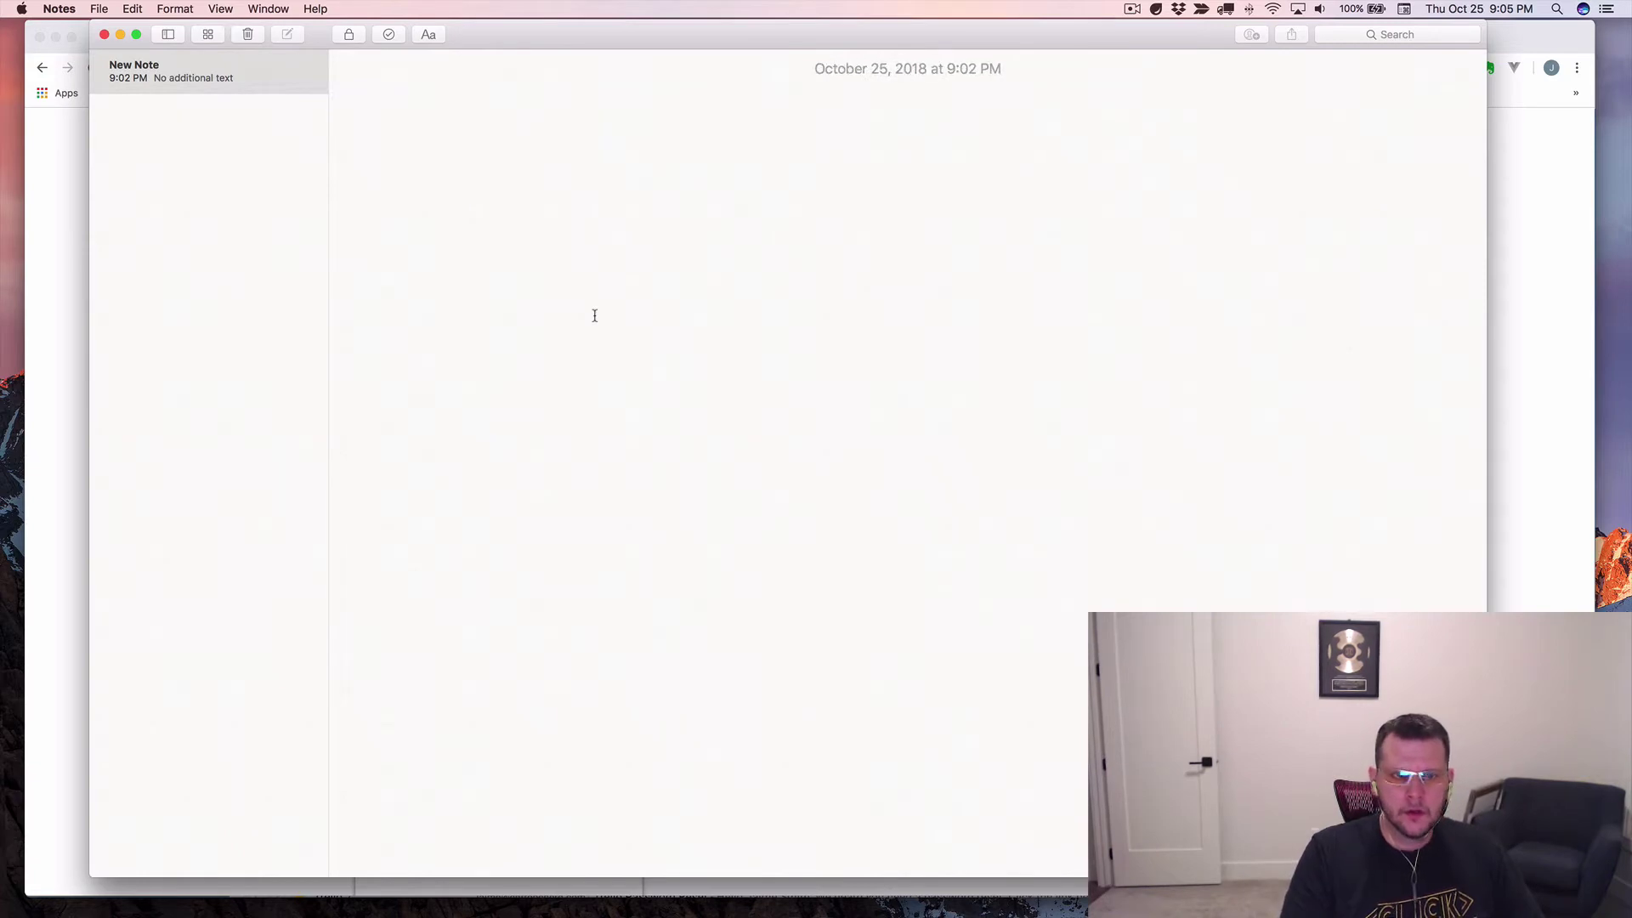
pyautogui.press('super+v')
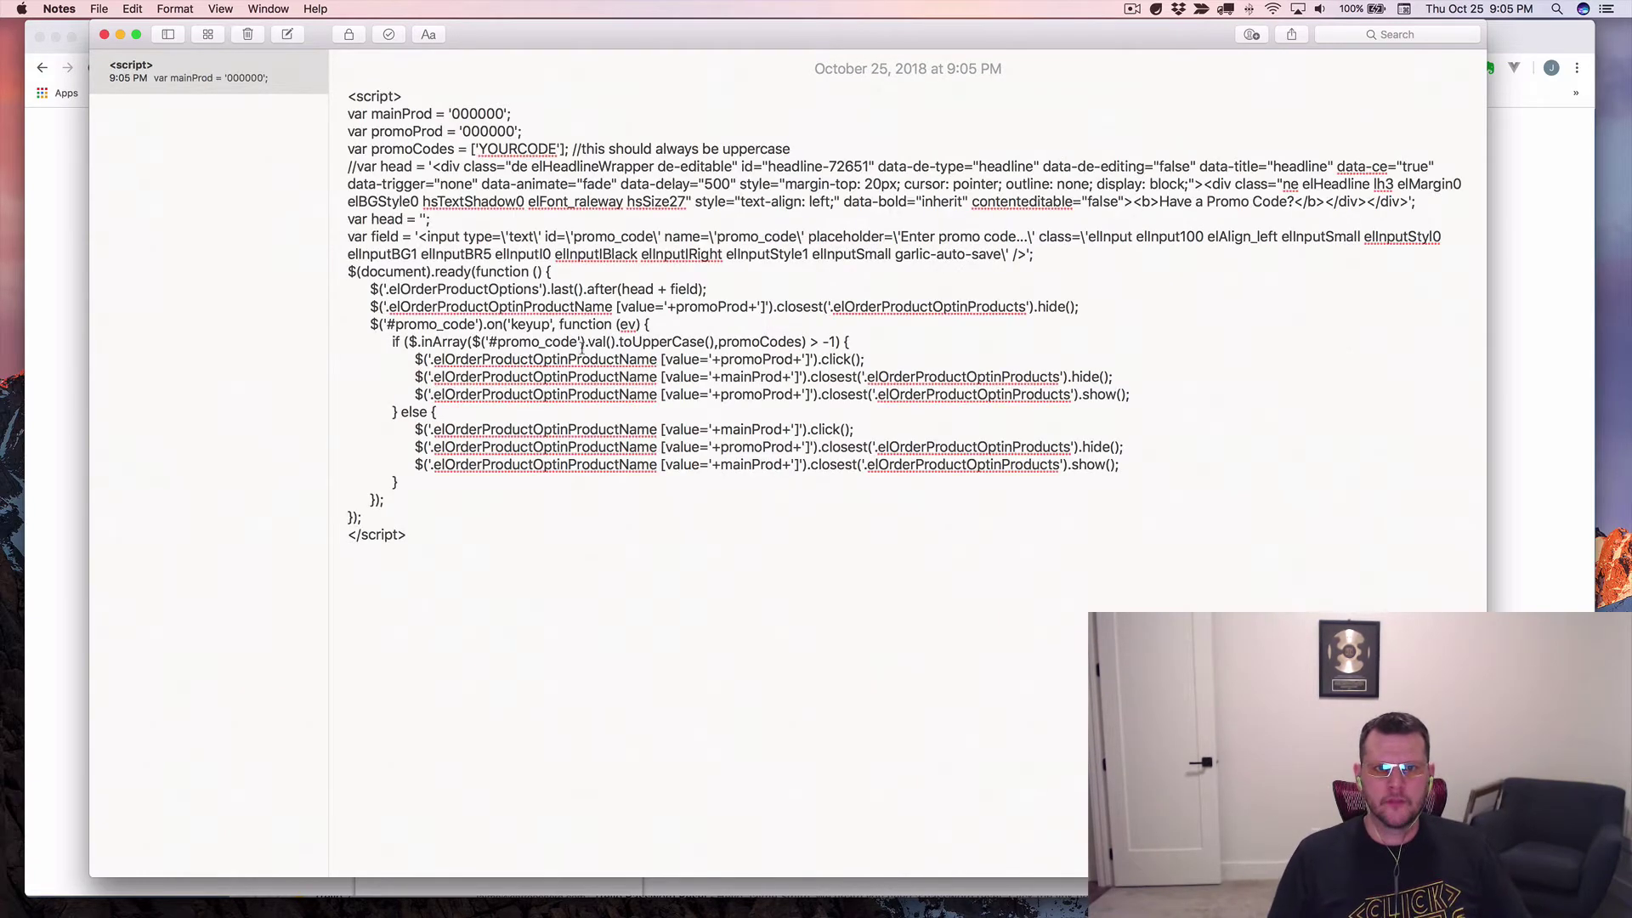
pyautogui.press('super+shift+period')
pyautogui.press('super+shift+period')
pyautogui.press('super+shift+period')
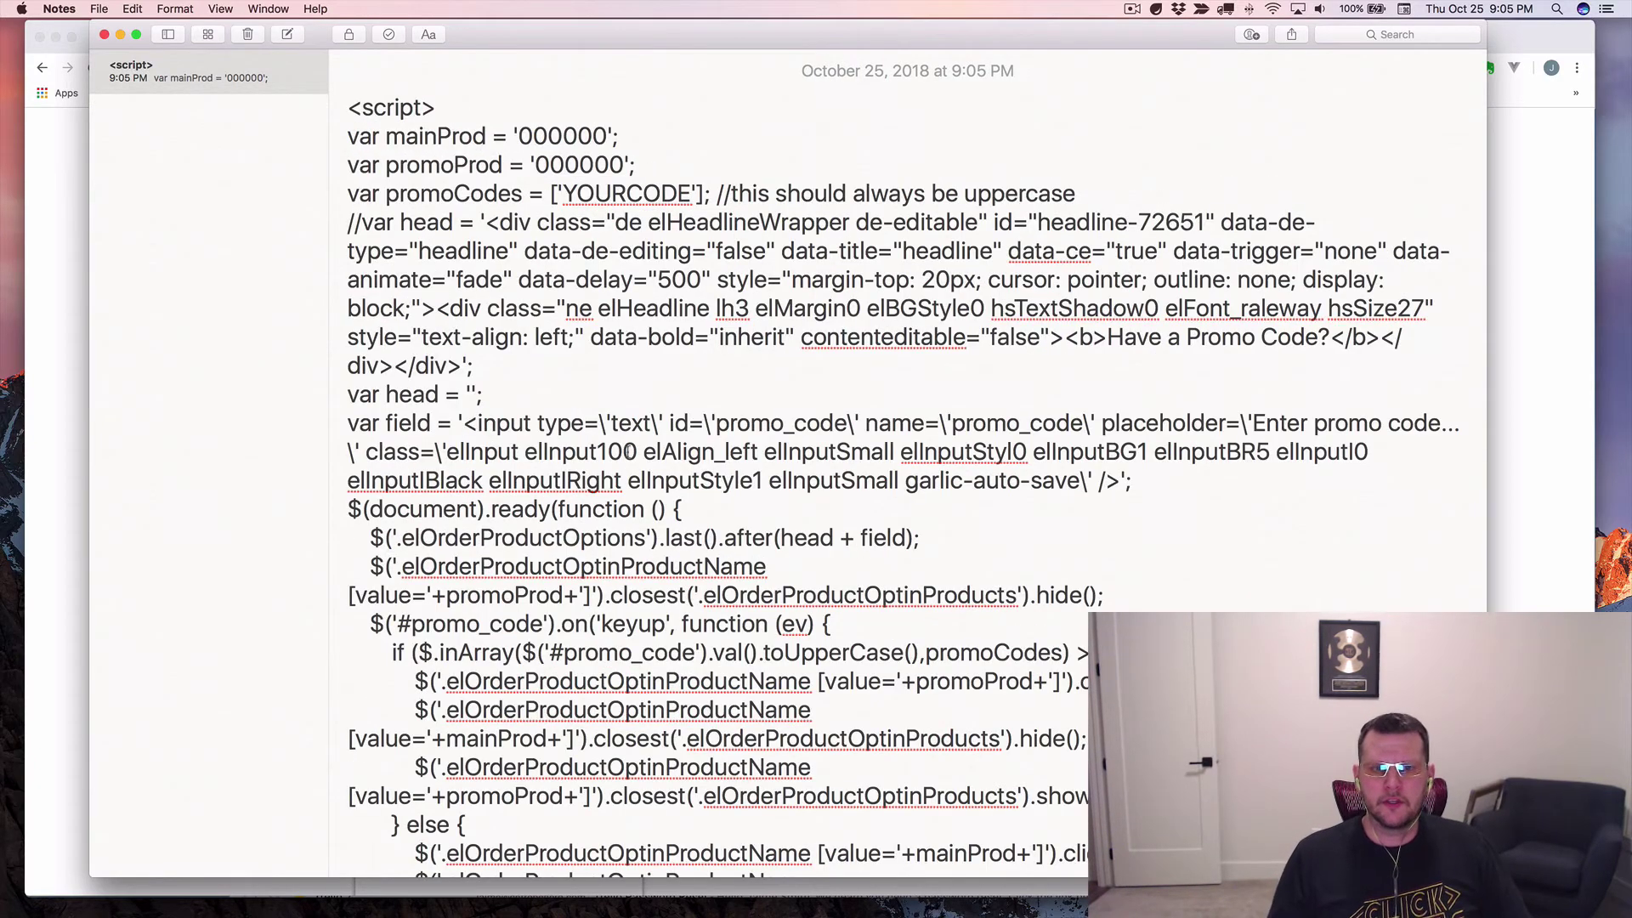
pyautogui.scroll(-1, 576, 395)
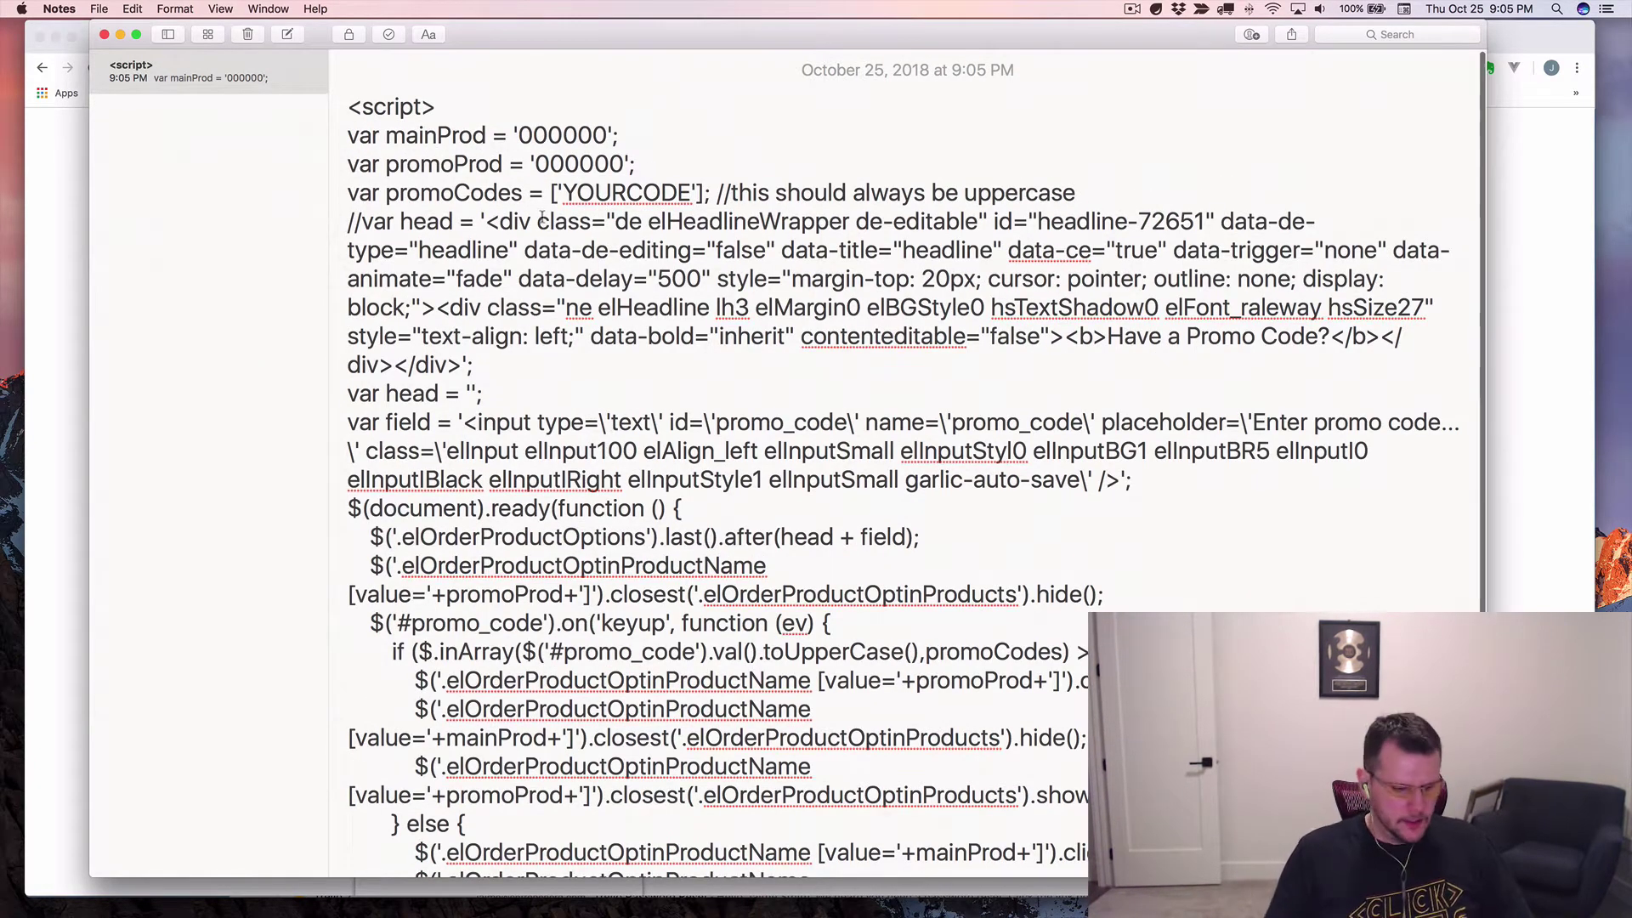
pyautogui.press('super+shift+period')
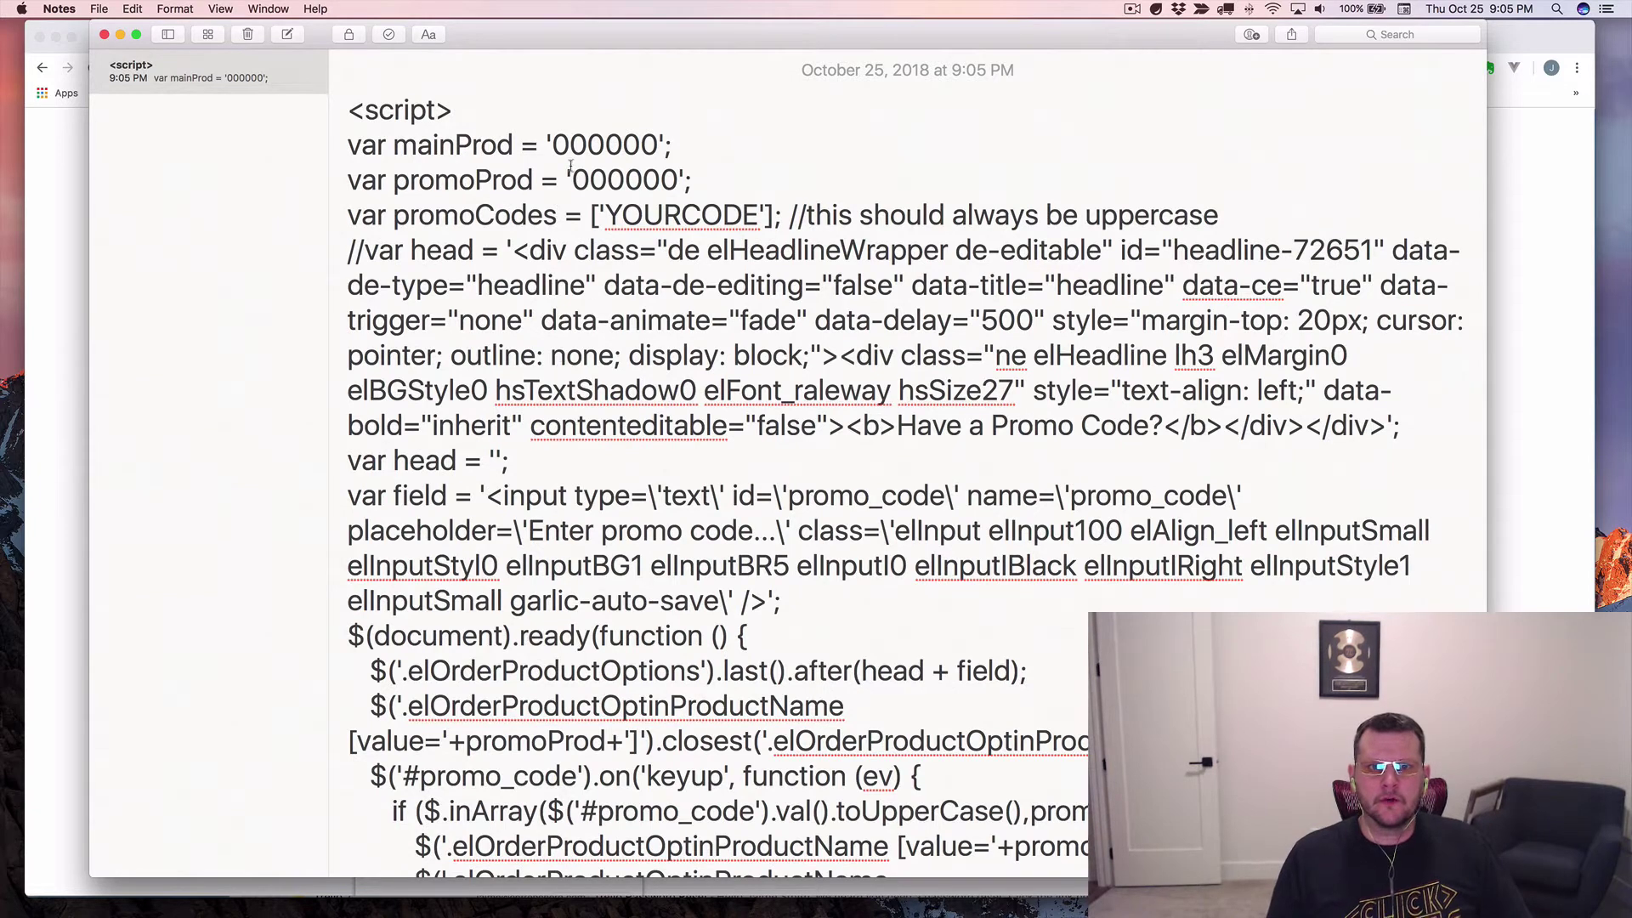
pyautogui.click(583, 150)
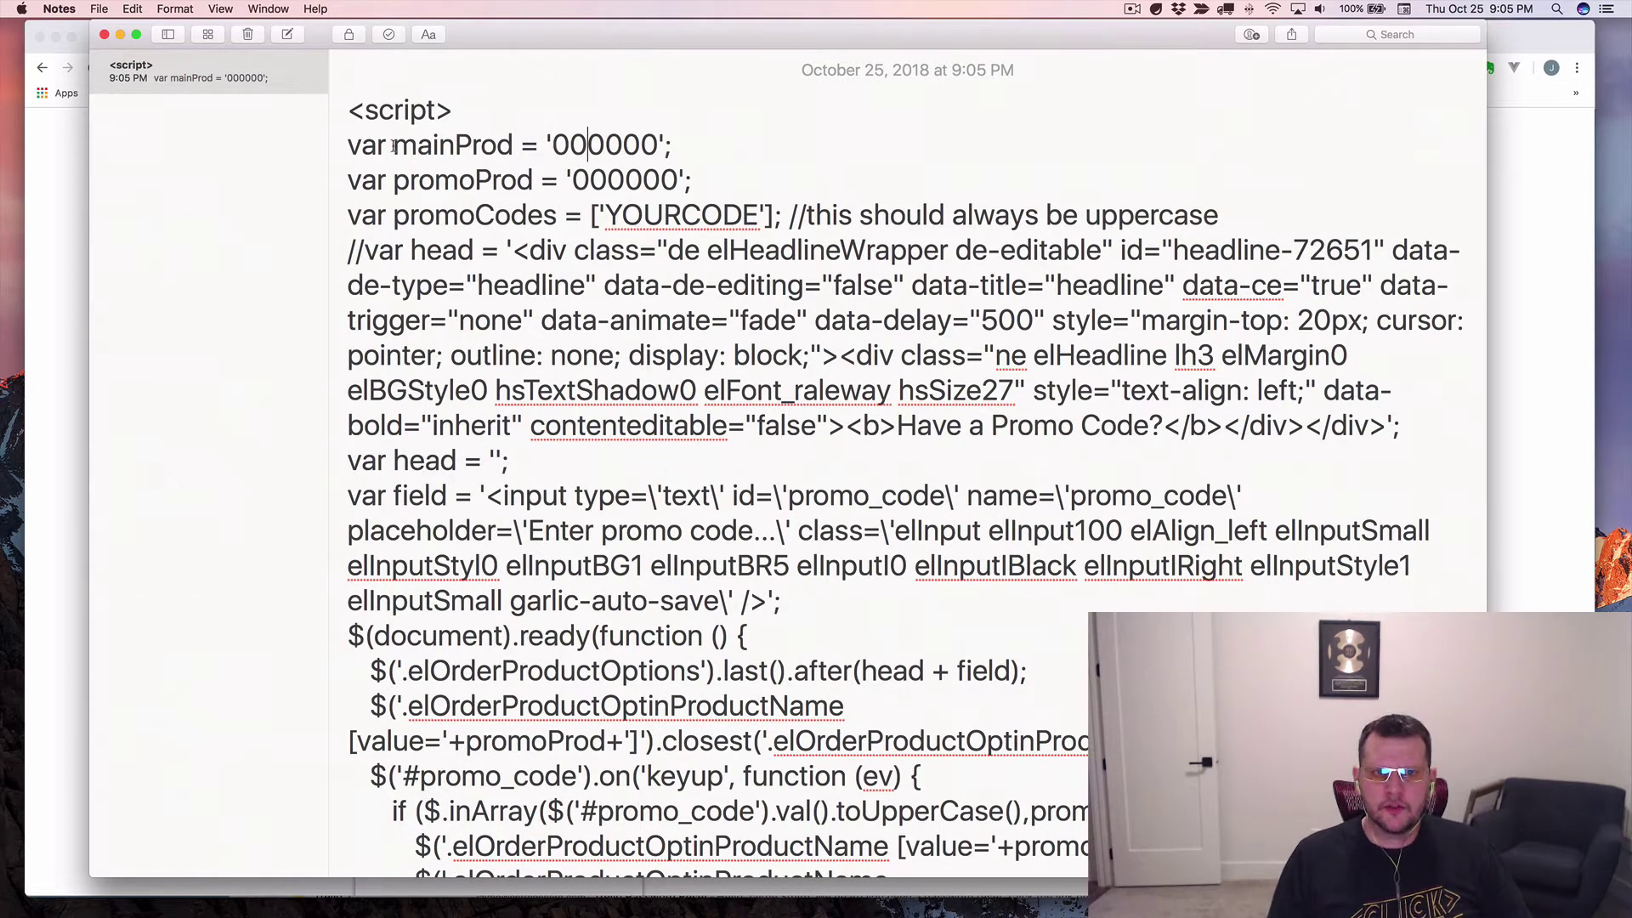
pyautogui.click(605, 147)
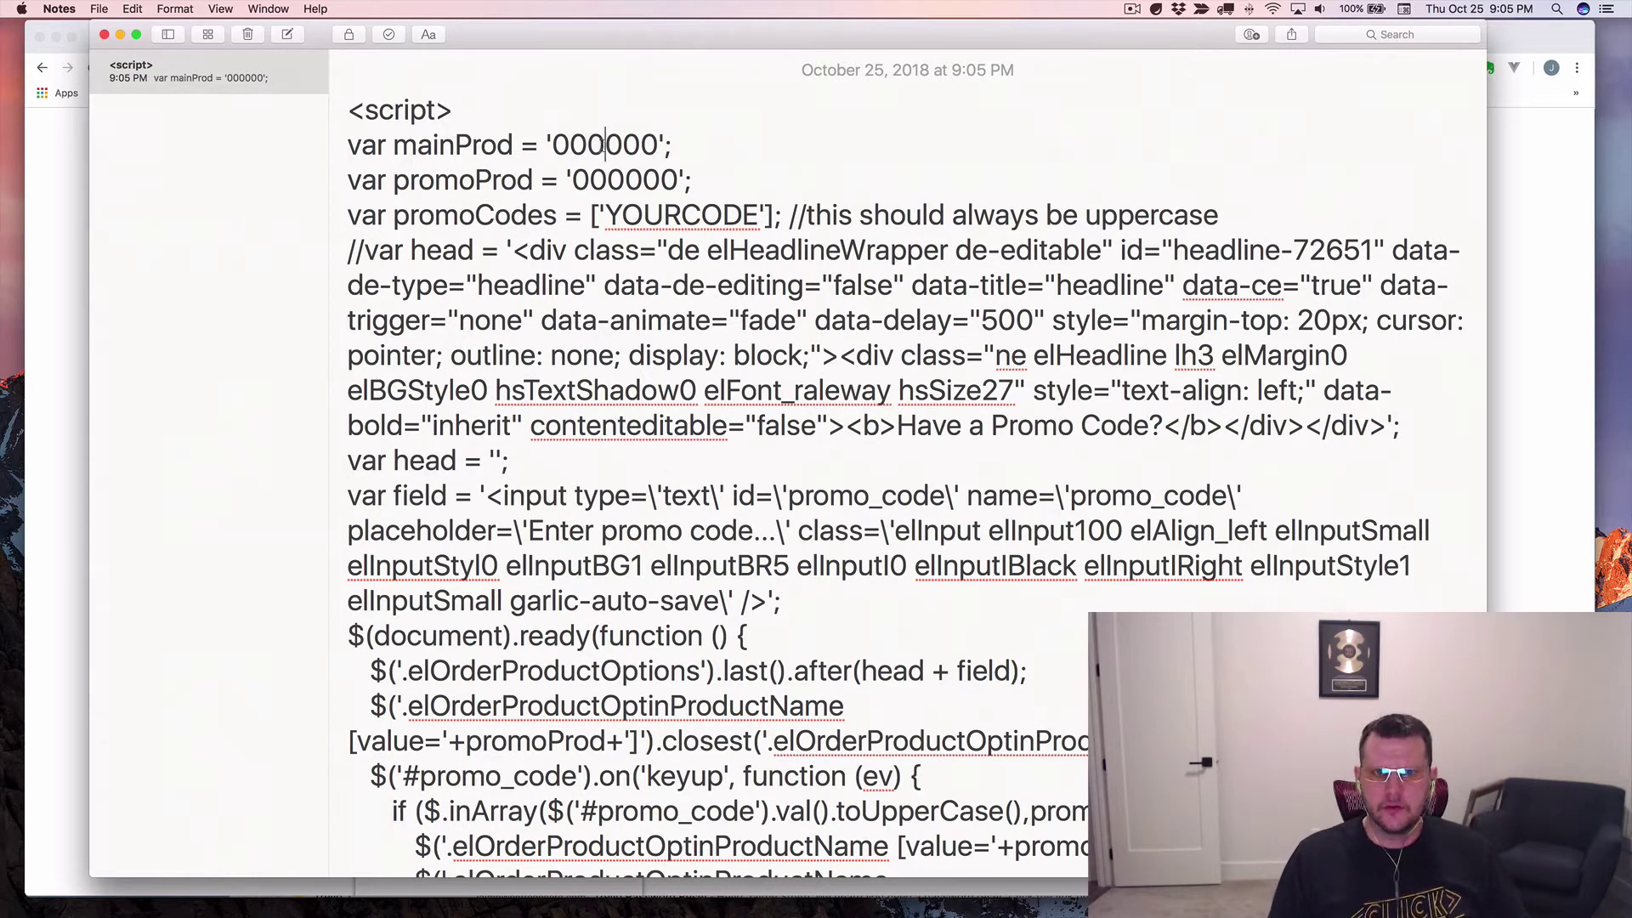
pyautogui.doubleClick(605, 146)
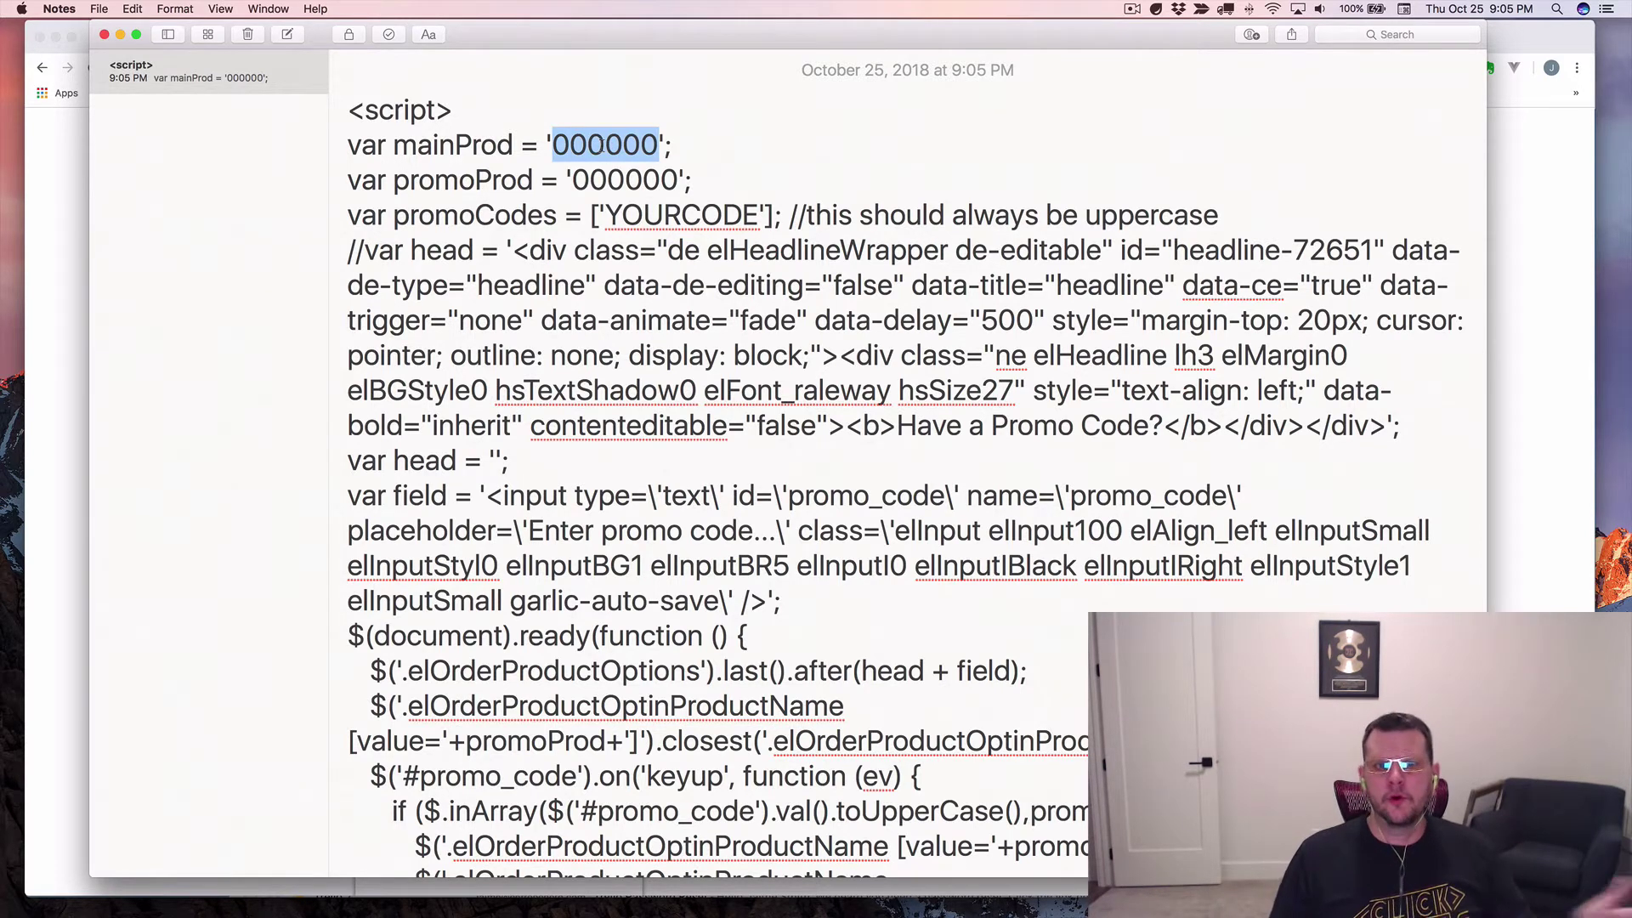
pyautogui.doubleClick(624, 180)
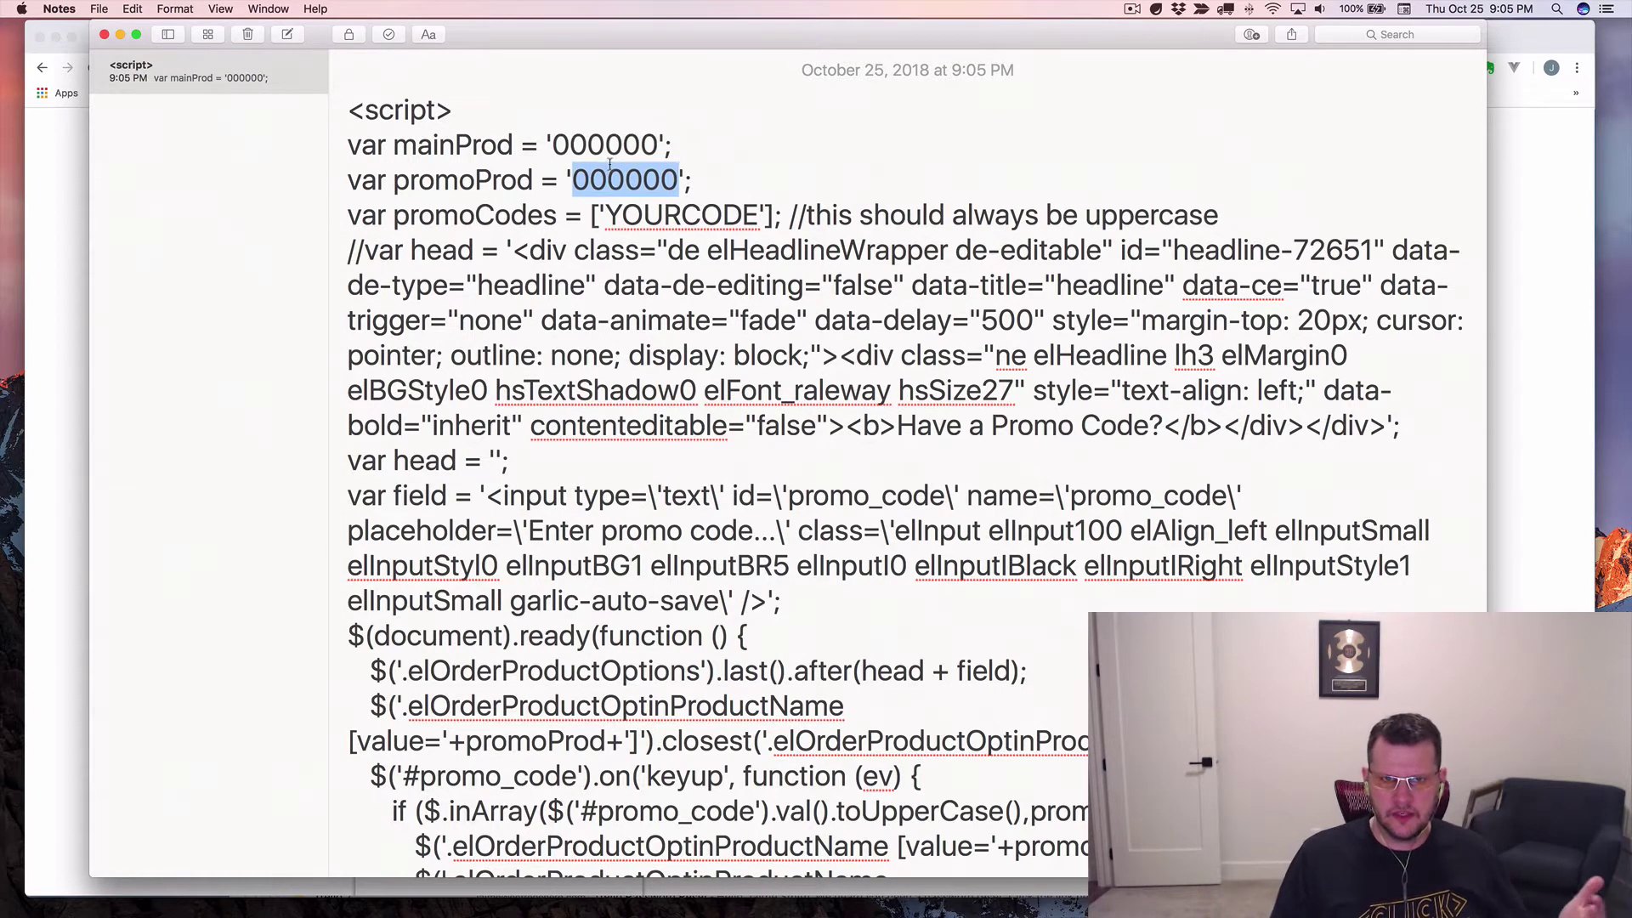
pyautogui.doubleClick(654, 219)
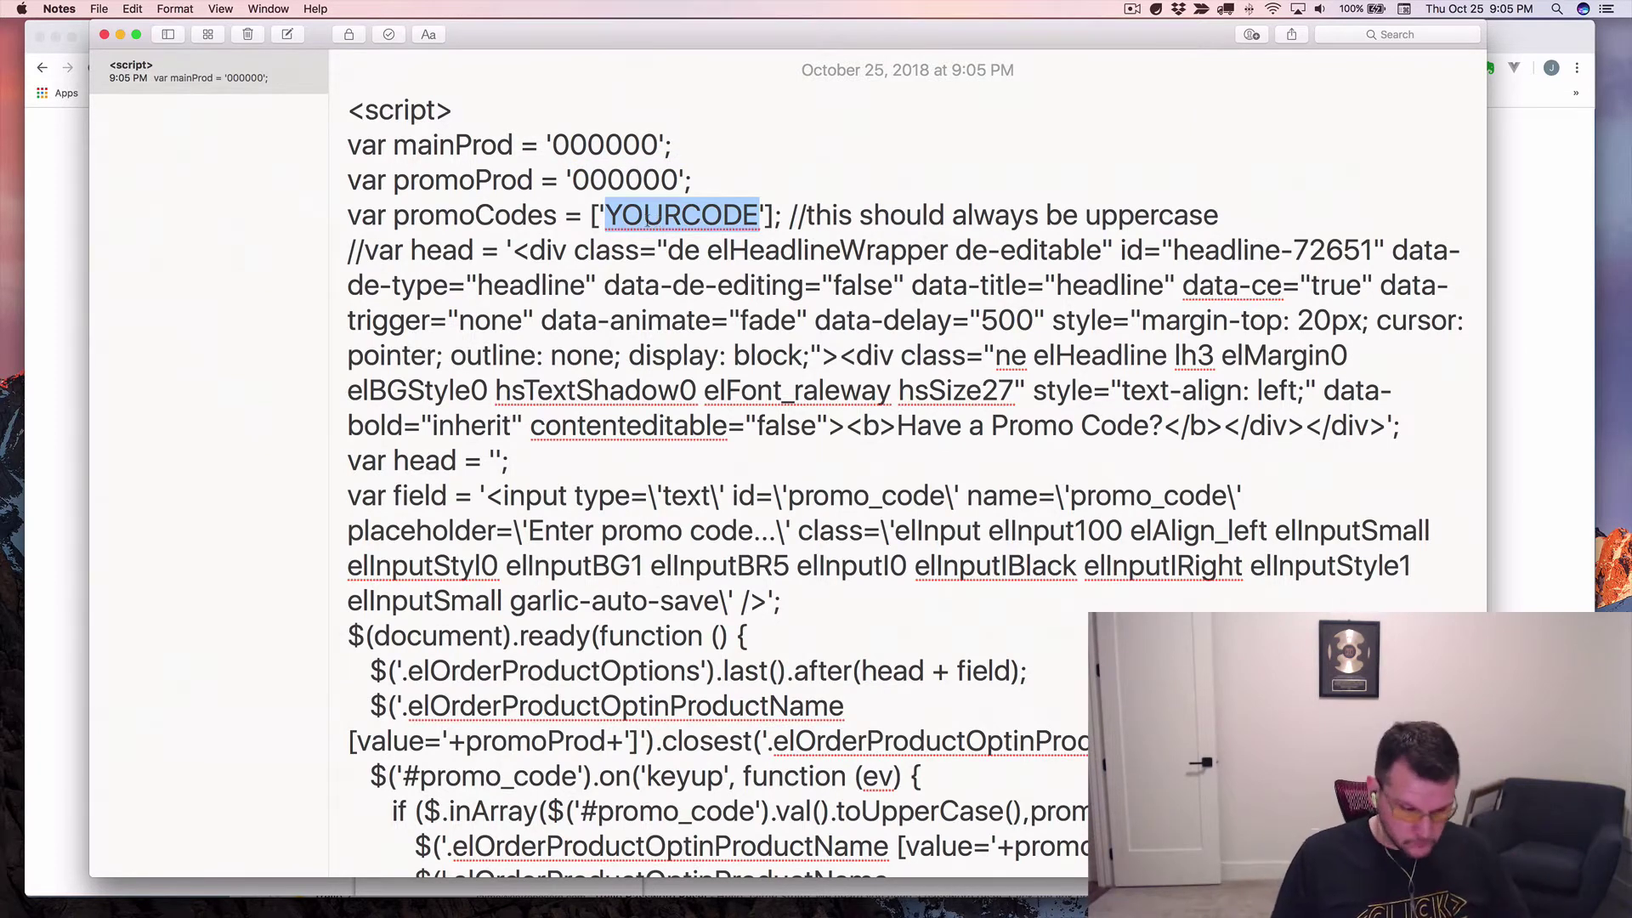
pyautogui.click(643, 180)
pyautogui.doubleClick(591, 146)
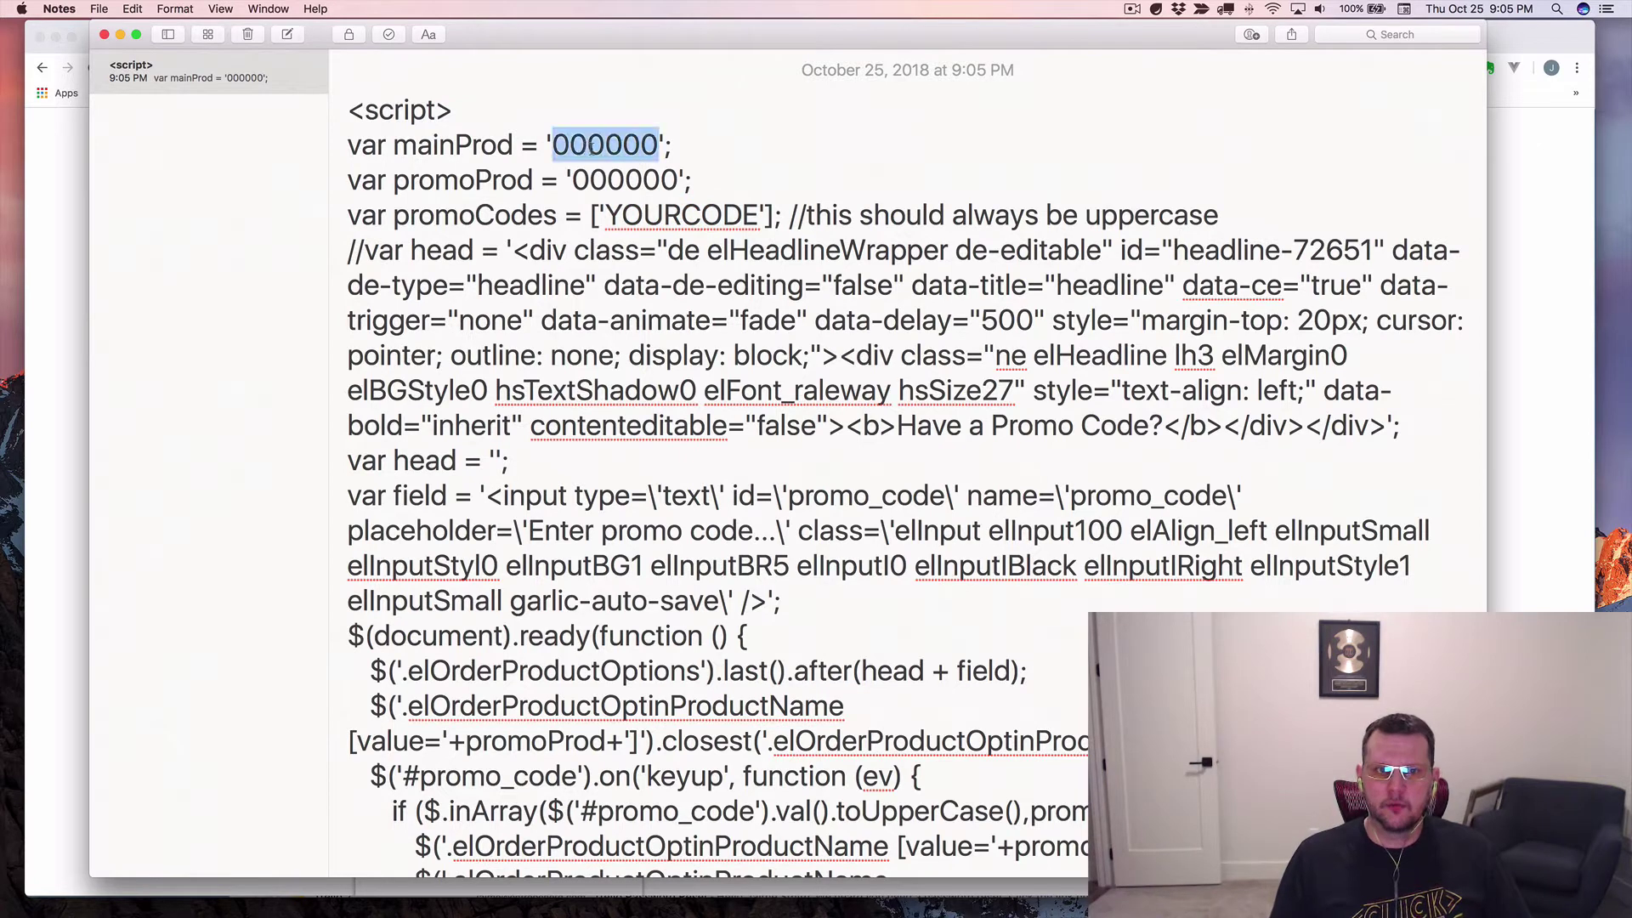
# Replace mainProd's value with 123456 and compare its curly quote with promoProd's straight quote.
pyautogui.press('Left')
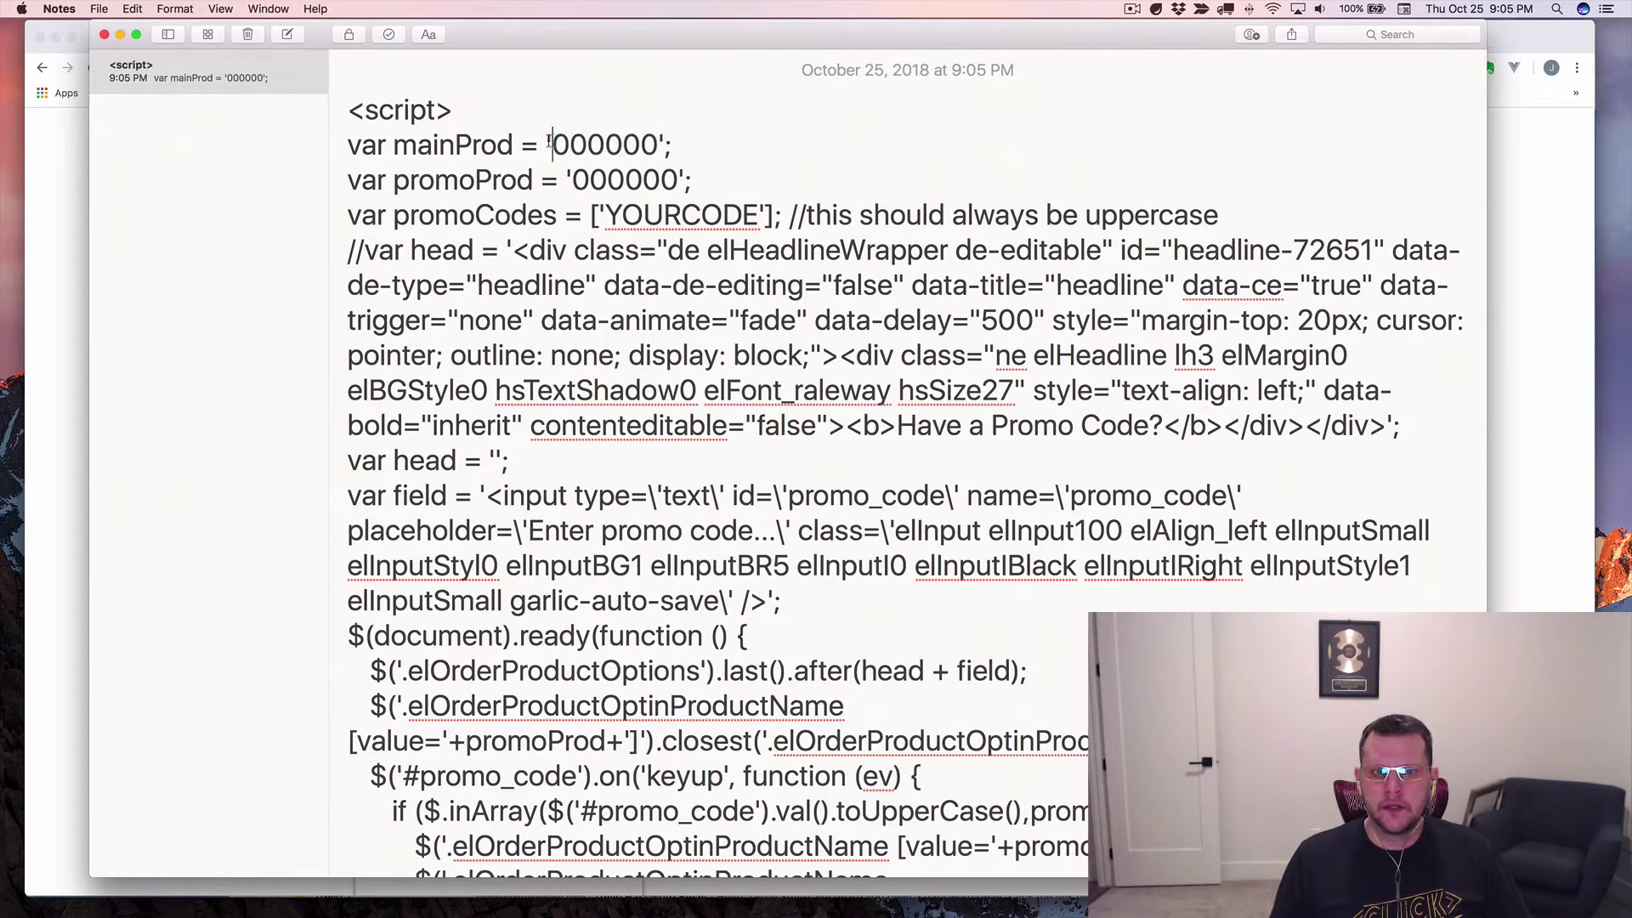
pyautogui.moveTo(548, 145); pyautogui.dragTo(658, 145)
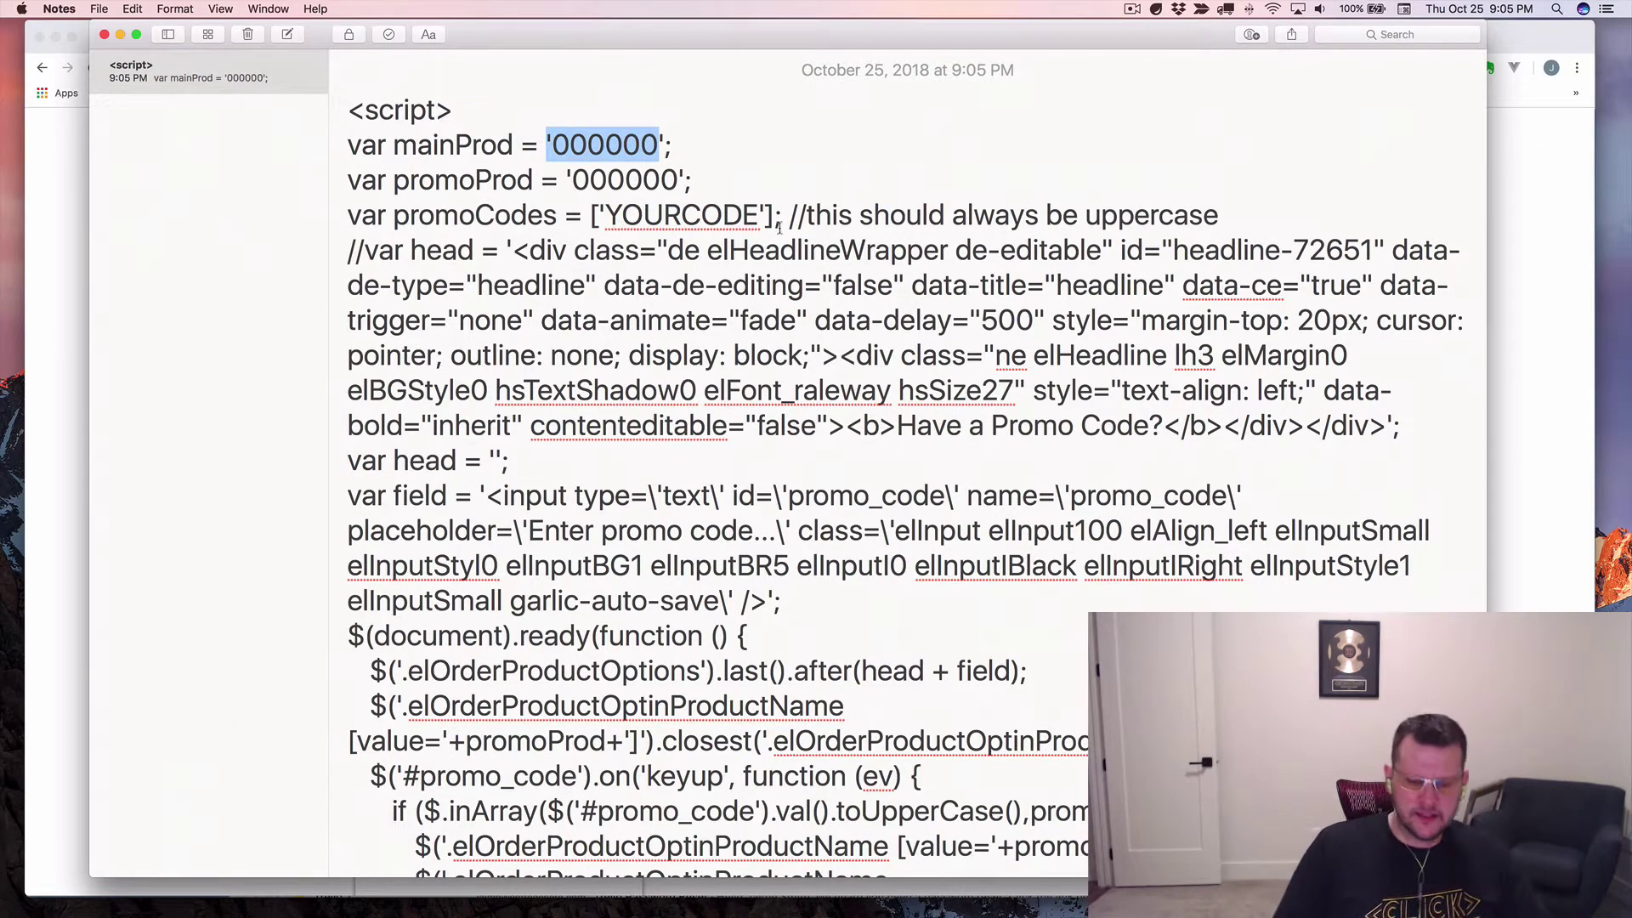
pyautogui.hotkey('shift', 'Right')
pyautogui.write("'12")
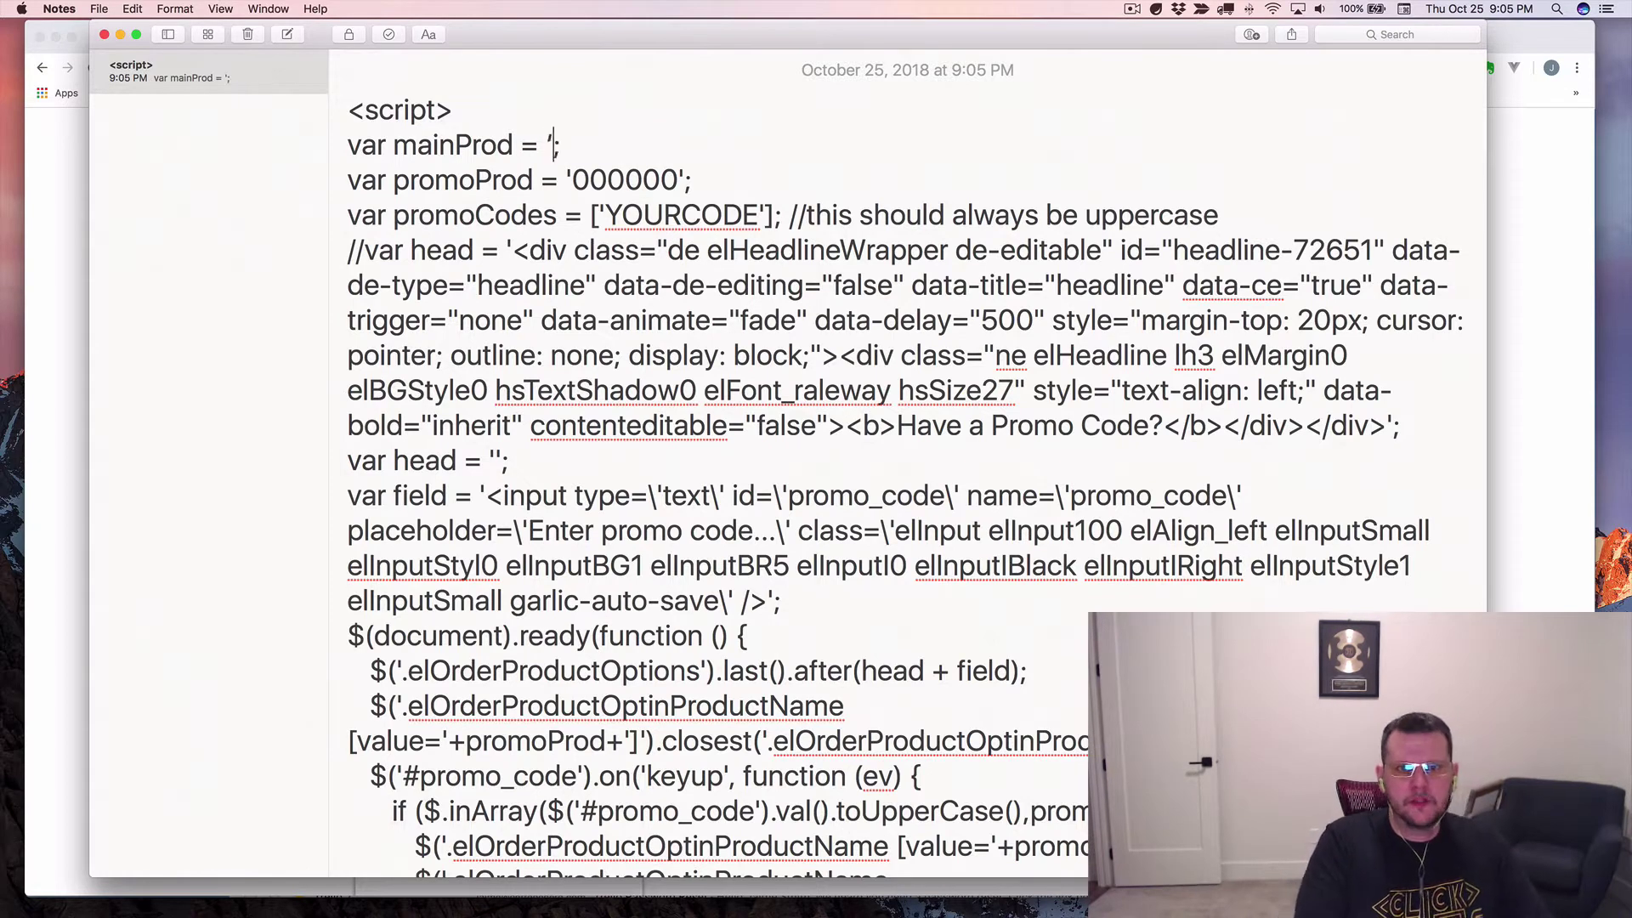
pyautogui.write("3456'")
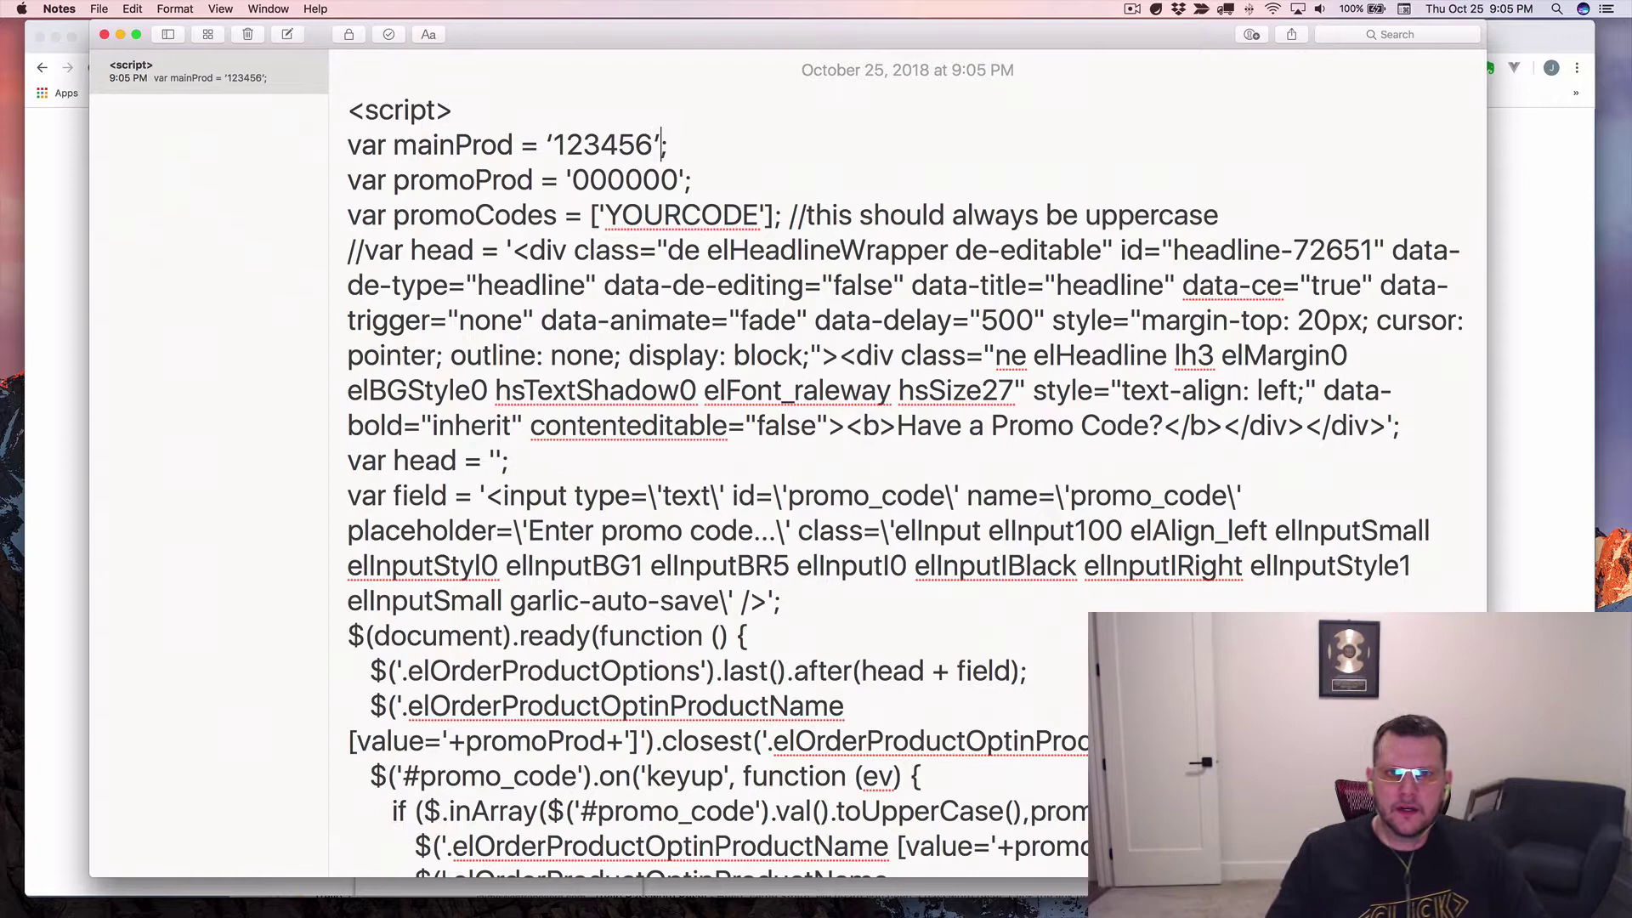
pyautogui.moveTo(566, 179); pyautogui.dragTo(575, 179)
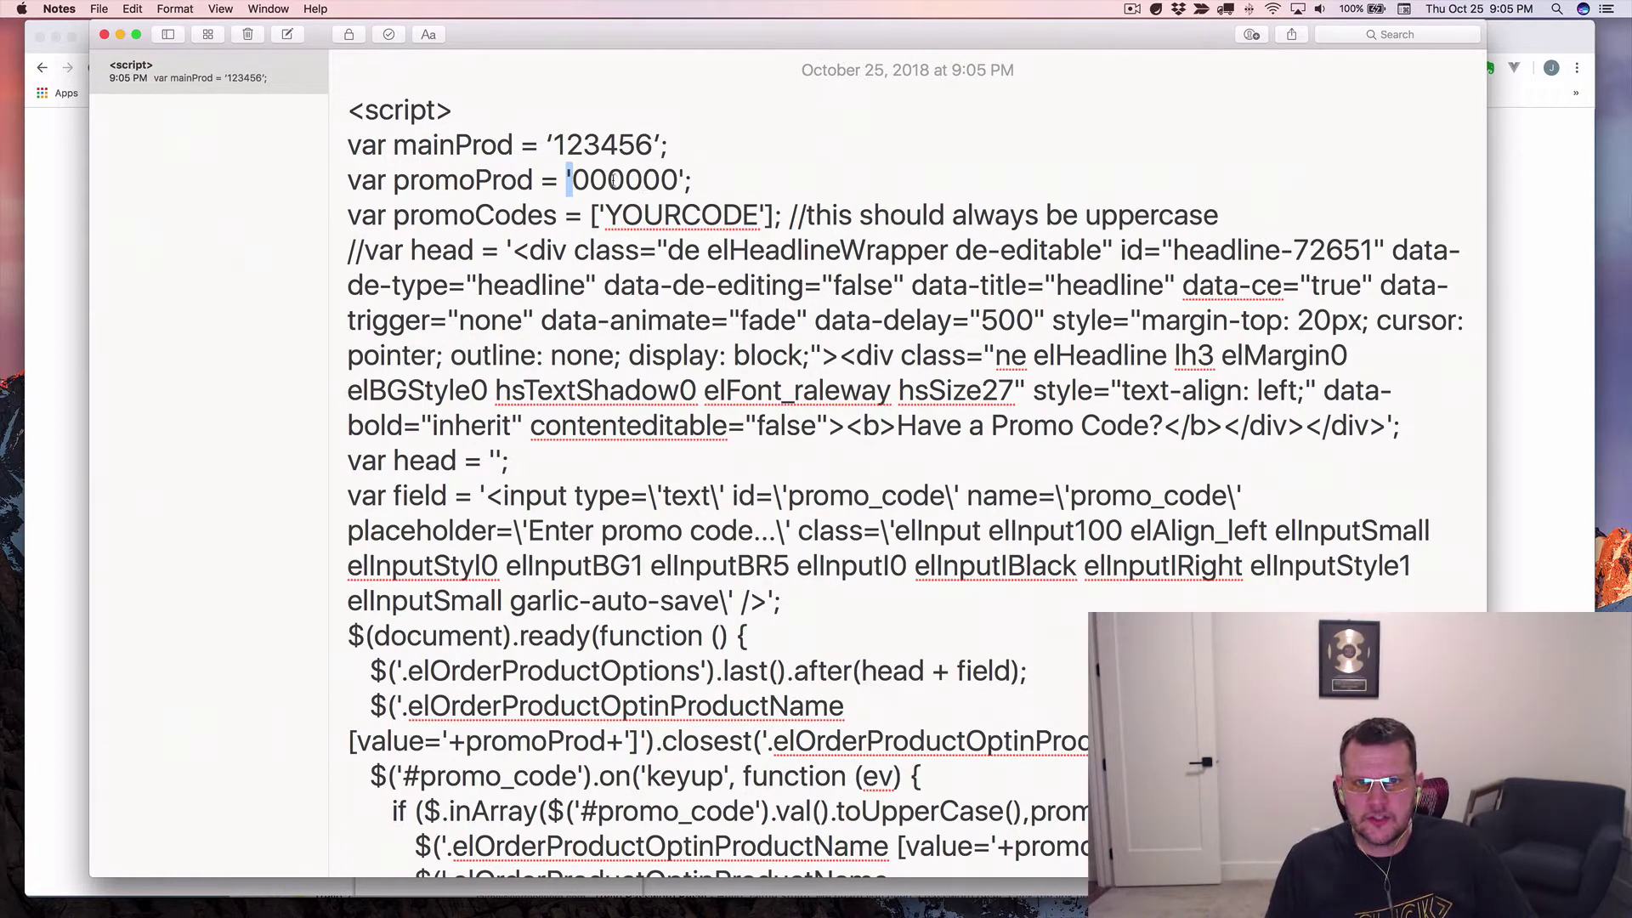
pyautogui.moveTo(557, 145); pyautogui.dragTo(548, 144)
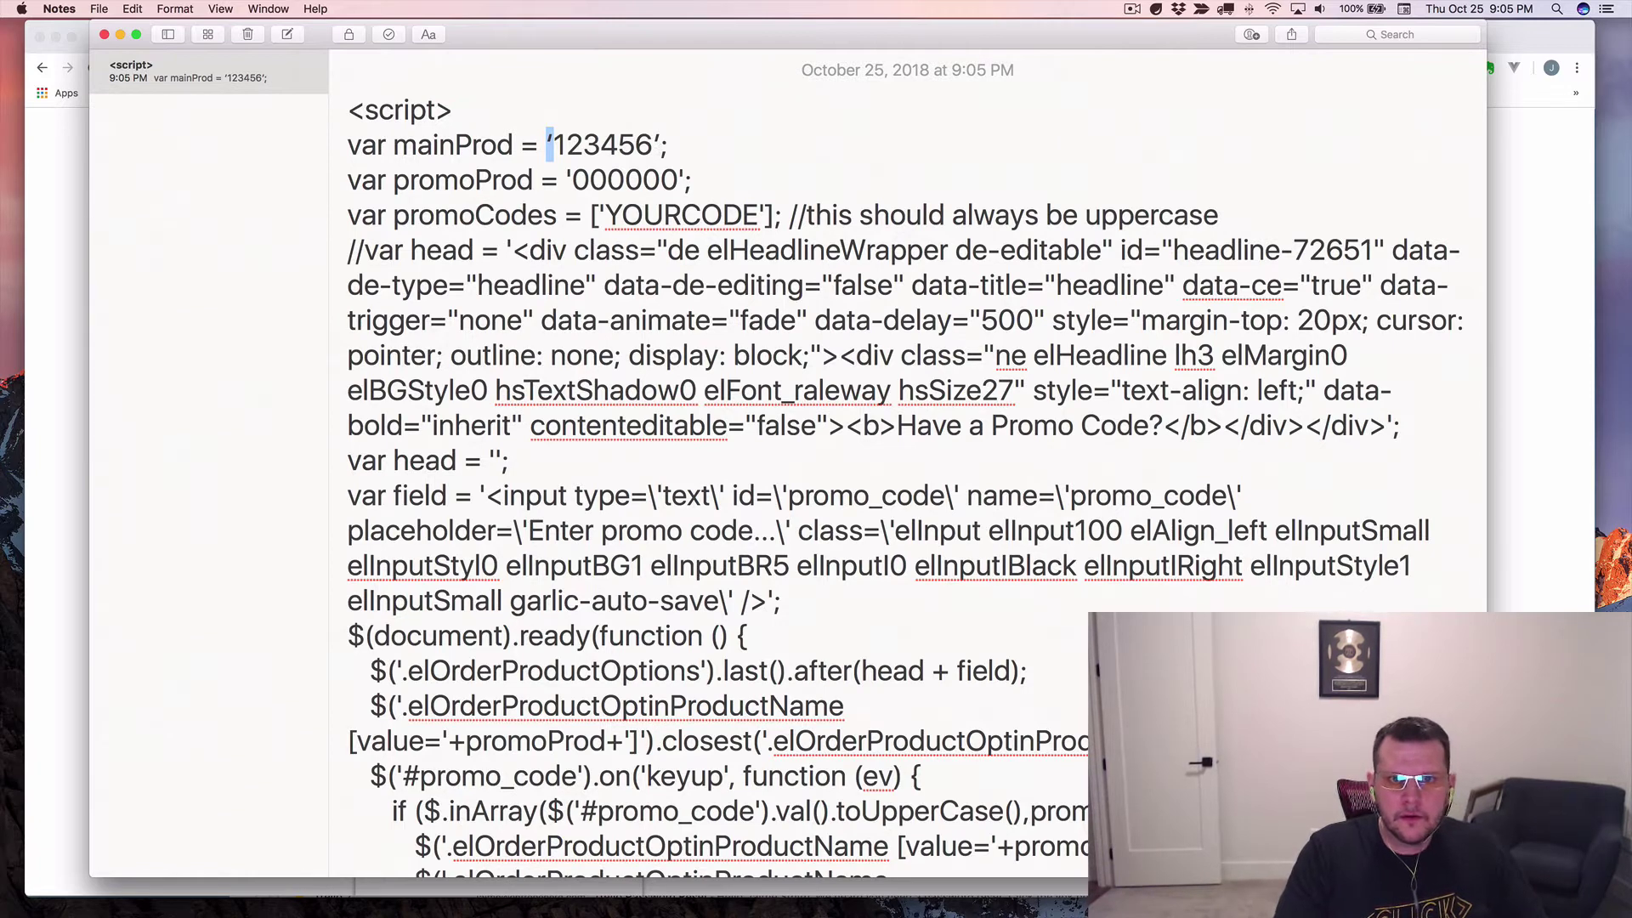
pyautogui.click(627, 250)
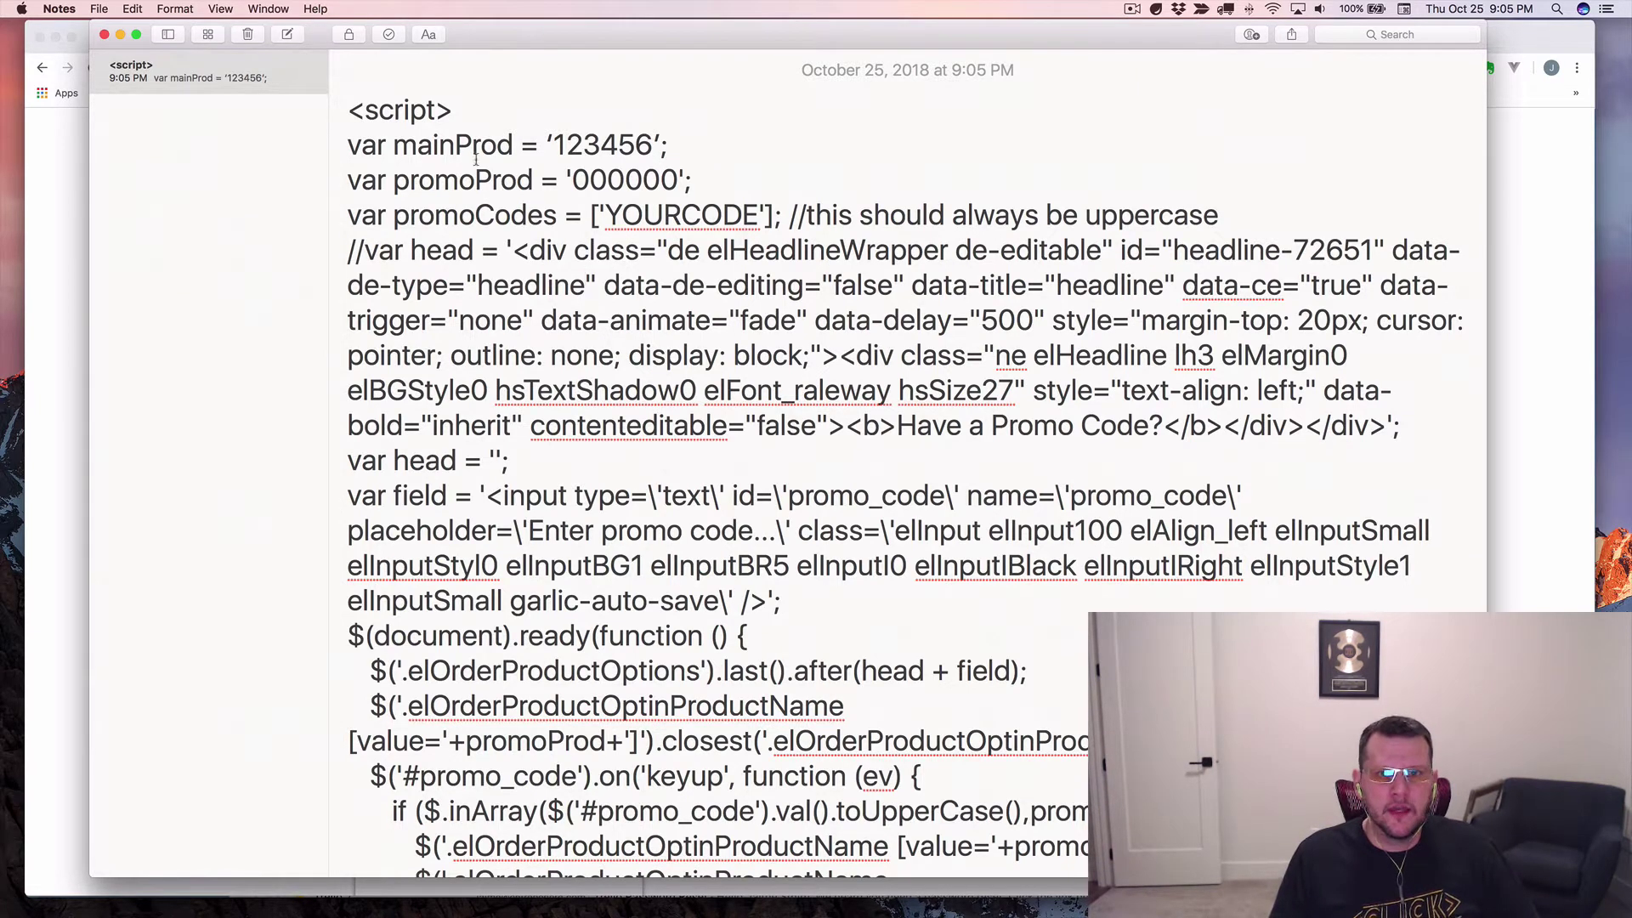
# Replace promoProd's 000000 with 123456, checking the quotes around both product IDs.
pyautogui.doubleClick(549, 146)
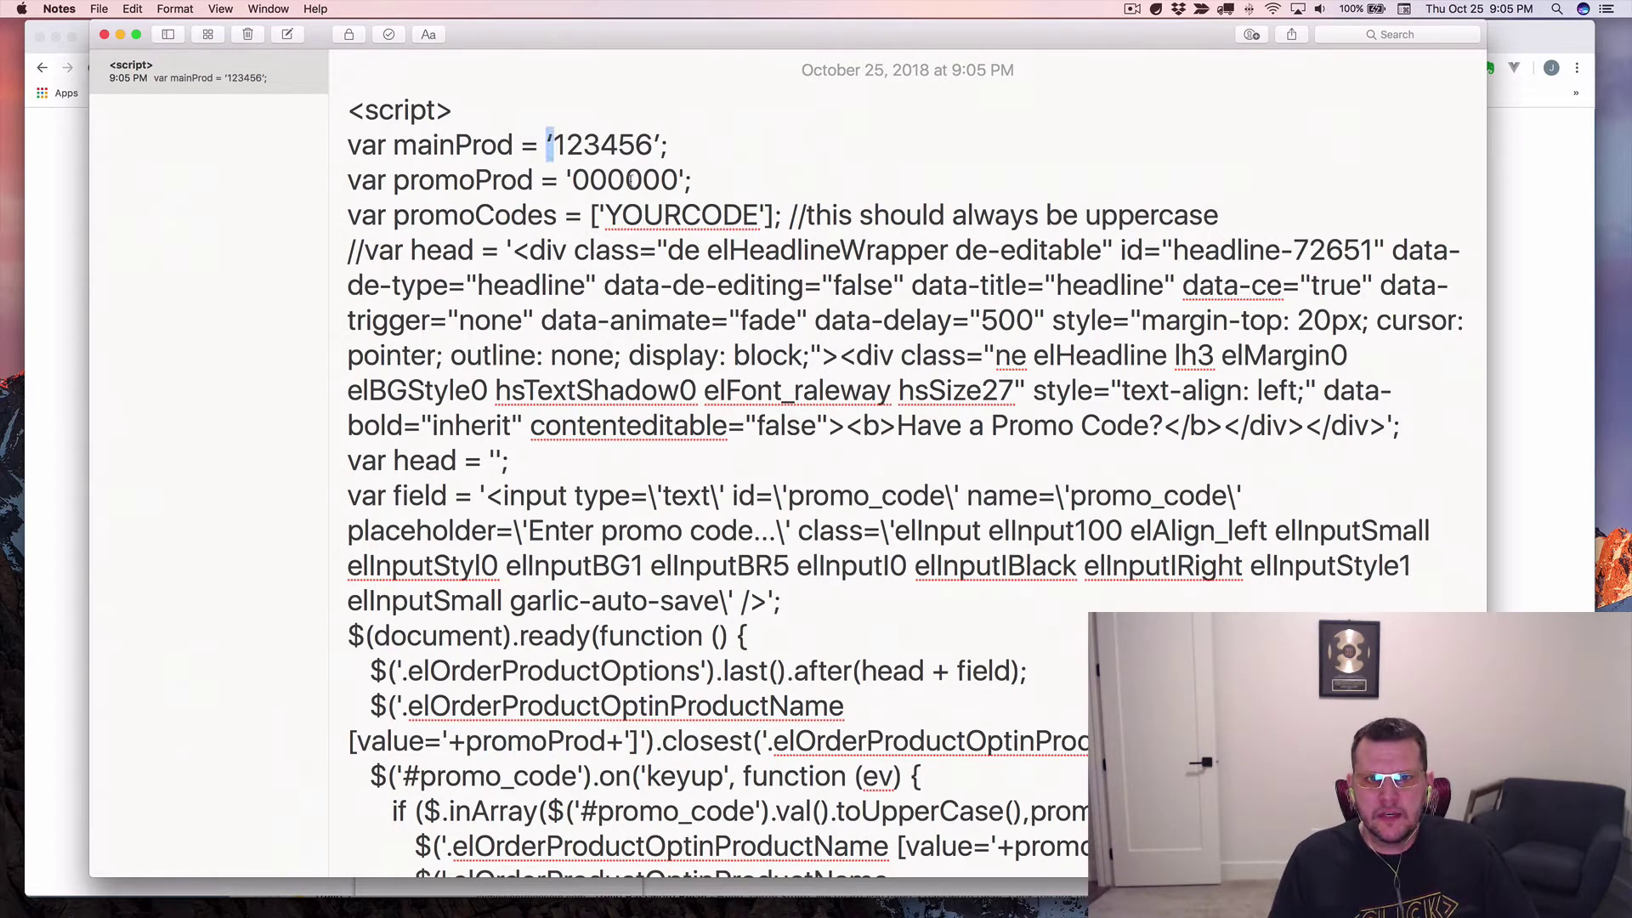
pyautogui.doubleClick(655, 145)
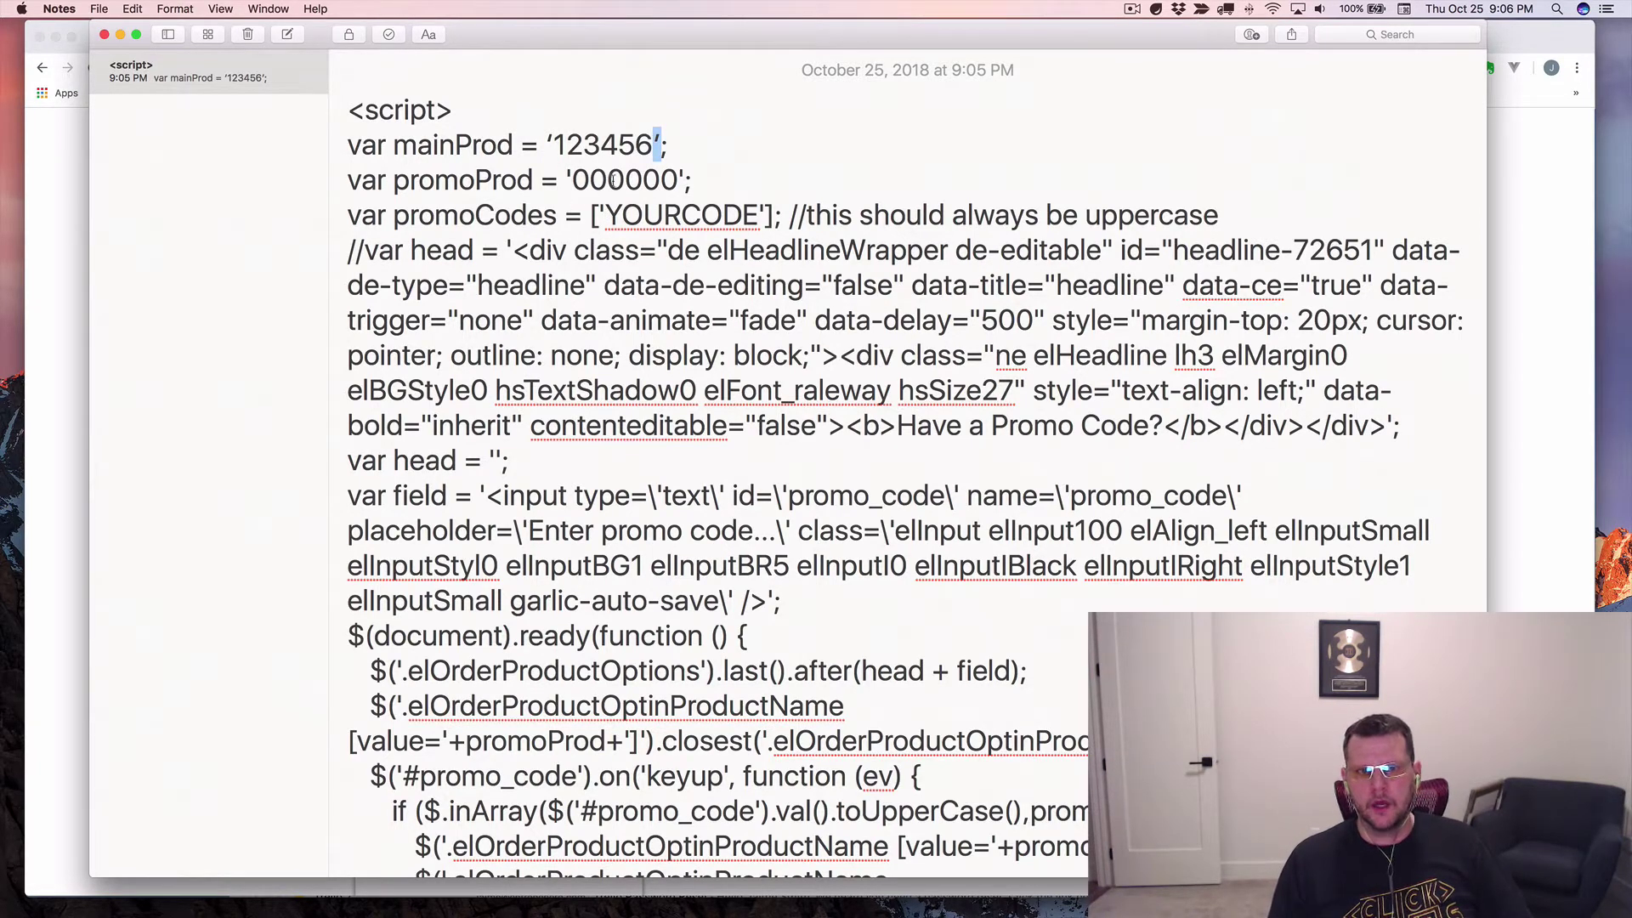
pyautogui.doubleClick(610, 181)
pyautogui.write('123456’')
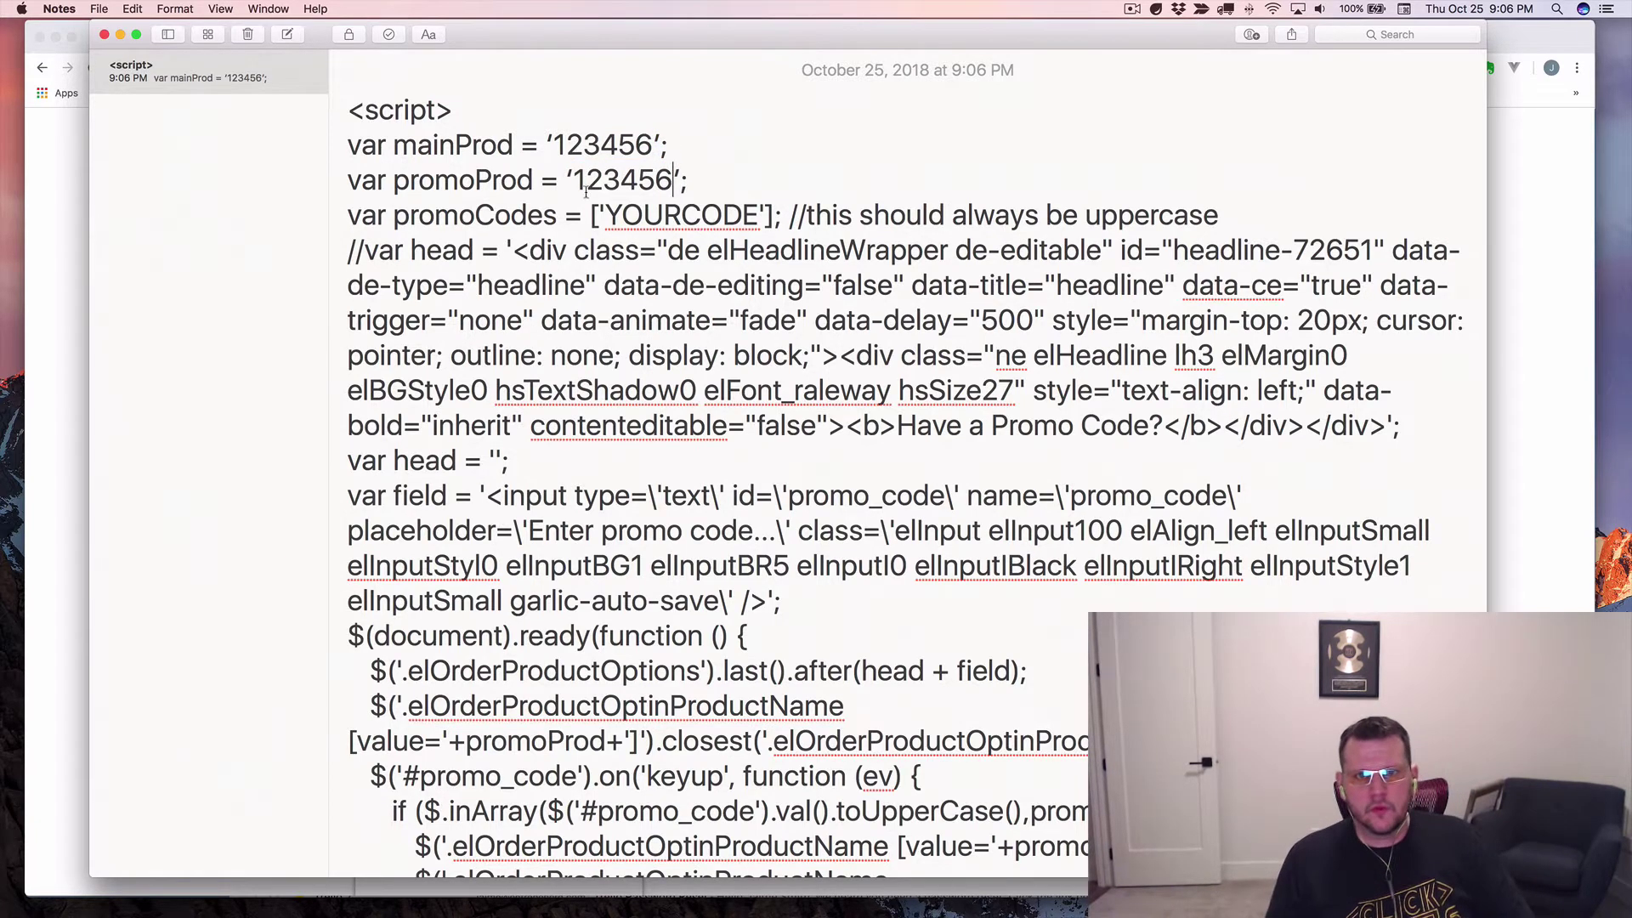
pyautogui.moveTo(563, 180); pyautogui.dragTo(574, 180)
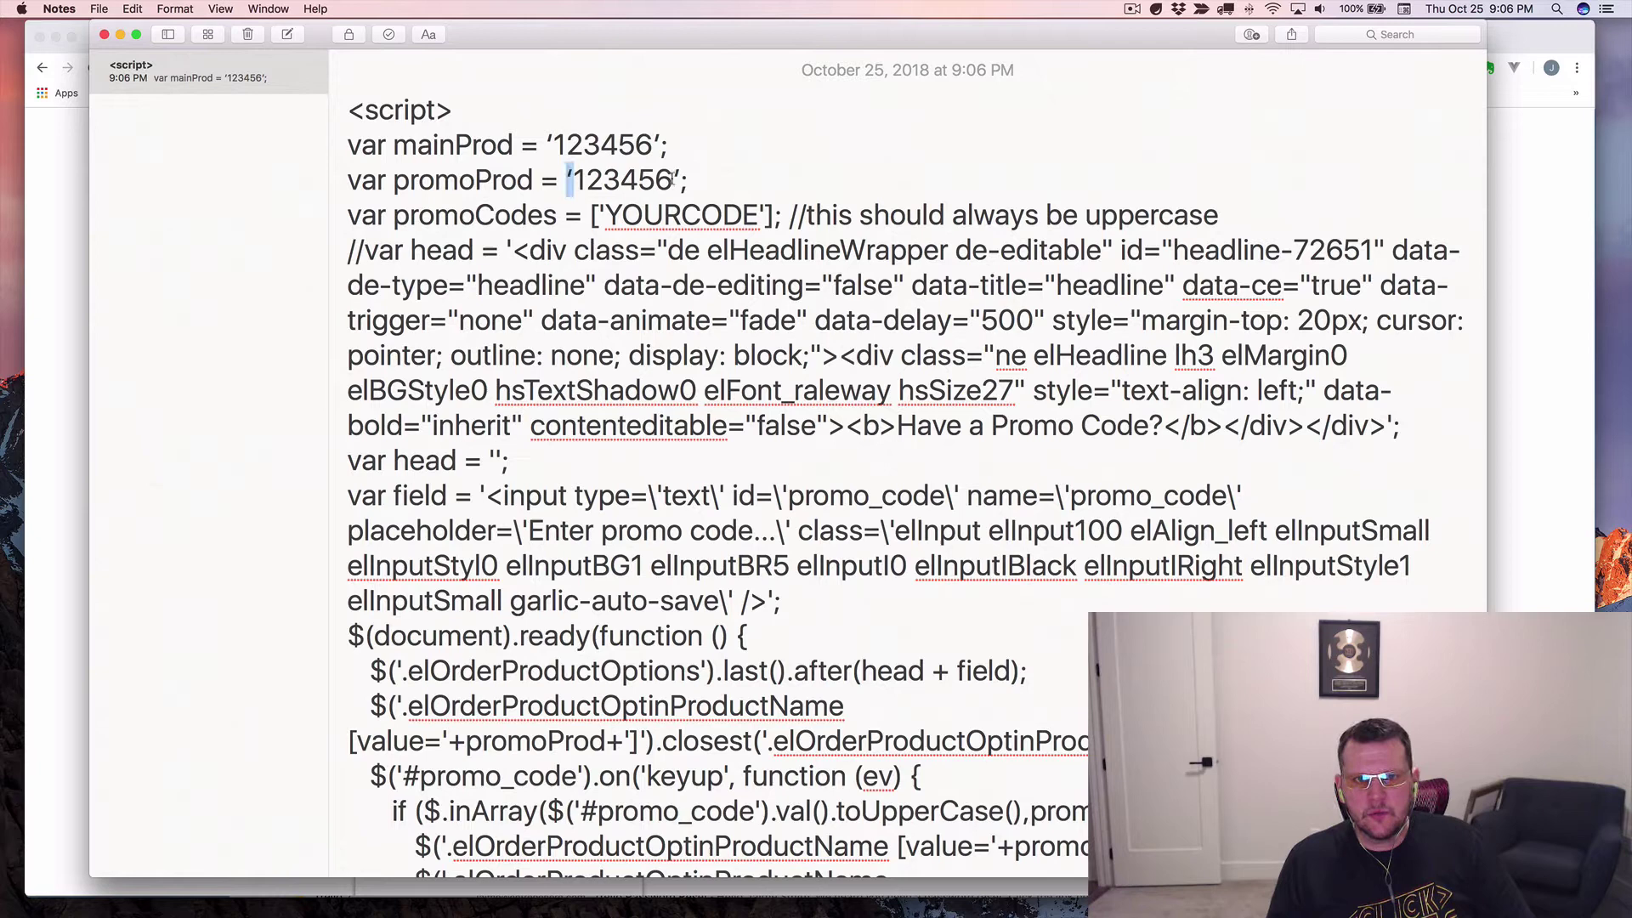
pyautogui.moveTo(673, 180); pyautogui.dragTo(683, 180)
pyautogui.doubleClick(653, 214)
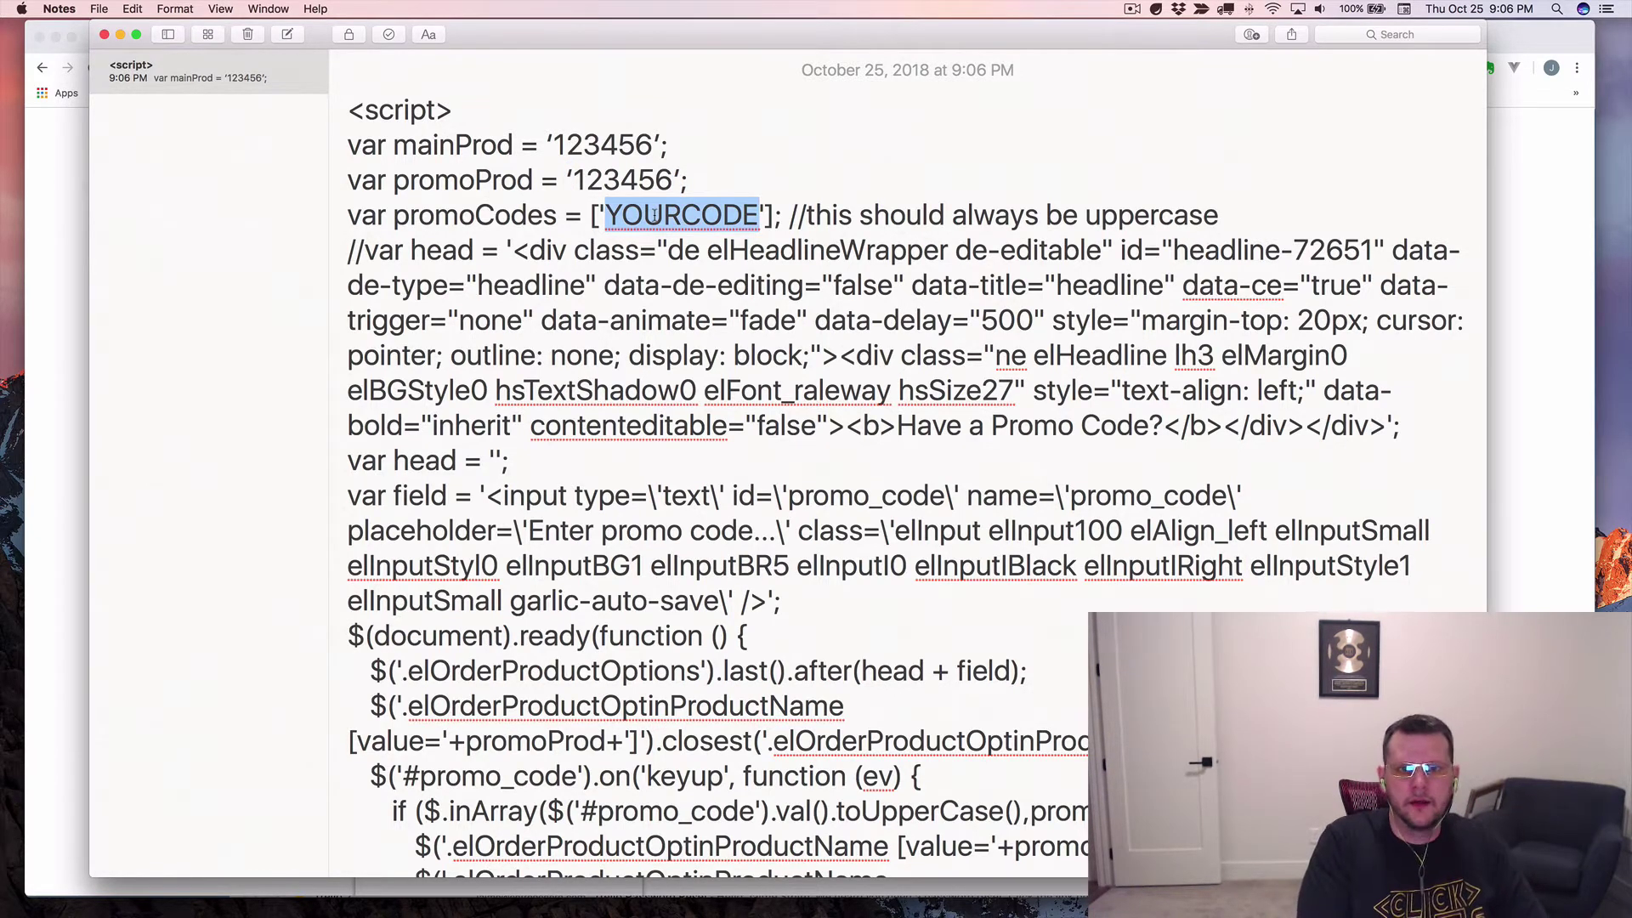
# Replace the YOURCODE promo code with MYCODE and check its surrounding quotes.
pyautogui.write('MYCODE')
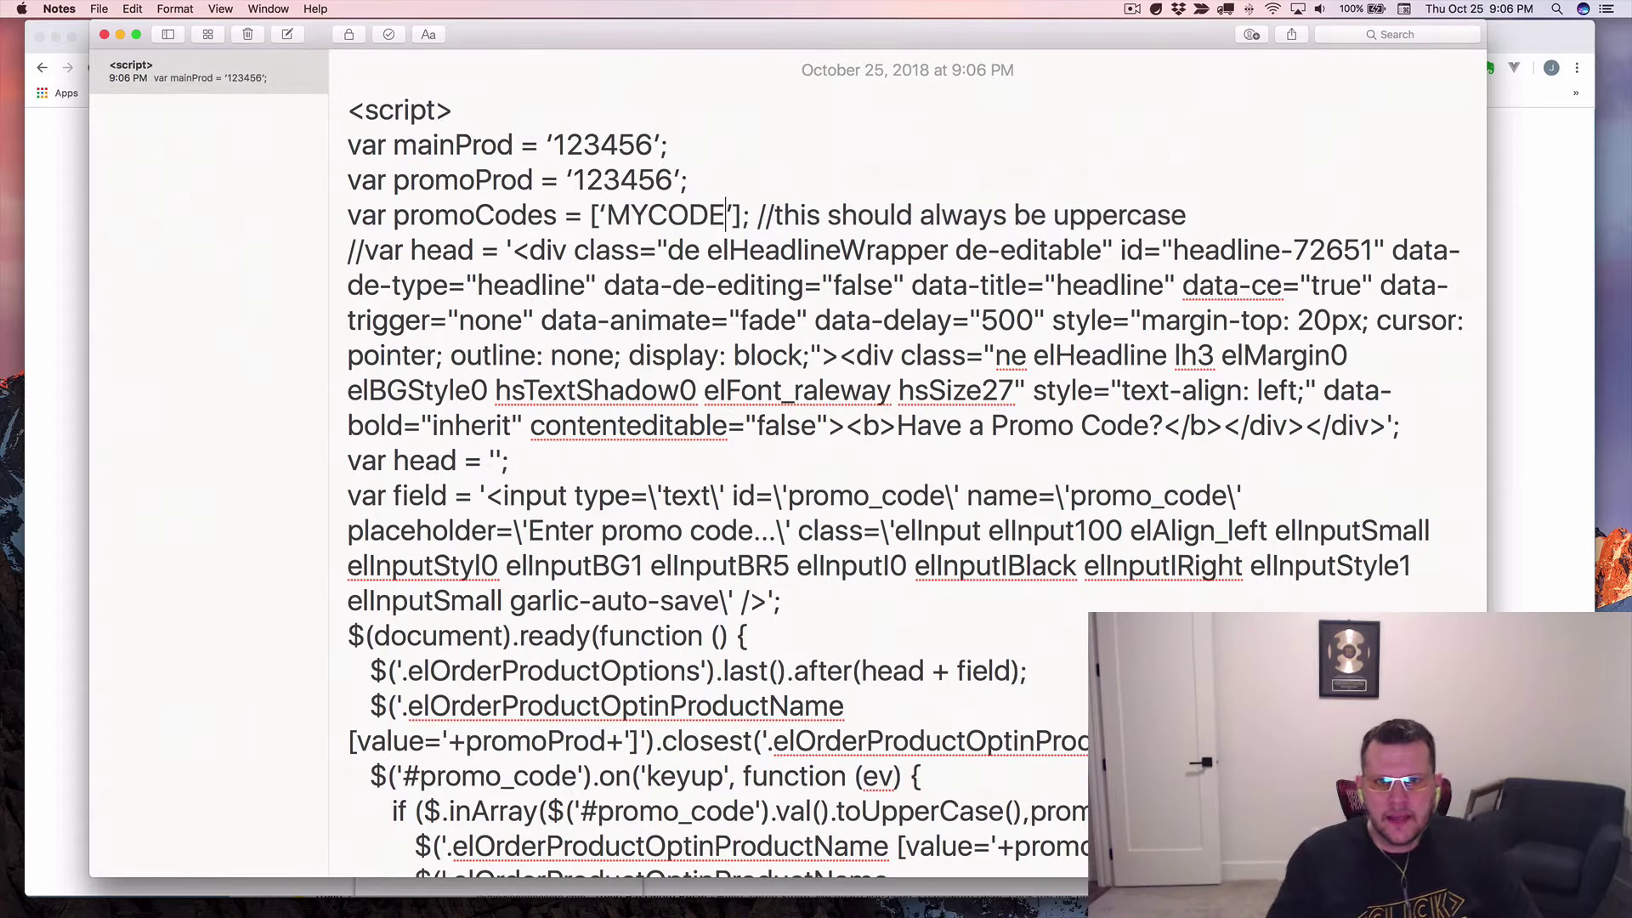
pyautogui.moveTo(598, 214); pyautogui.dragTo(607, 214)
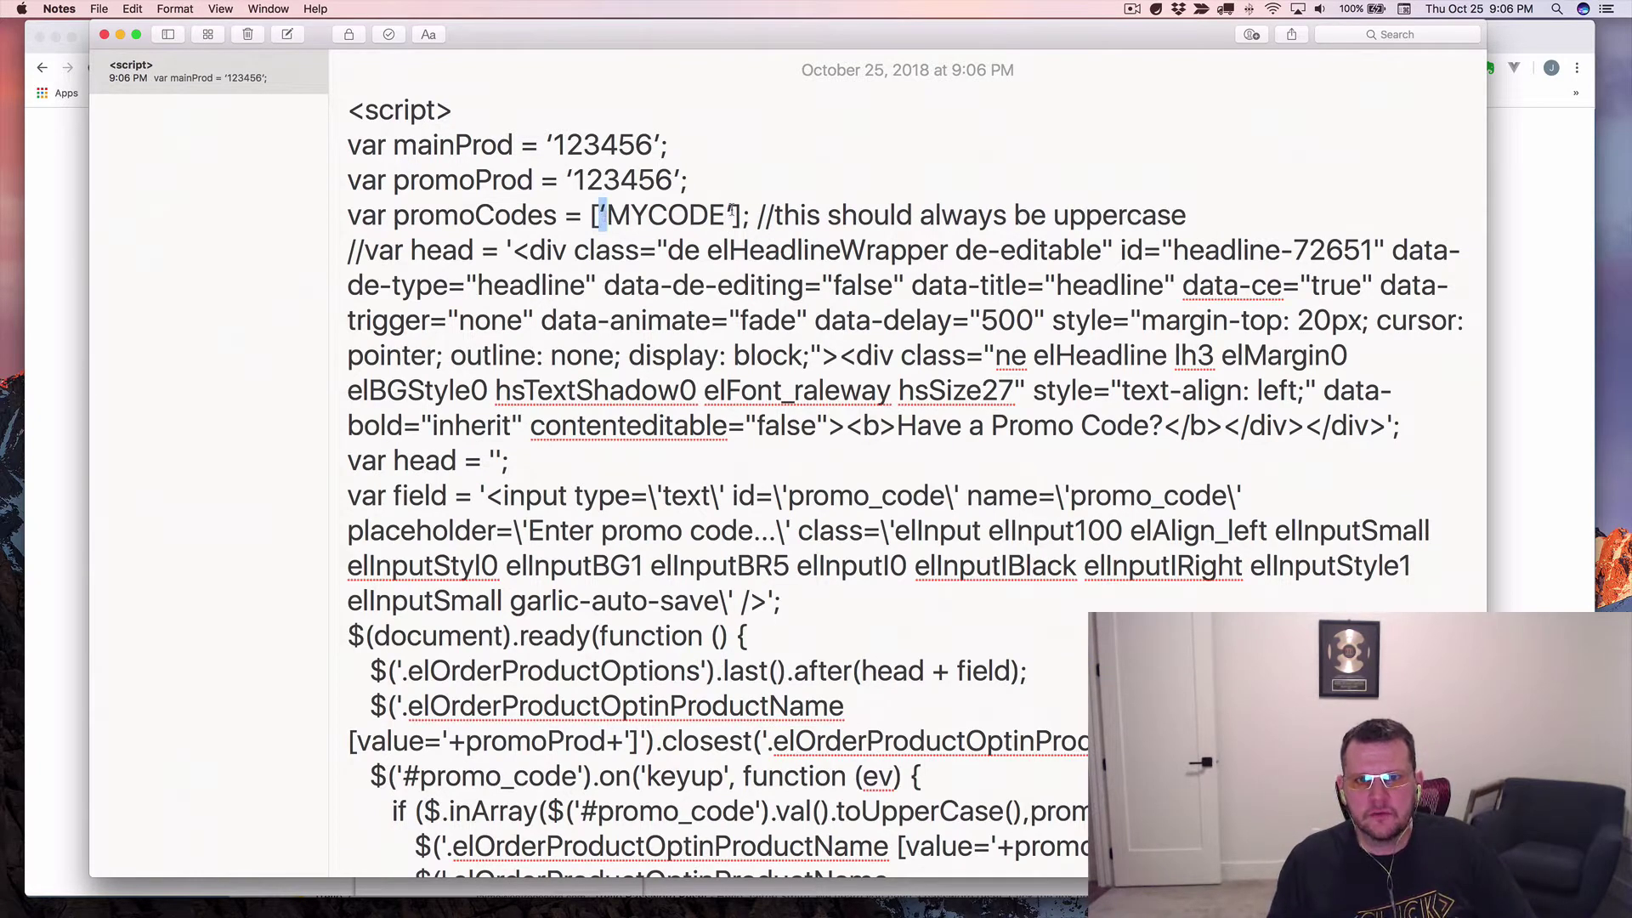
pyautogui.moveTo(734, 214); pyautogui.dragTo(725, 214)
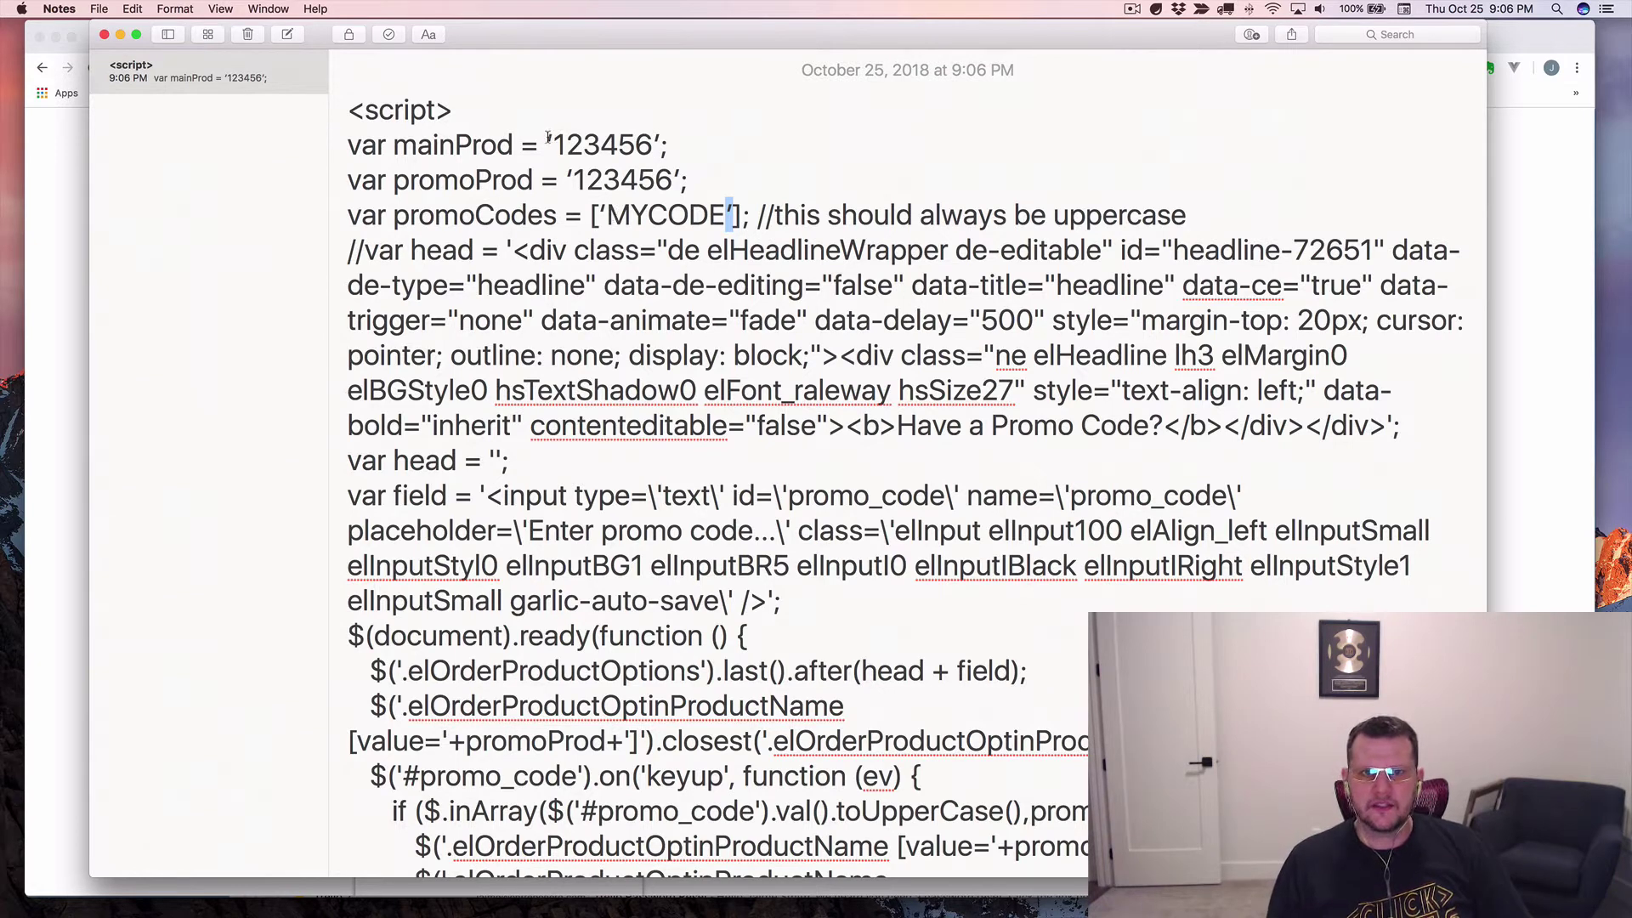
pyautogui.moveTo(549, 140); pyautogui.dragTo(670, 144)
pyautogui.doubleClick(625, 144)
pyautogui.click(578, 145)
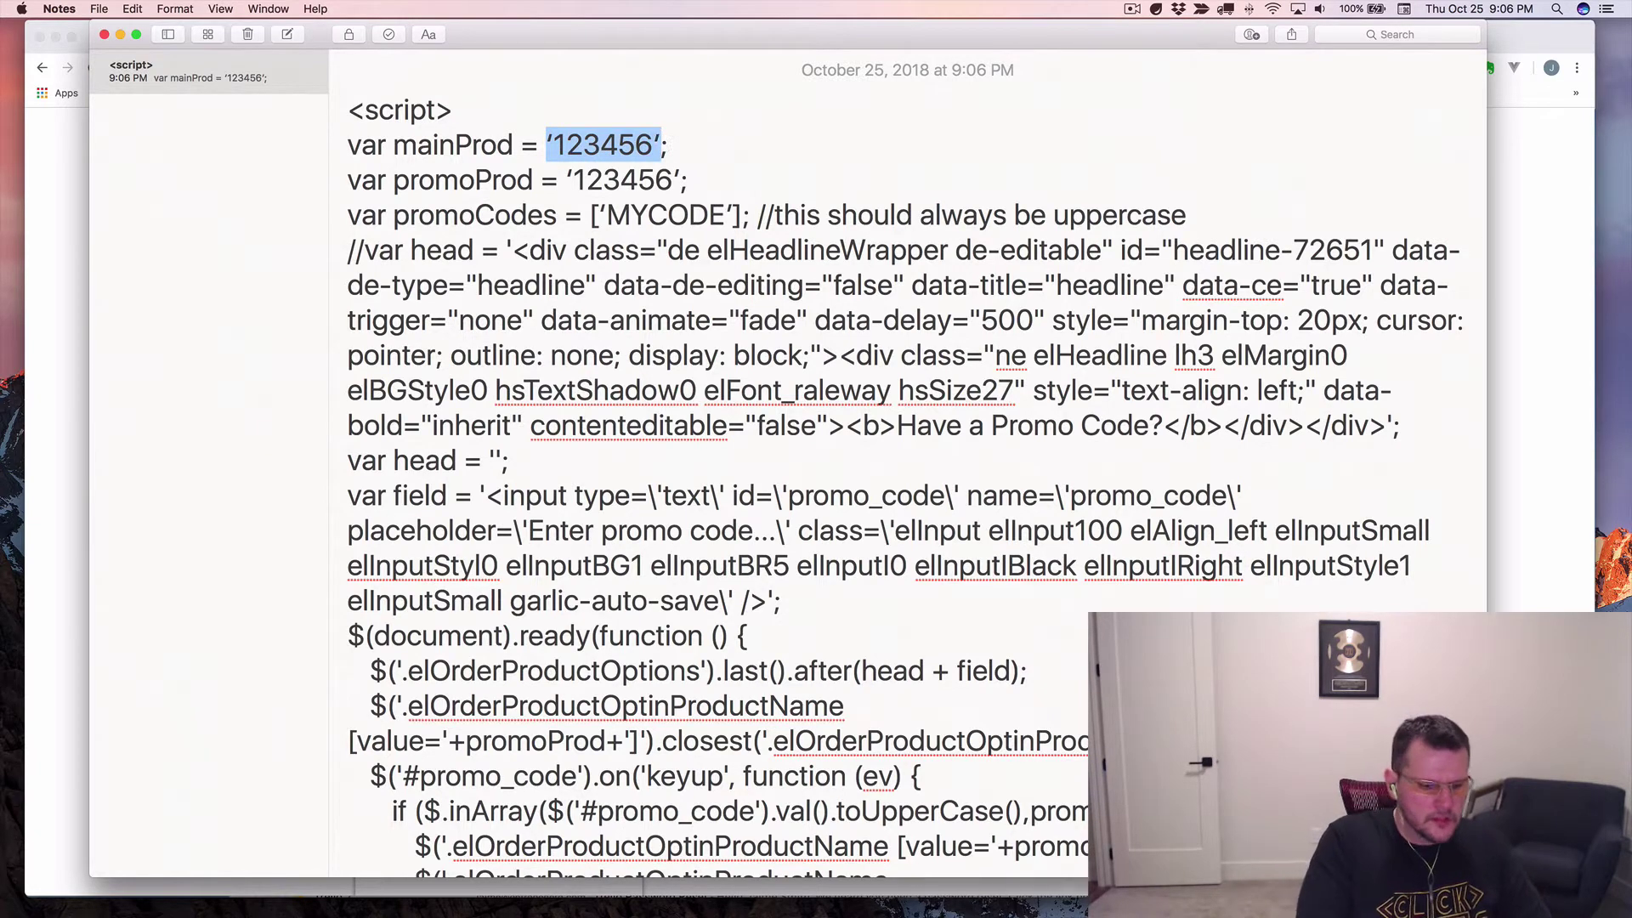
pyautogui.write("''")
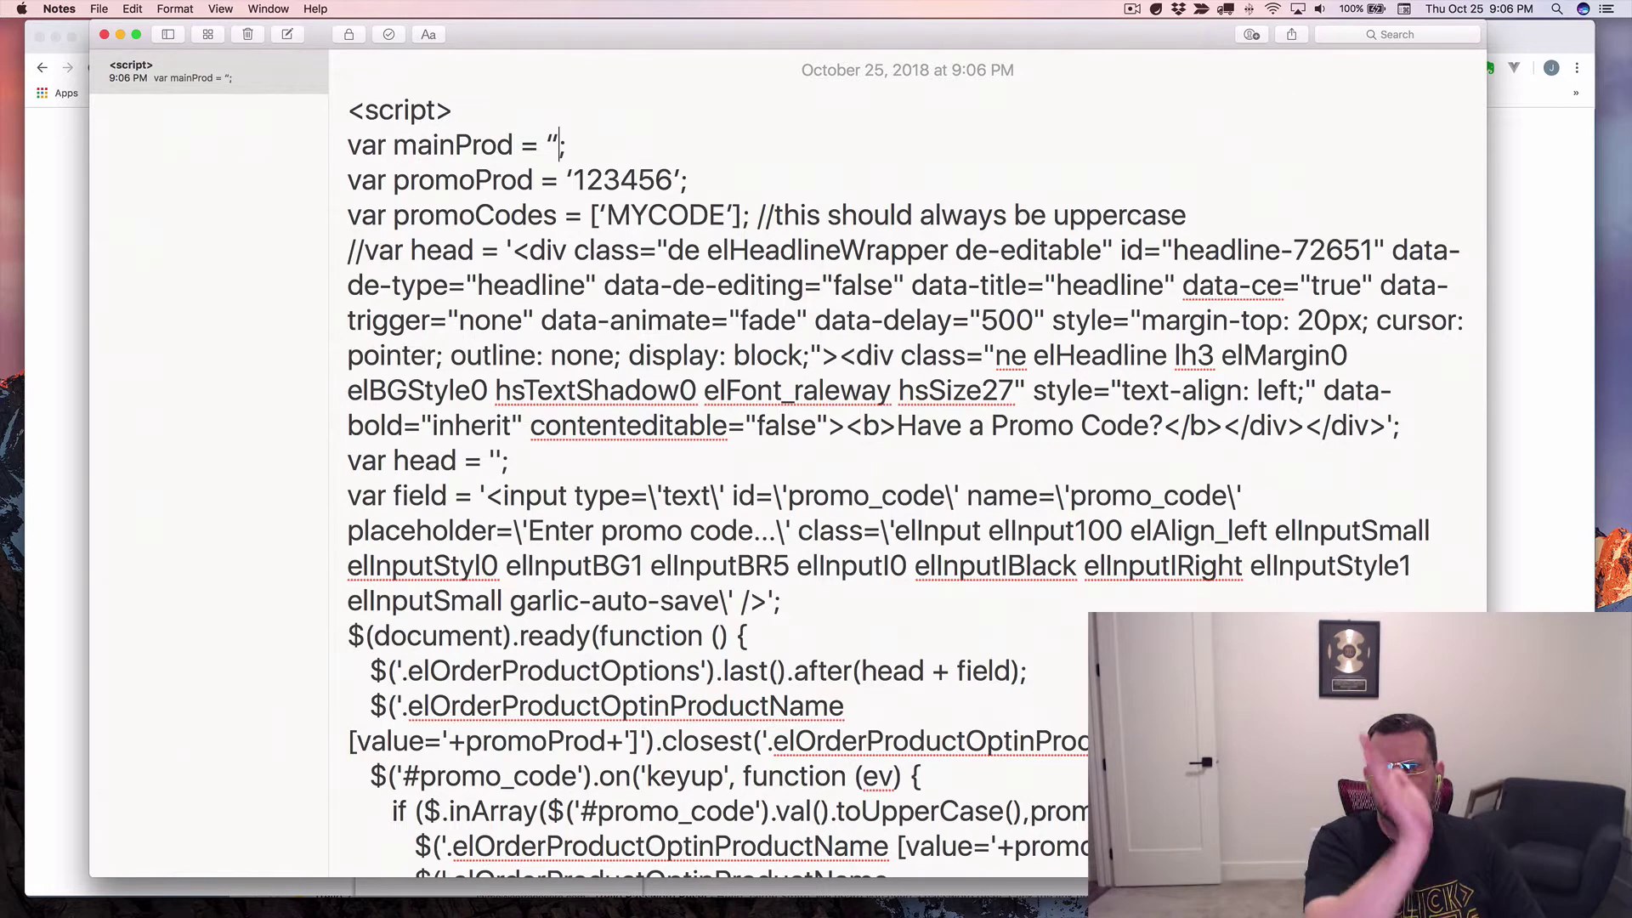
pyautogui.write('1234')
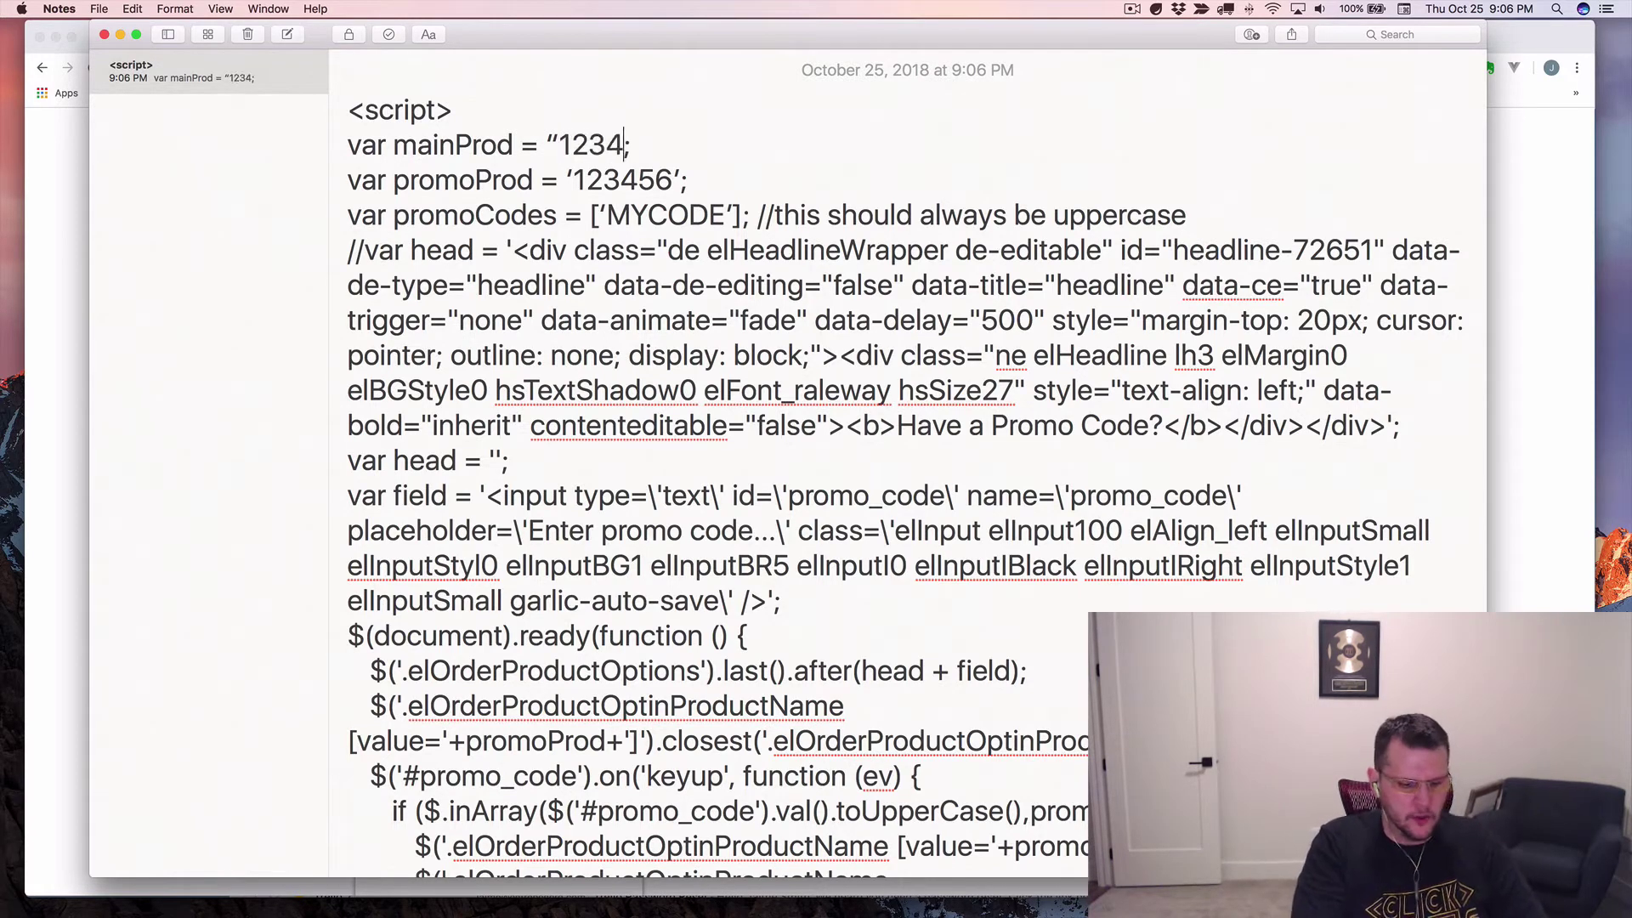
pyautogui.write('56"')
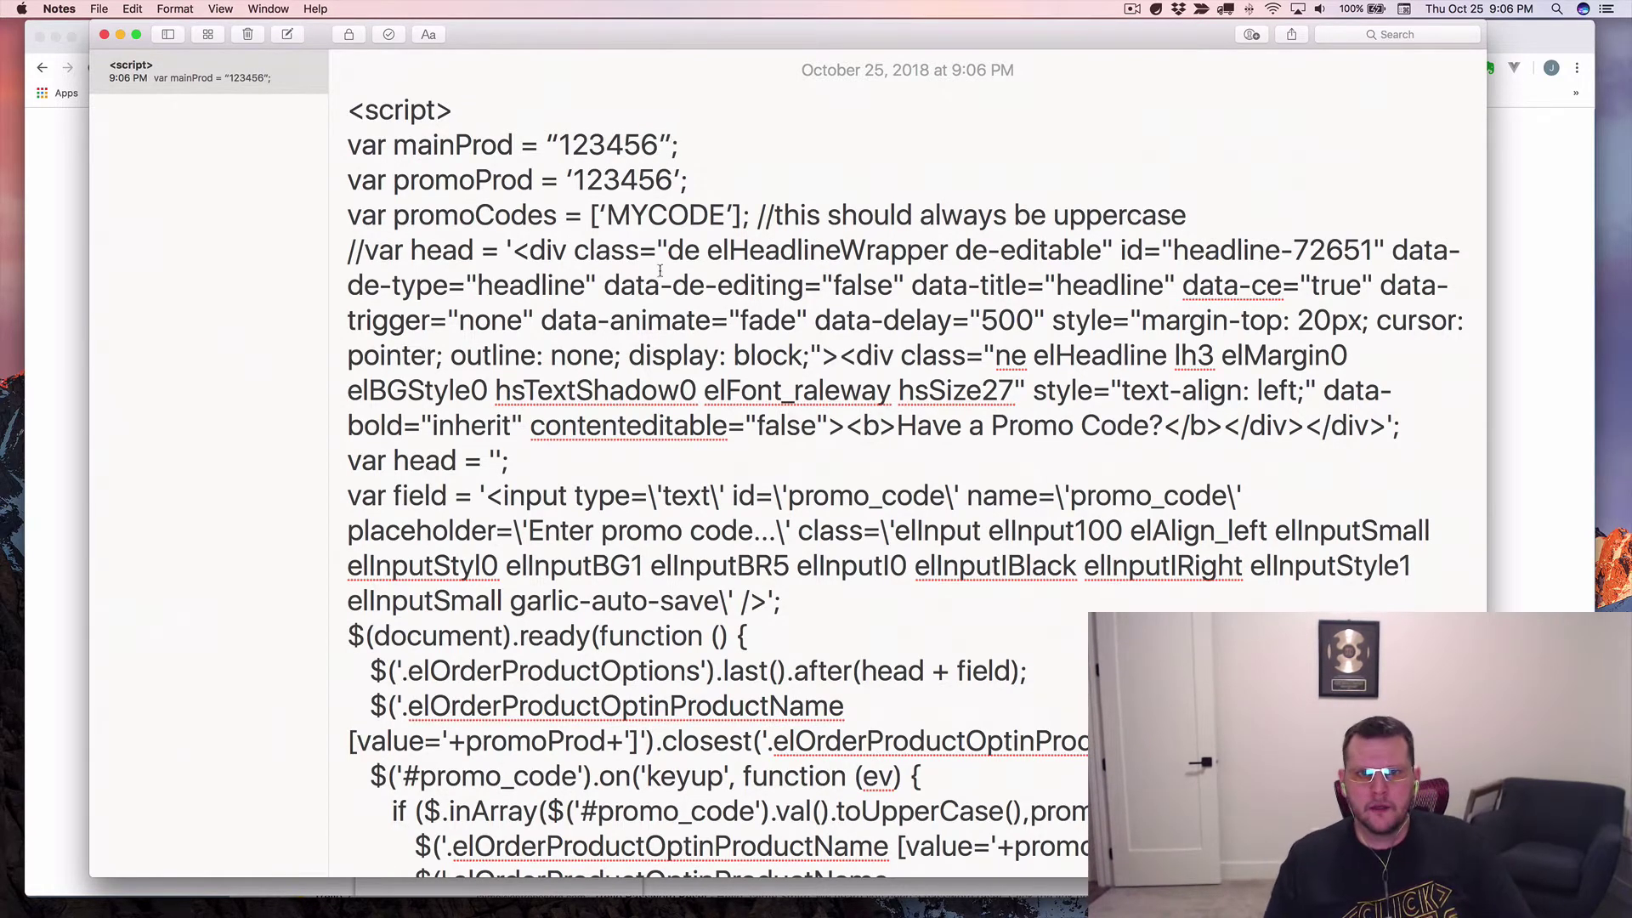
pyautogui.press('super+a')
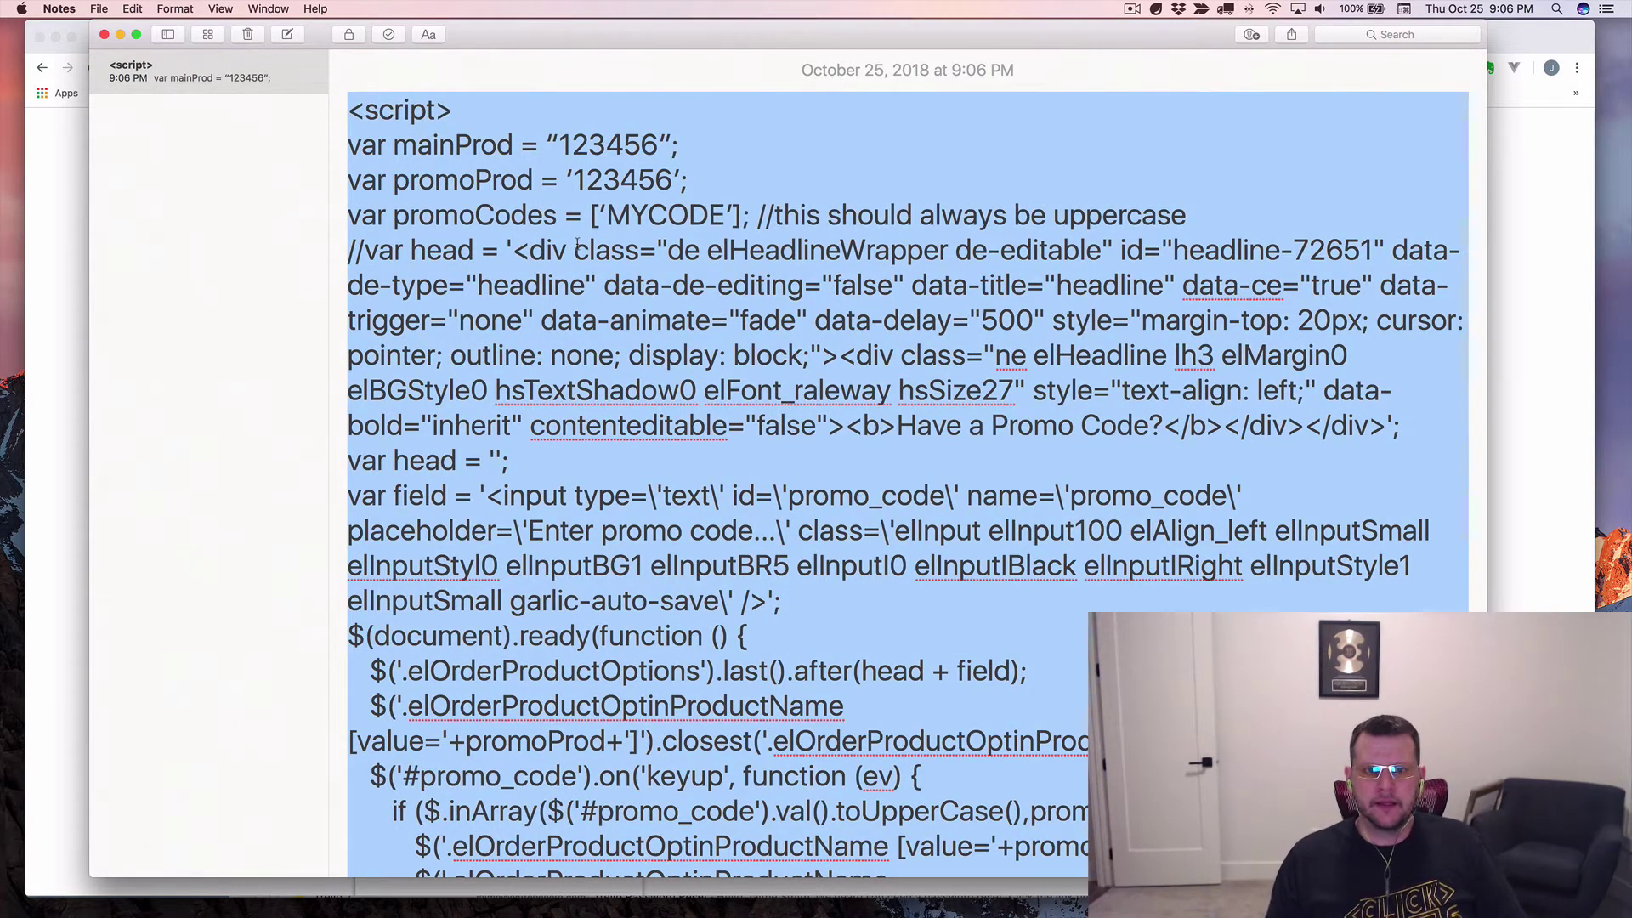
# In Chrome, open the order page's Tracking Code settings at the Footer Code section.
pyautogui.press('super+Tab')
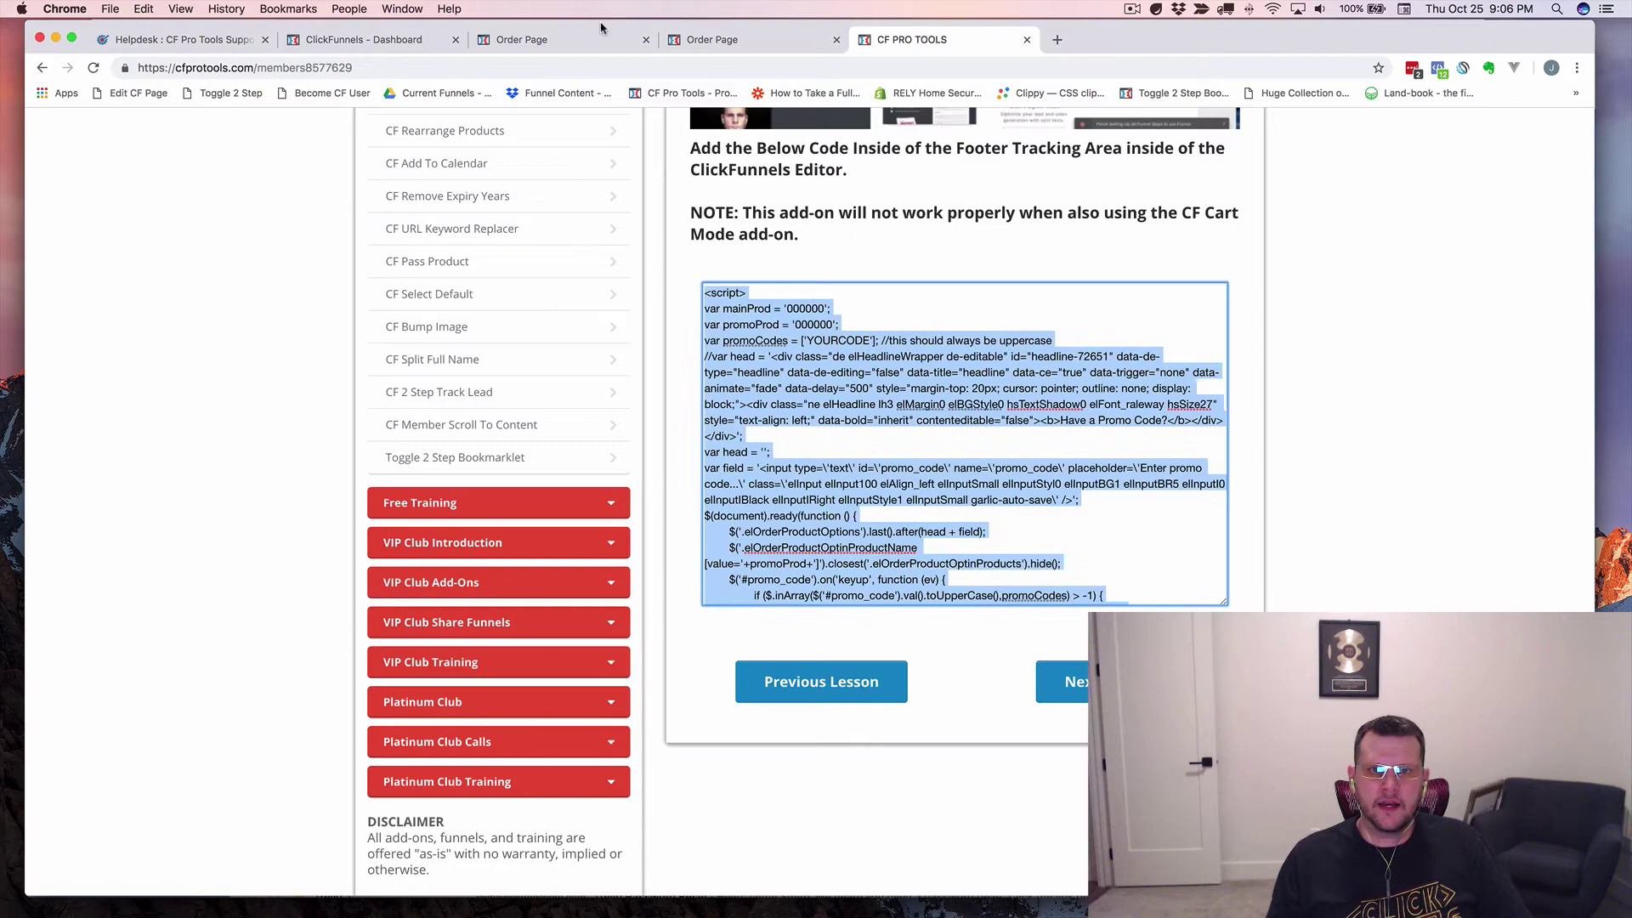
pyautogui.click(544, 39)
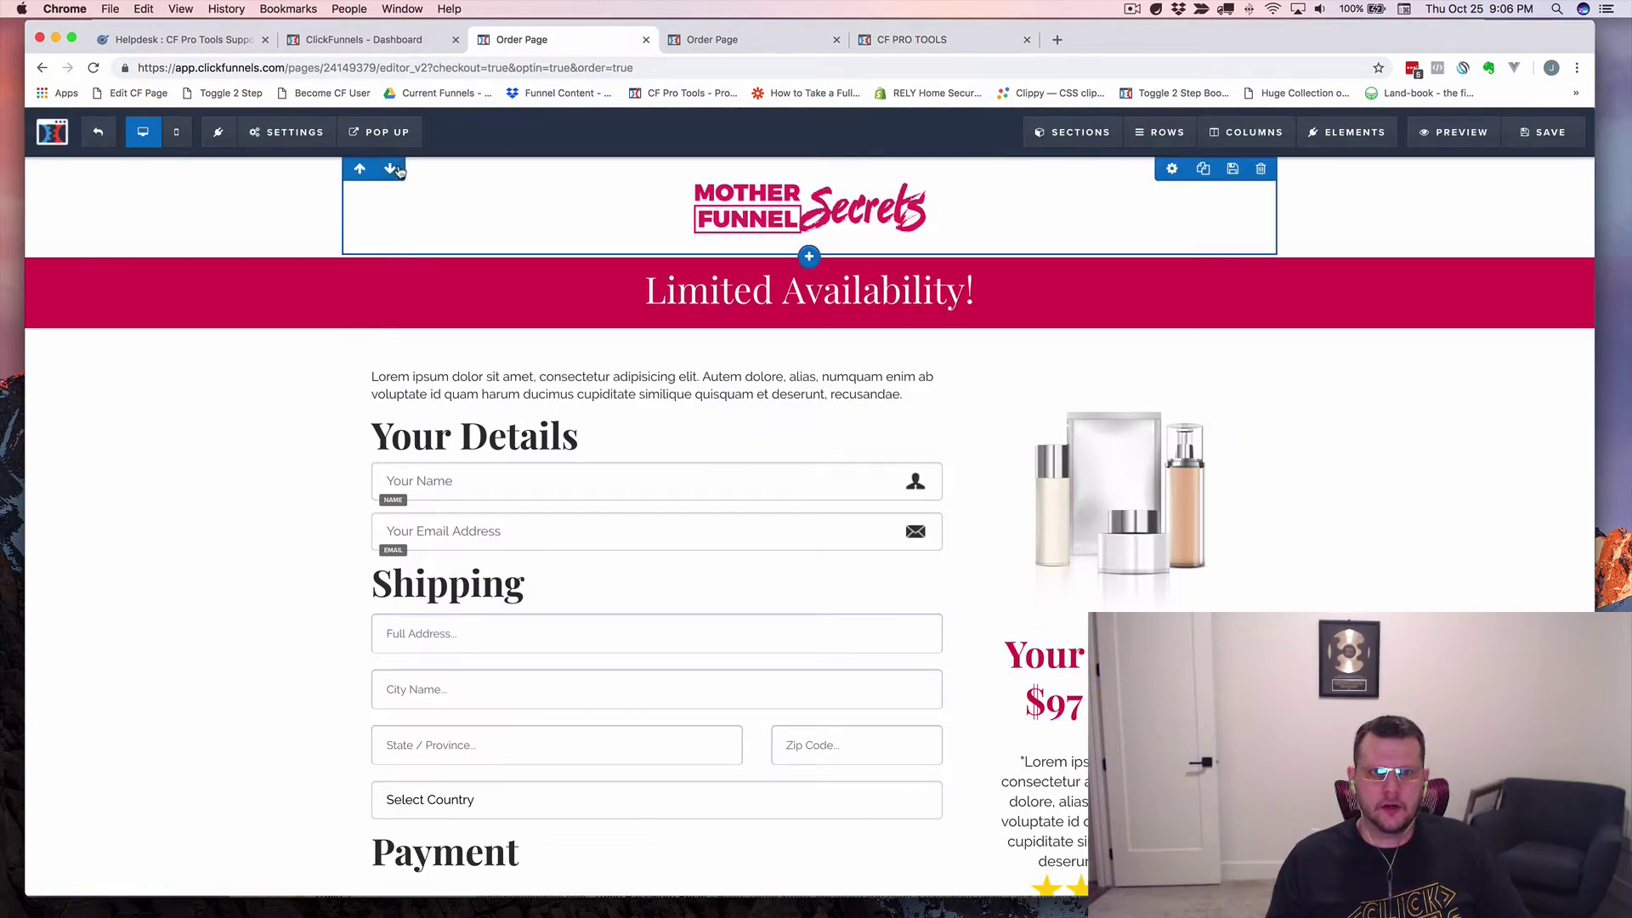
pyautogui.moveTo(276, 132)
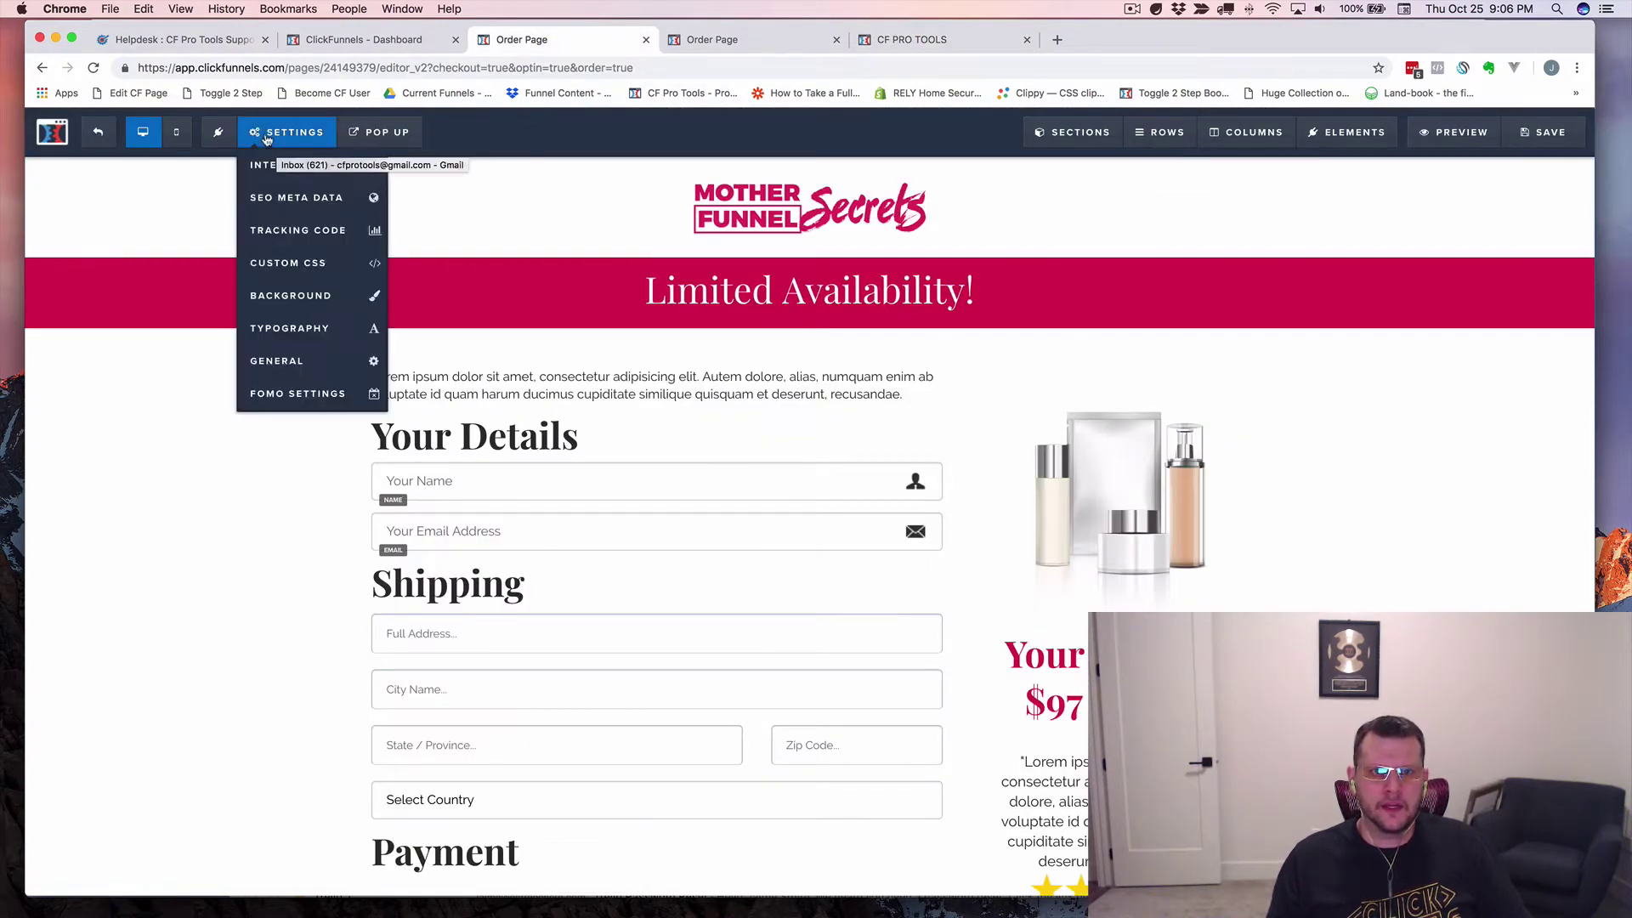
pyautogui.click(289, 231)
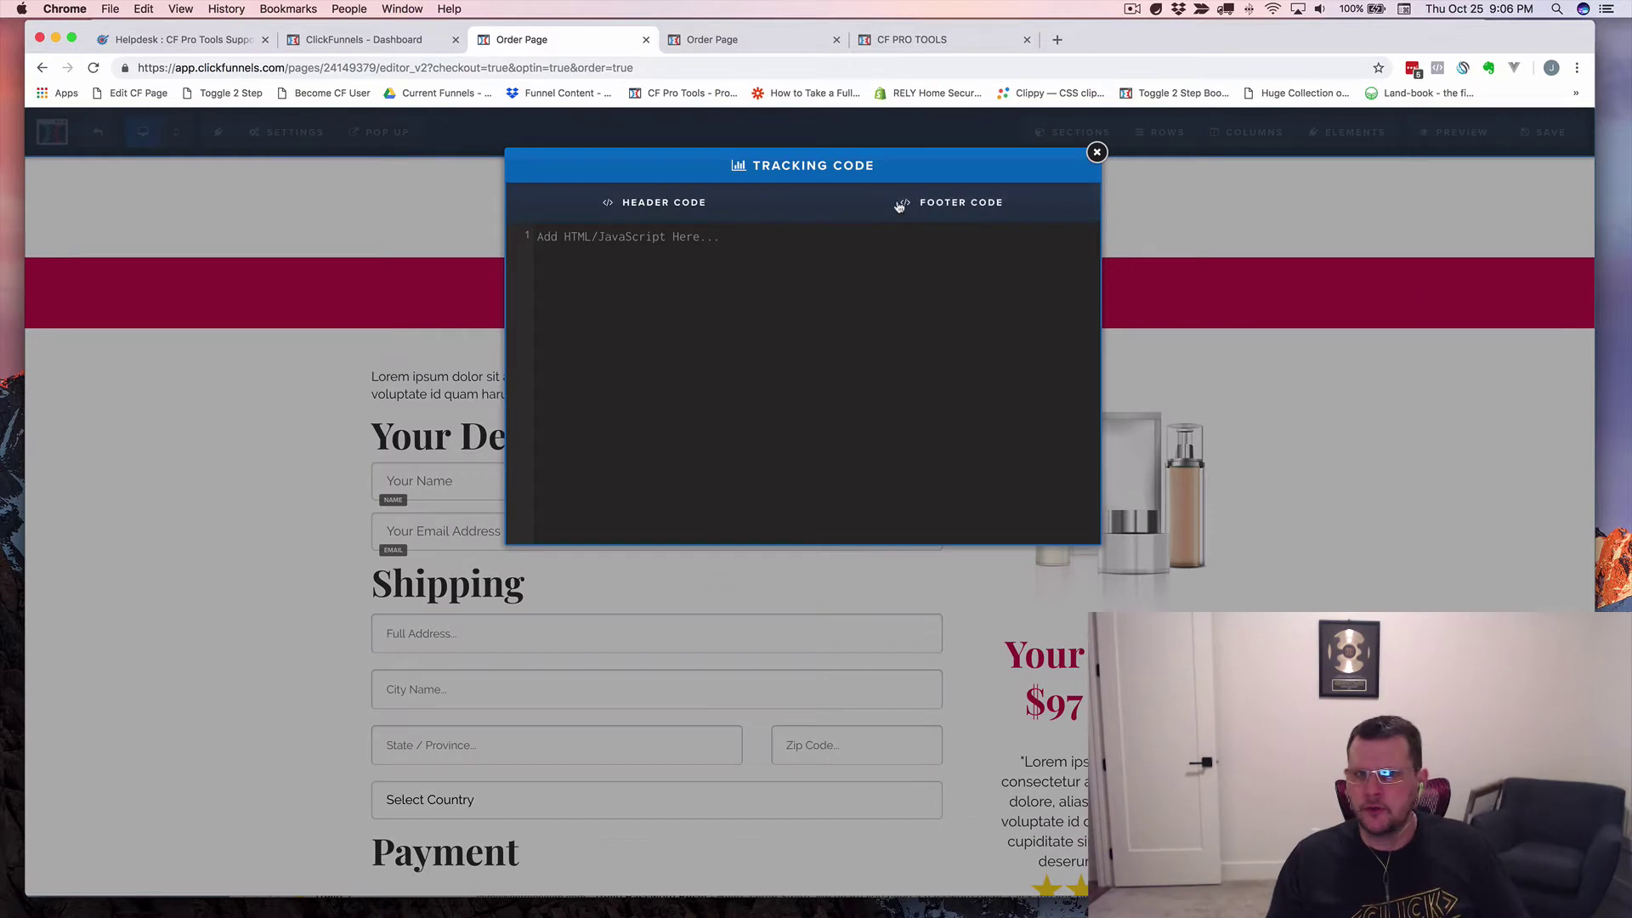
pyautogui.click(899, 206)
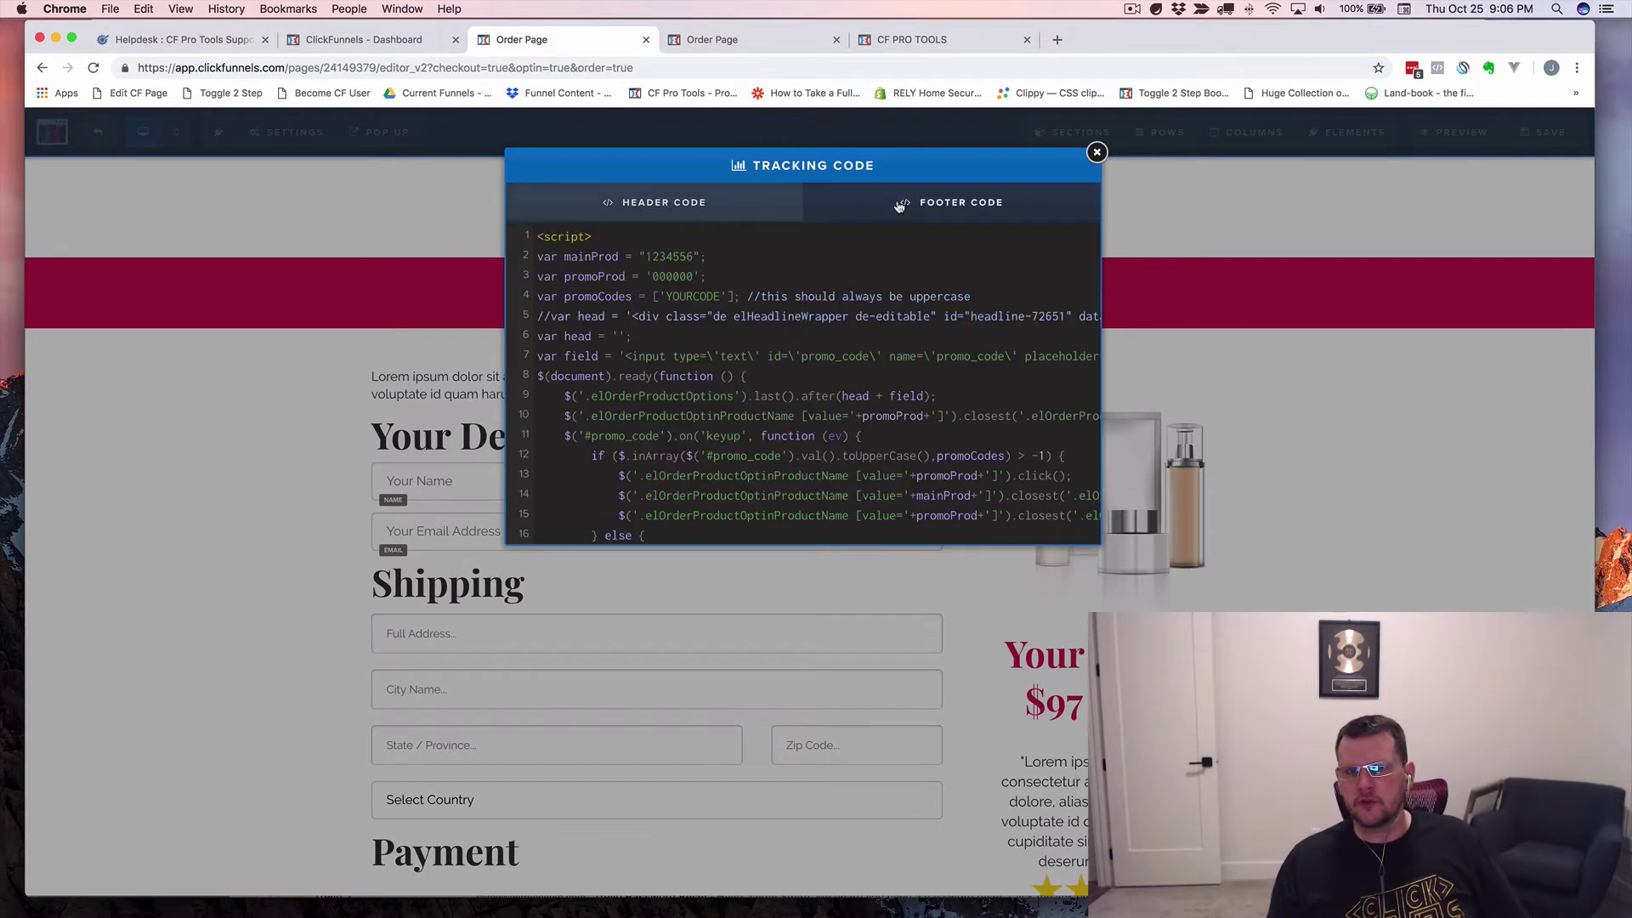
# Replace the old footer code with the pasted edited script and zoom in to read it.
pyautogui.click(764, 286)
pyautogui.hotkey('ctrl', 'a')
pyautogui.press('BackSpace')
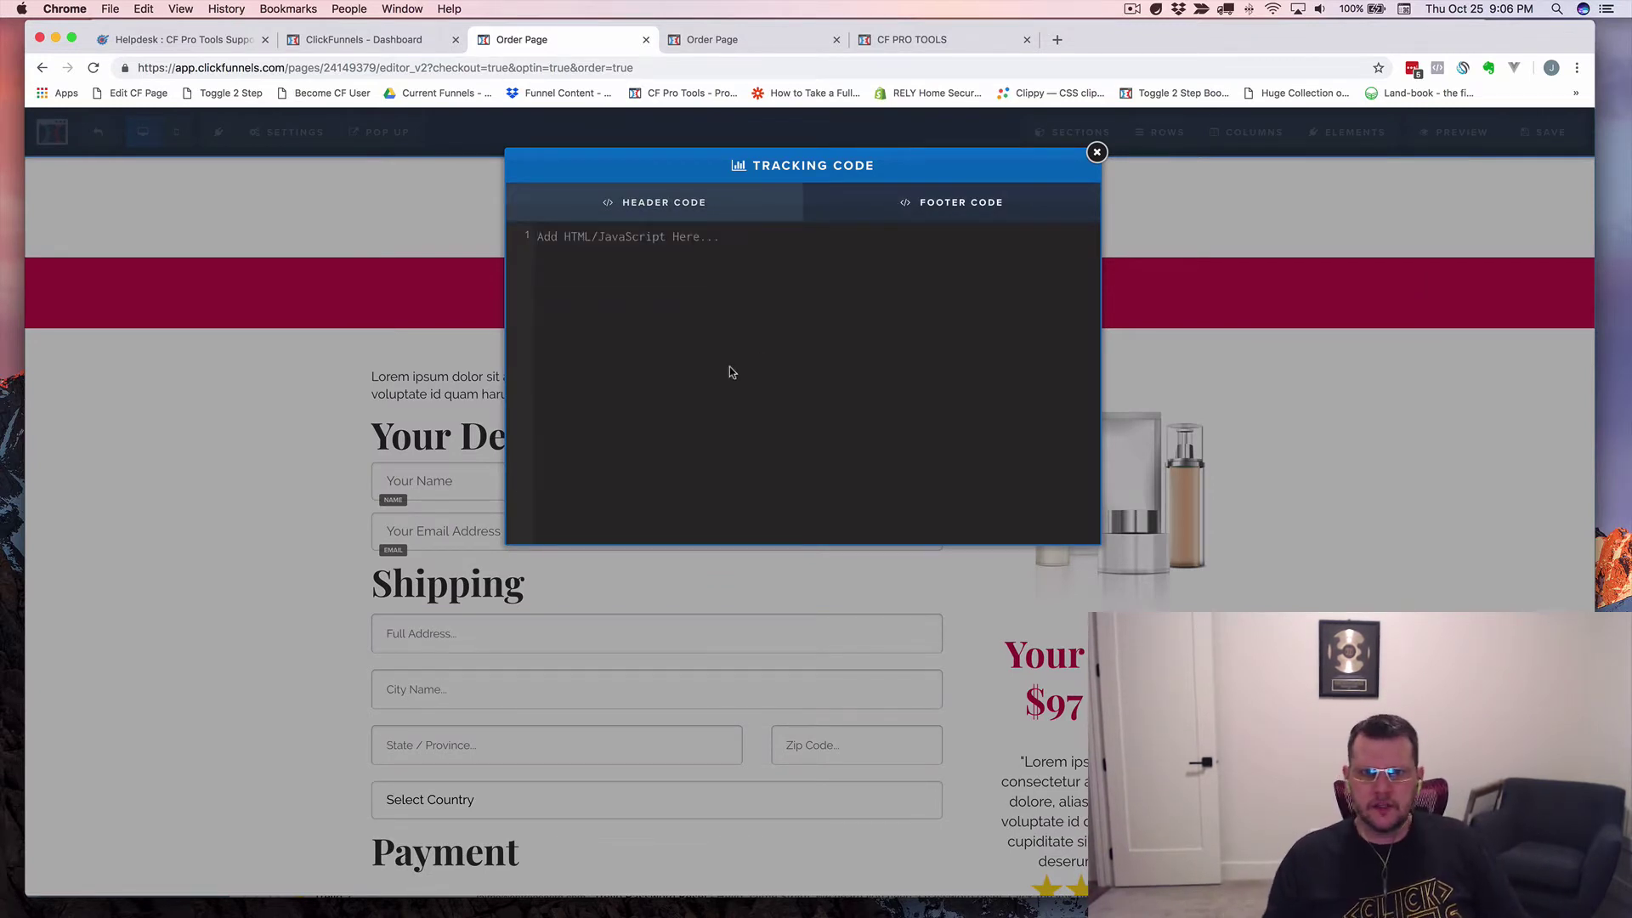
pyautogui.hotkey('ctrl', 'v')
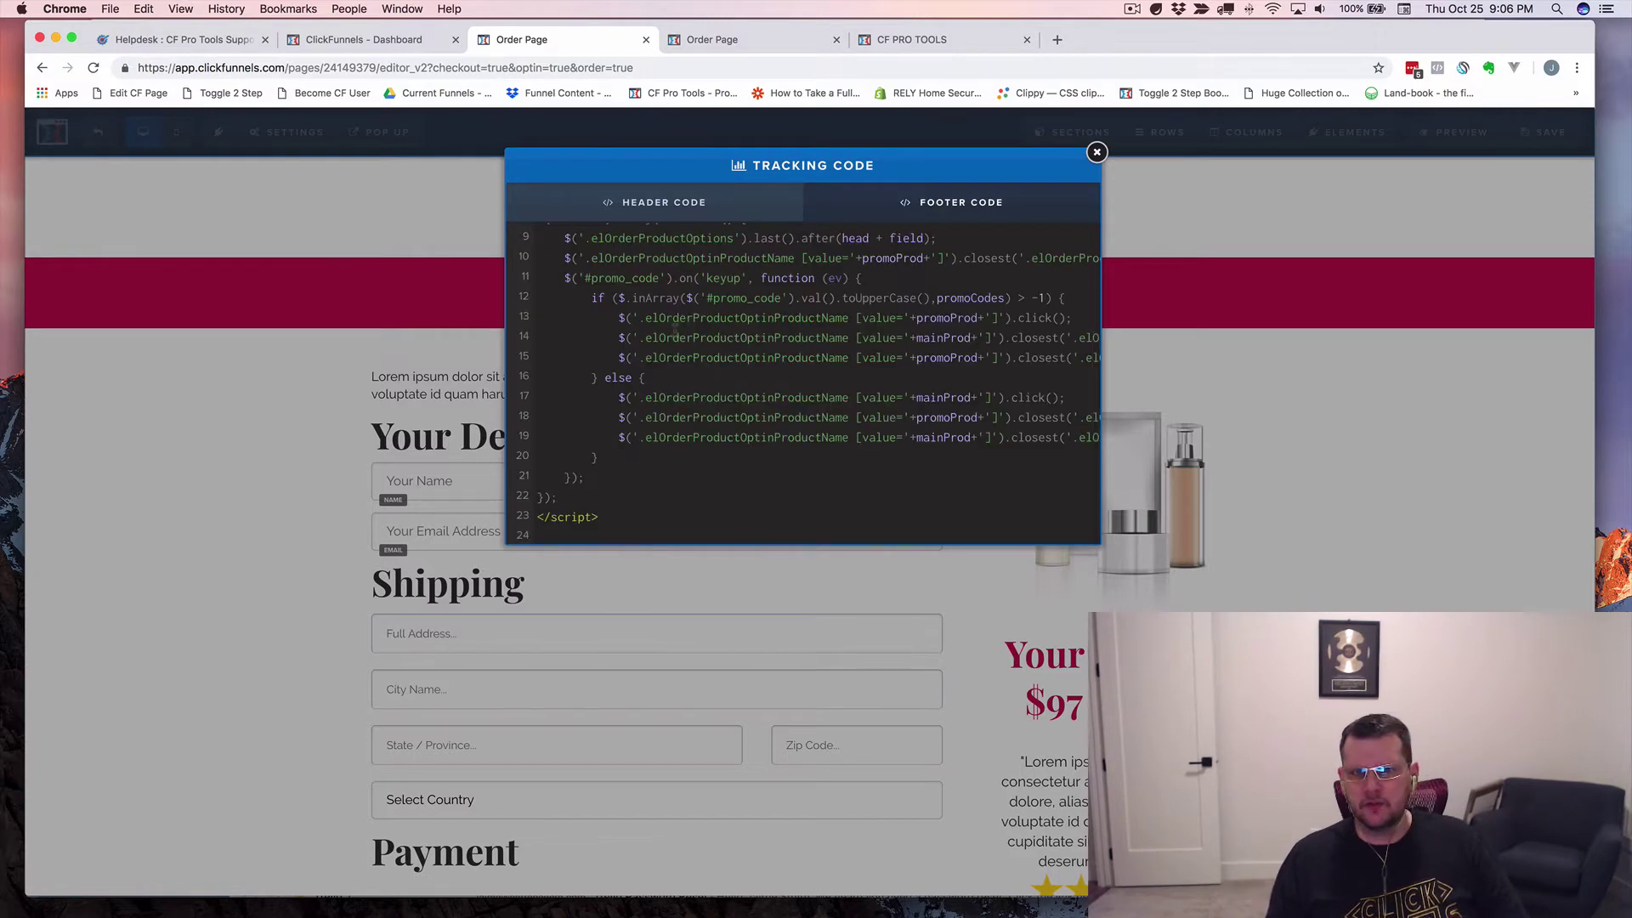
pyautogui.scroll(5, 647, 321)
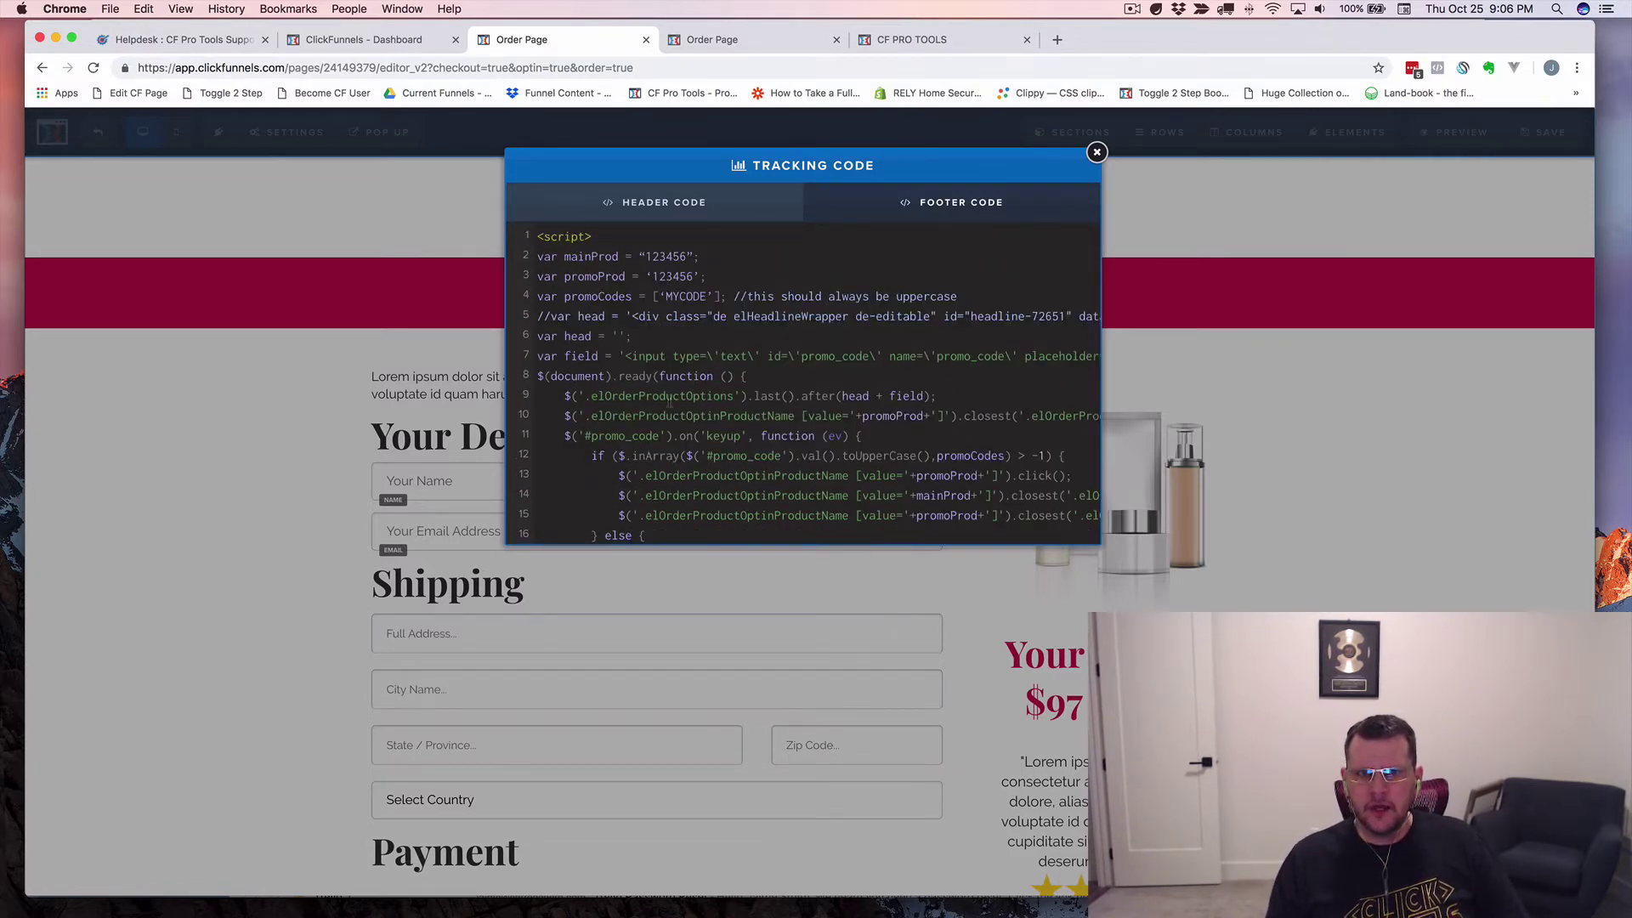
pyautogui.click(583, 435)
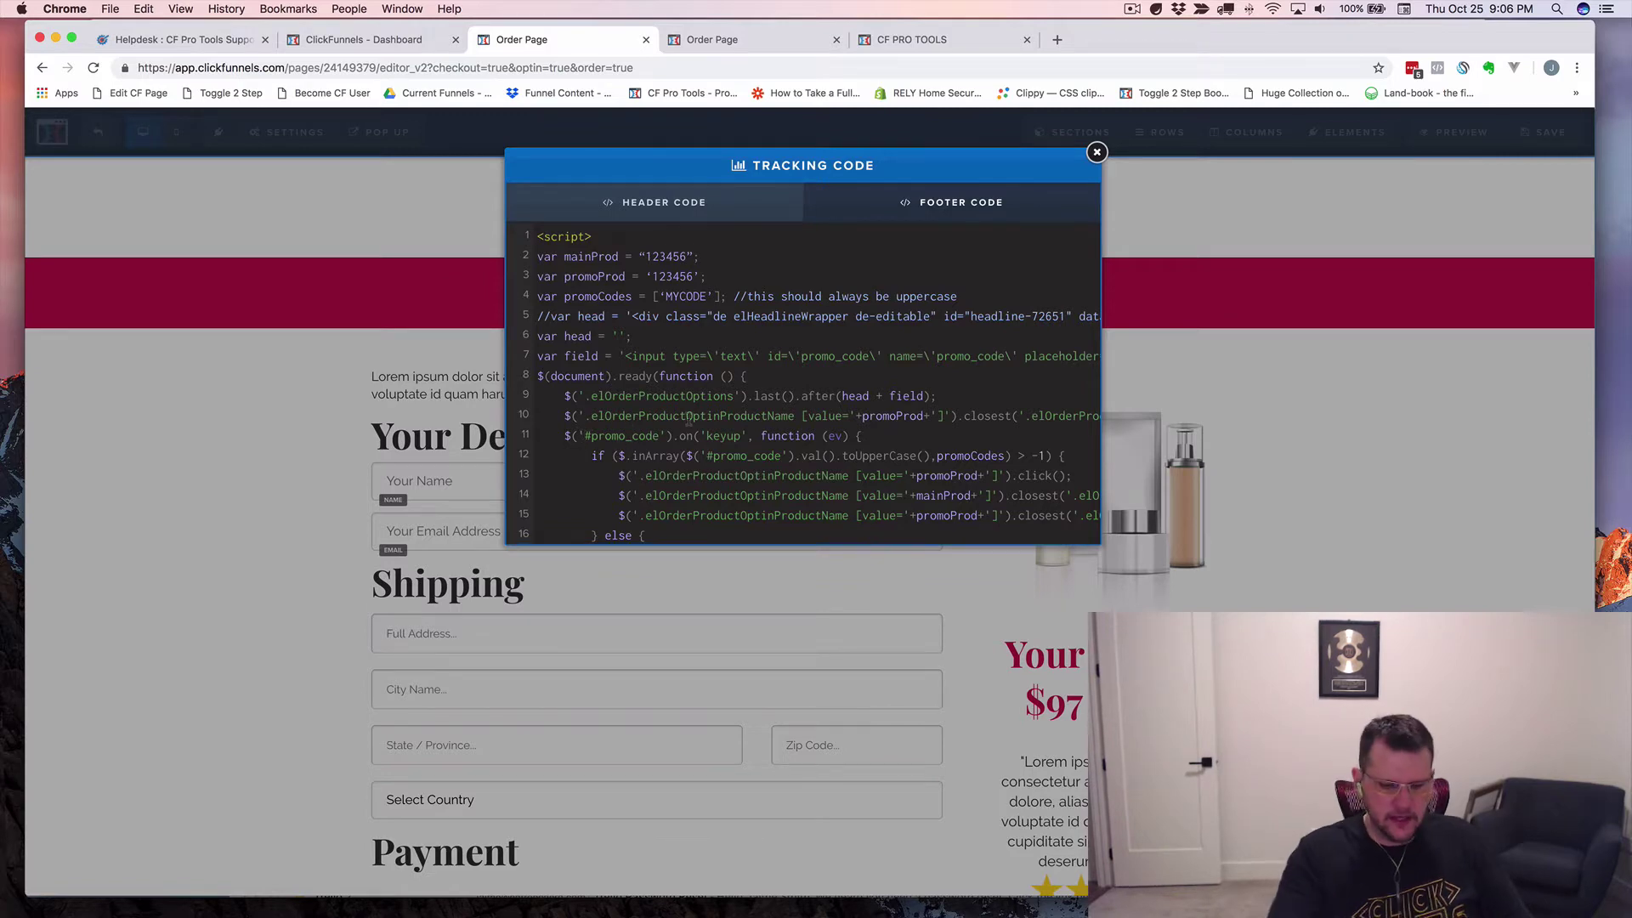
pyautogui.press('super+equal')
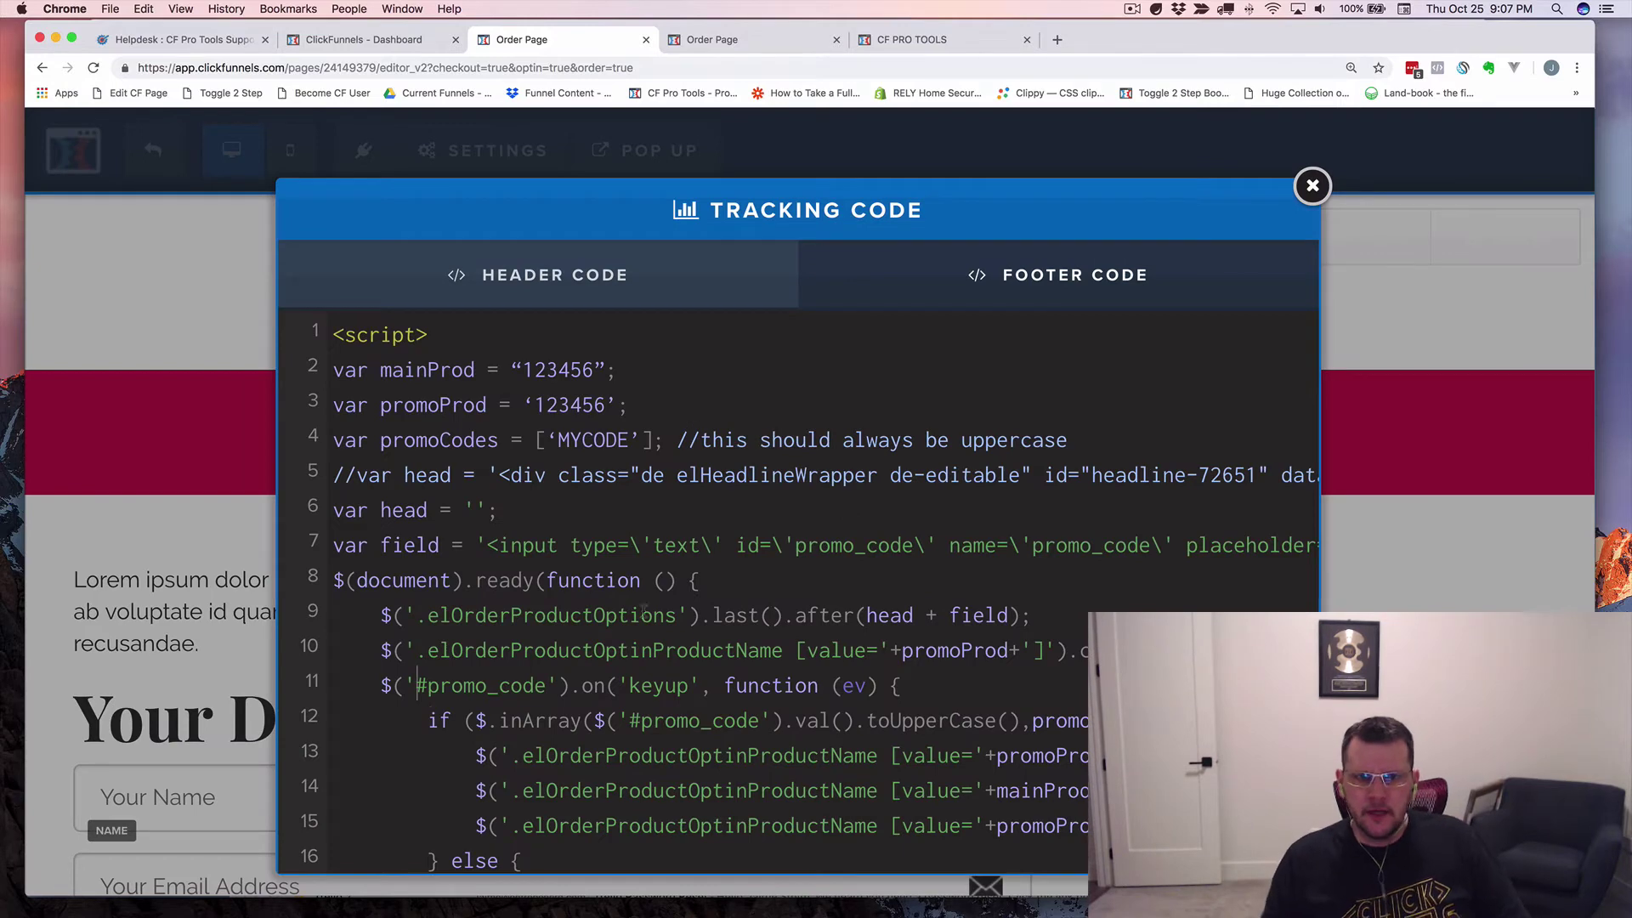
# Highlight the quote marks on lines 6, 9 and 10 of the footer script.
pyautogui.click(470, 508)
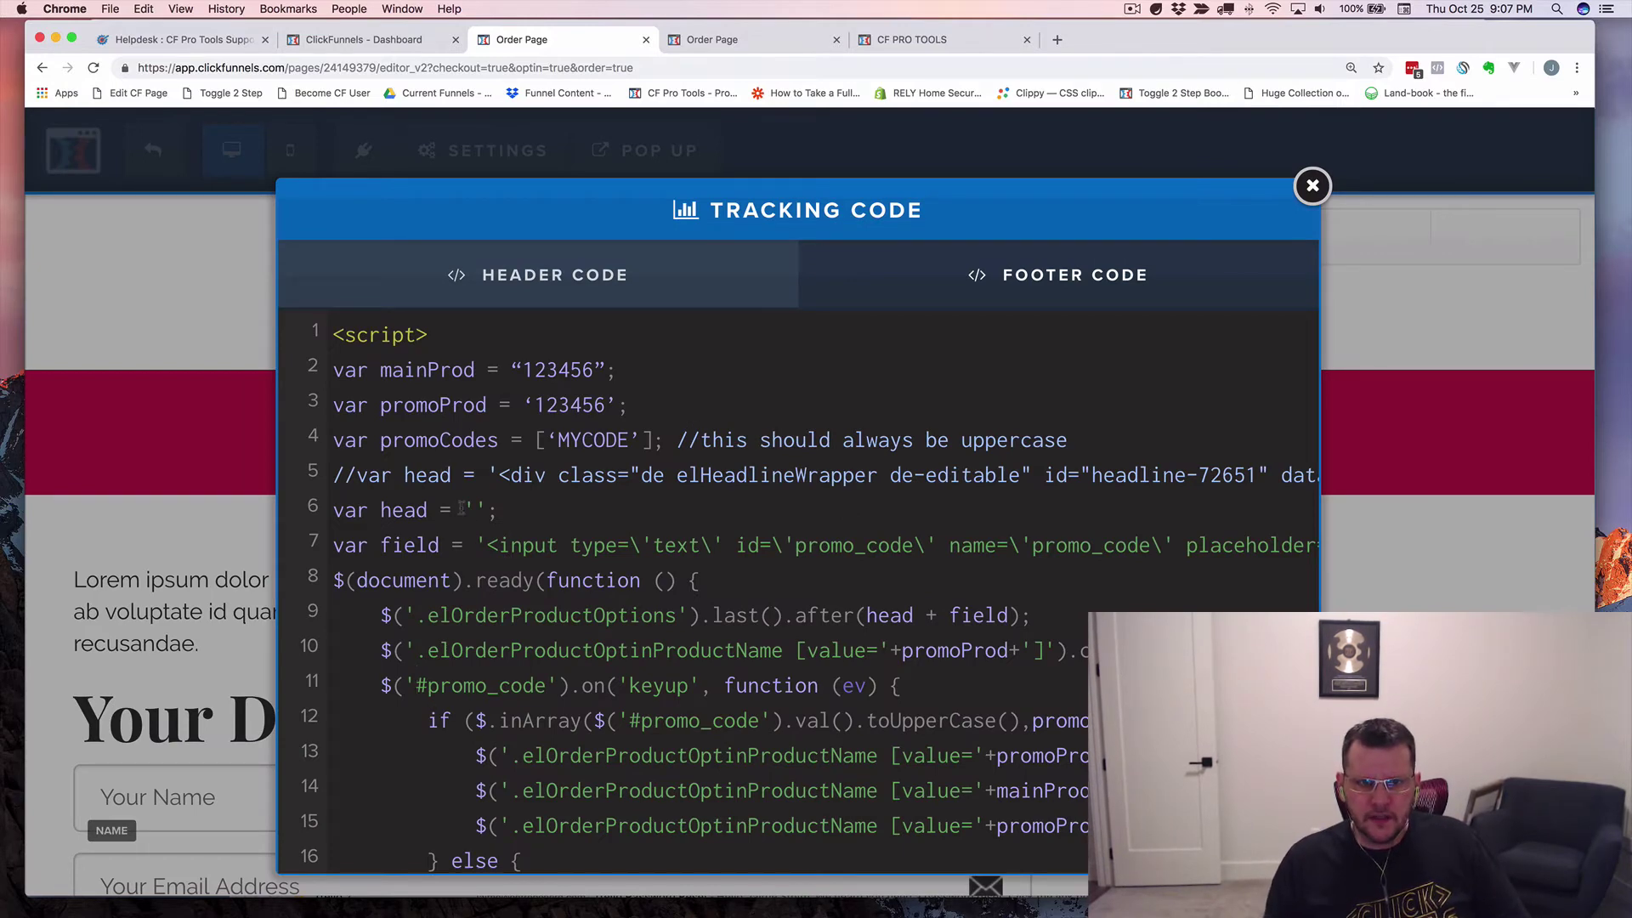
pyautogui.moveTo(470, 508); pyautogui.dragTo(644, 548)
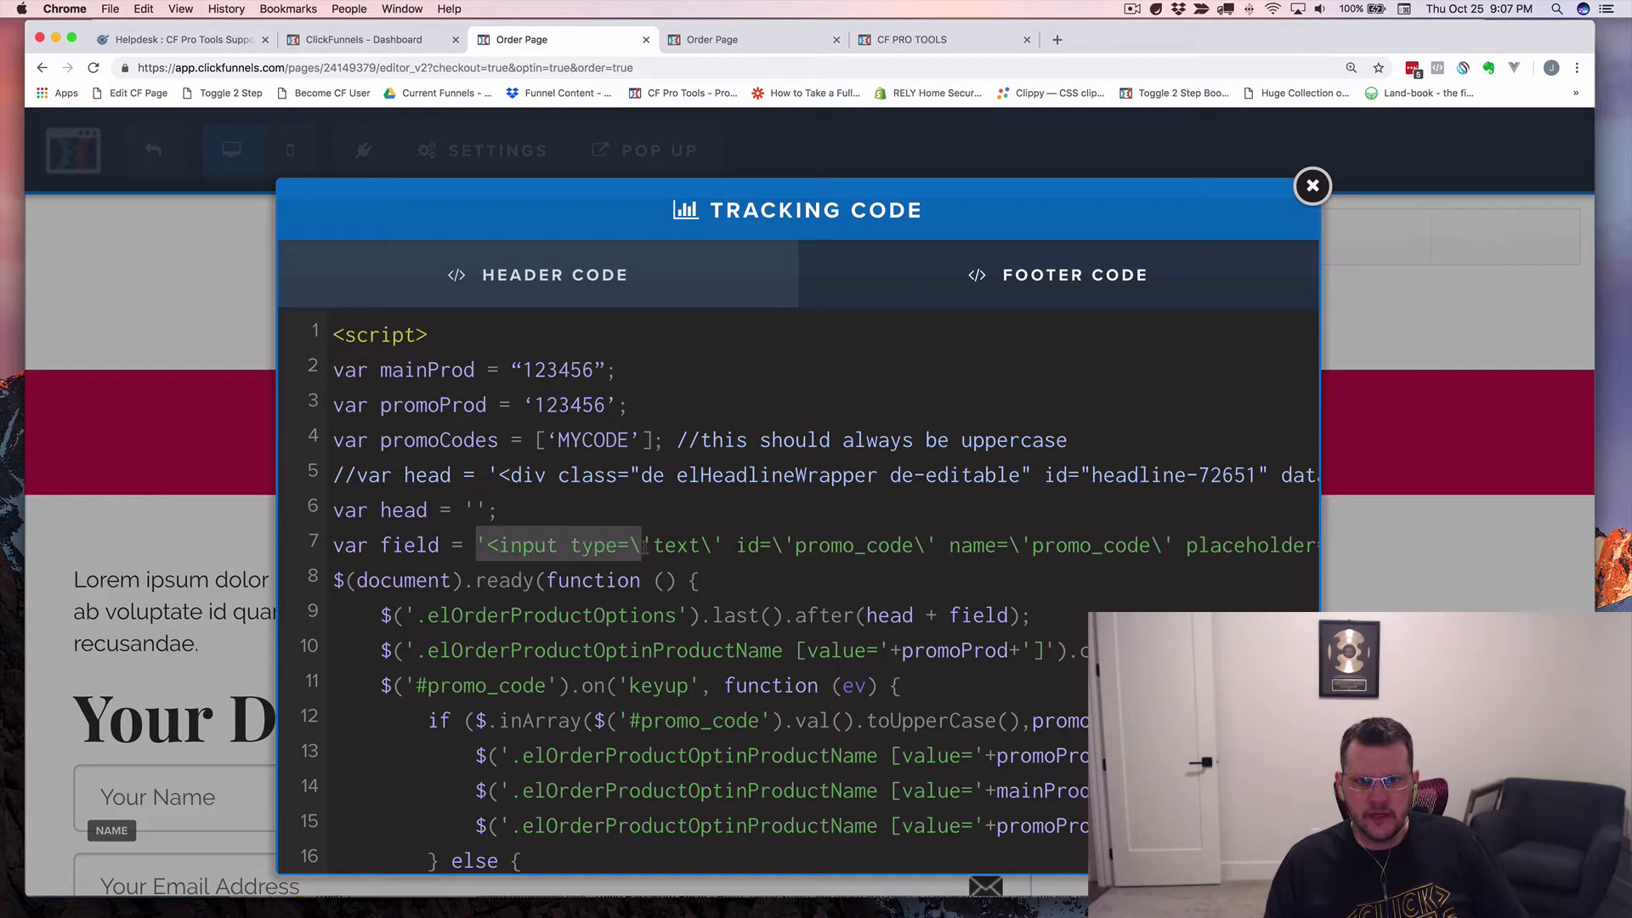
pyautogui.click(499, 650)
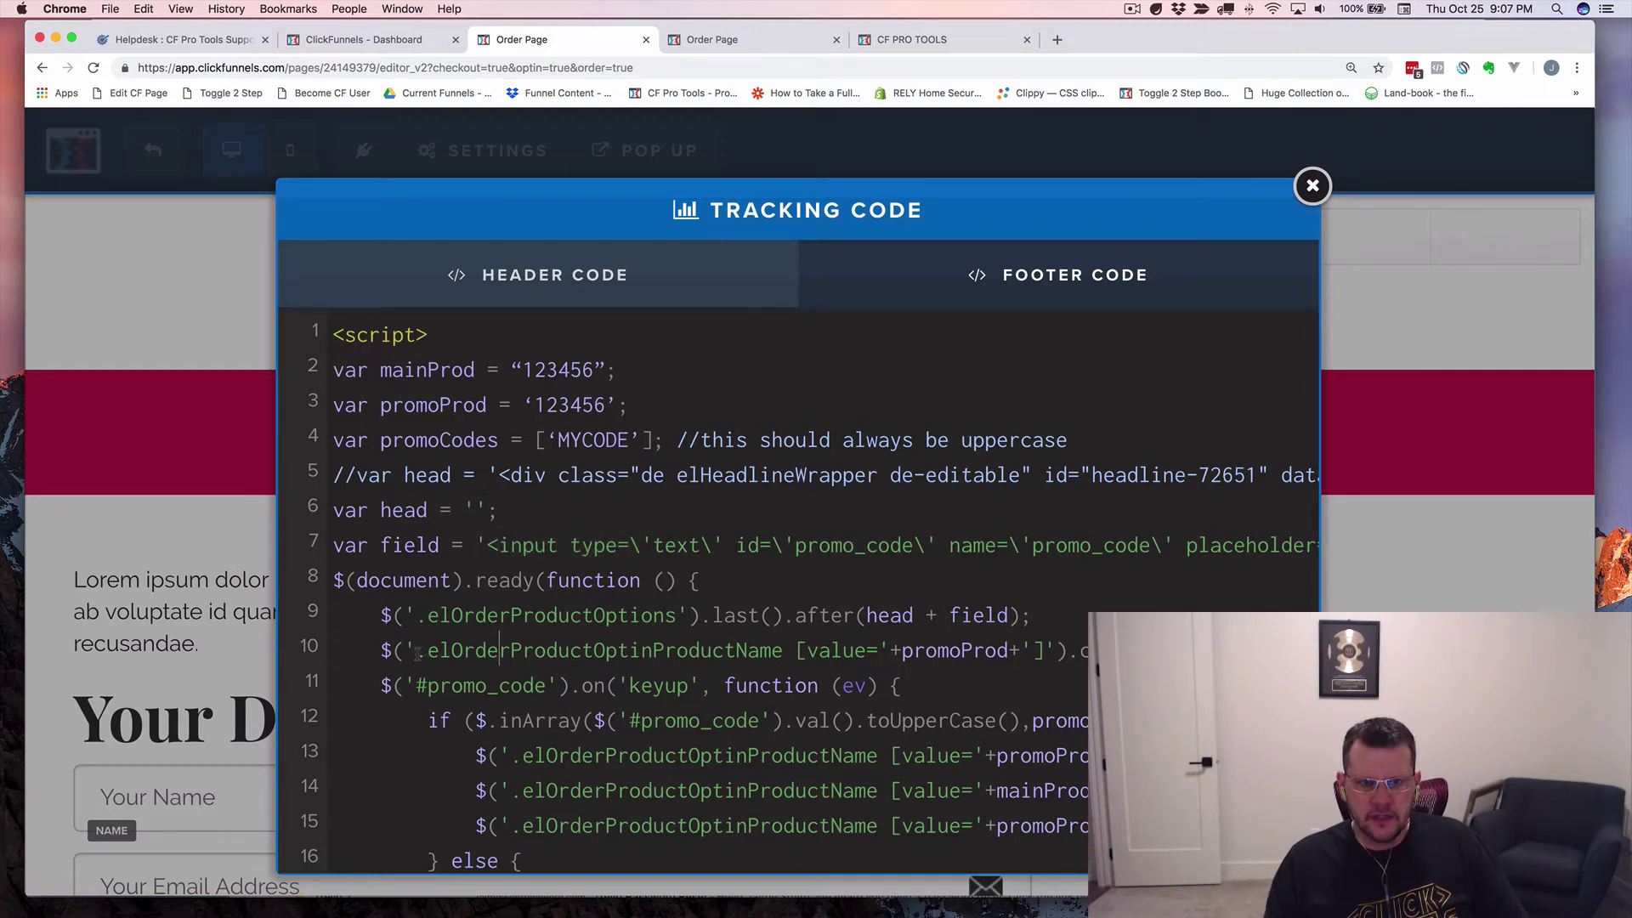
pyautogui.moveTo(417, 653); pyautogui.dragTo(814, 650)
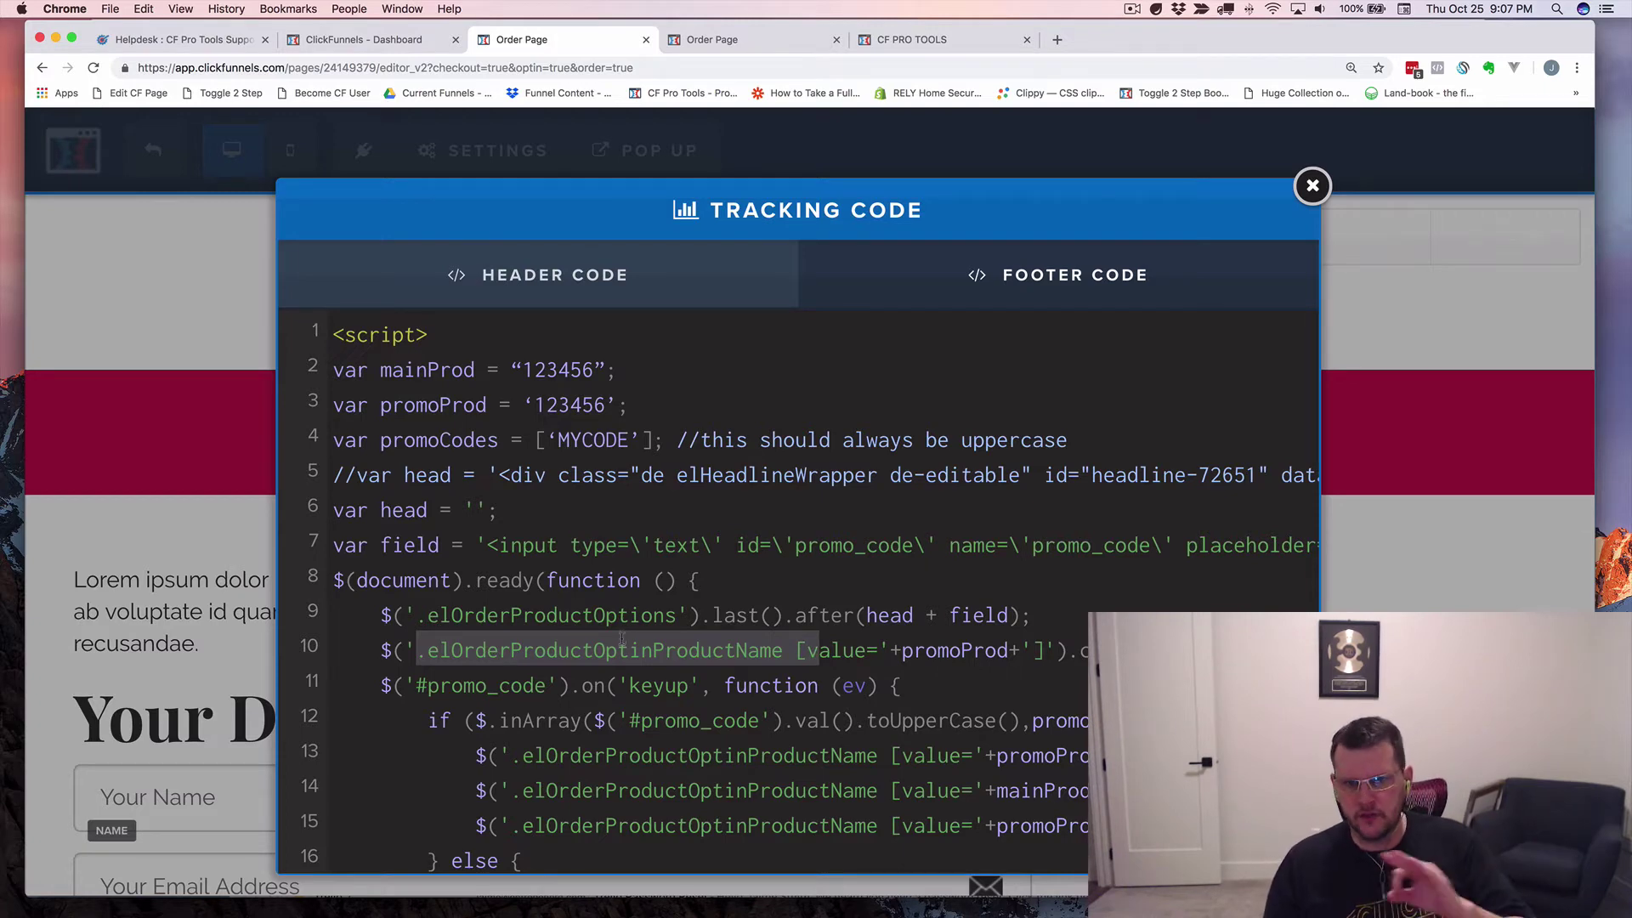
pyautogui.doubleClick(411, 651)
pyautogui.doubleClick(409, 612)
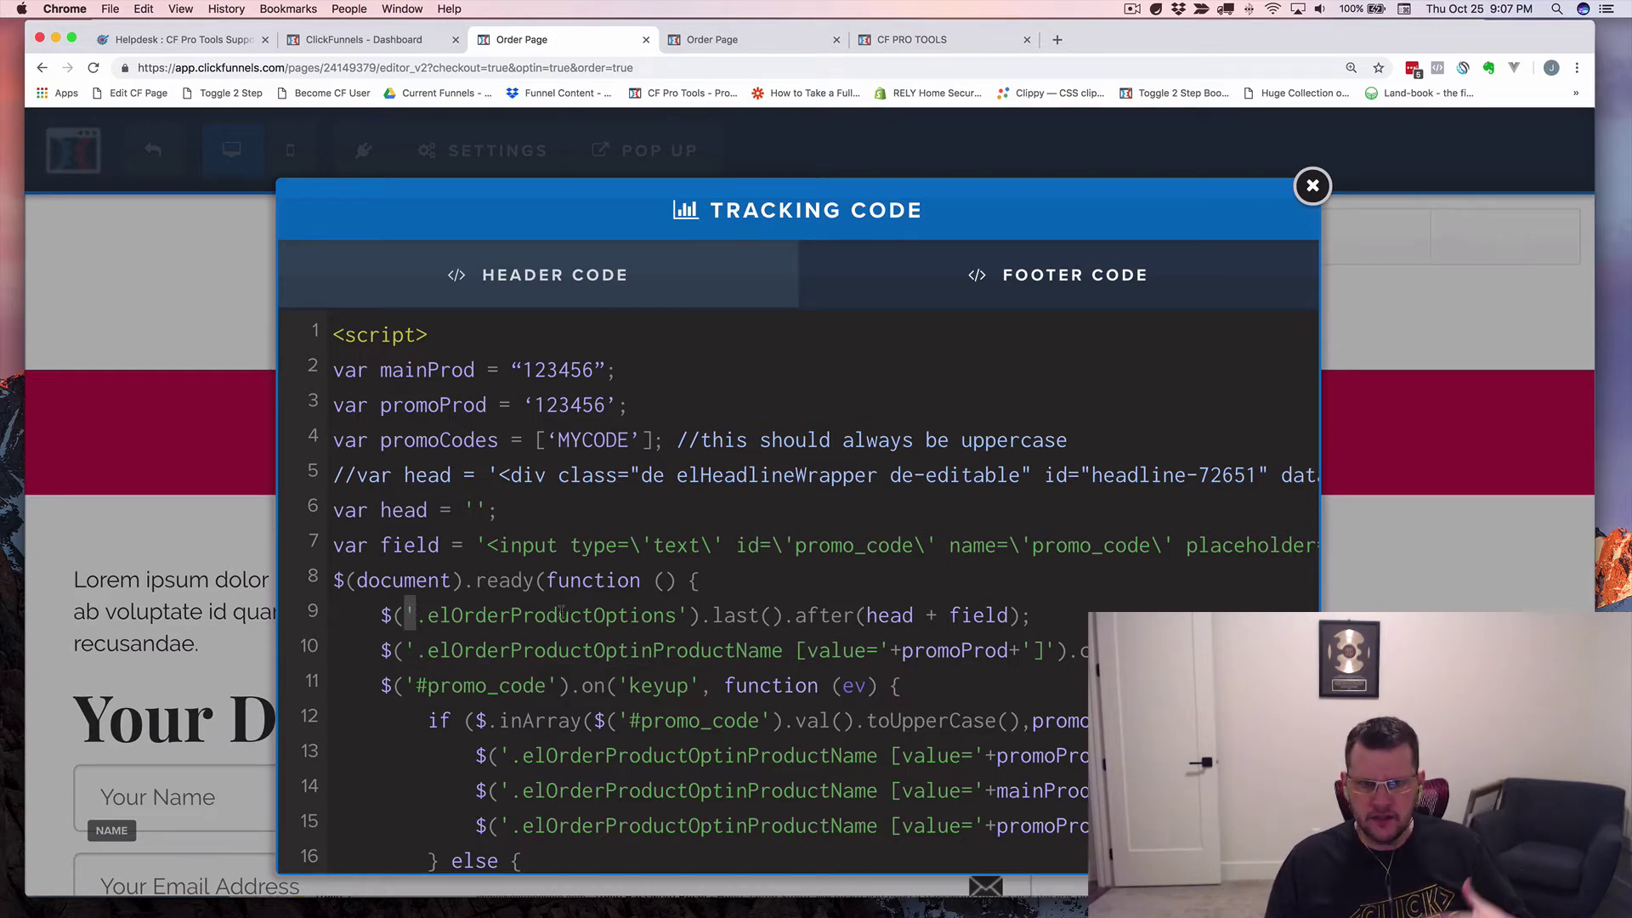
pyautogui.scroll(-1, 442, 434)
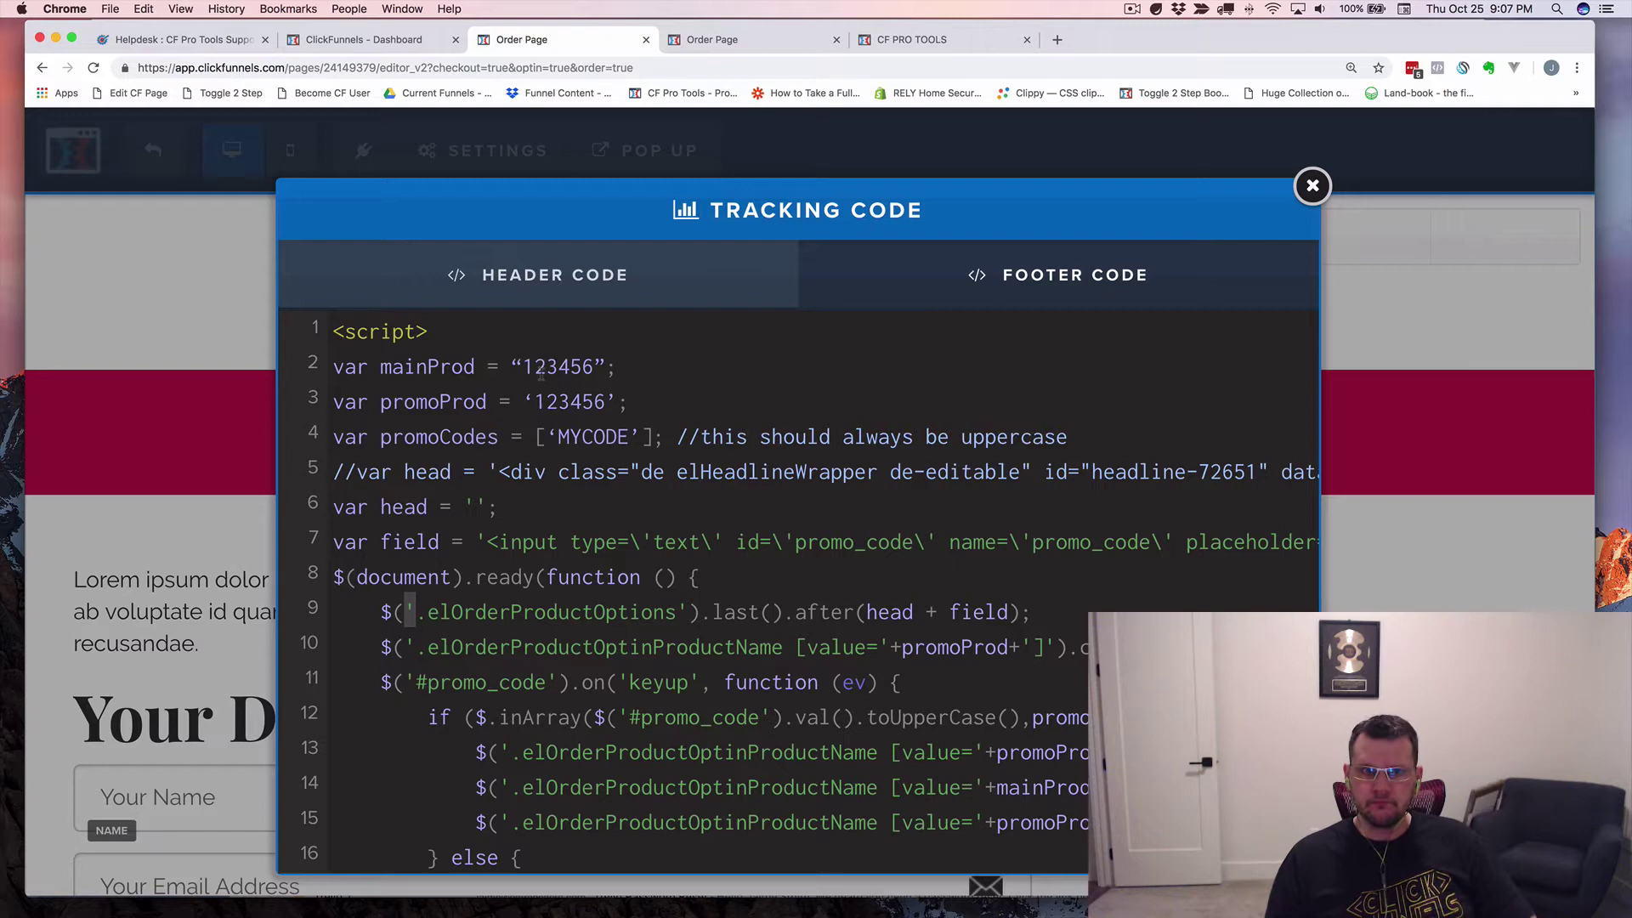
# Point out the curly quote before 123456 and the promo lines, then close the tracking code window.
pyautogui.click(545, 366)
pyautogui.moveTo(511, 367); pyautogui.dragTo(523, 366)
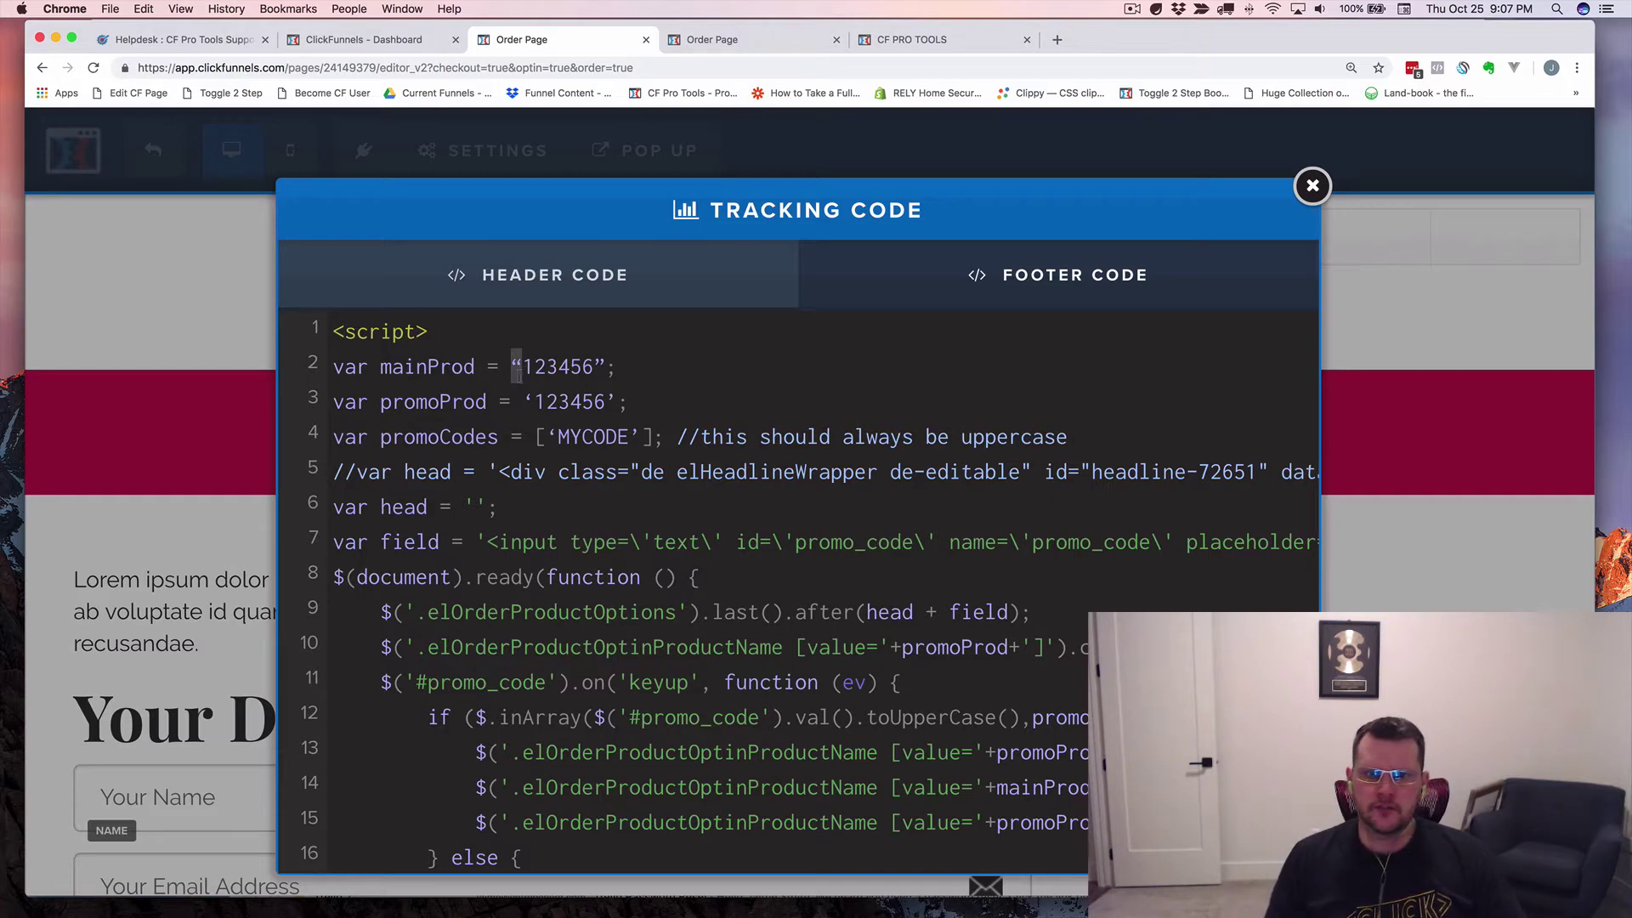
pyautogui.click(558, 367)
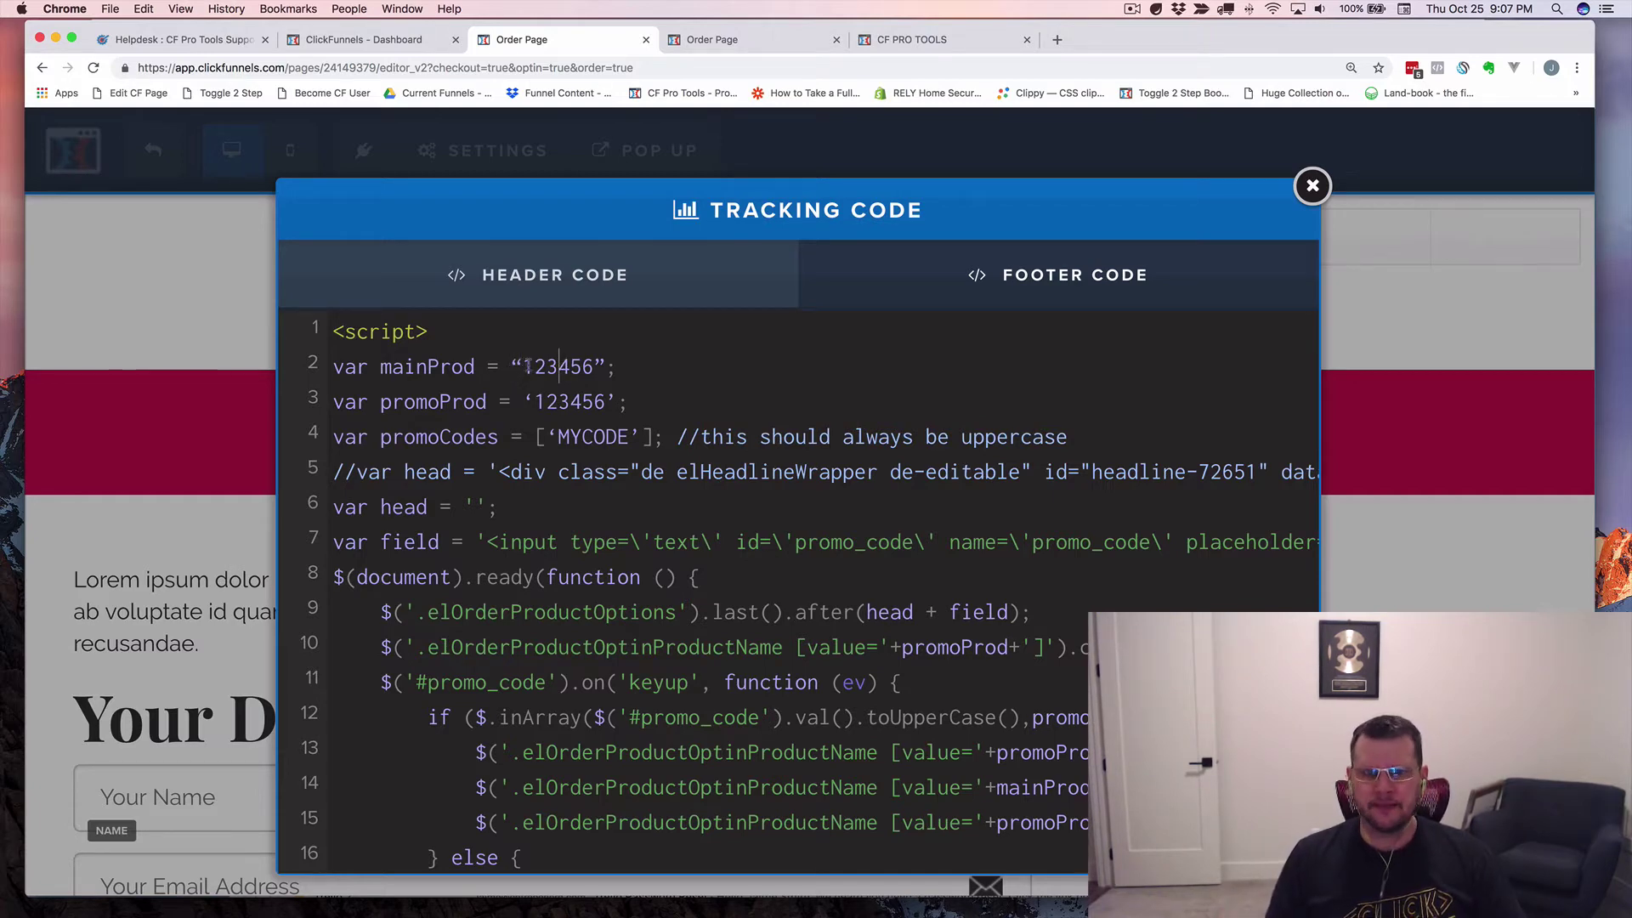
pyautogui.click(534, 366)
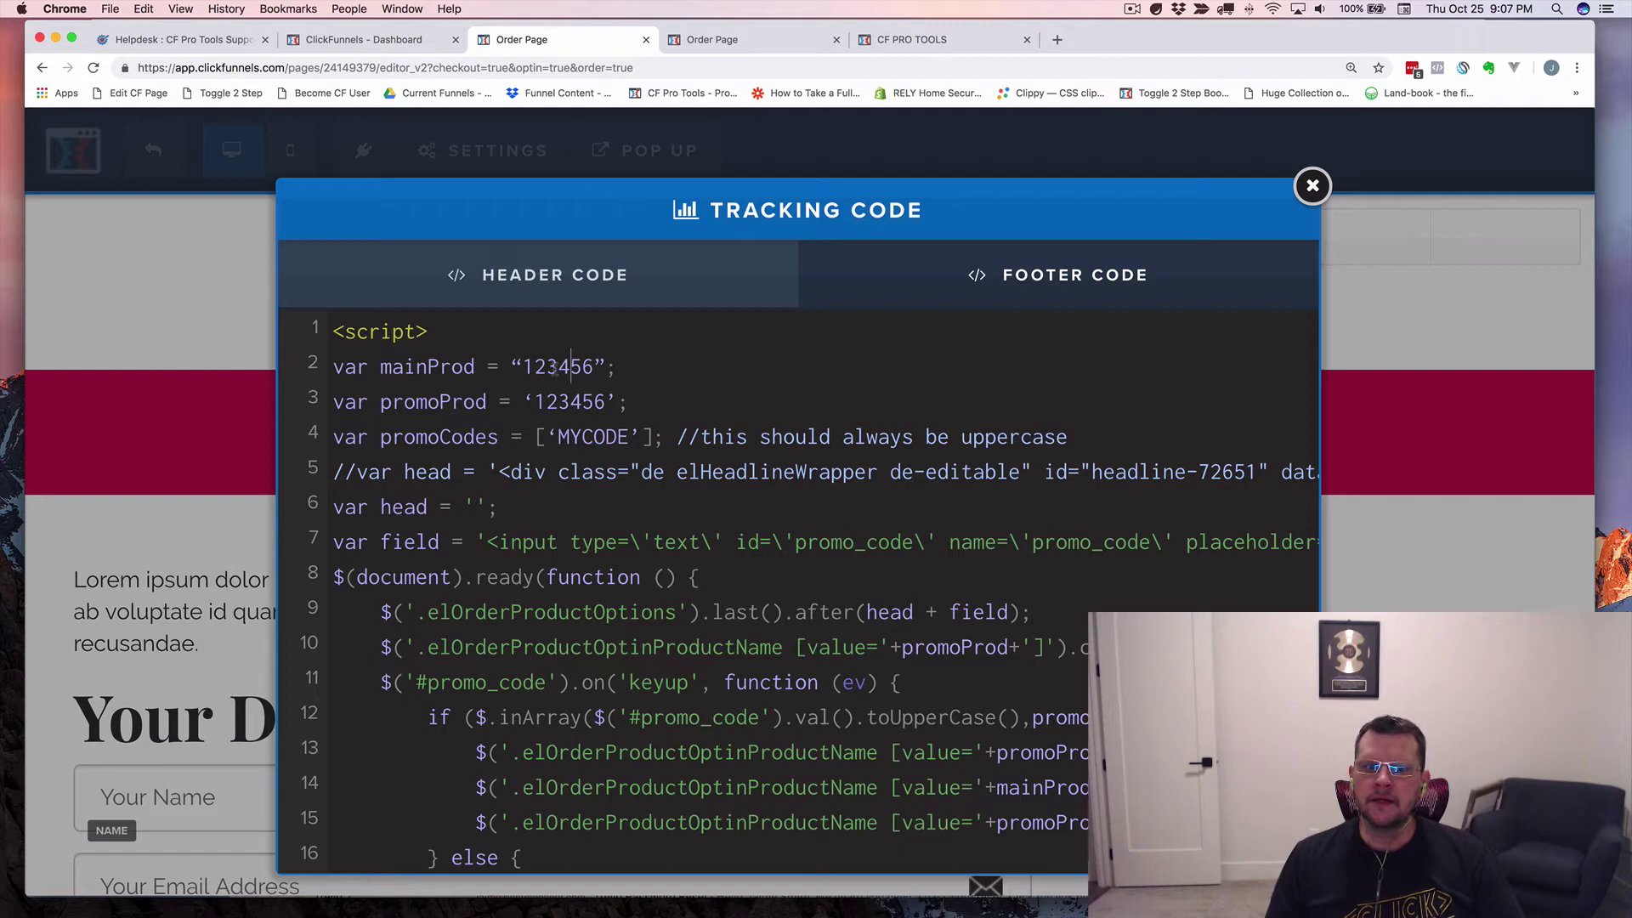
pyautogui.moveTo(736, 437); pyautogui.dragTo(1335, 302)
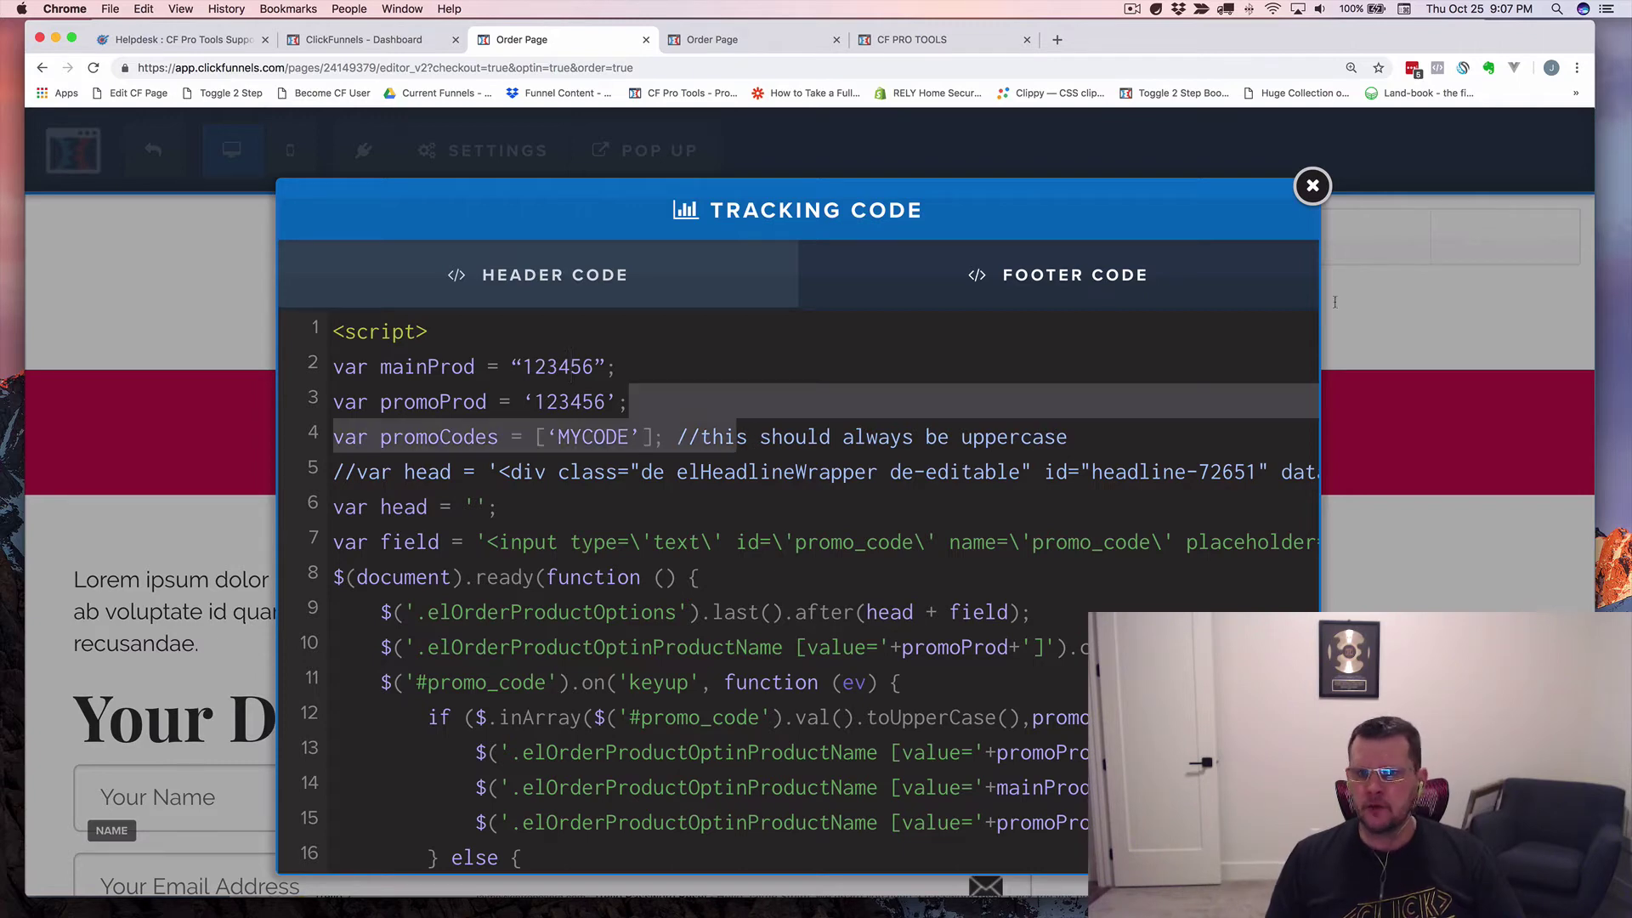
pyautogui.click(1428, 259)
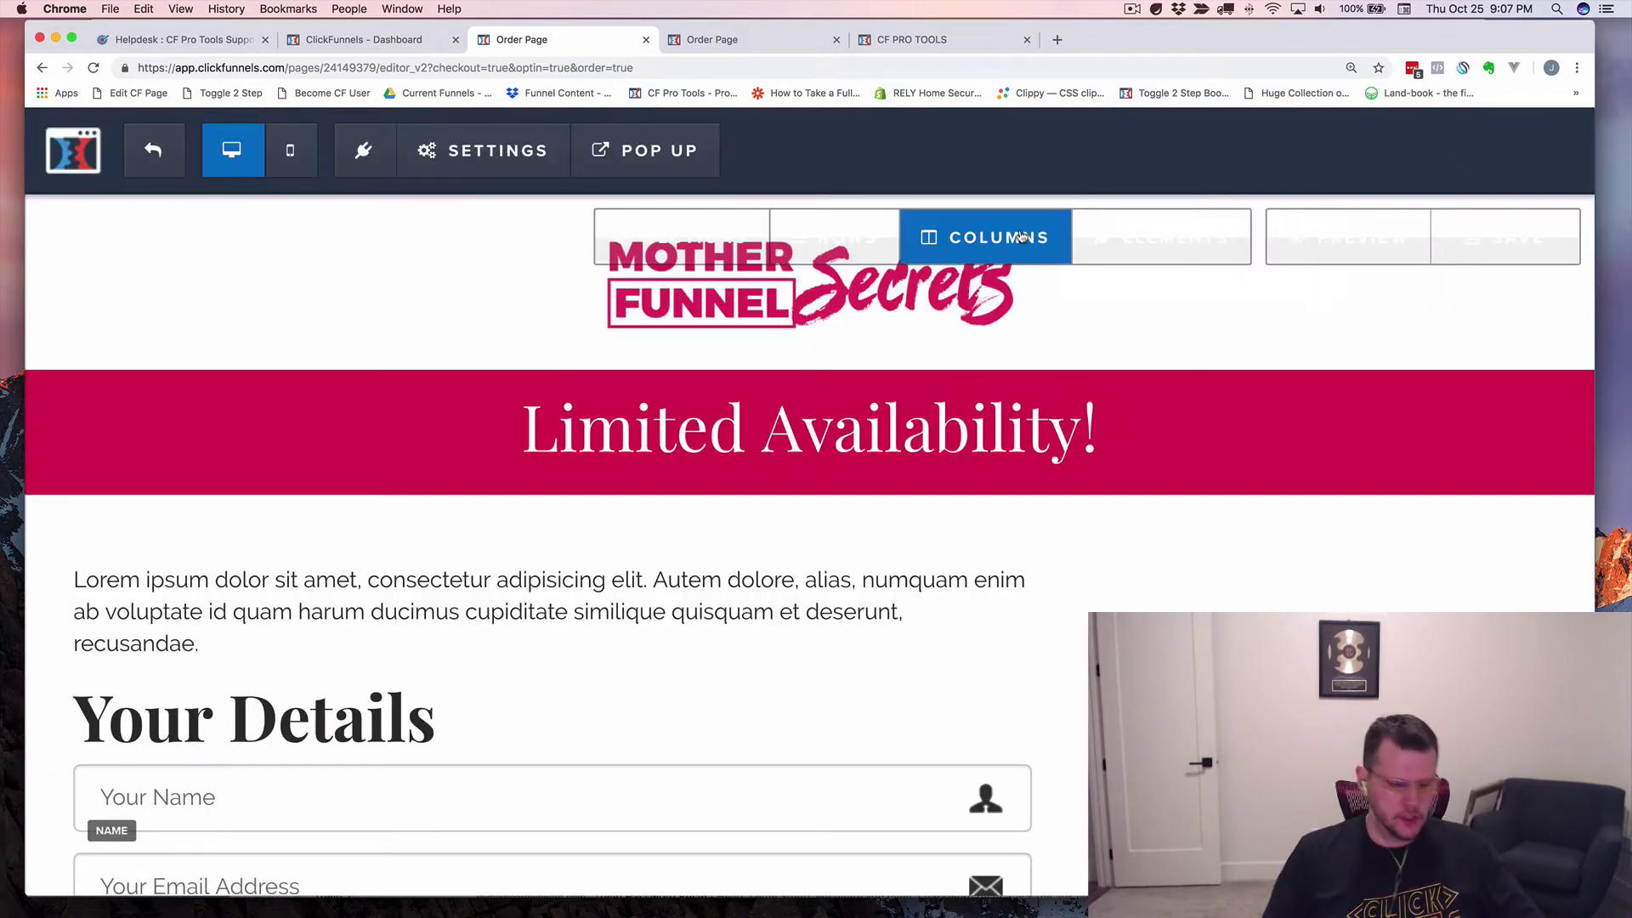
# Reset the browser zoom to 100% and save the order page.
pyautogui.press('super+0')
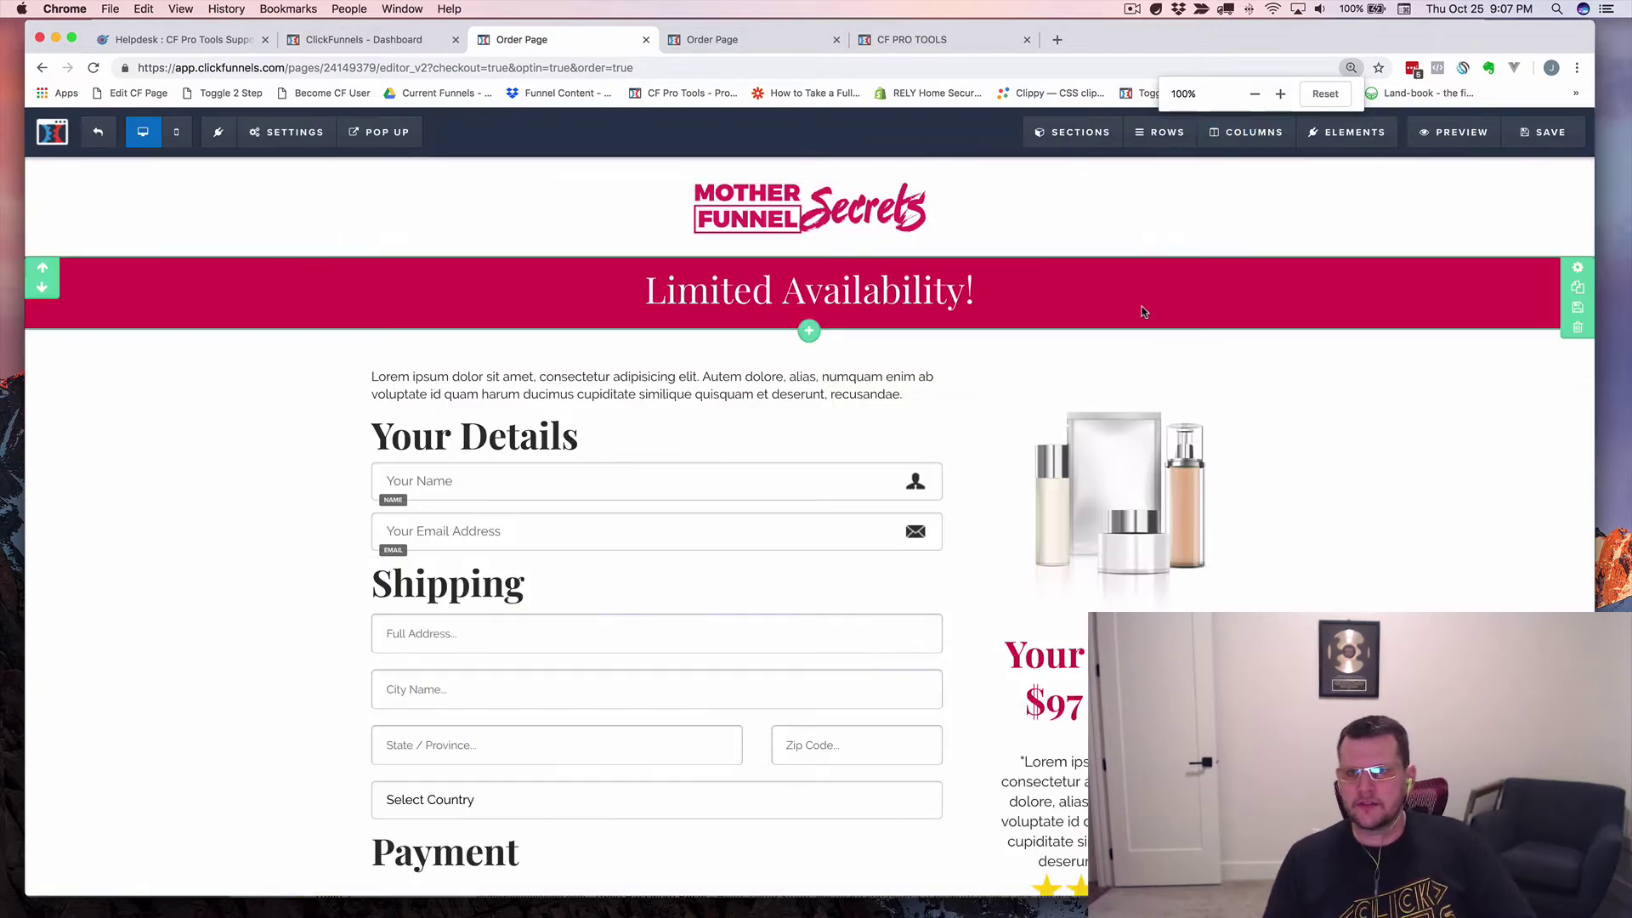
pyautogui.click(1540, 139)
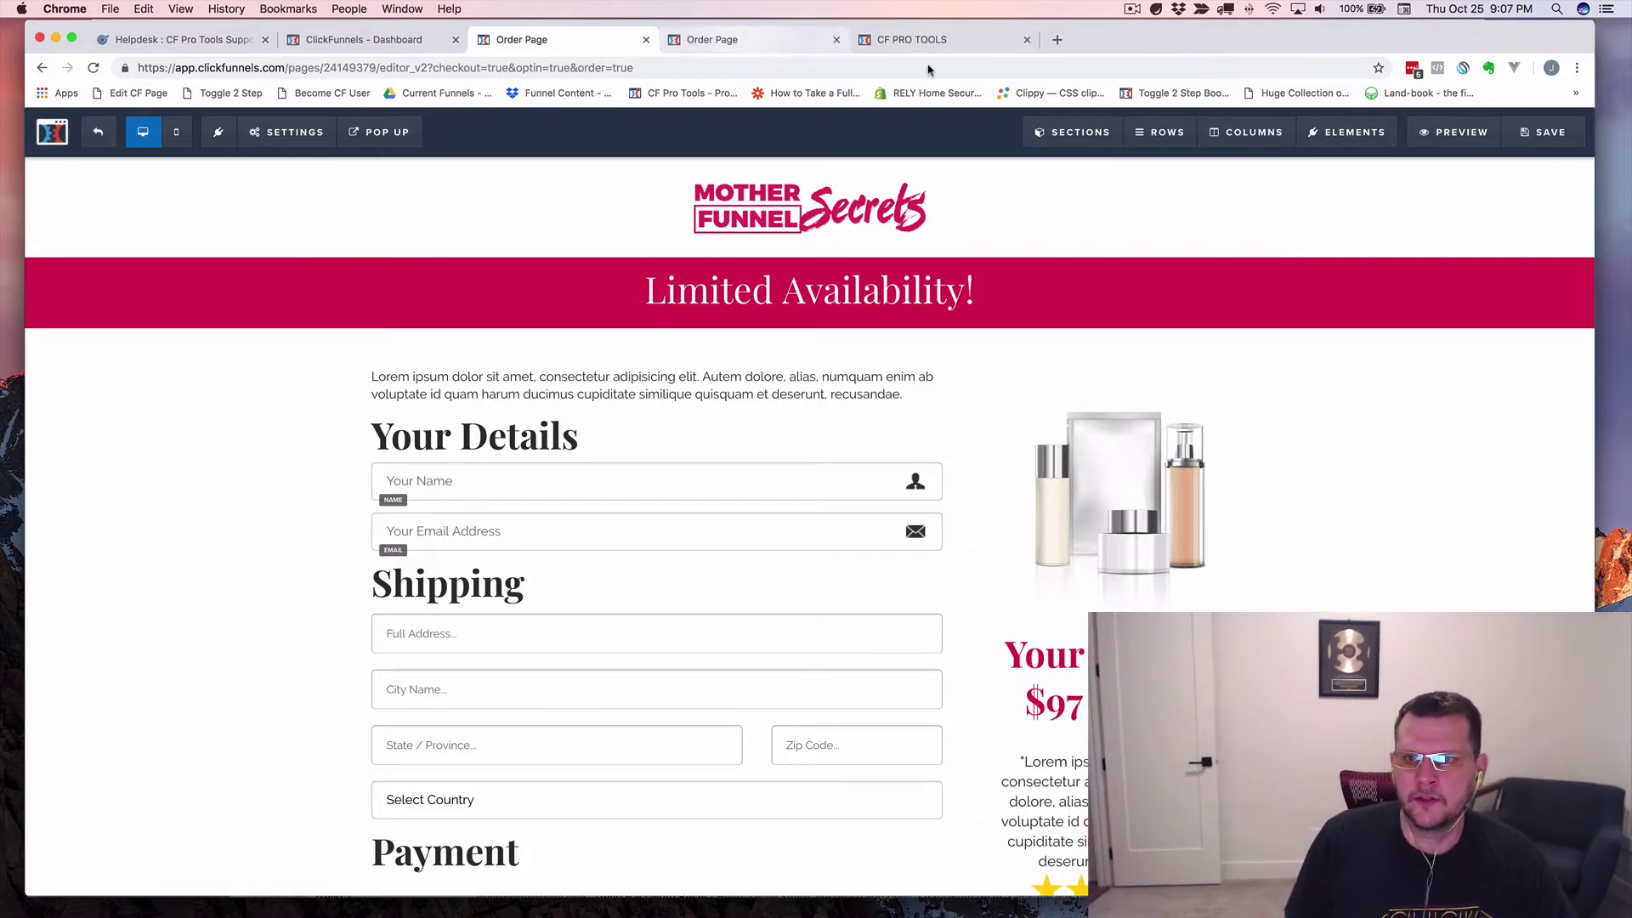
# Preview the order page and close the older Order Page preview tab.
pyautogui.click(1453, 131)
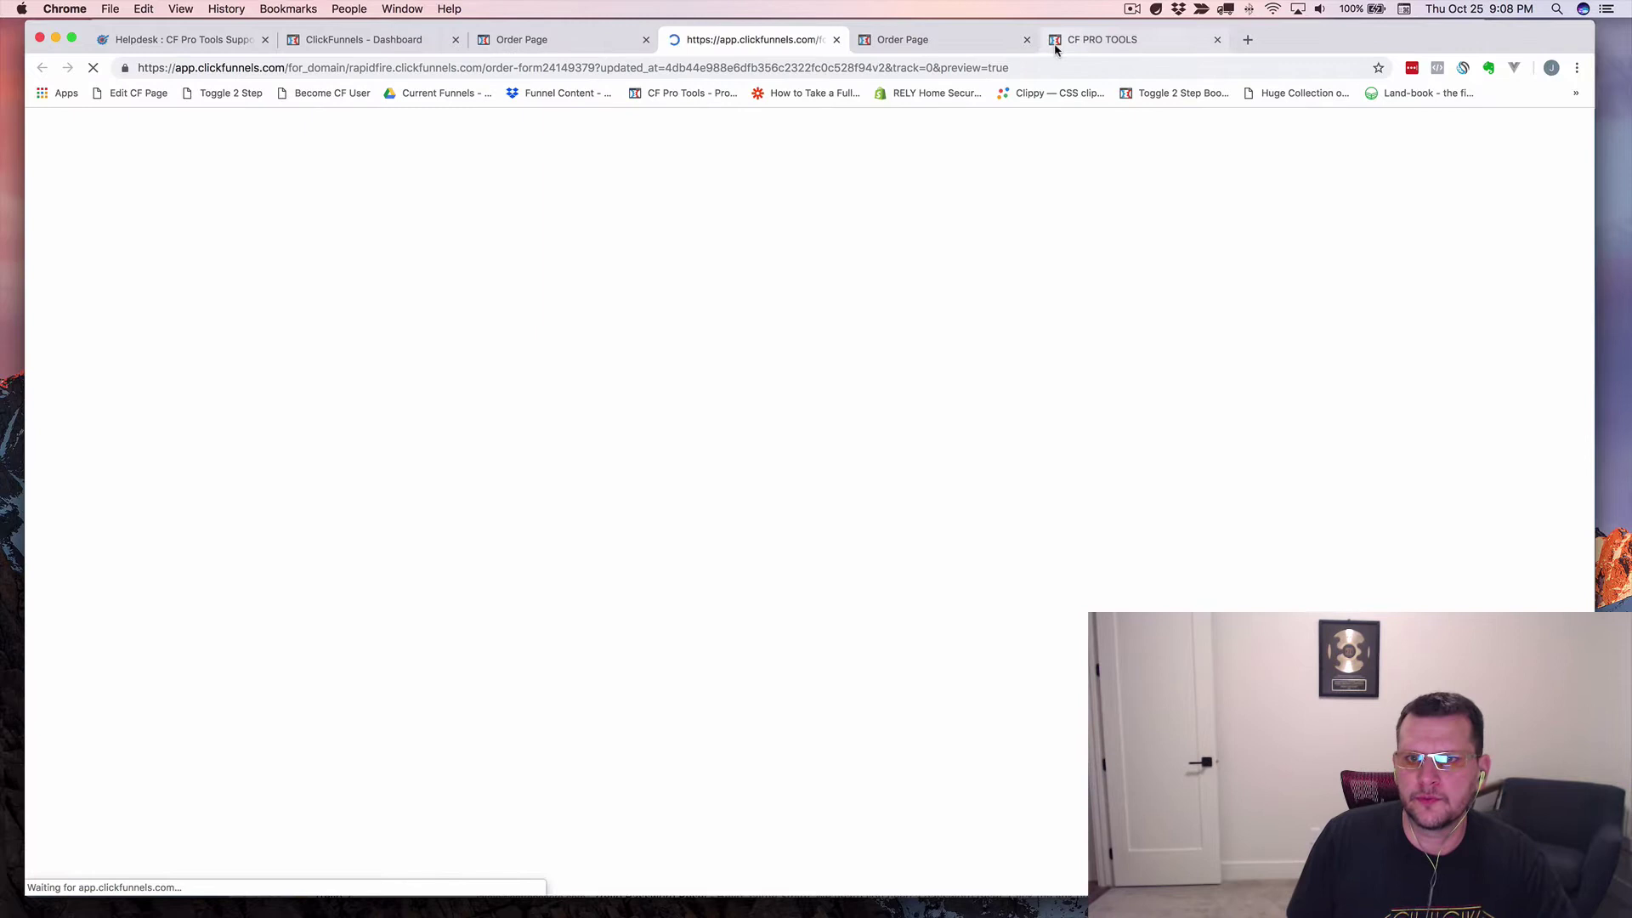
pyautogui.click(1026, 39)
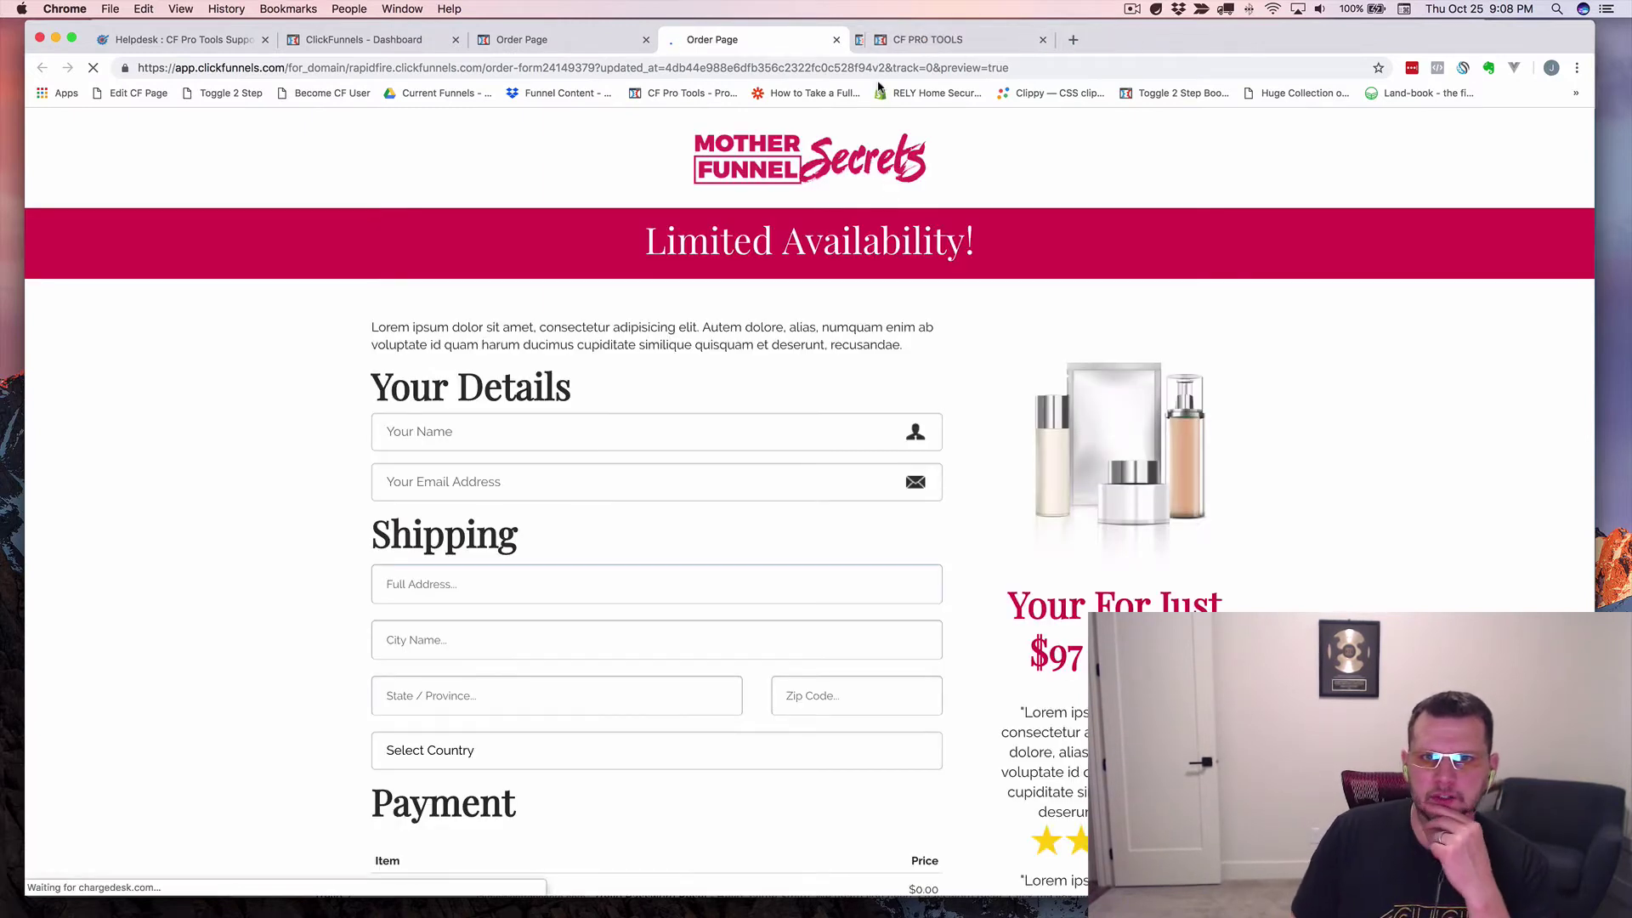
pyautogui.rightClick(285, 380)
pyautogui.click(236, 364)
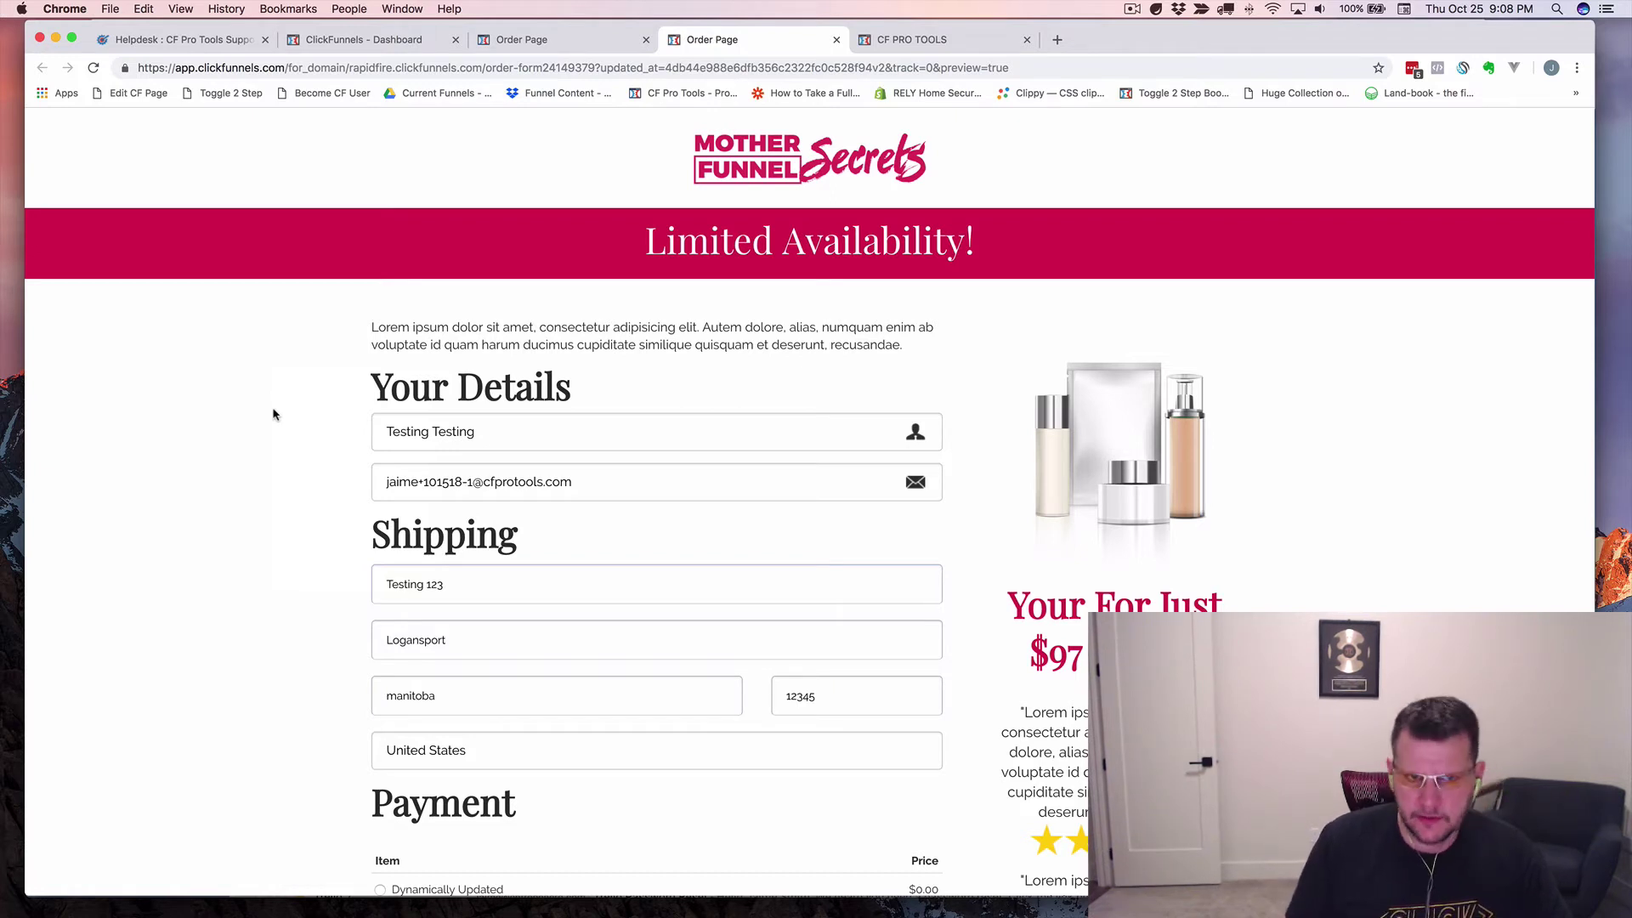
# Open Chrome DevTools on the order preview page via the Inspect menu item.
pyautogui.rightClick(232, 386)
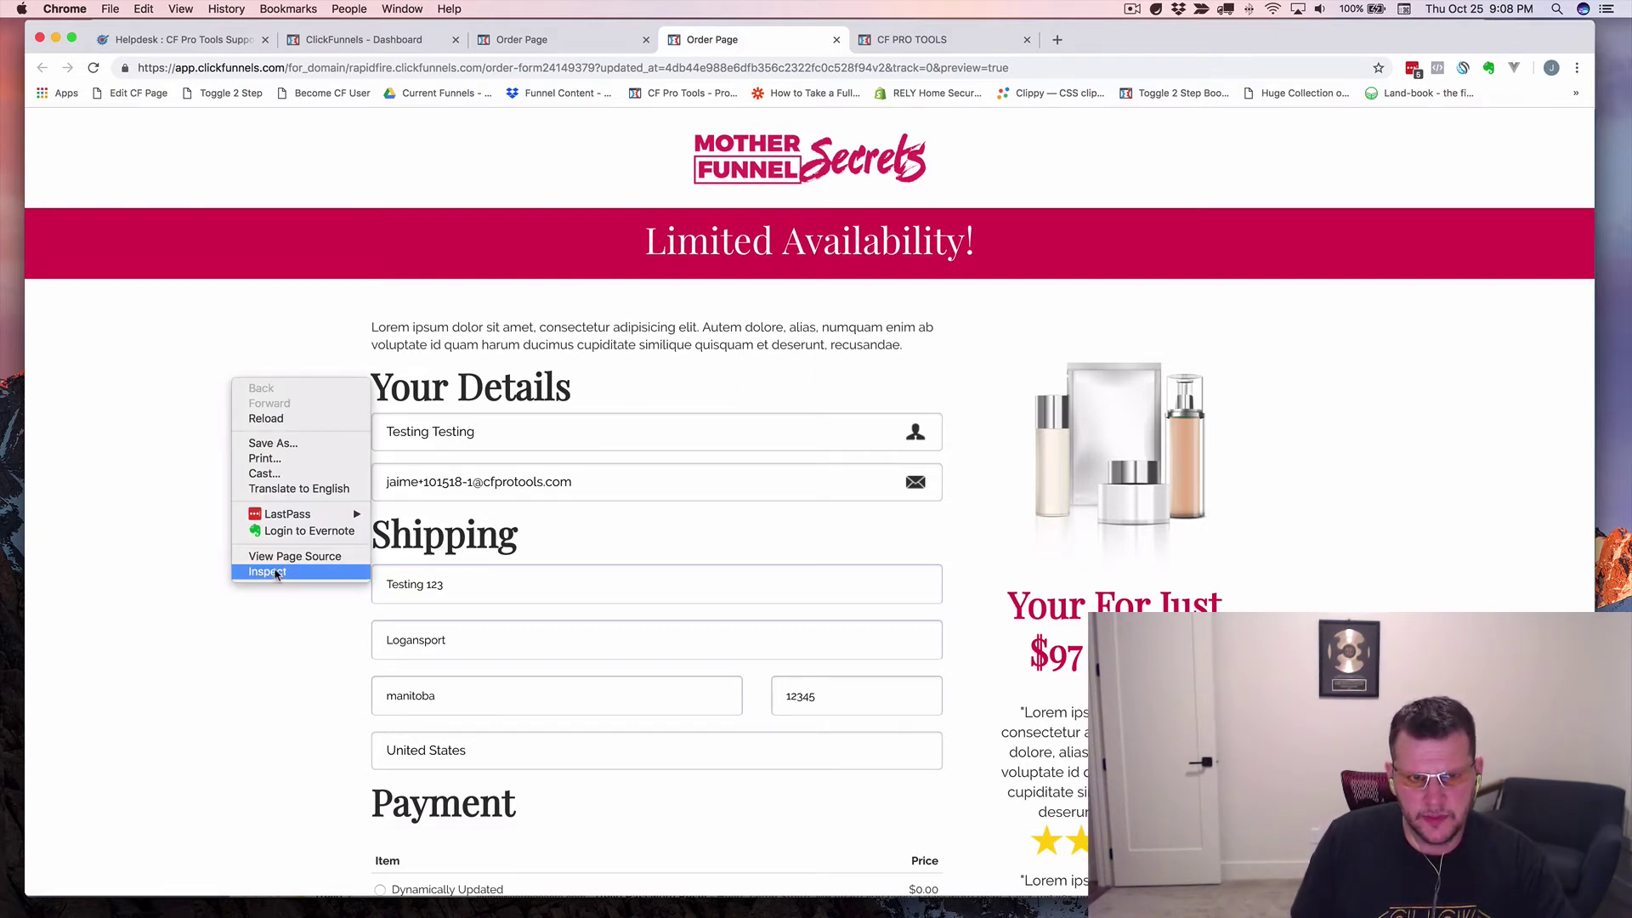
pyautogui.click(276, 573)
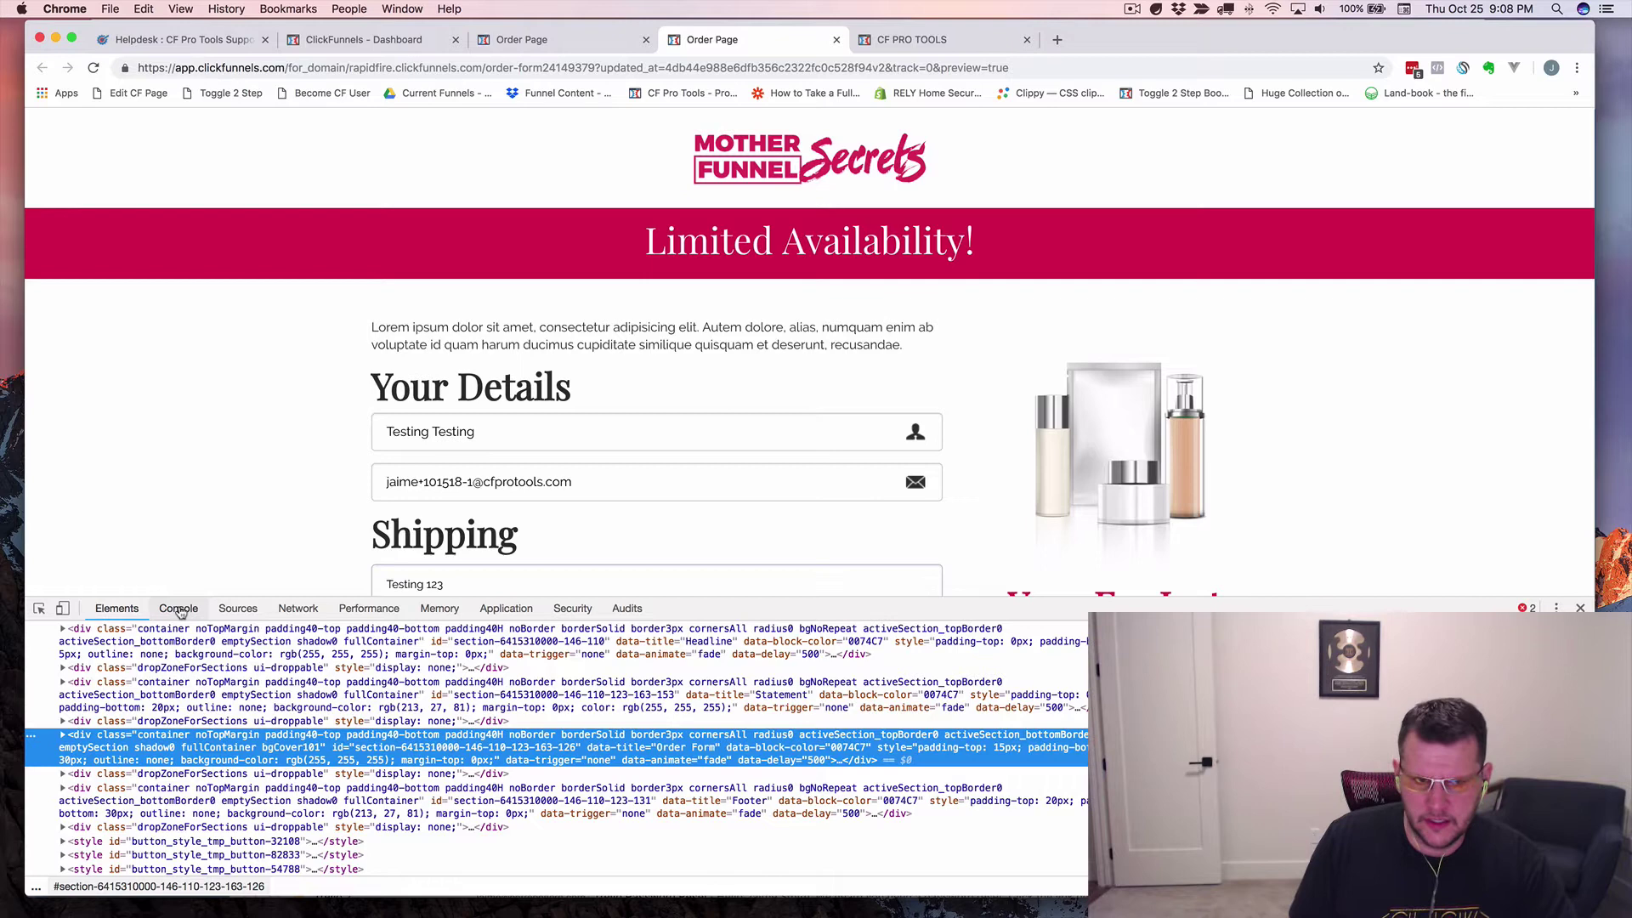
# Review the console errors, note order-form24149379 in the URL, and open the source at the error line.
pyautogui.click(180, 609)
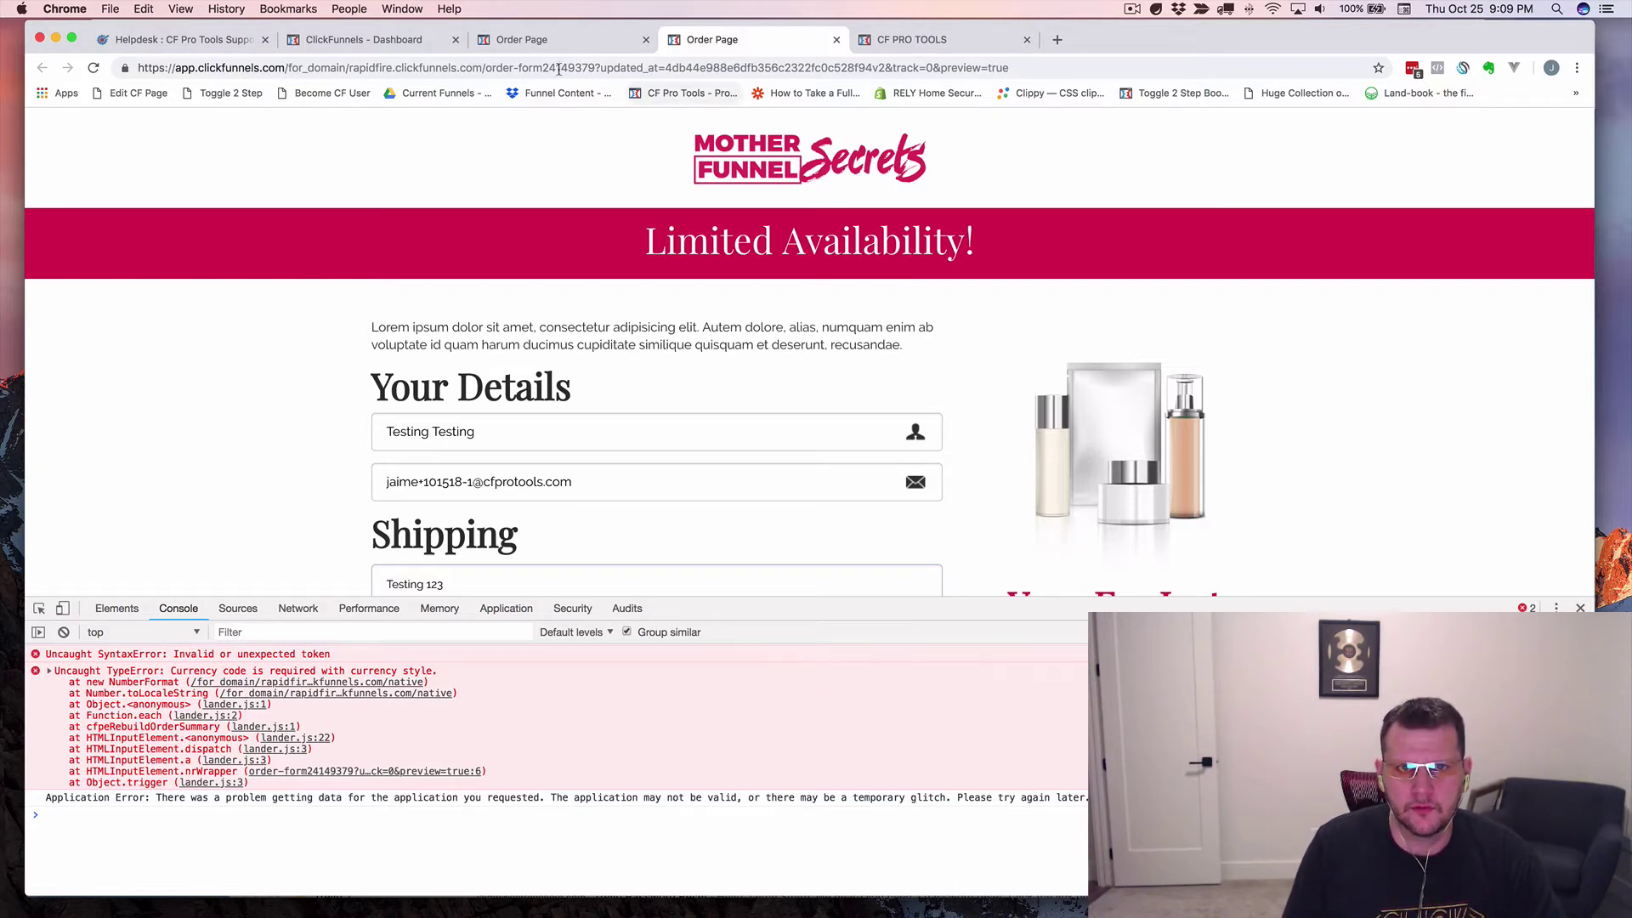
pyautogui.click(516, 68)
pyautogui.doubleClick(516, 68)
pyautogui.moveTo(515, 72); pyautogui.dragTo(601, 68)
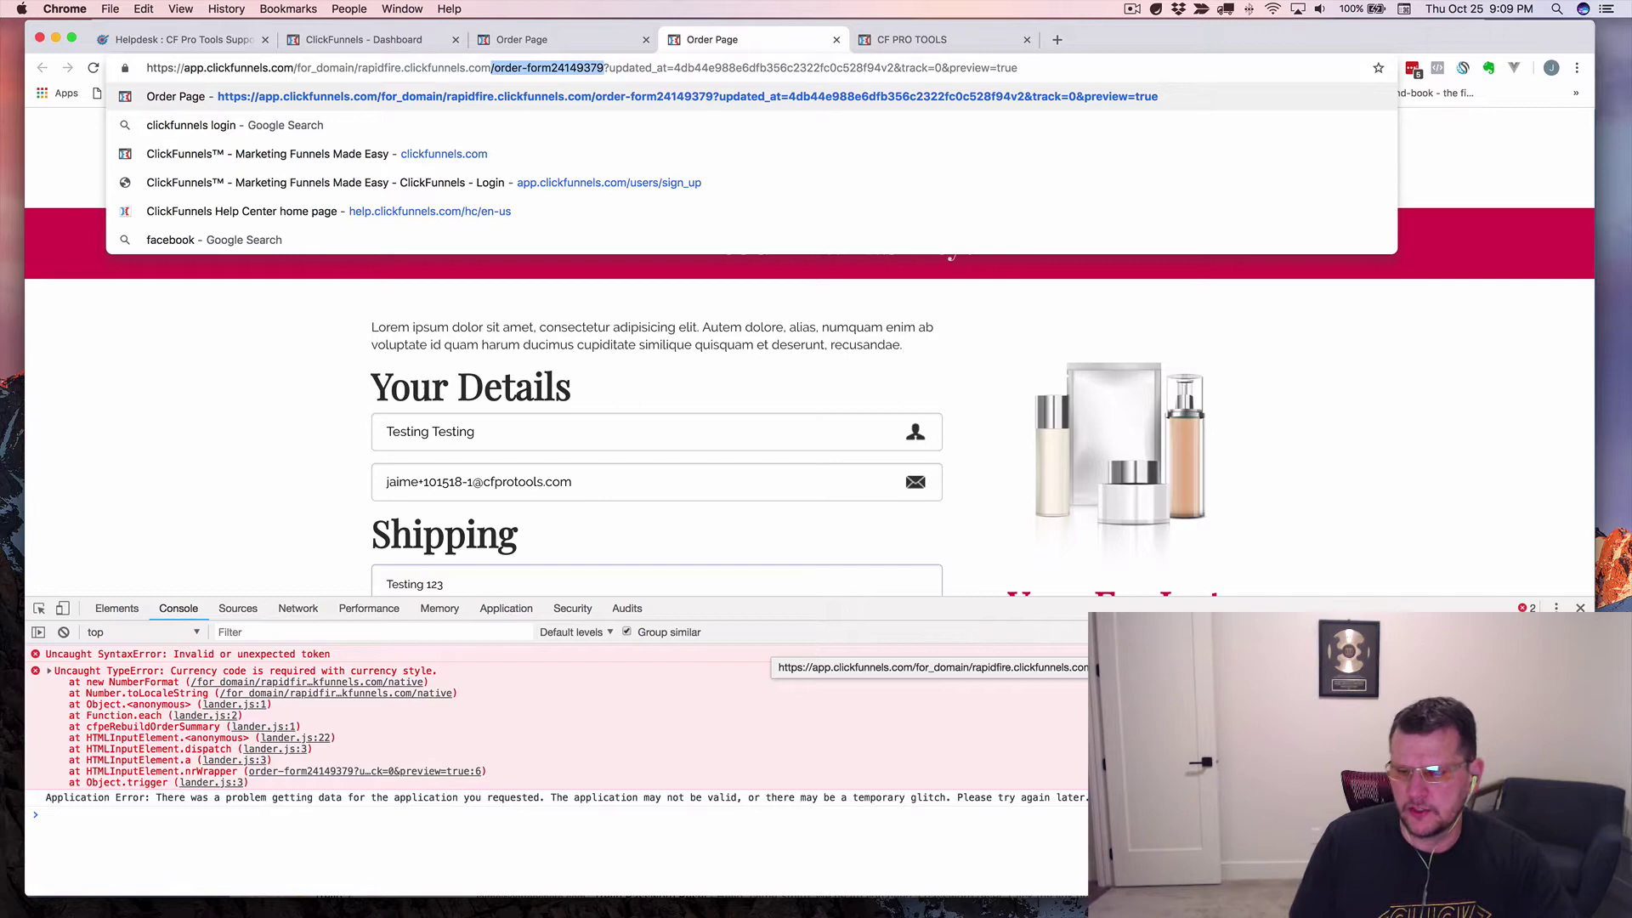
pyautogui.click(51, 814)
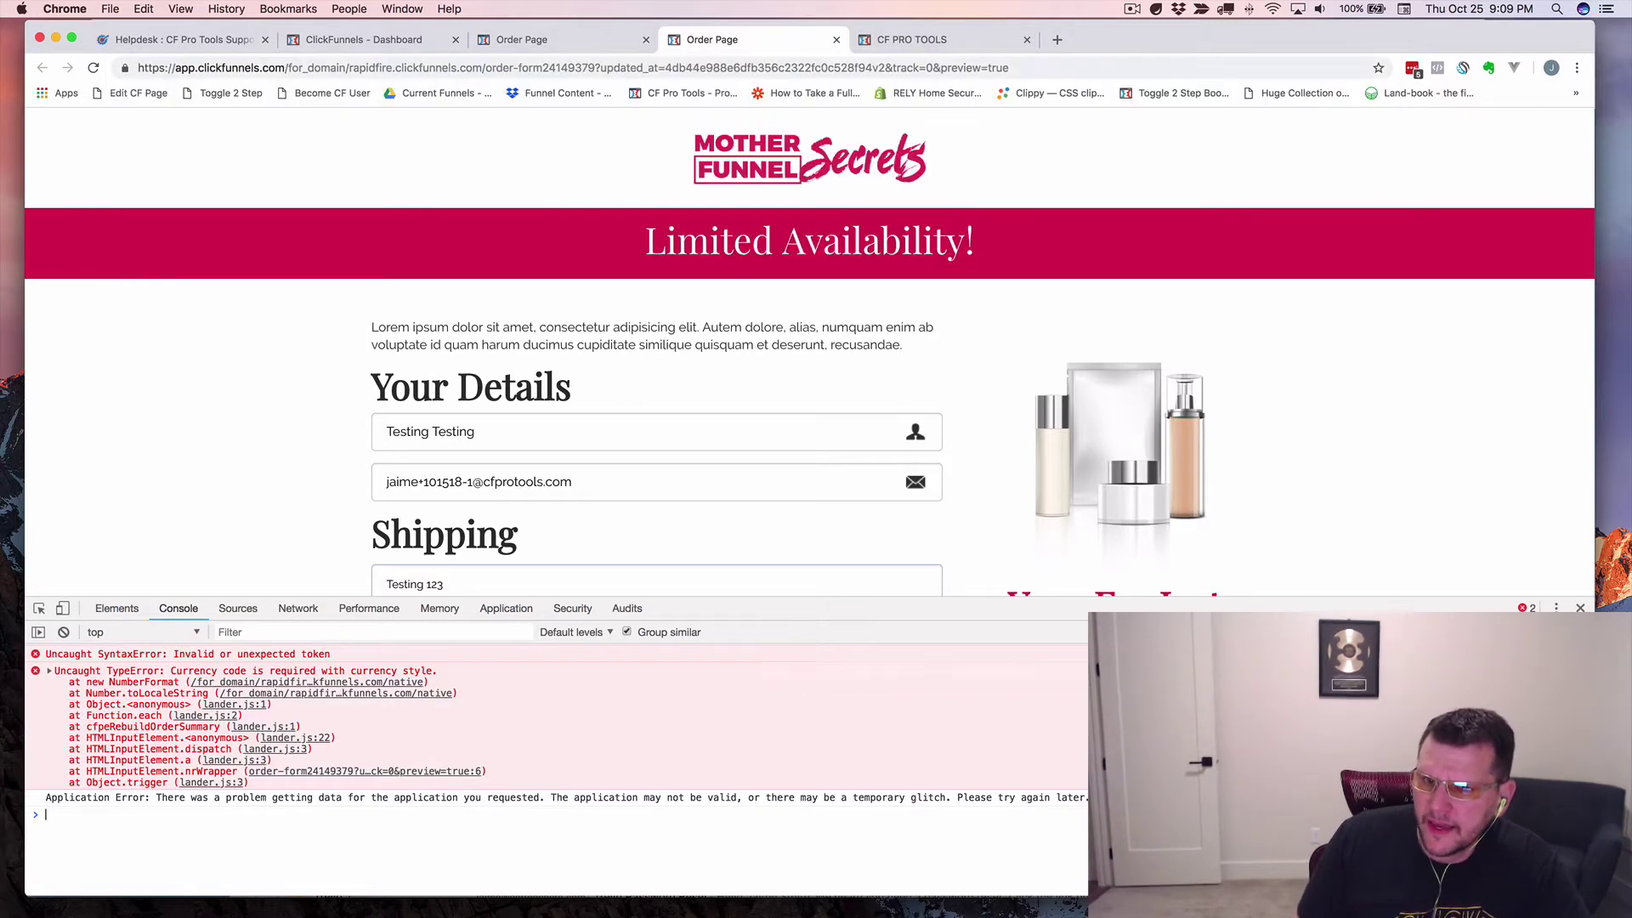
pyautogui.click(399, 771)
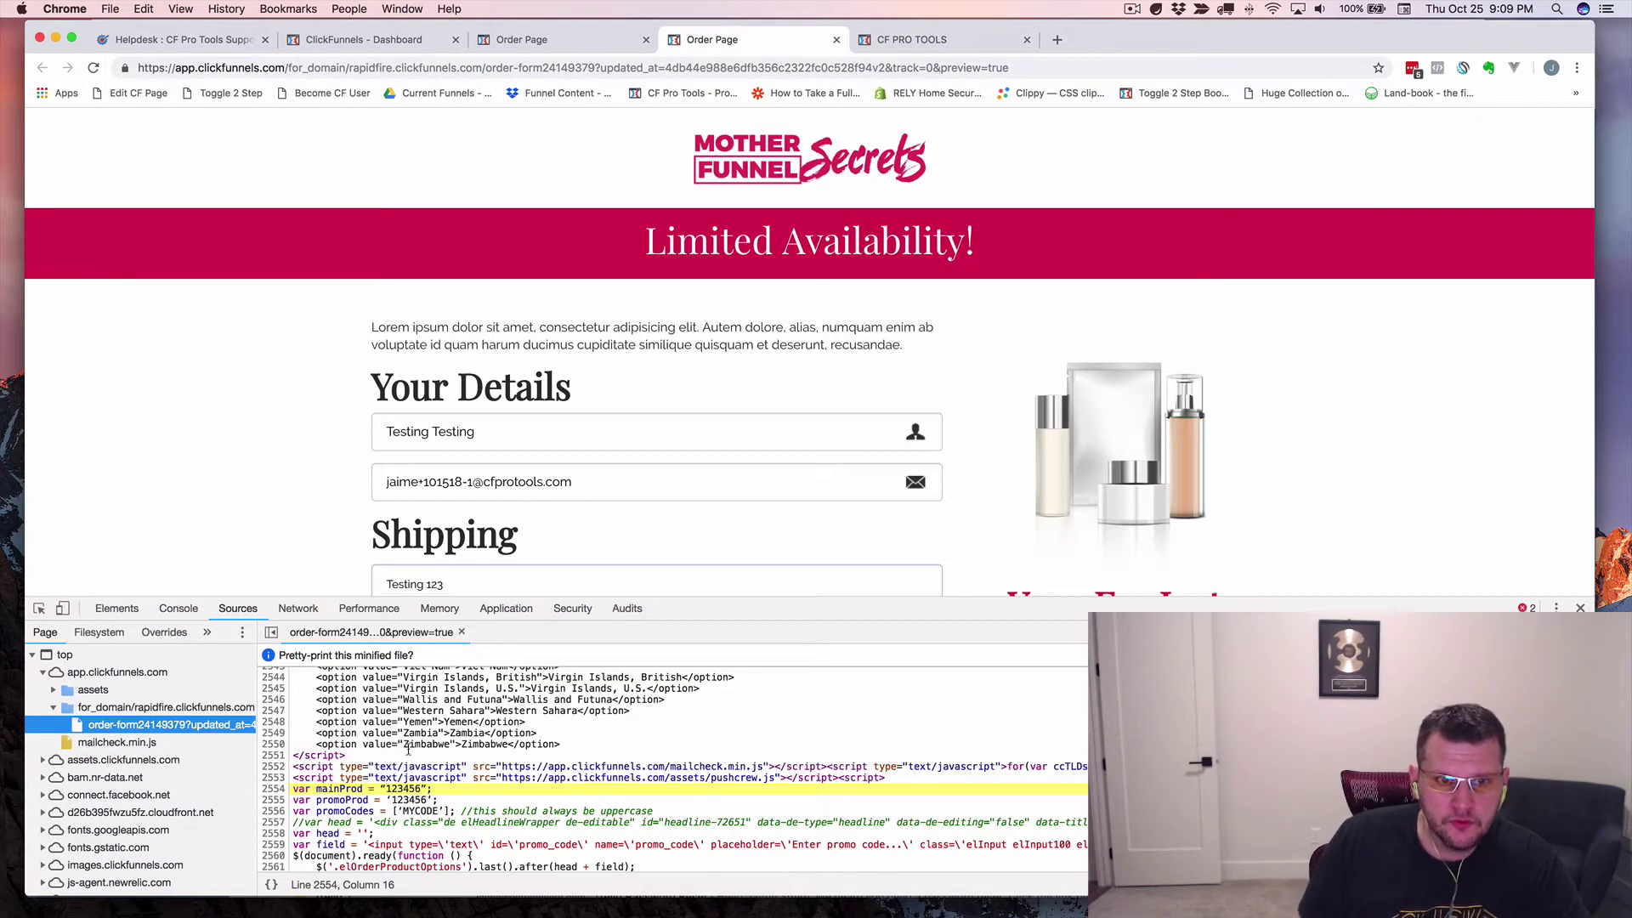
# Make the DevTools source panel taller and enlarge its text two sizes.
pyautogui.scroll(-3, 408, 749)
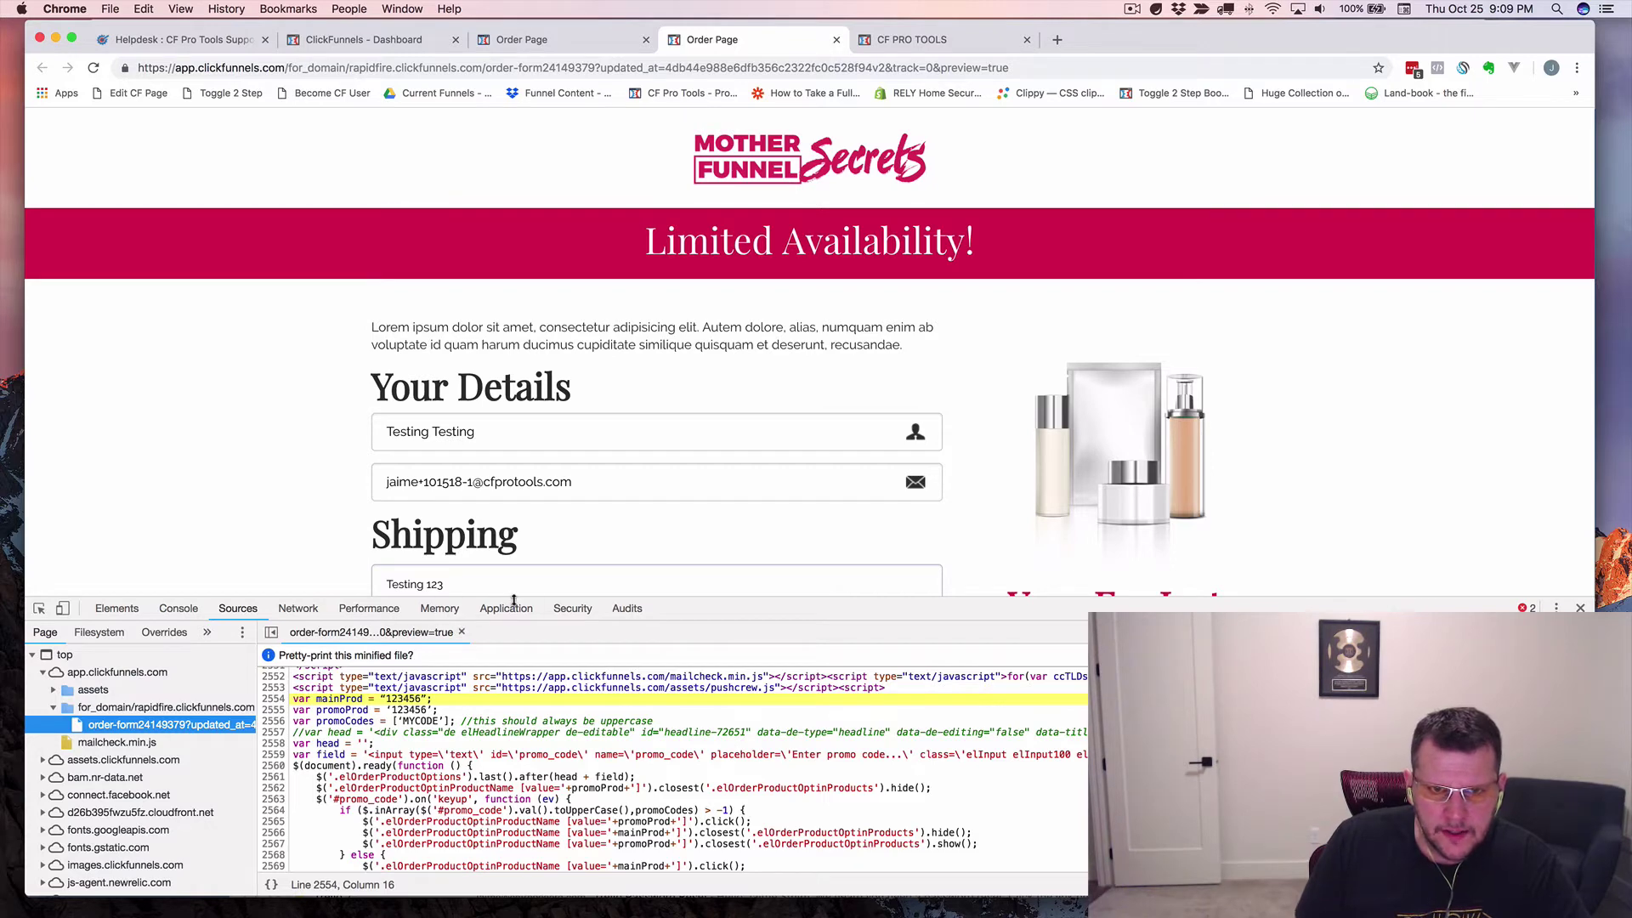
pyautogui.moveTo(513, 600); pyautogui.dragTo(501, 450)
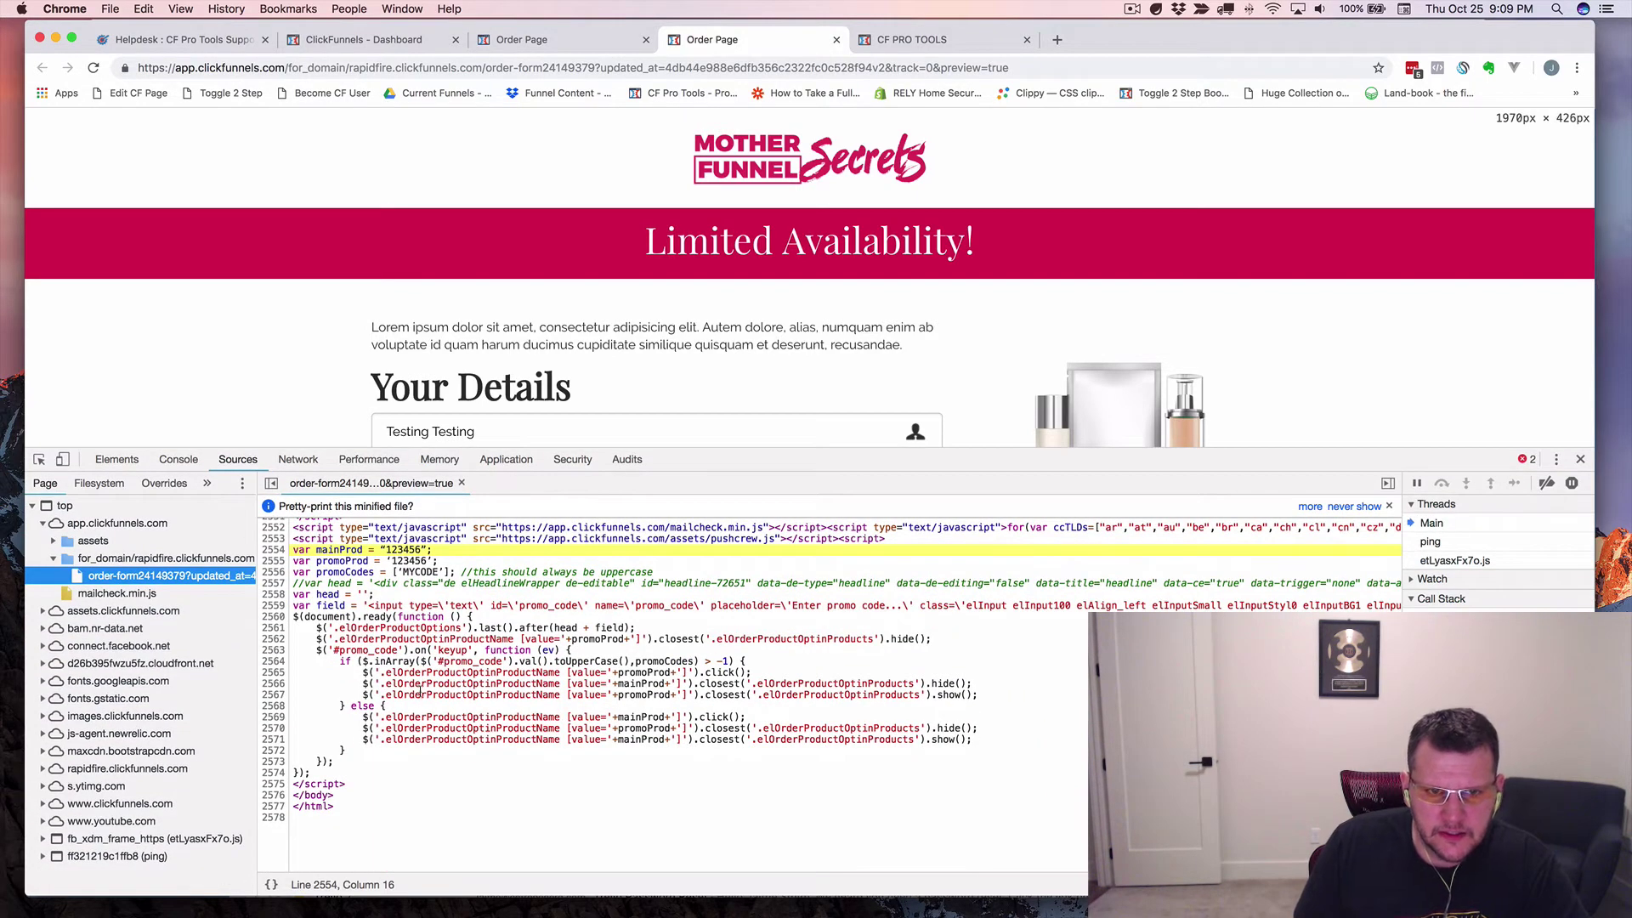
pyautogui.click(420, 692)
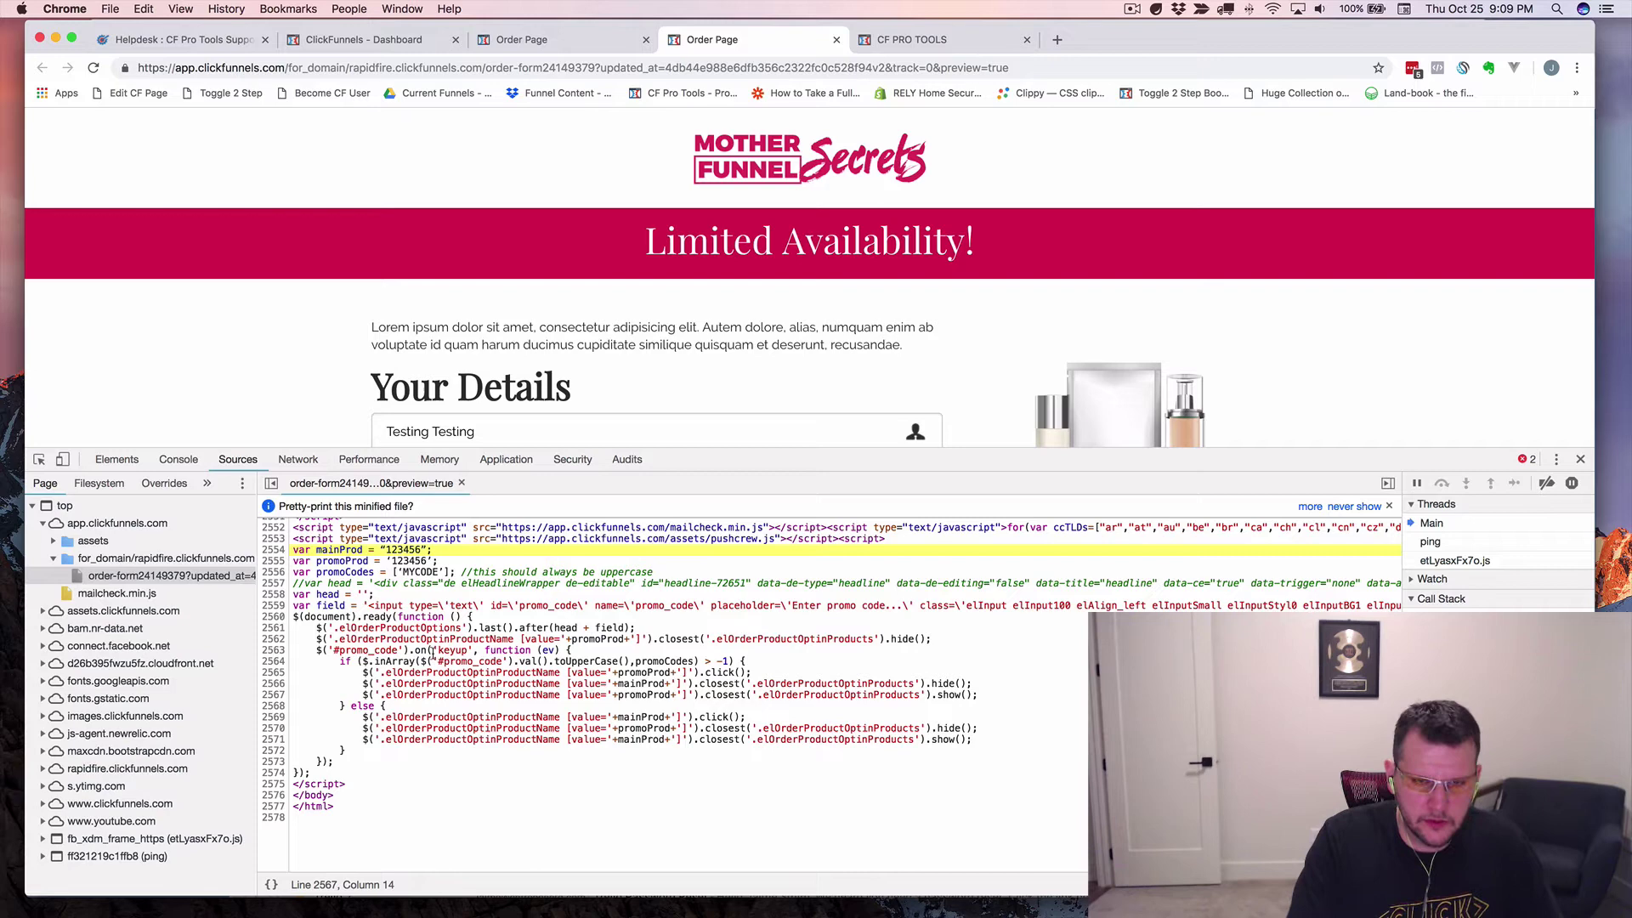
pyautogui.press('super+equal')
pyautogui.press('super+equal')
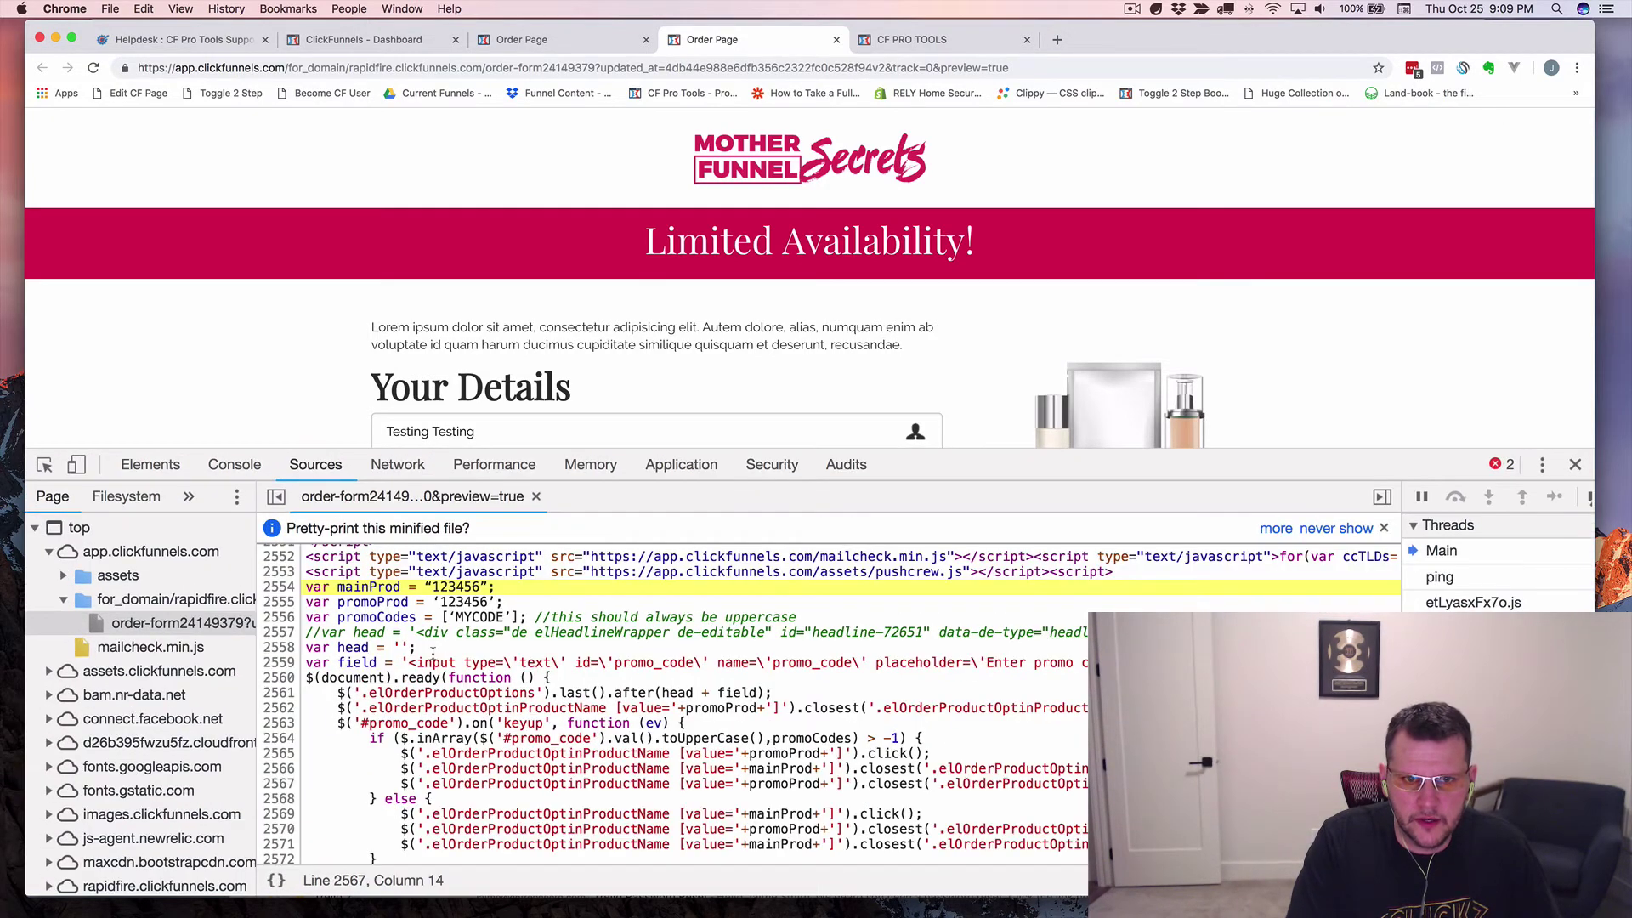
pyautogui.press('super+equal')
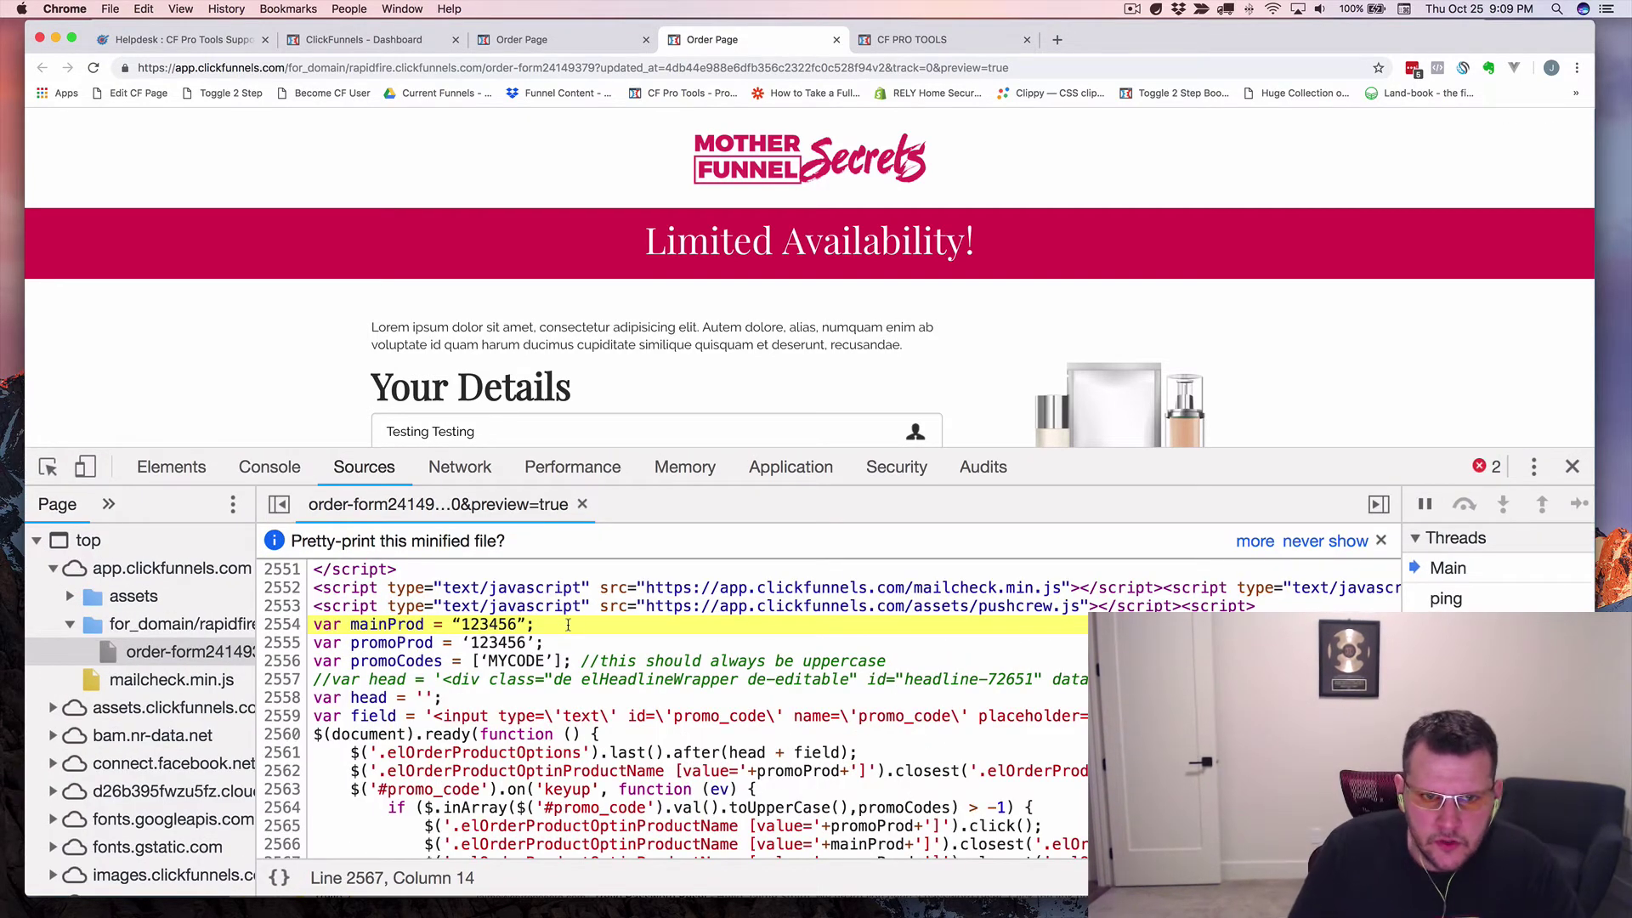
# Select the curly quote before 123456 on line 2554, then return to the ClickFunnels editor tab.
pyautogui.click(515, 642)
pyautogui.moveTo(451, 624); pyautogui.dragTo(527, 625)
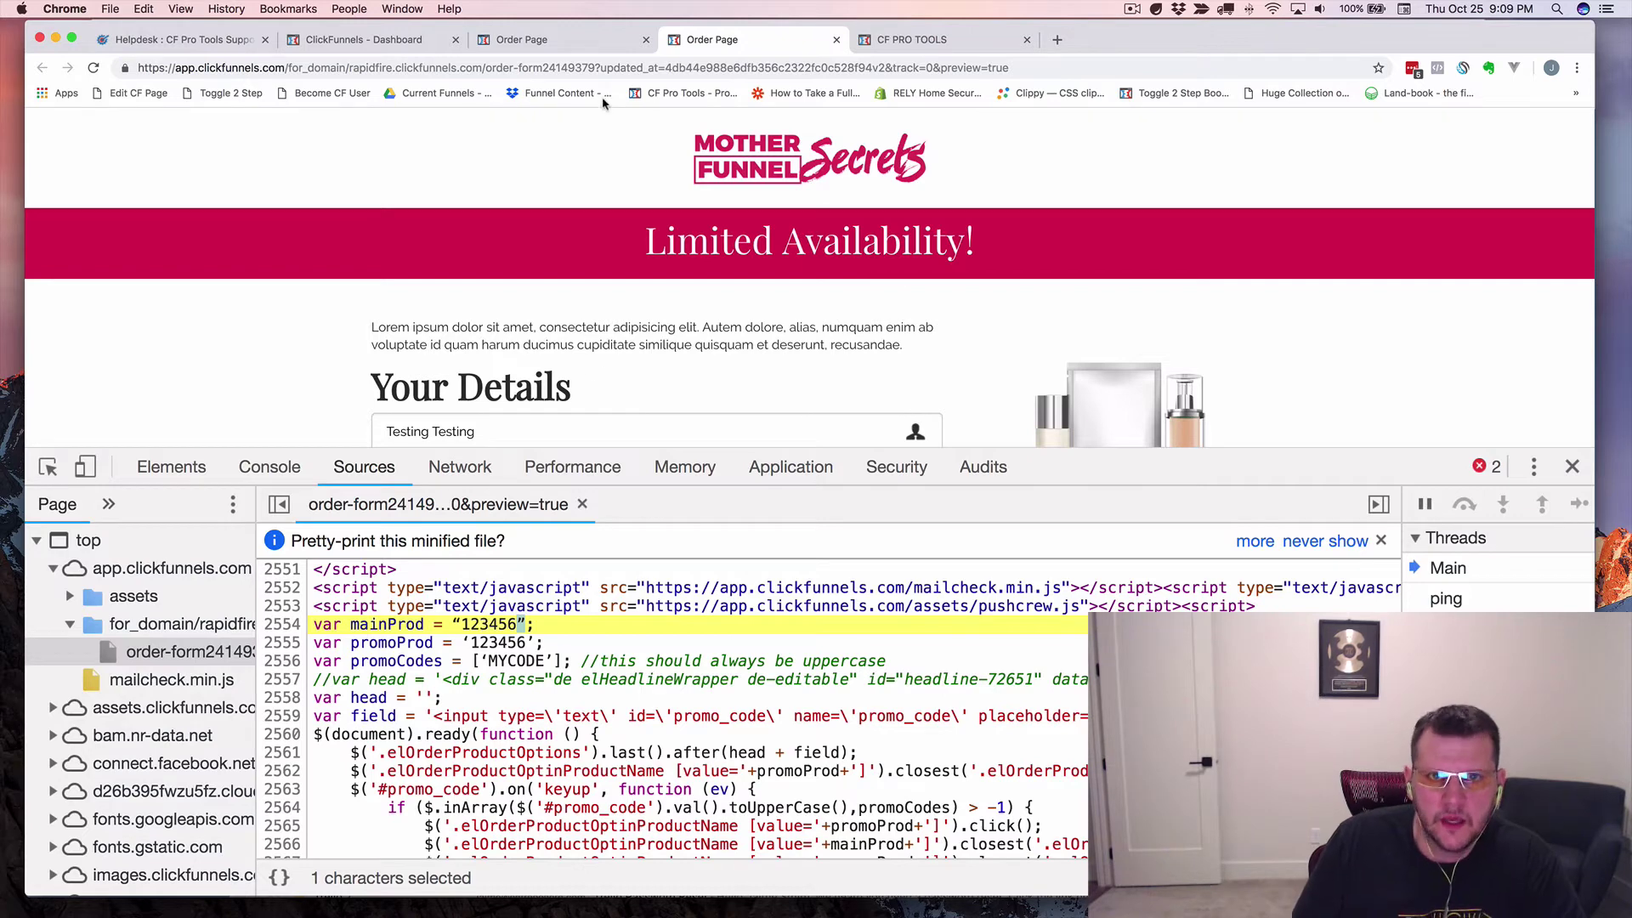
pyautogui.click(561, 39)
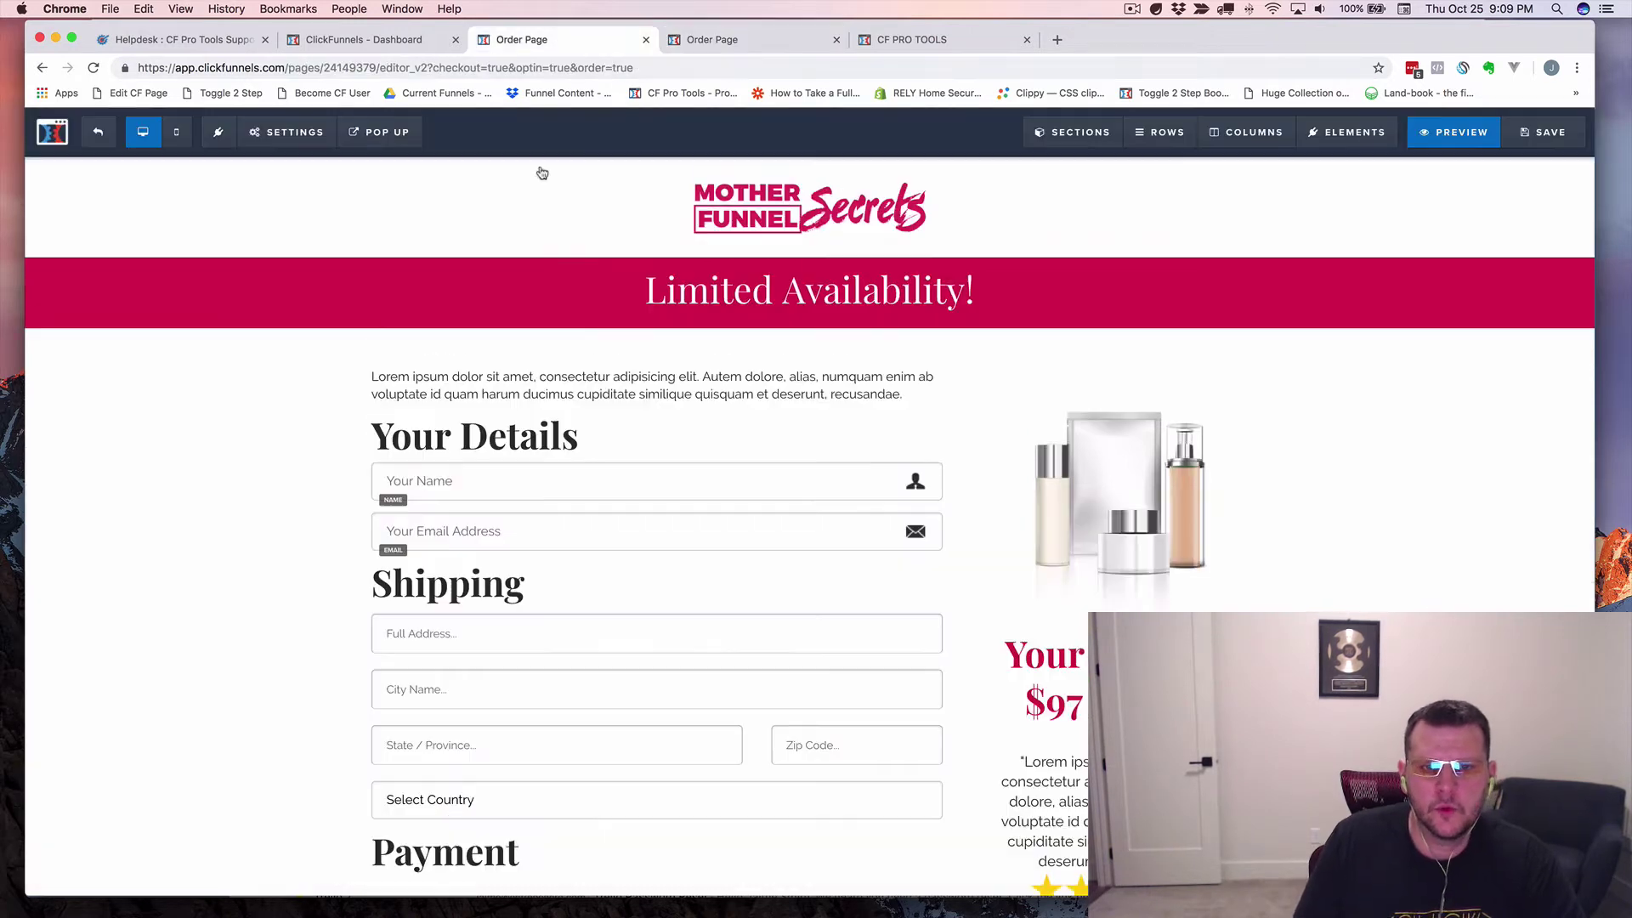
# Paste the promo script into the tracking code and retype the quote after 123456 on line 2 as a straight quote.
pyautogui.click(287, 131)
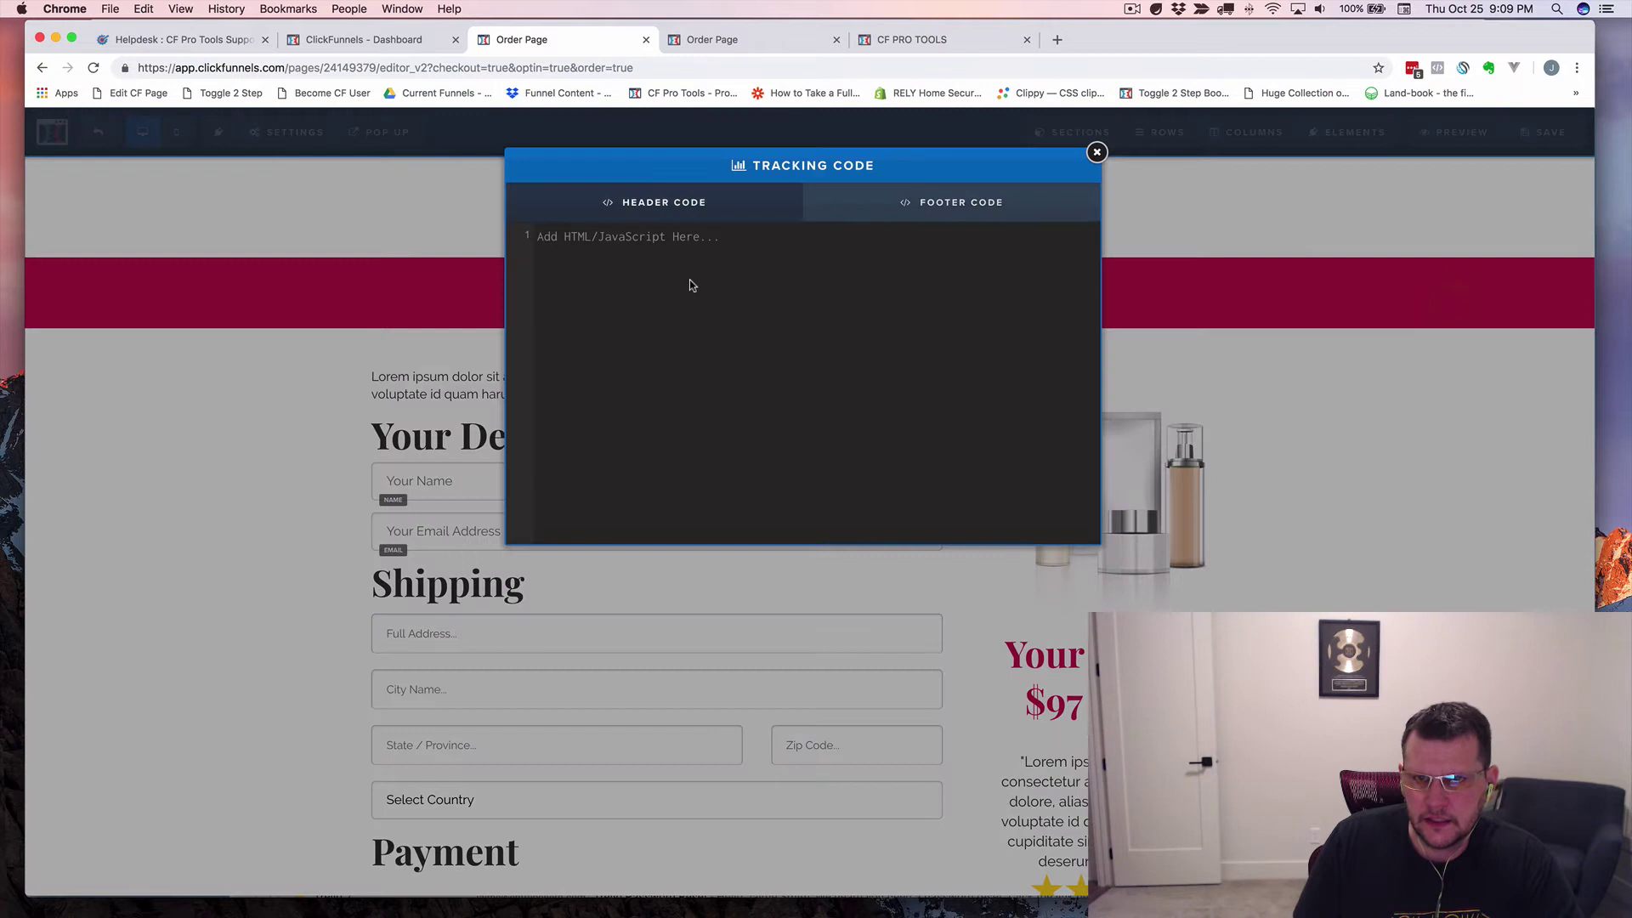
pyautogui.press('super+v')
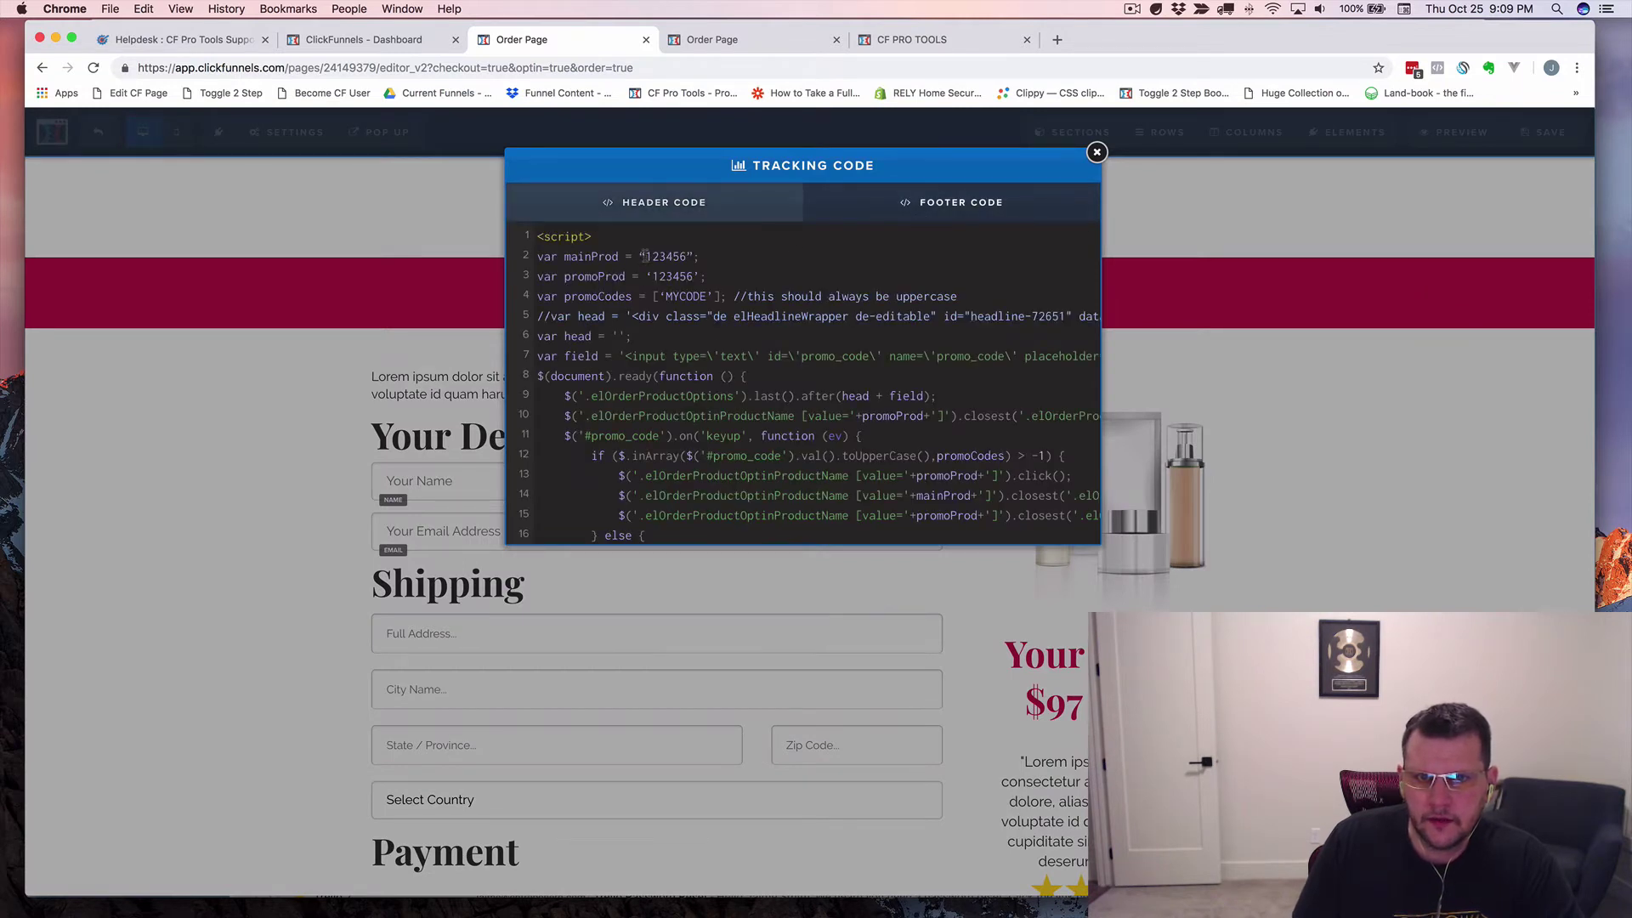
pyautogui.click(645, 256)
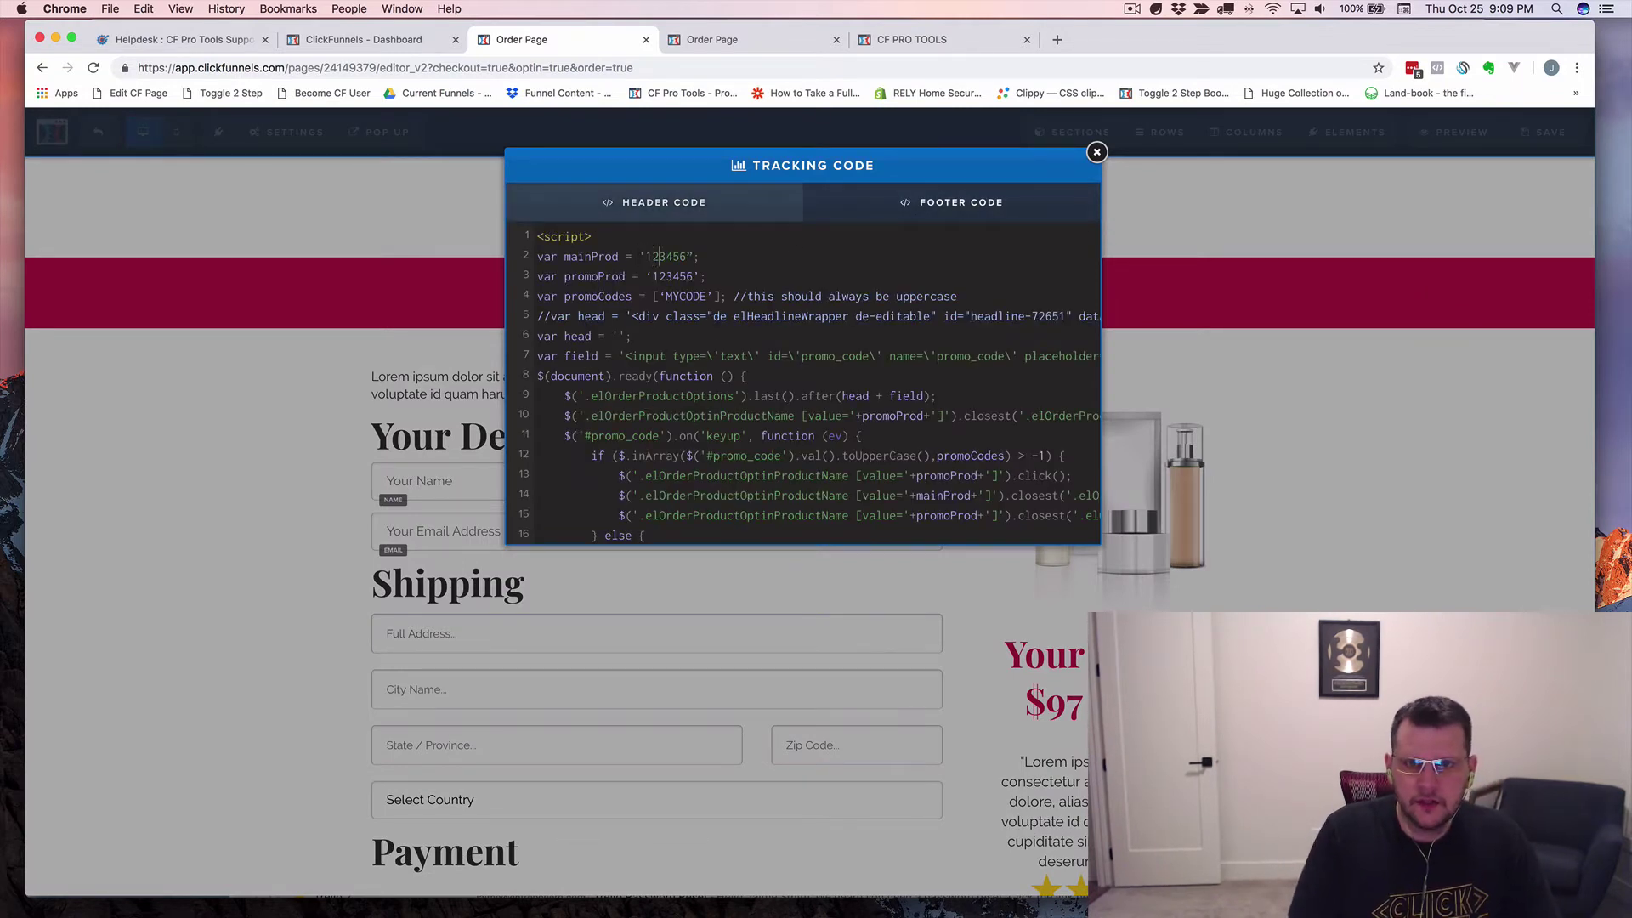
pyautogui.click(695, 256)
pyautogui.write("'")
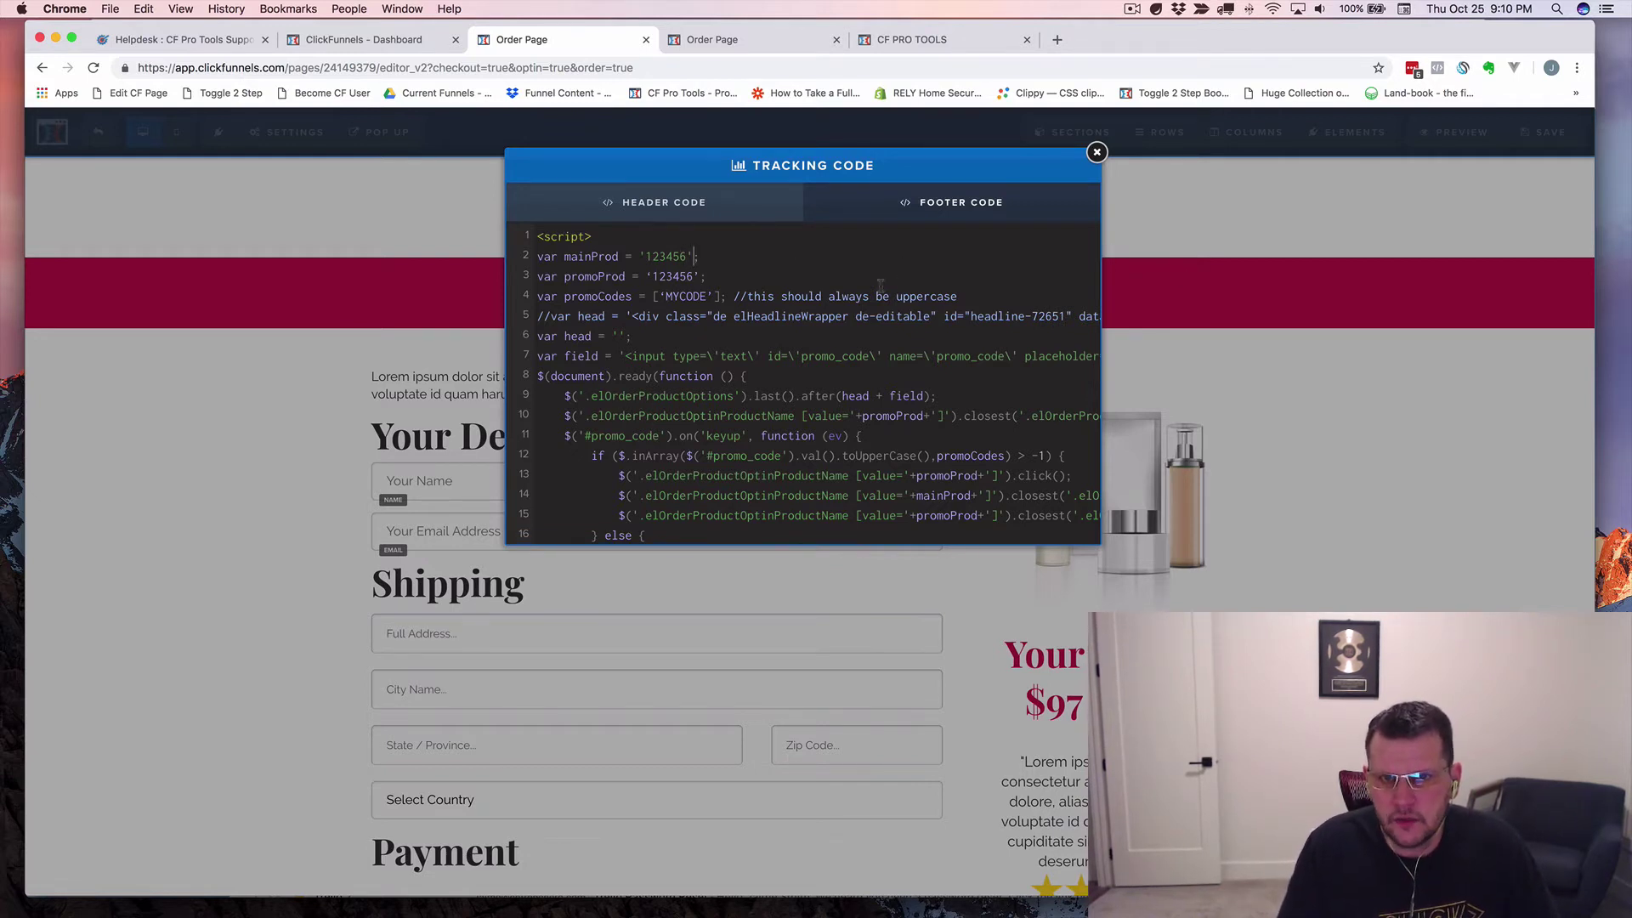
# Close the tracking code window, save the order page, and go to the DevTools preview.
pyautogui.click(1560, 117)
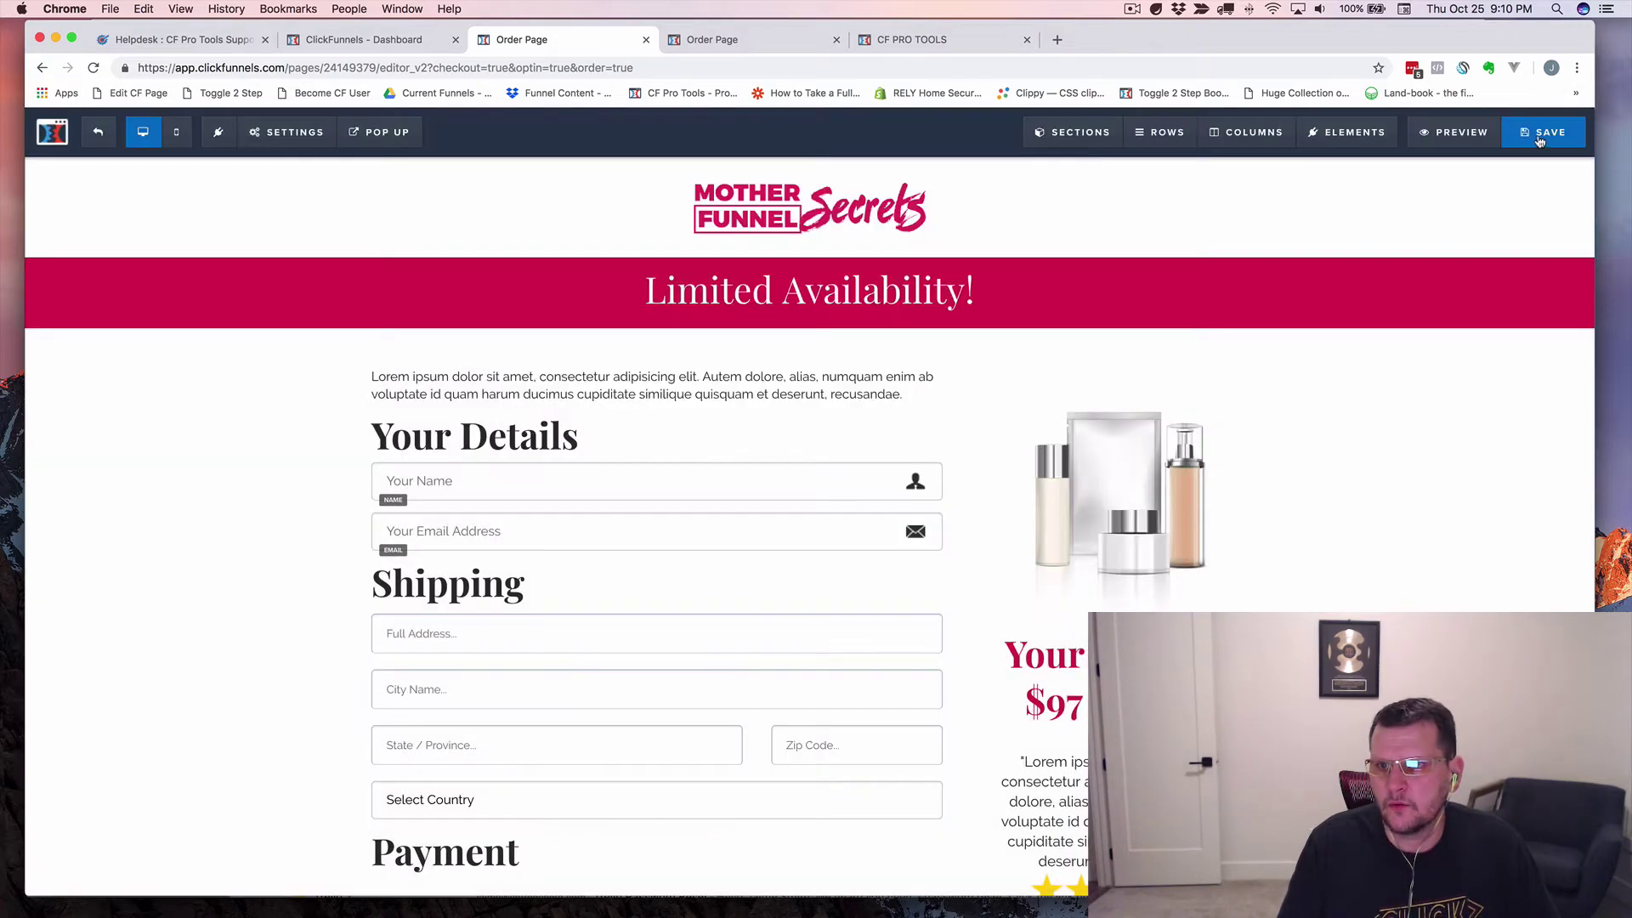
pyautogui.click(1544, 134)
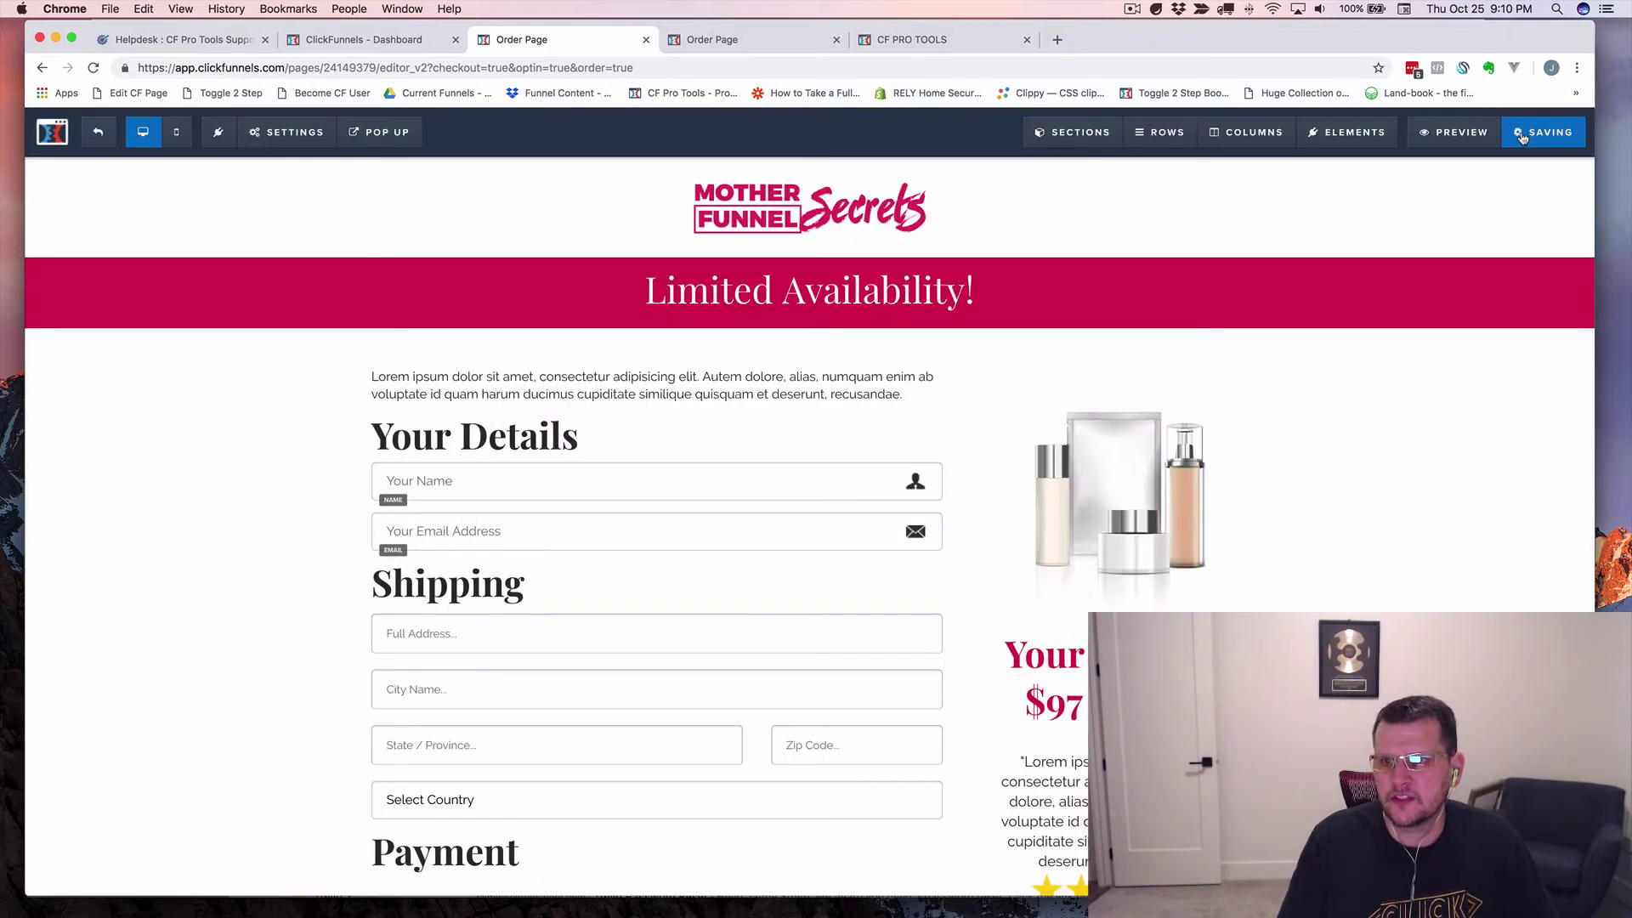
pyautogui.click(736, 44)
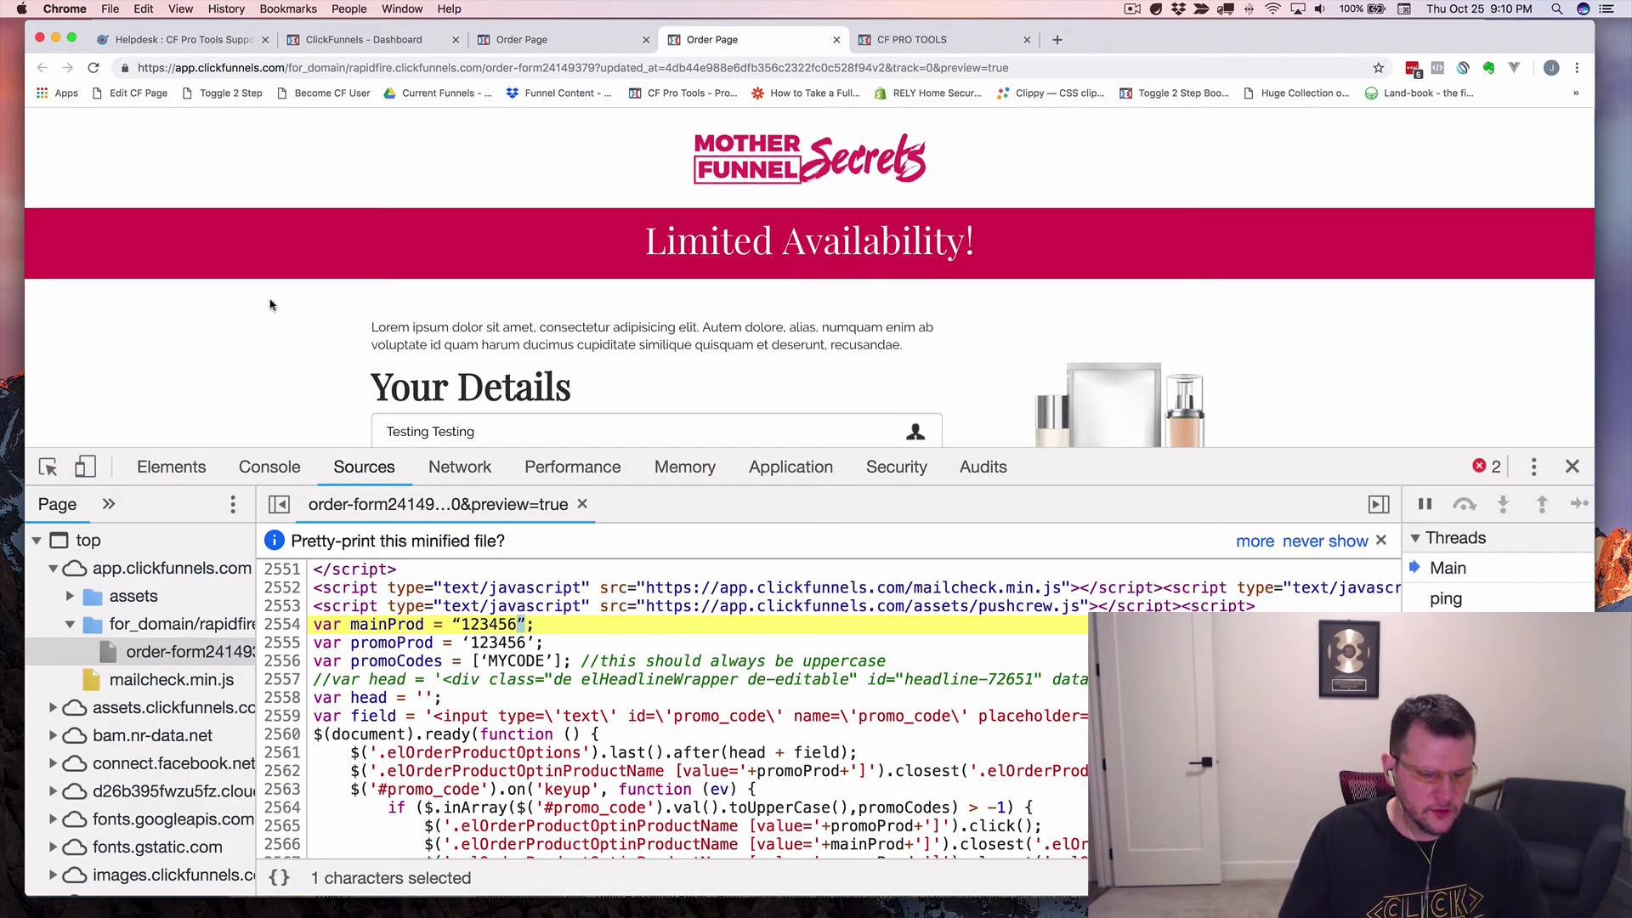
# Reload the preview to check mainProd's straight quotes, then reopen the editor's tracking code settings.
pyautogui.press('super+r')
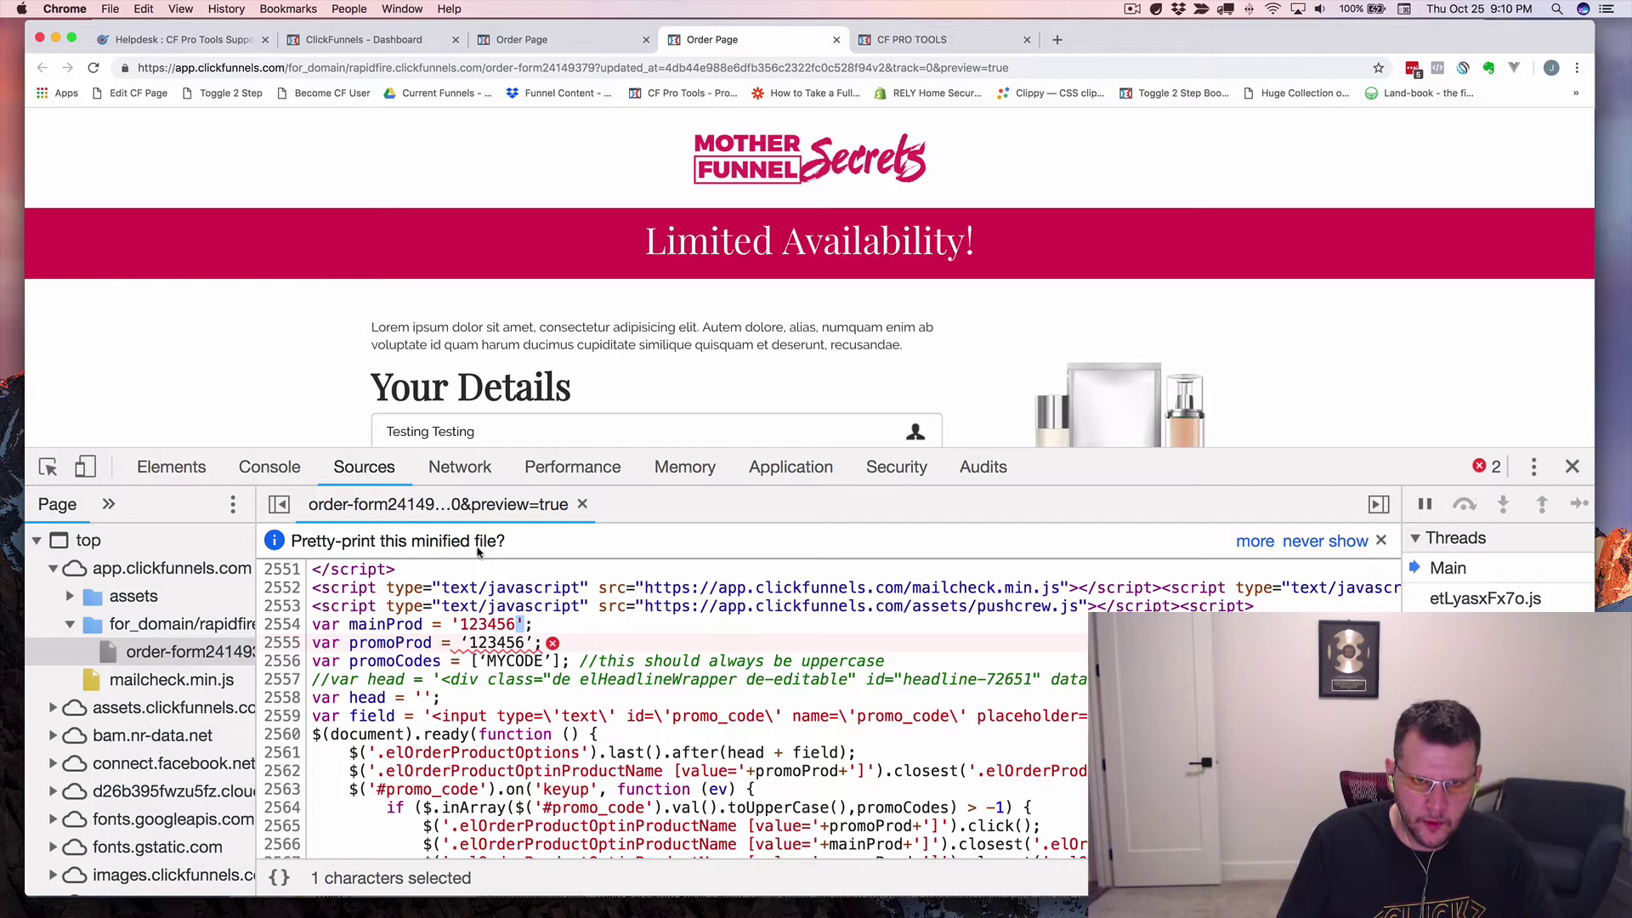
pyautogui.click(541, 40)
pyautogui.click(285, 133)
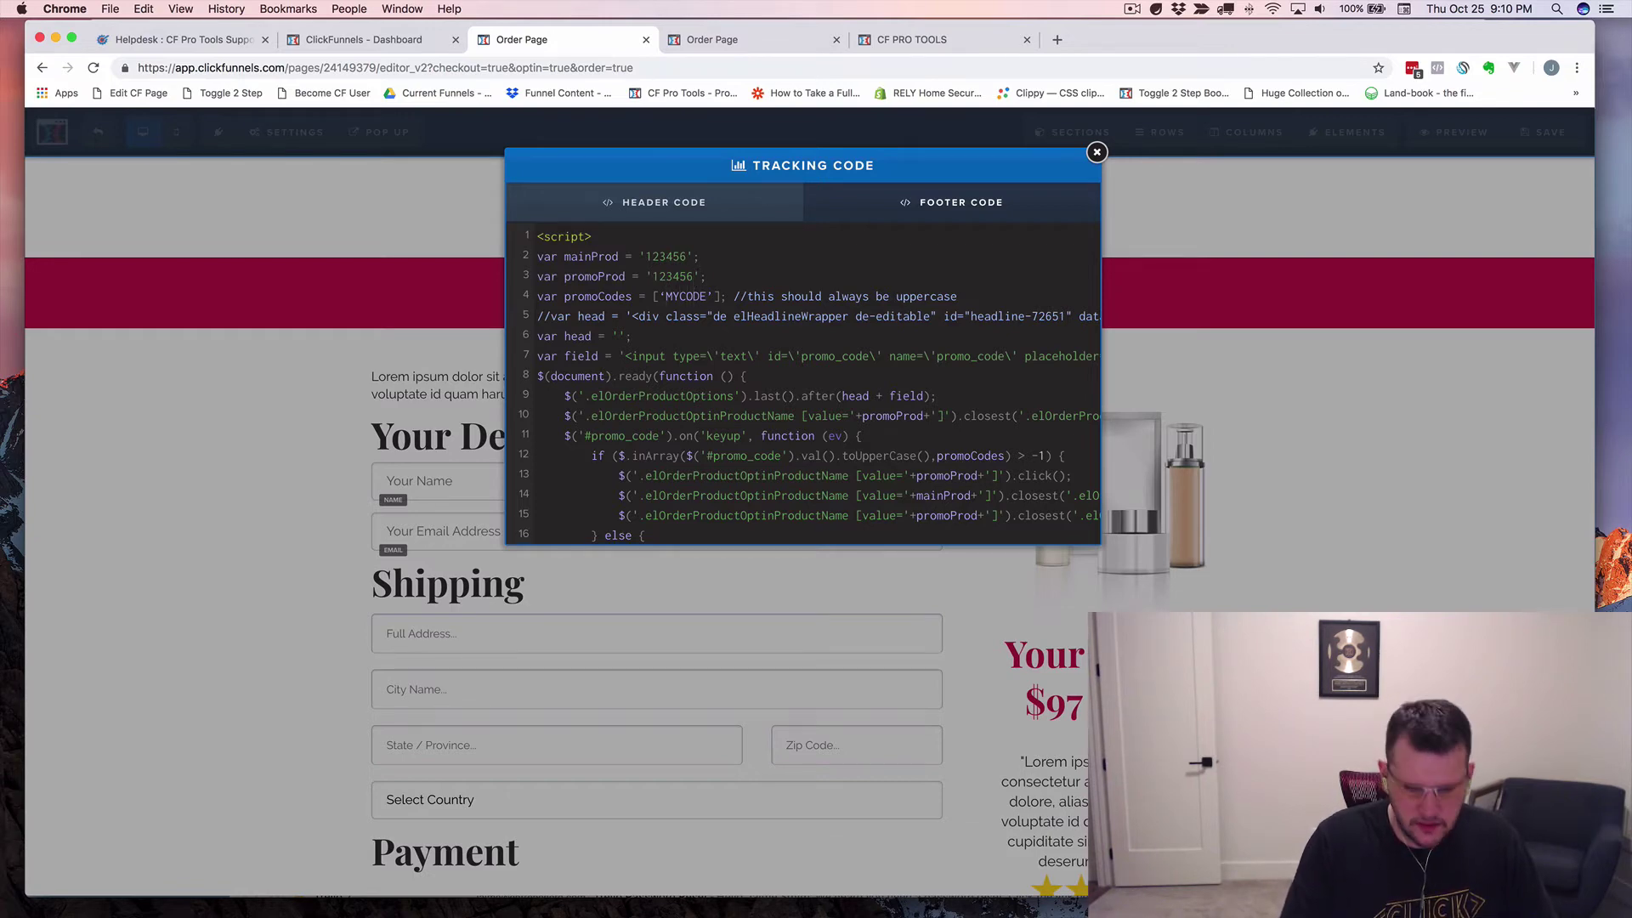
# Close the tracking code window without edits and save the ClickFunnels order page again.
pyautogui.click(668, 295)
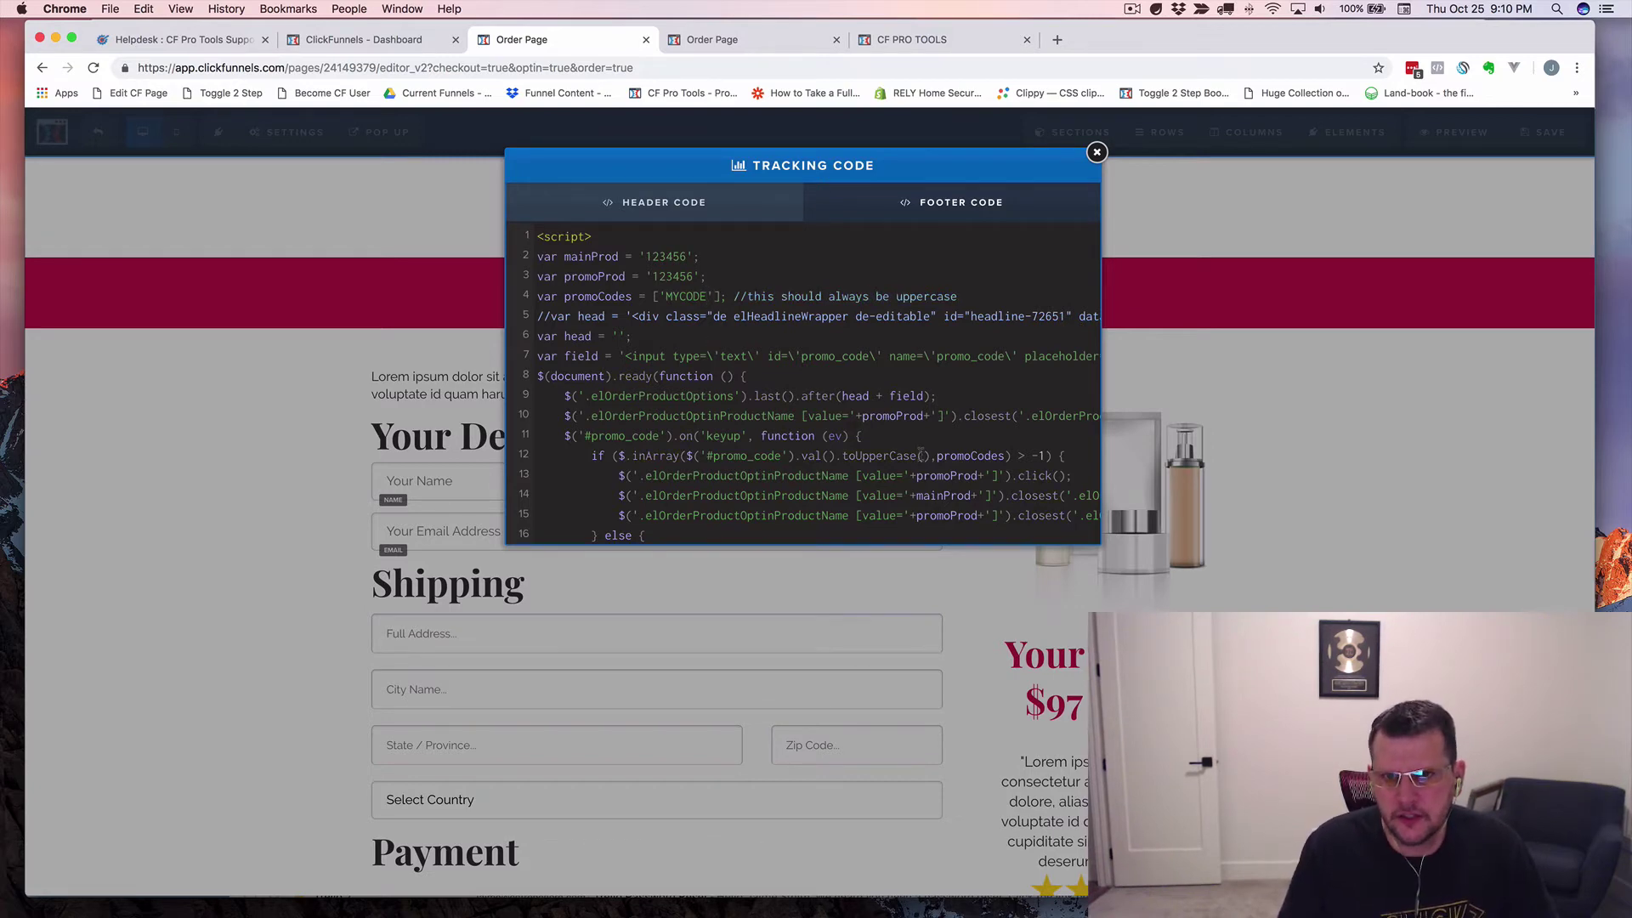
pyautogui.click(1336, 201)
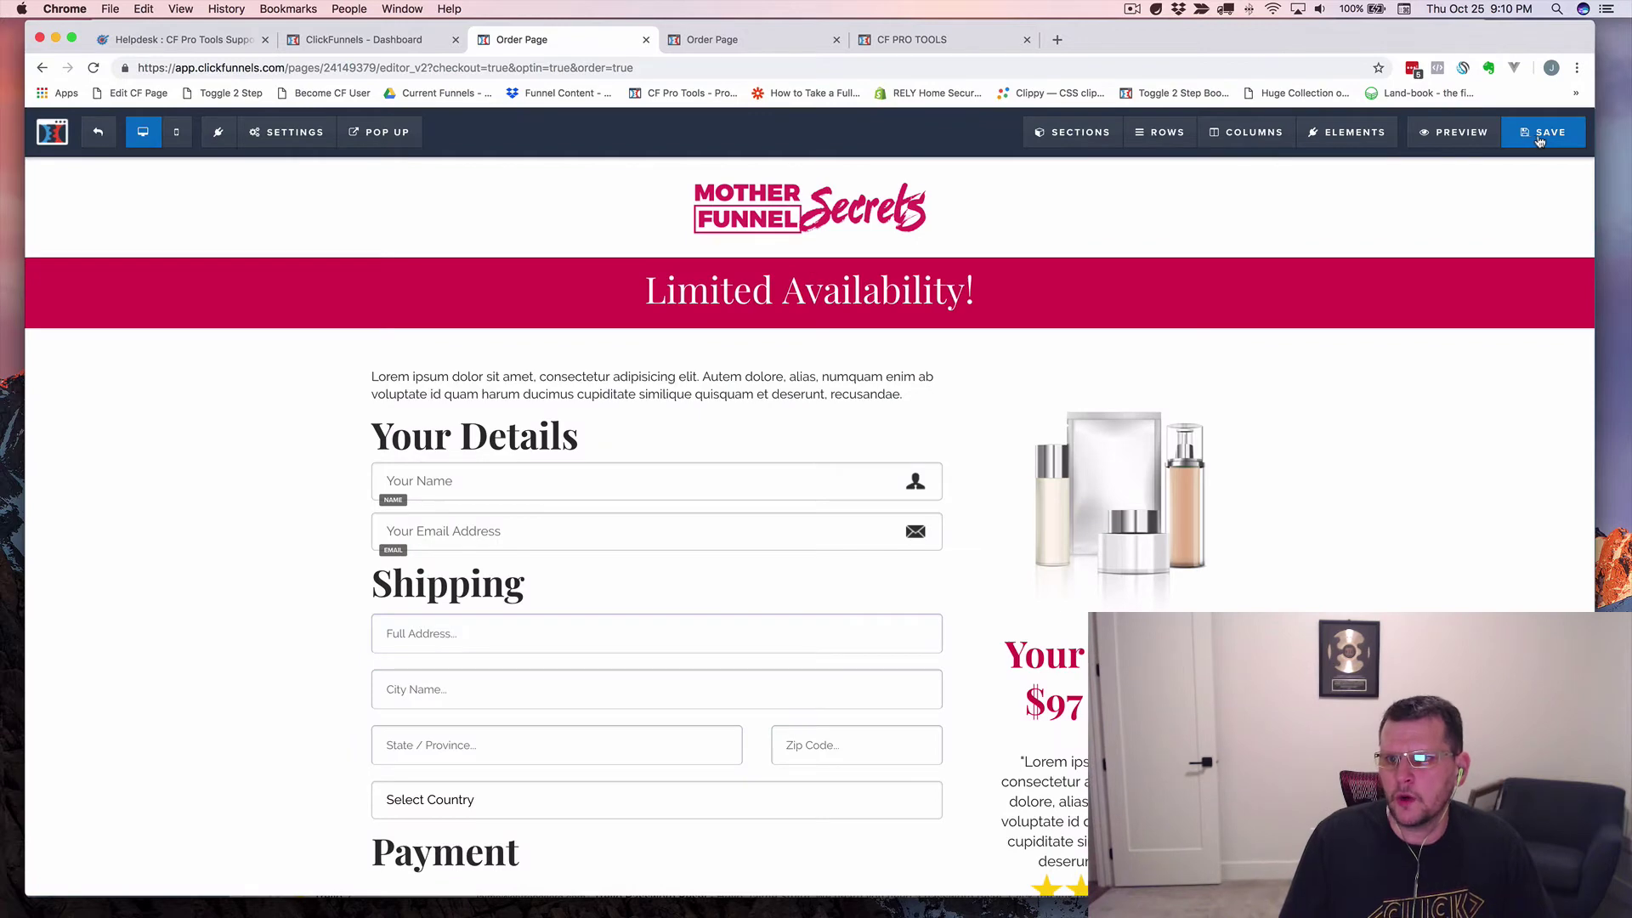
pyautogui.click(1540, 138)
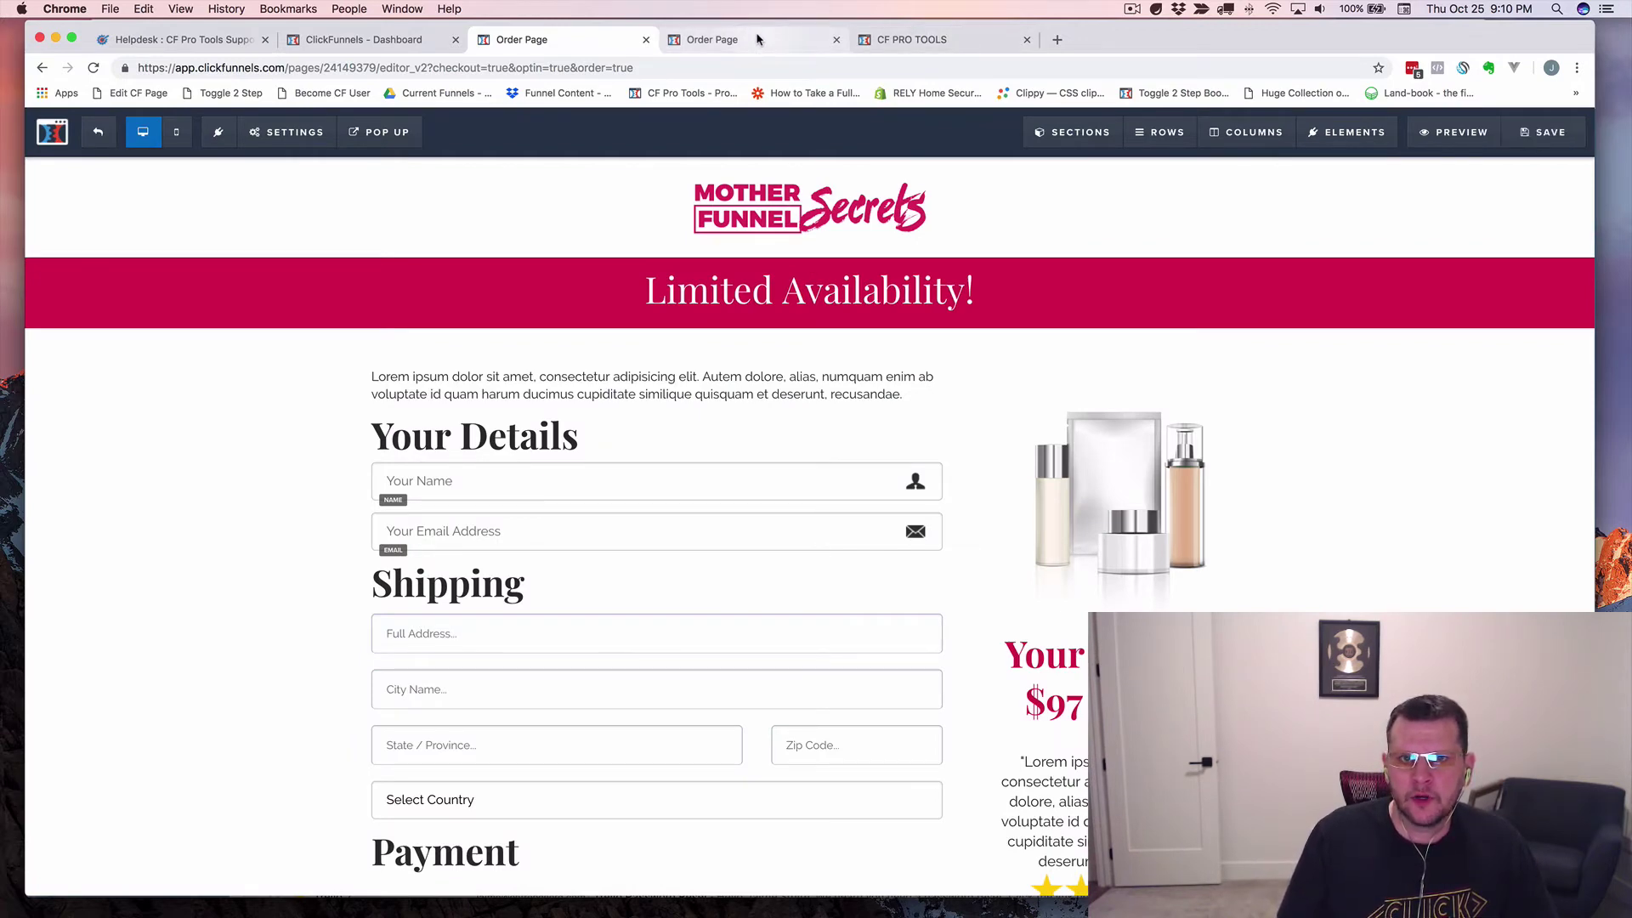
# Reload the preview, find the currency-code TypeError in the Console, and close the preview tab.
pyautogui.click(758, 39)
pyautogui.click(94, 67)
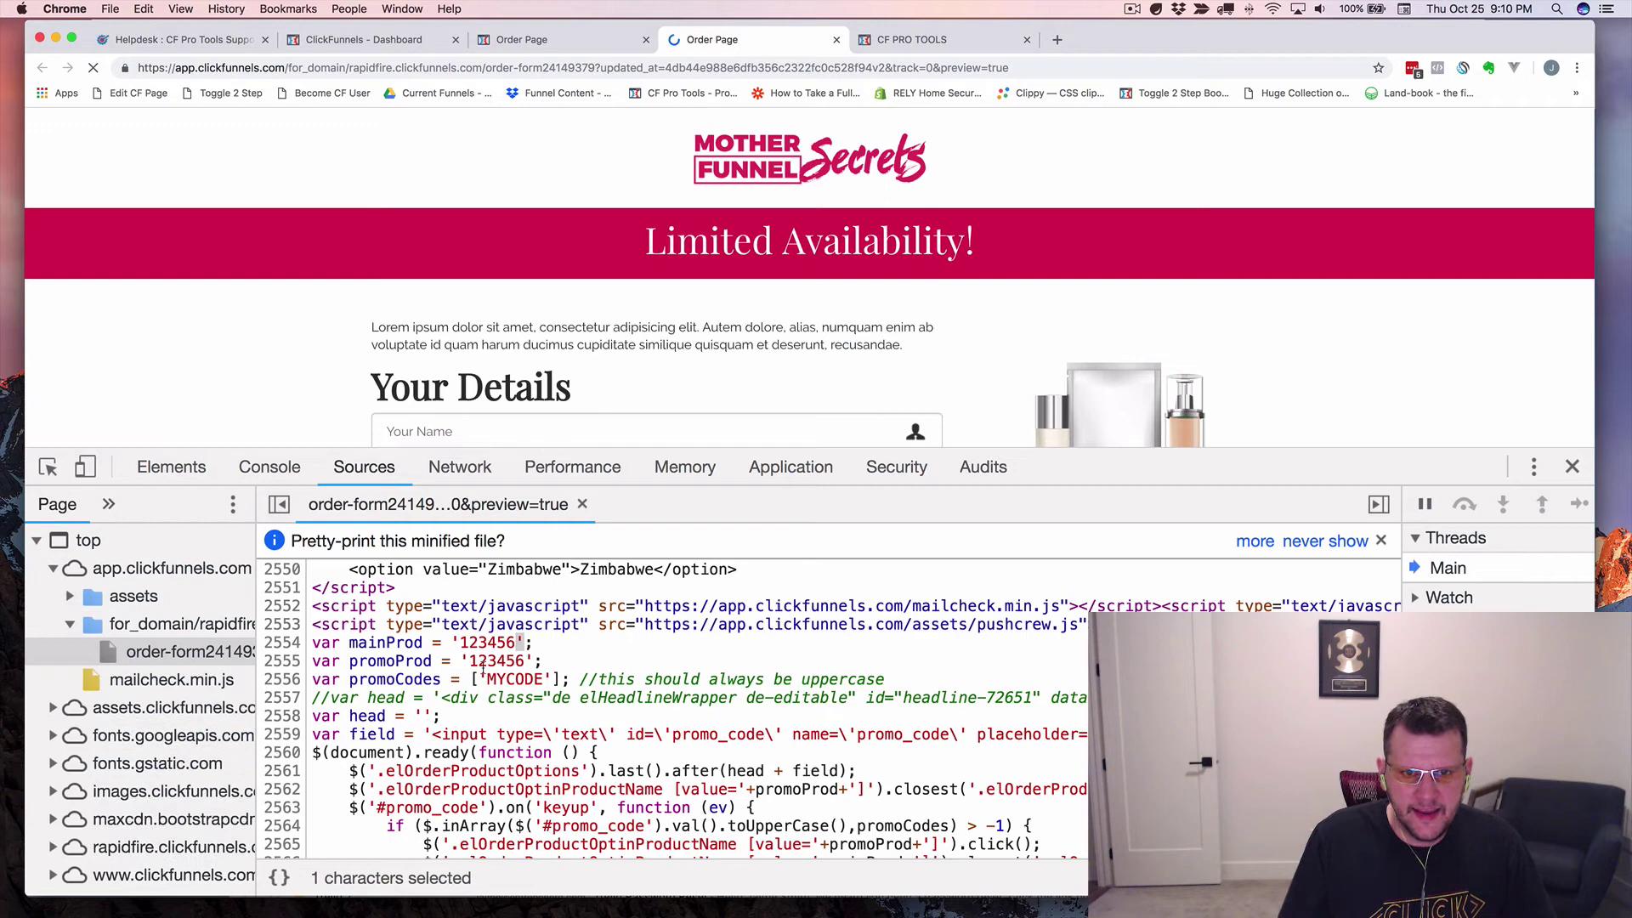
pyautogui.click(493, 647)
pyautogui.press('Down')
pyautogui.press('Down')
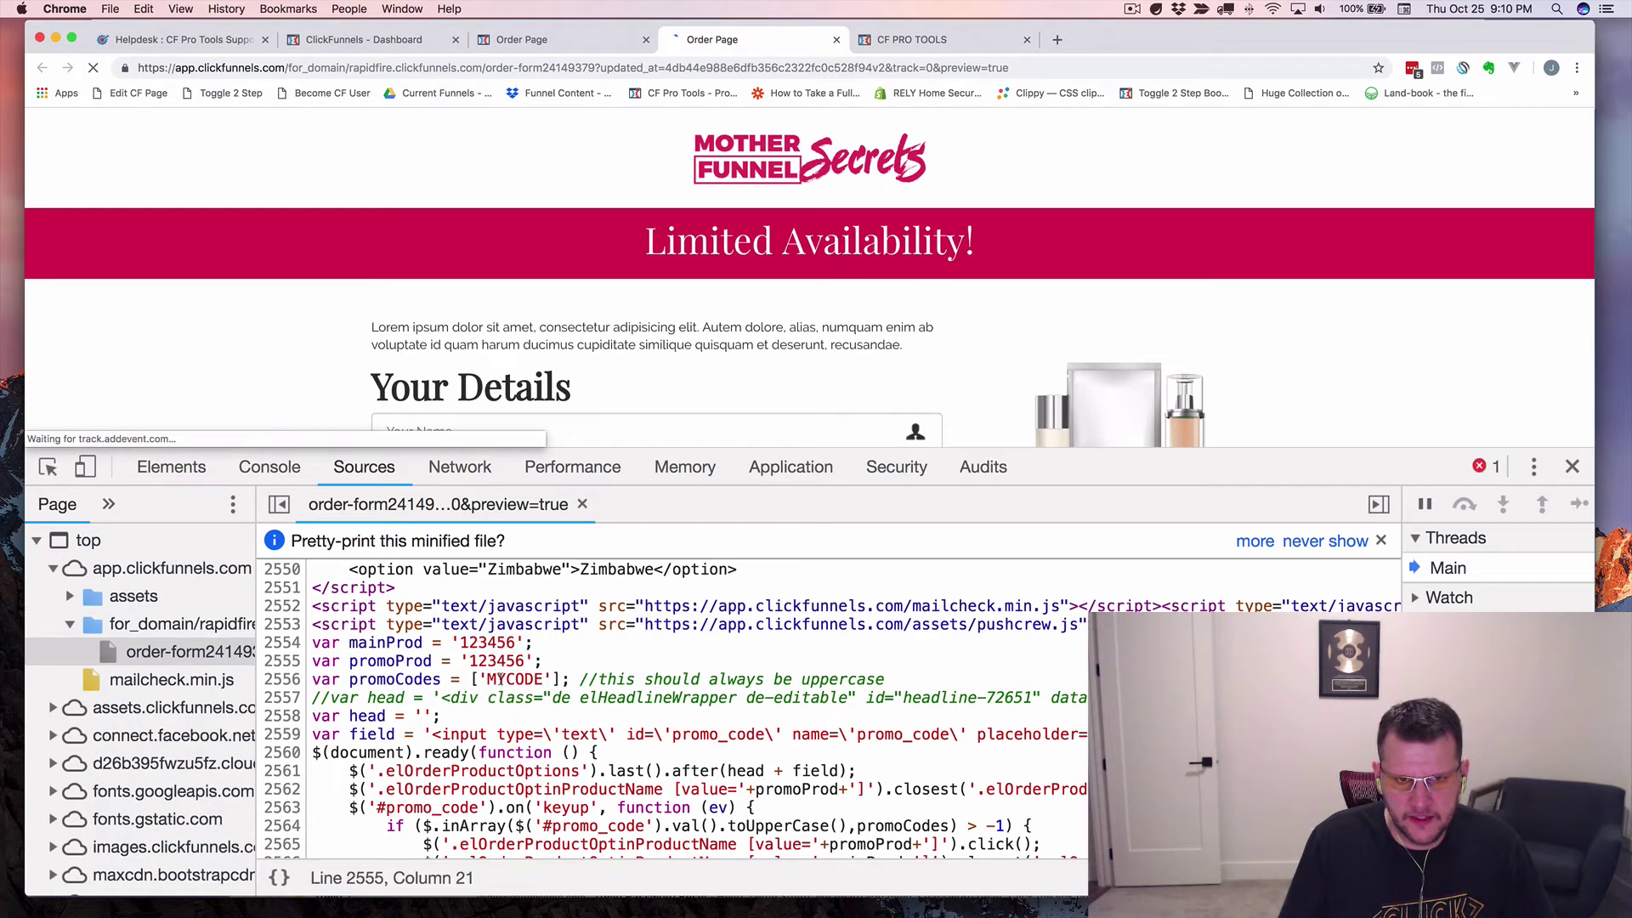
pyautogui.click(268, 468)
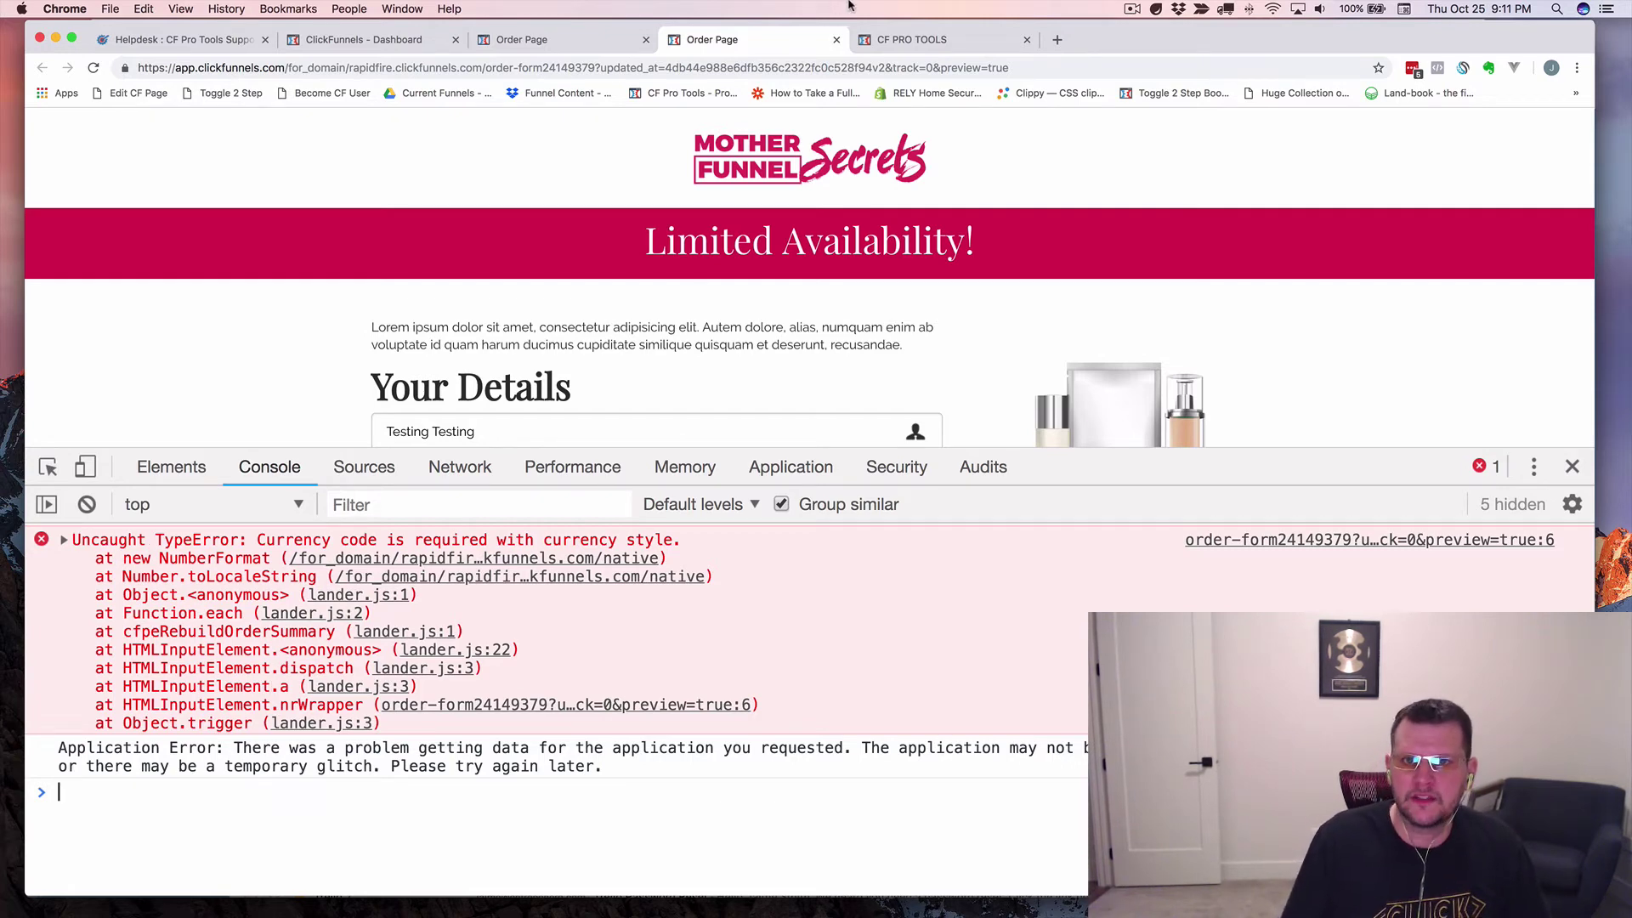
pyautogui.click(836, 41)
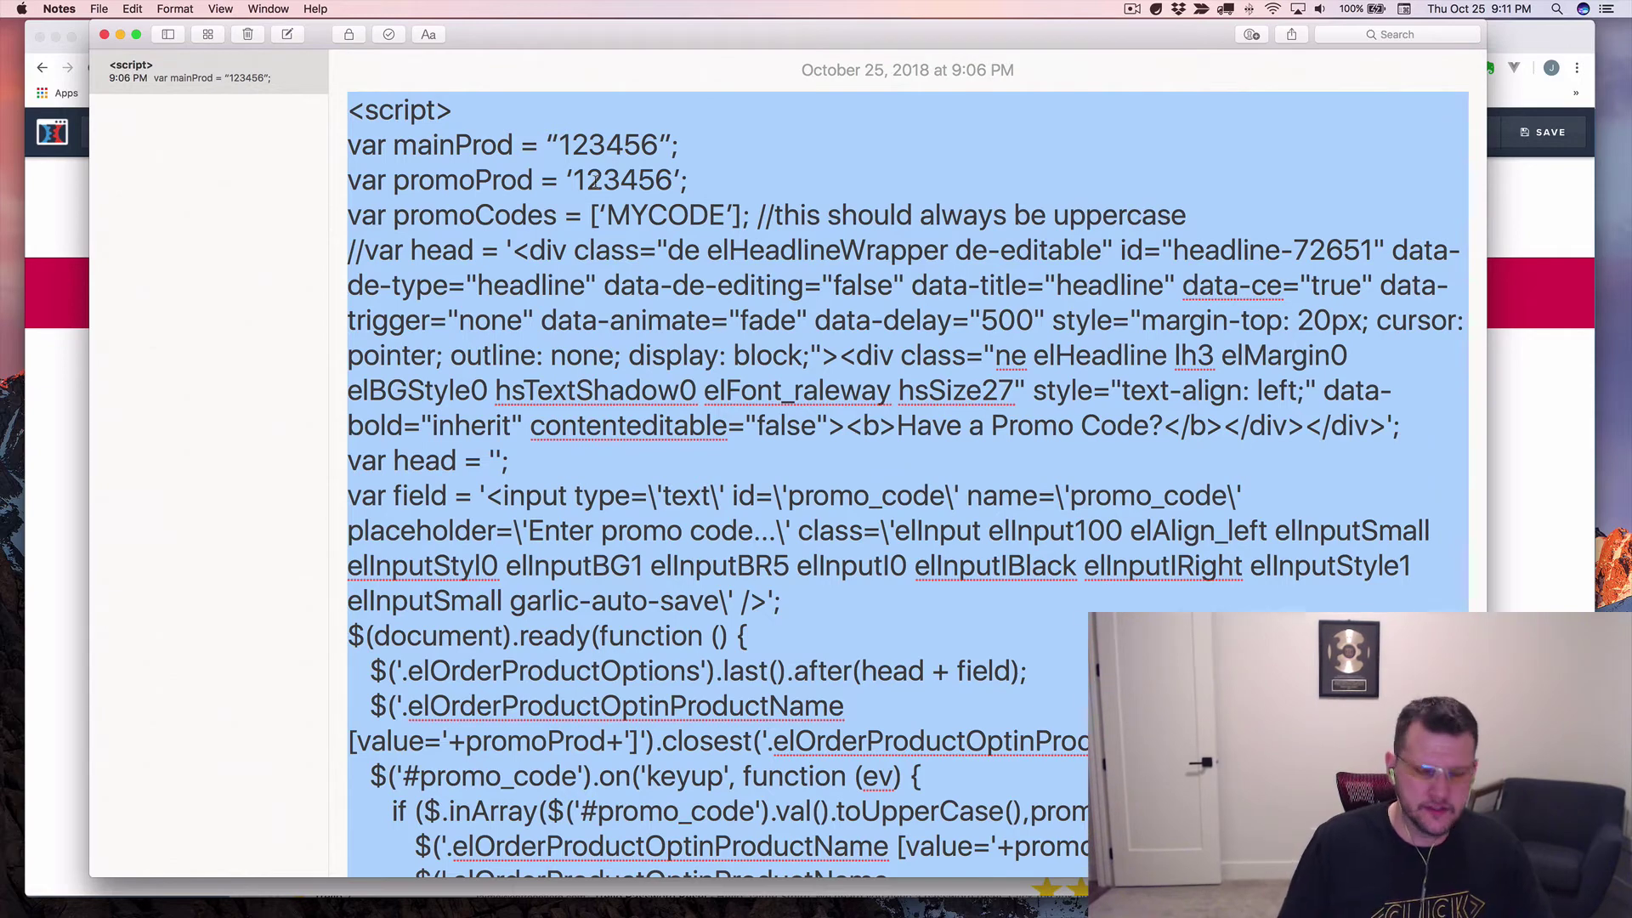
# Switch from Notes back to the ClickFunnels order page editor in Chrome.
pyautogui.press('super+Tab')
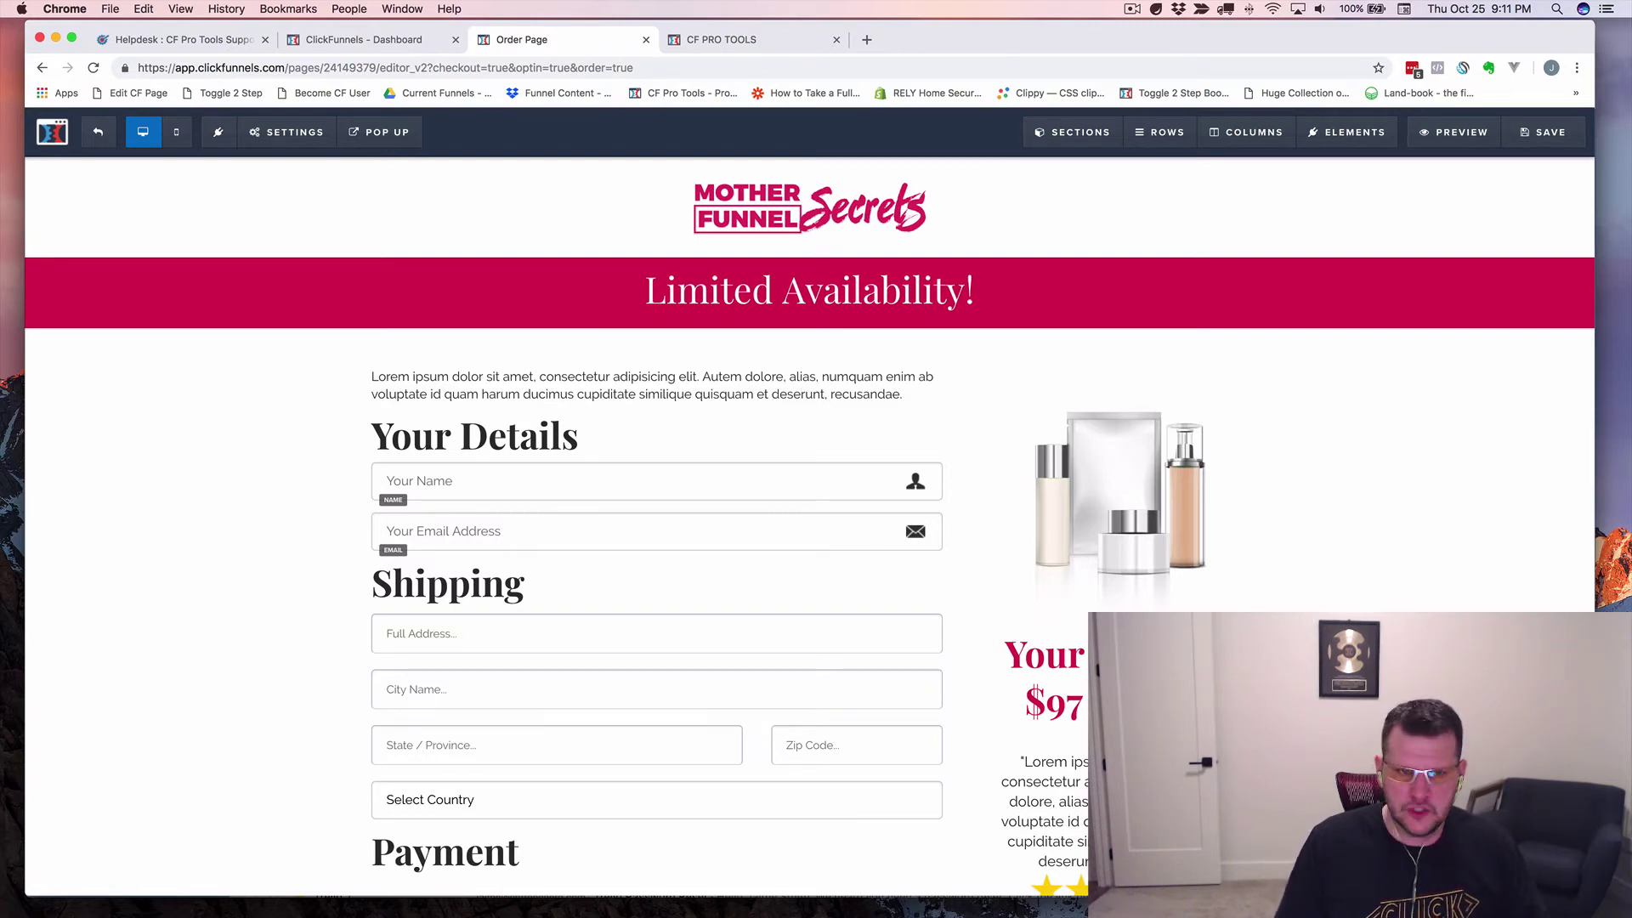
# Create a new blank TextEdit document in a large window, then show the CF Pro Tools script tab in Chrome.
pyautogui.press('super+Tab')
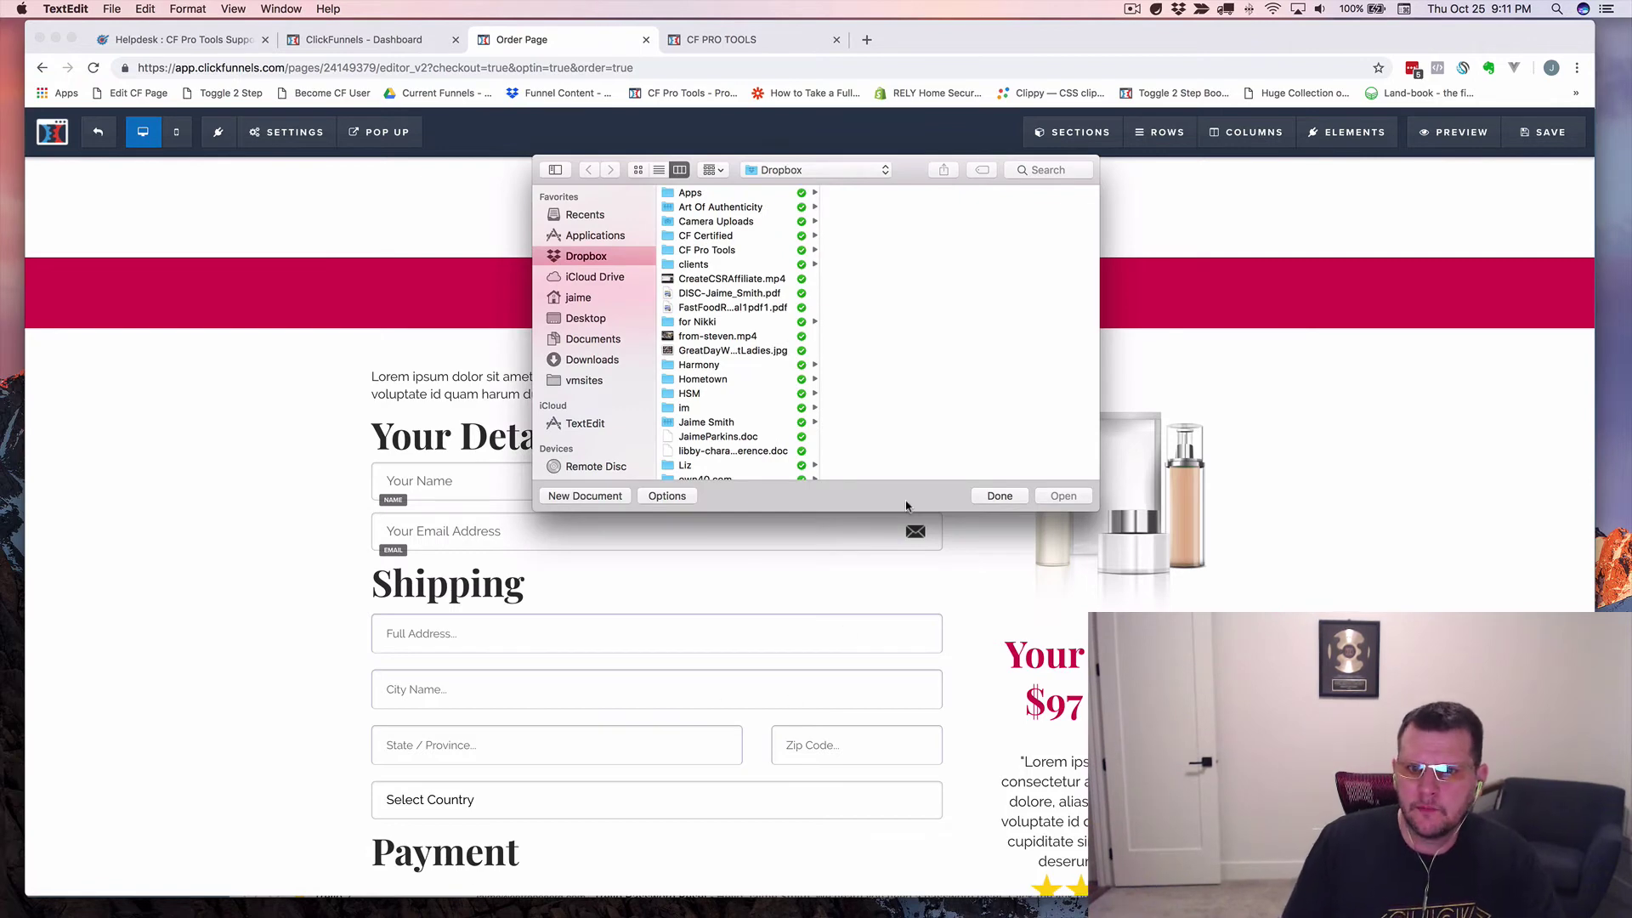
pyautogui.click(999, 496)
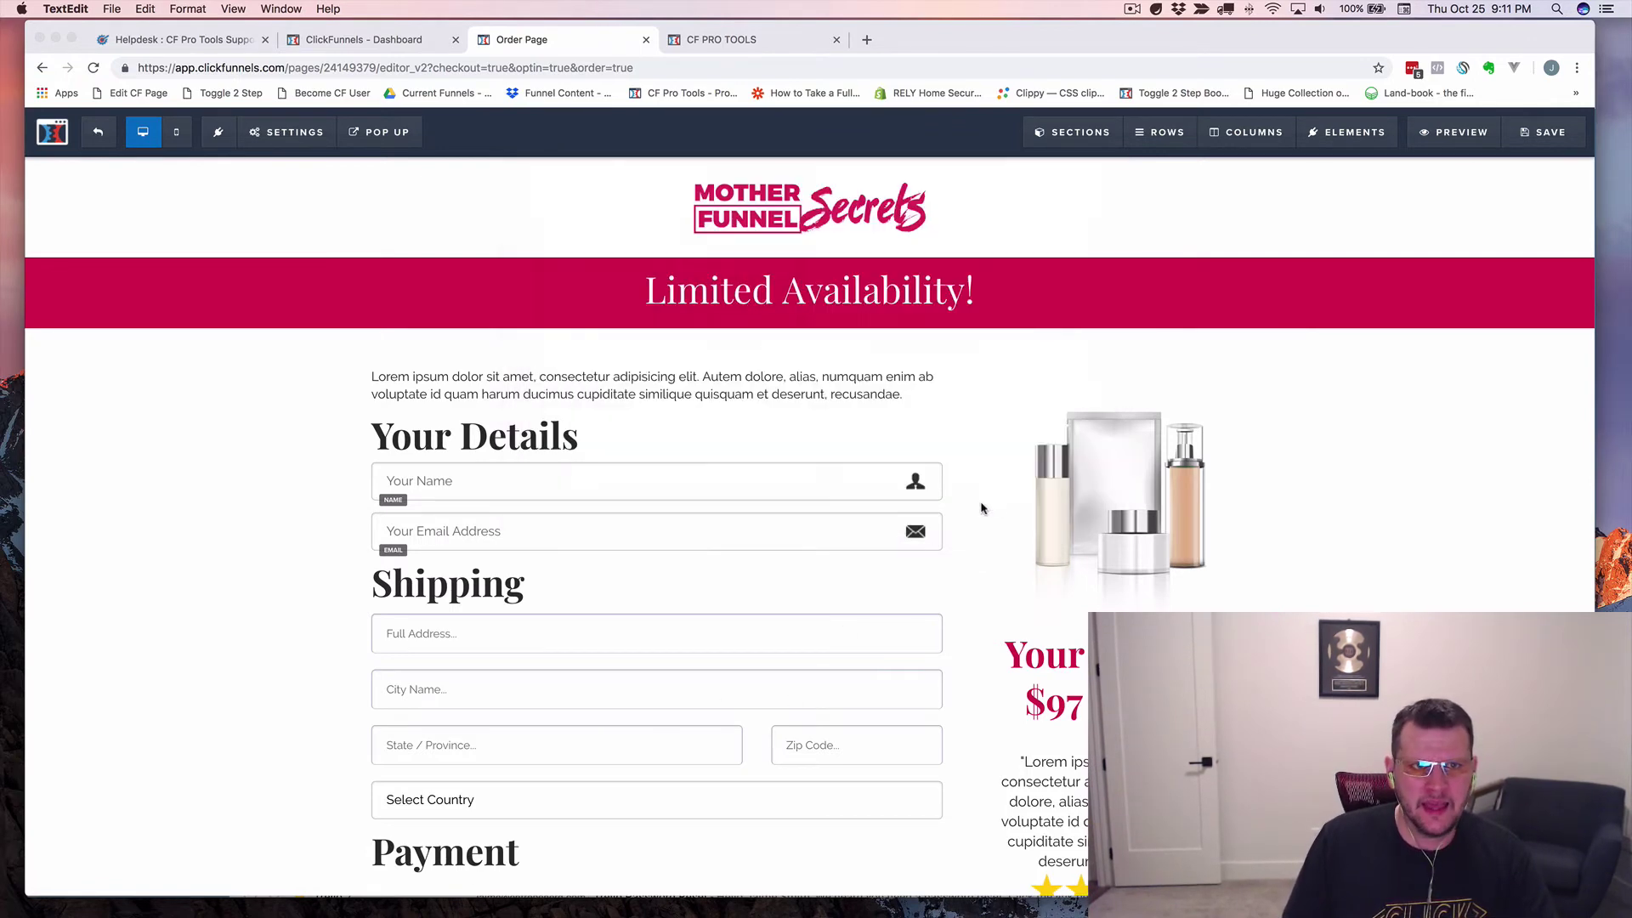
pyautogui.click(111, 10)
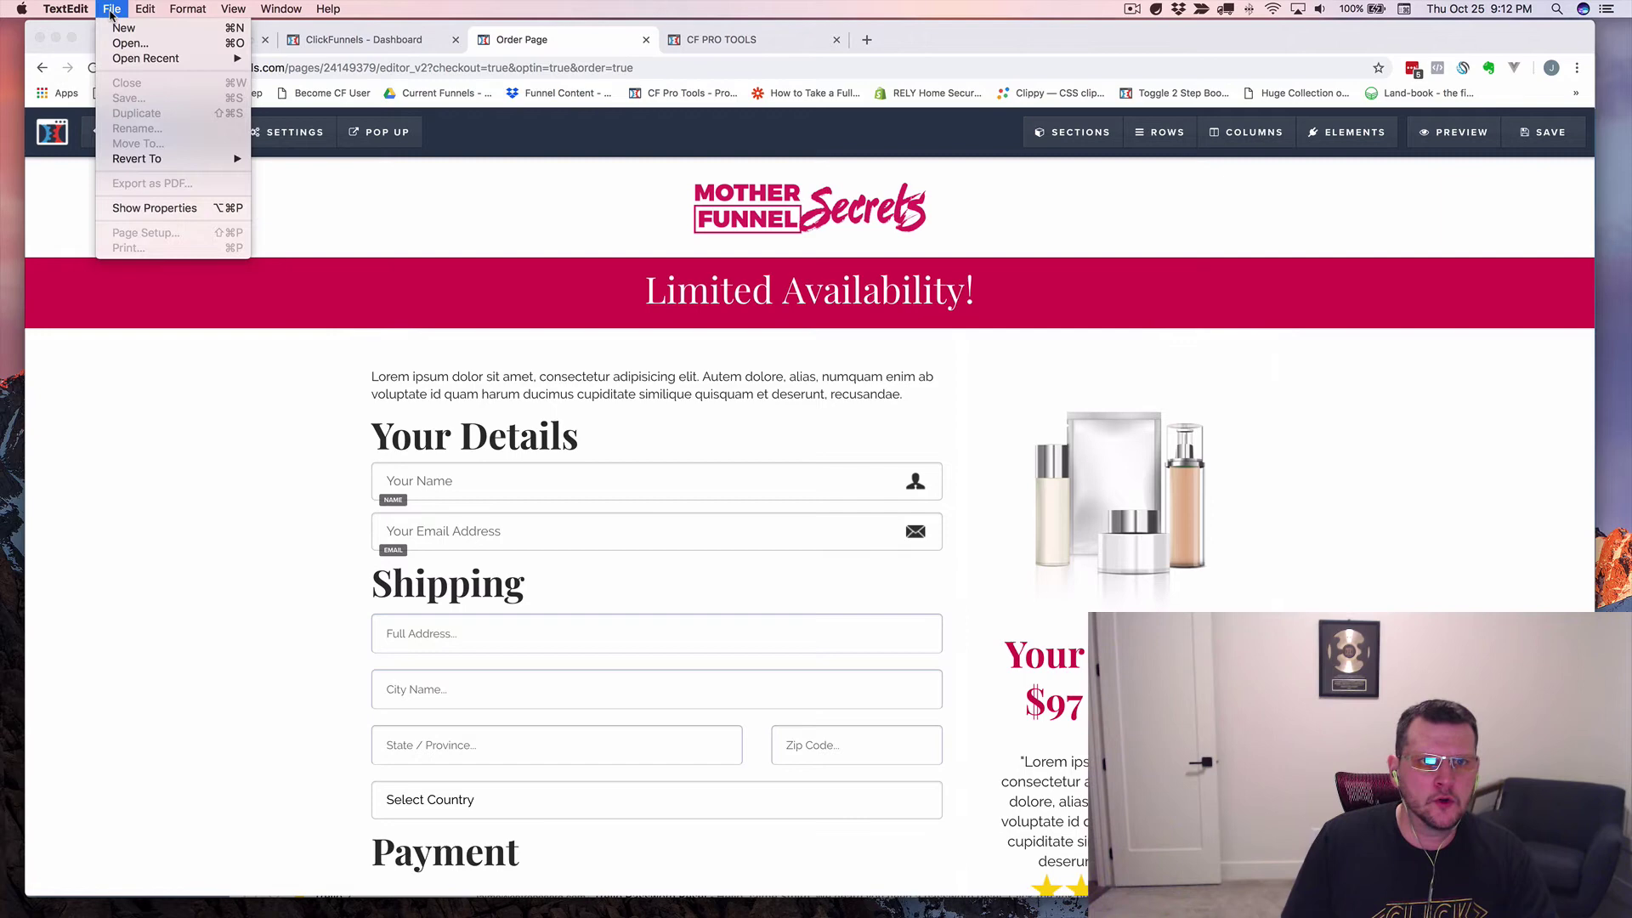
pyautogui.click(123, 28)
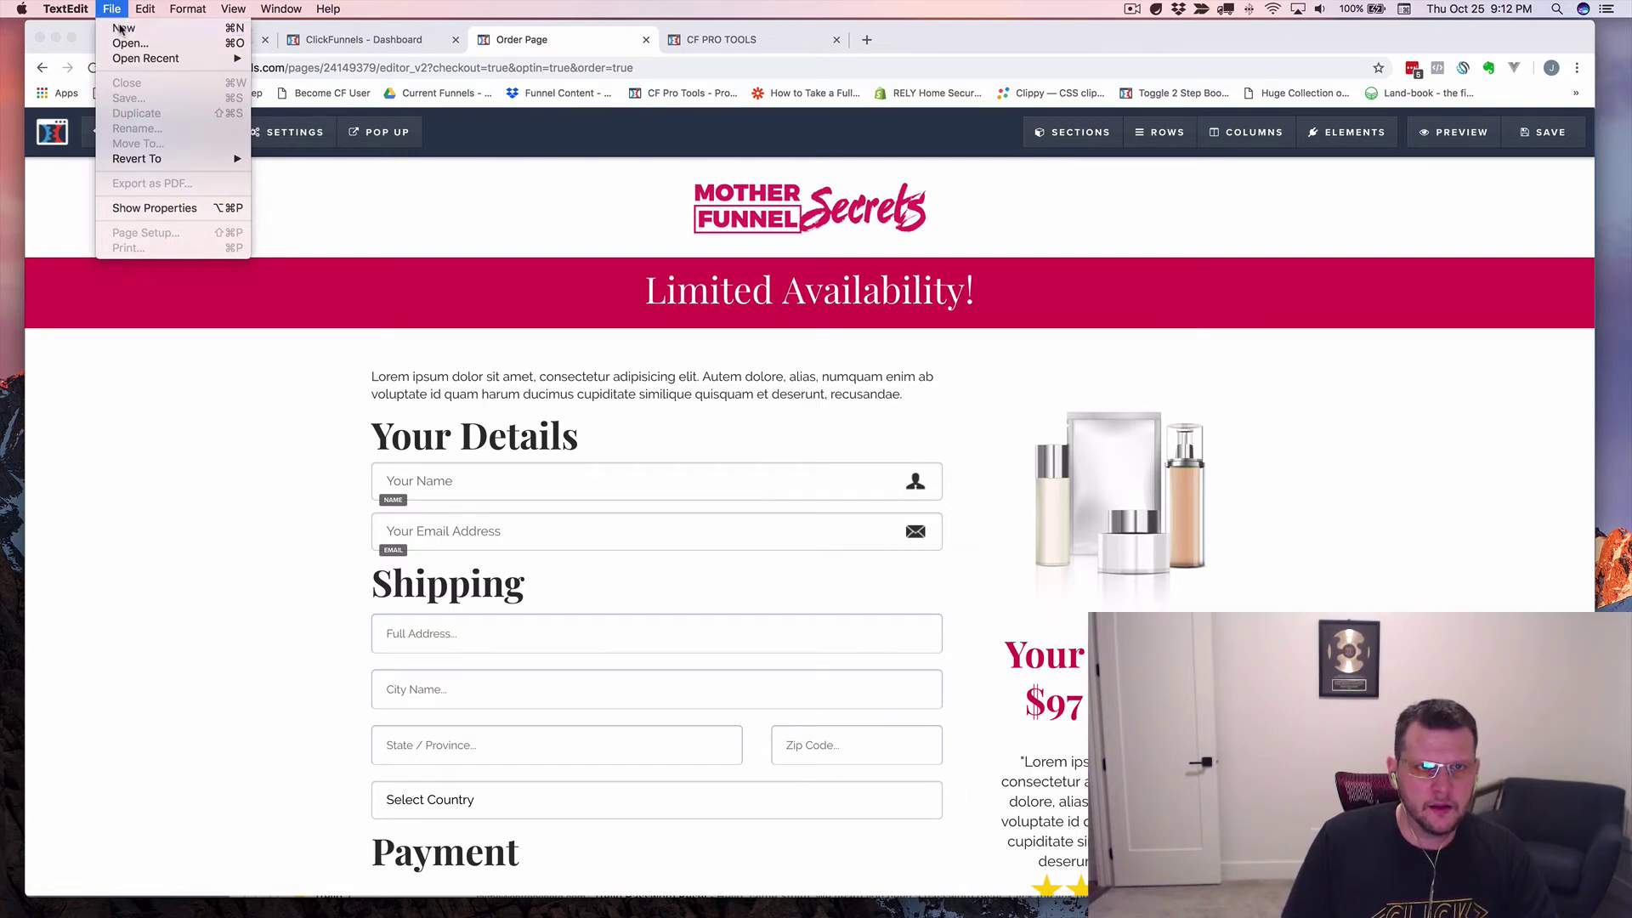
pyautogui.moveTo(676, 27); pyautogui.dragTo(408, 28)
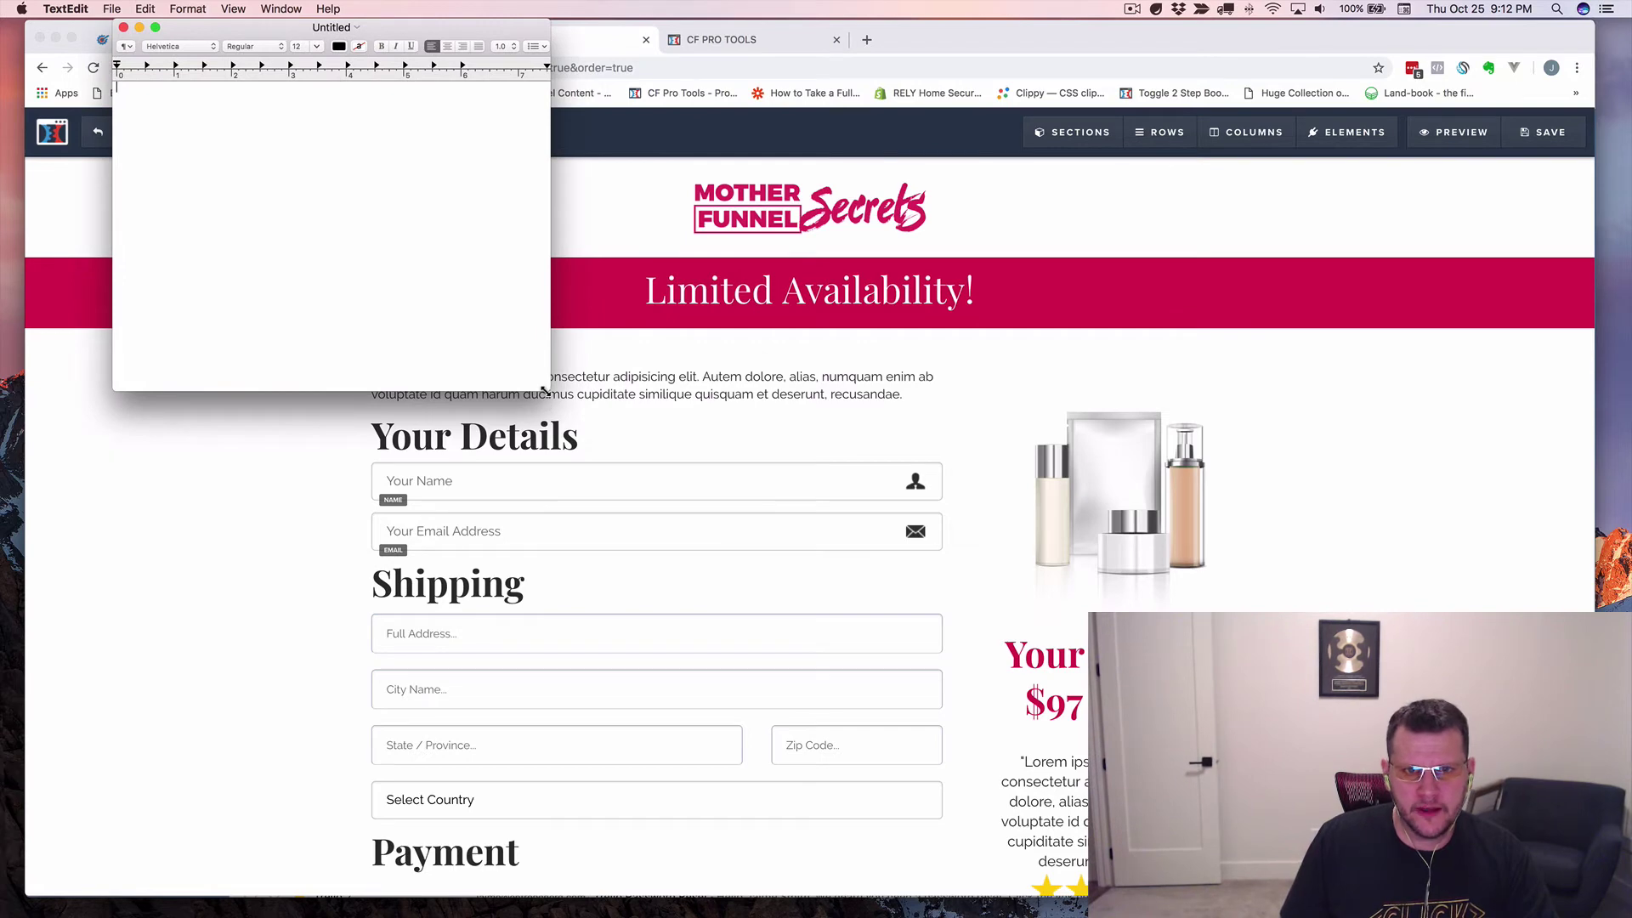
pyautogui.moveTo(550, 391); pyautogui.dragTo(1372, 842)
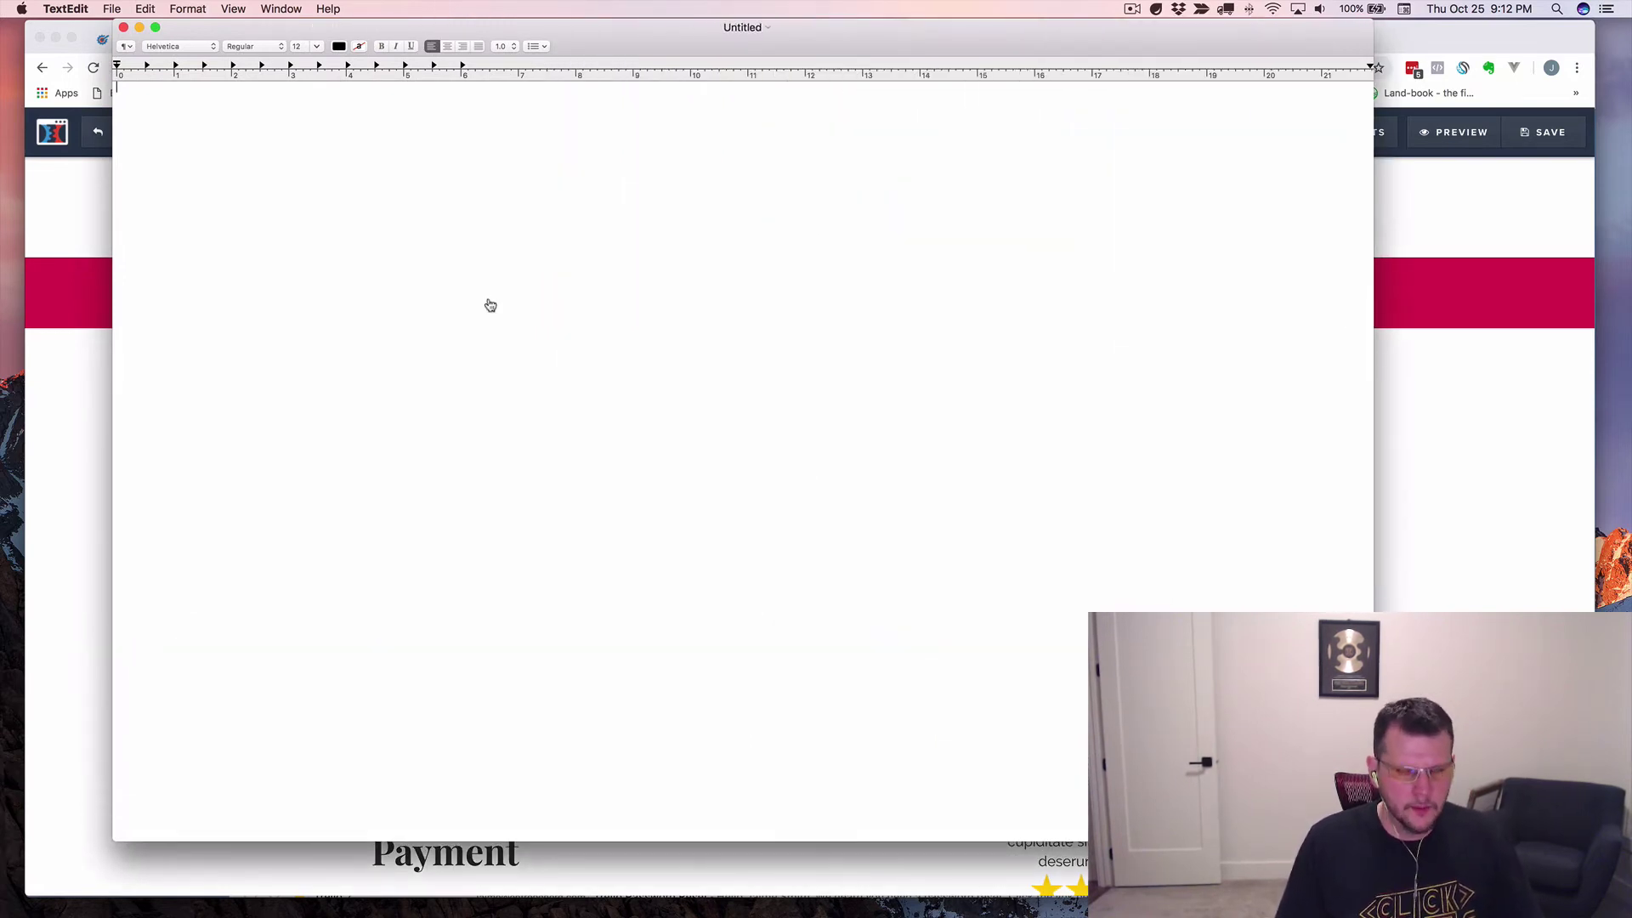
pyautogui.press('super+Tab')
pyautogui.click(714, 39)
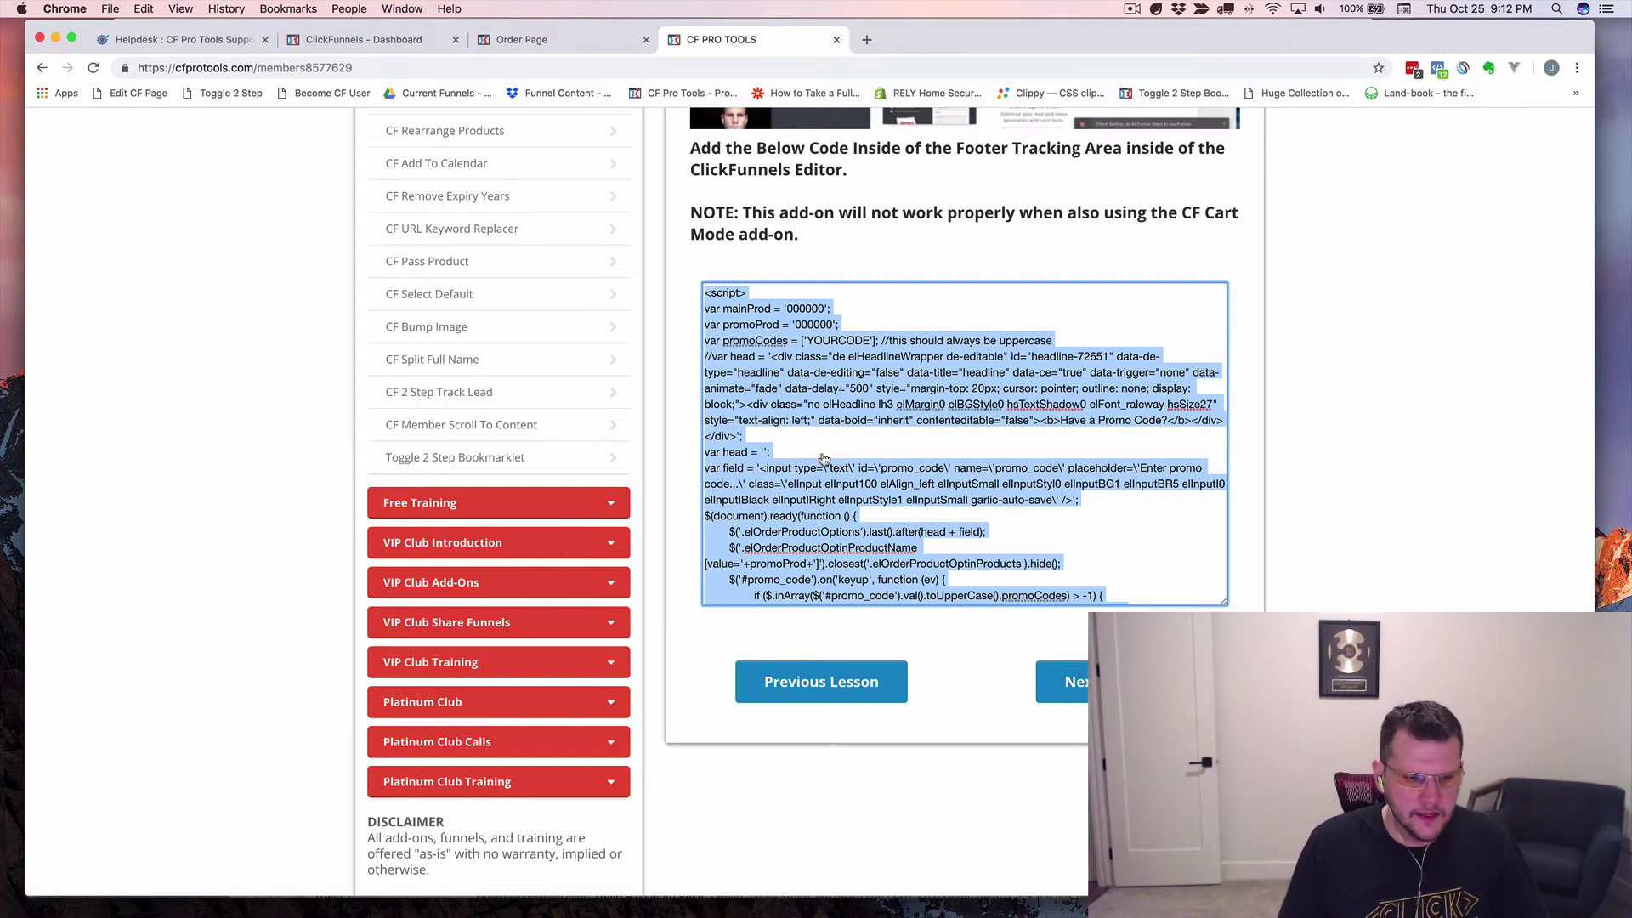
# Zoom in twice on the blank TextEdit document.
pyautogui.press('super+Tab')
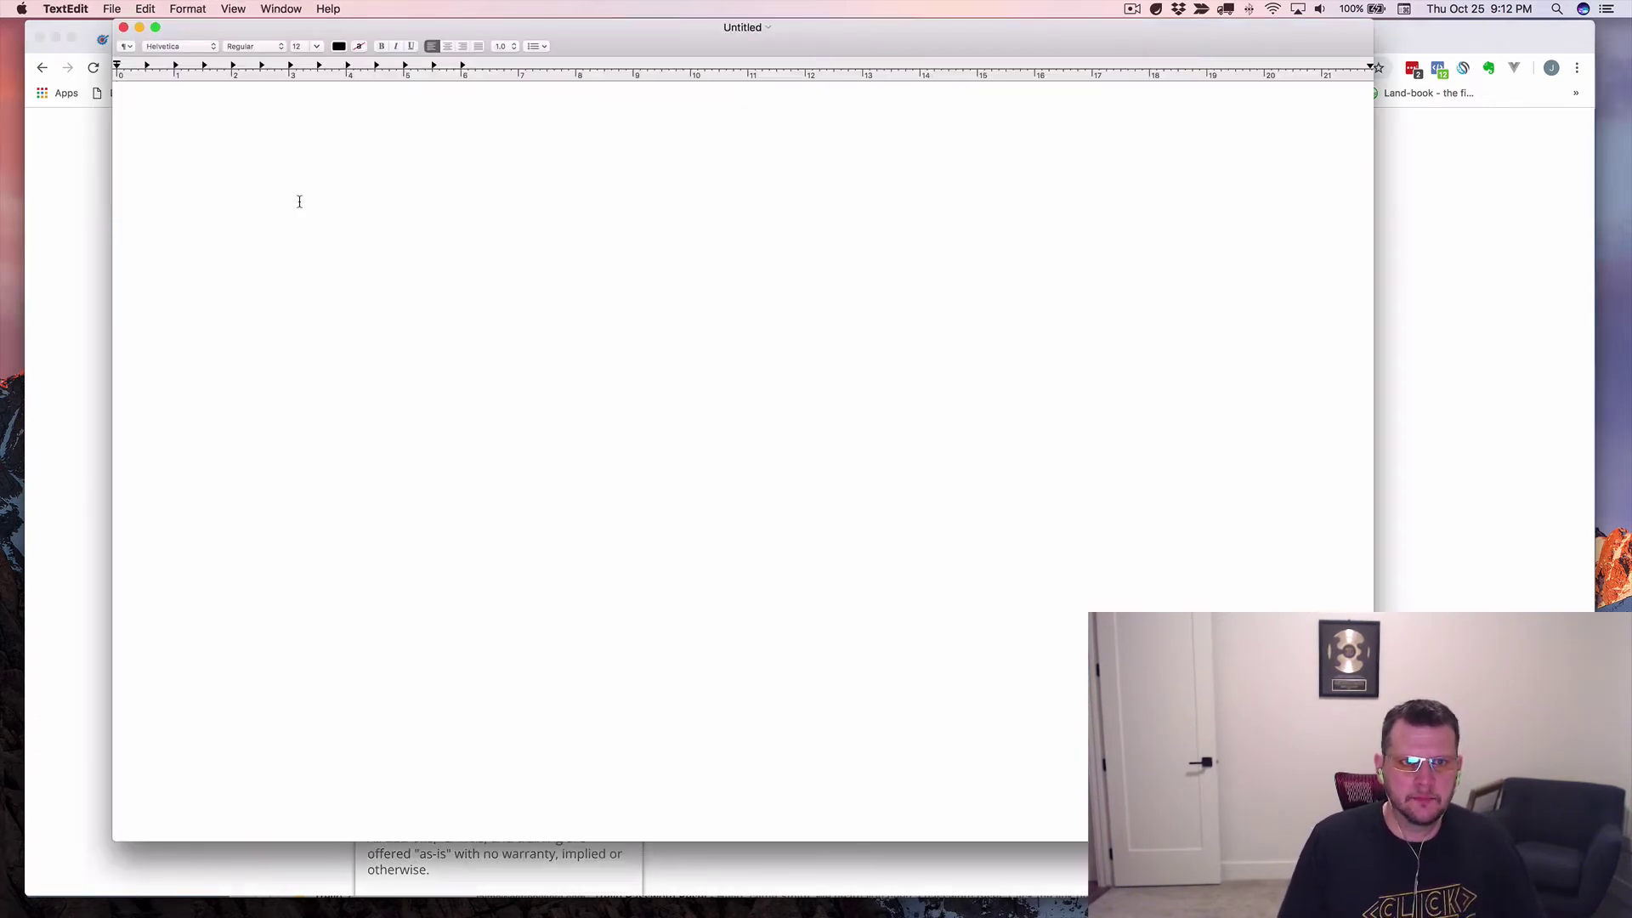
pyautogui.click(224, 7)
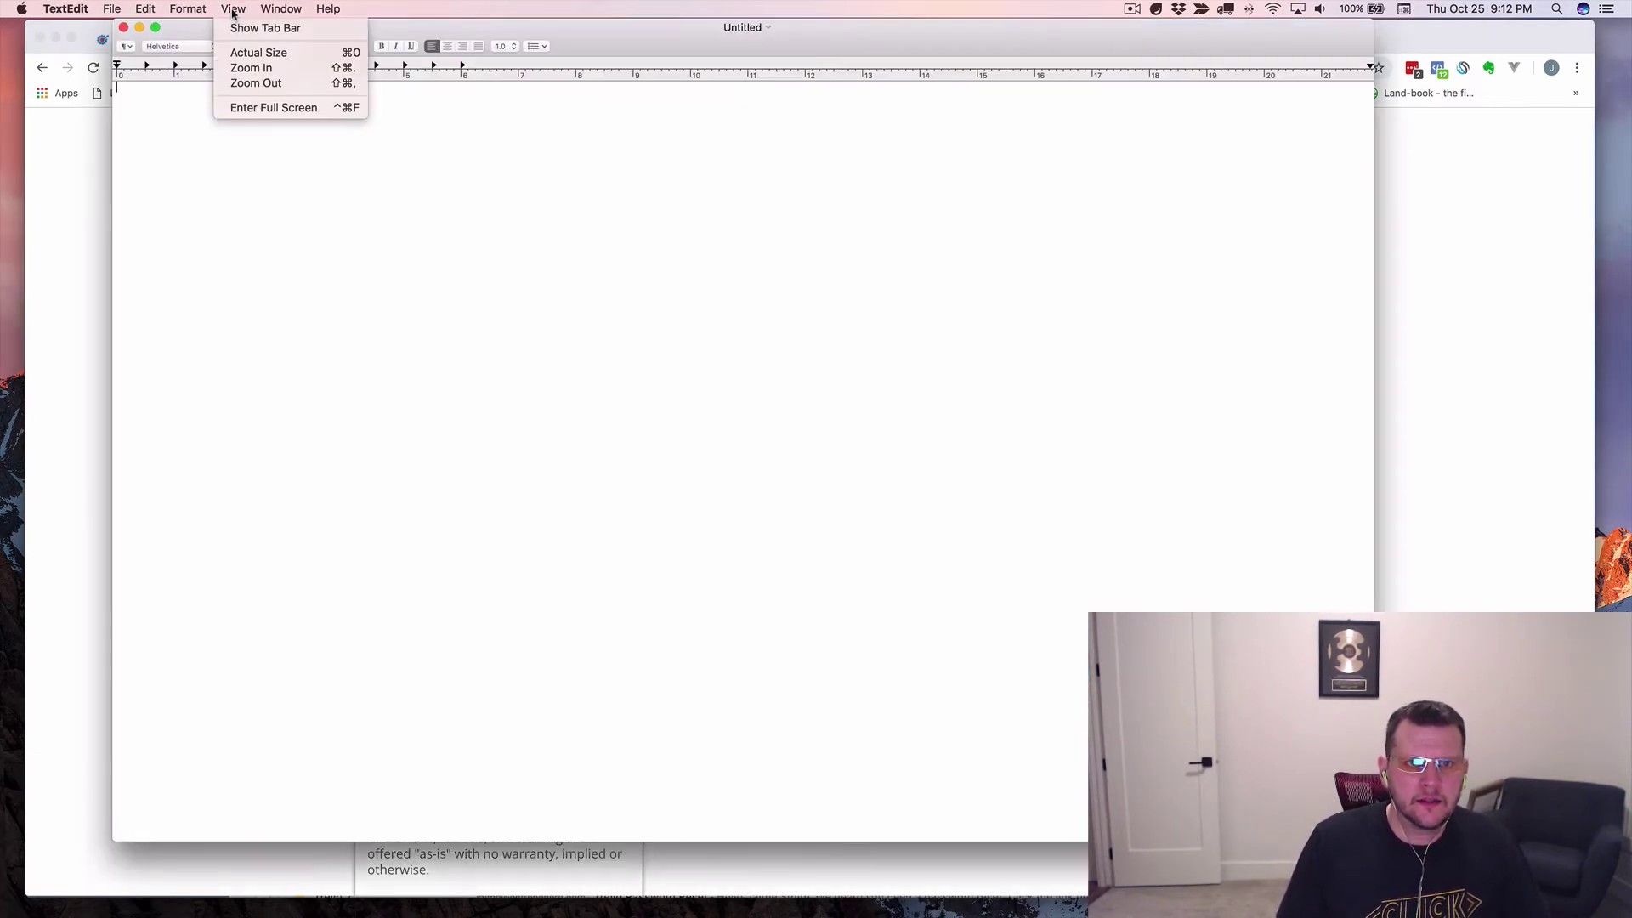
pyautogui.click(276, 72)
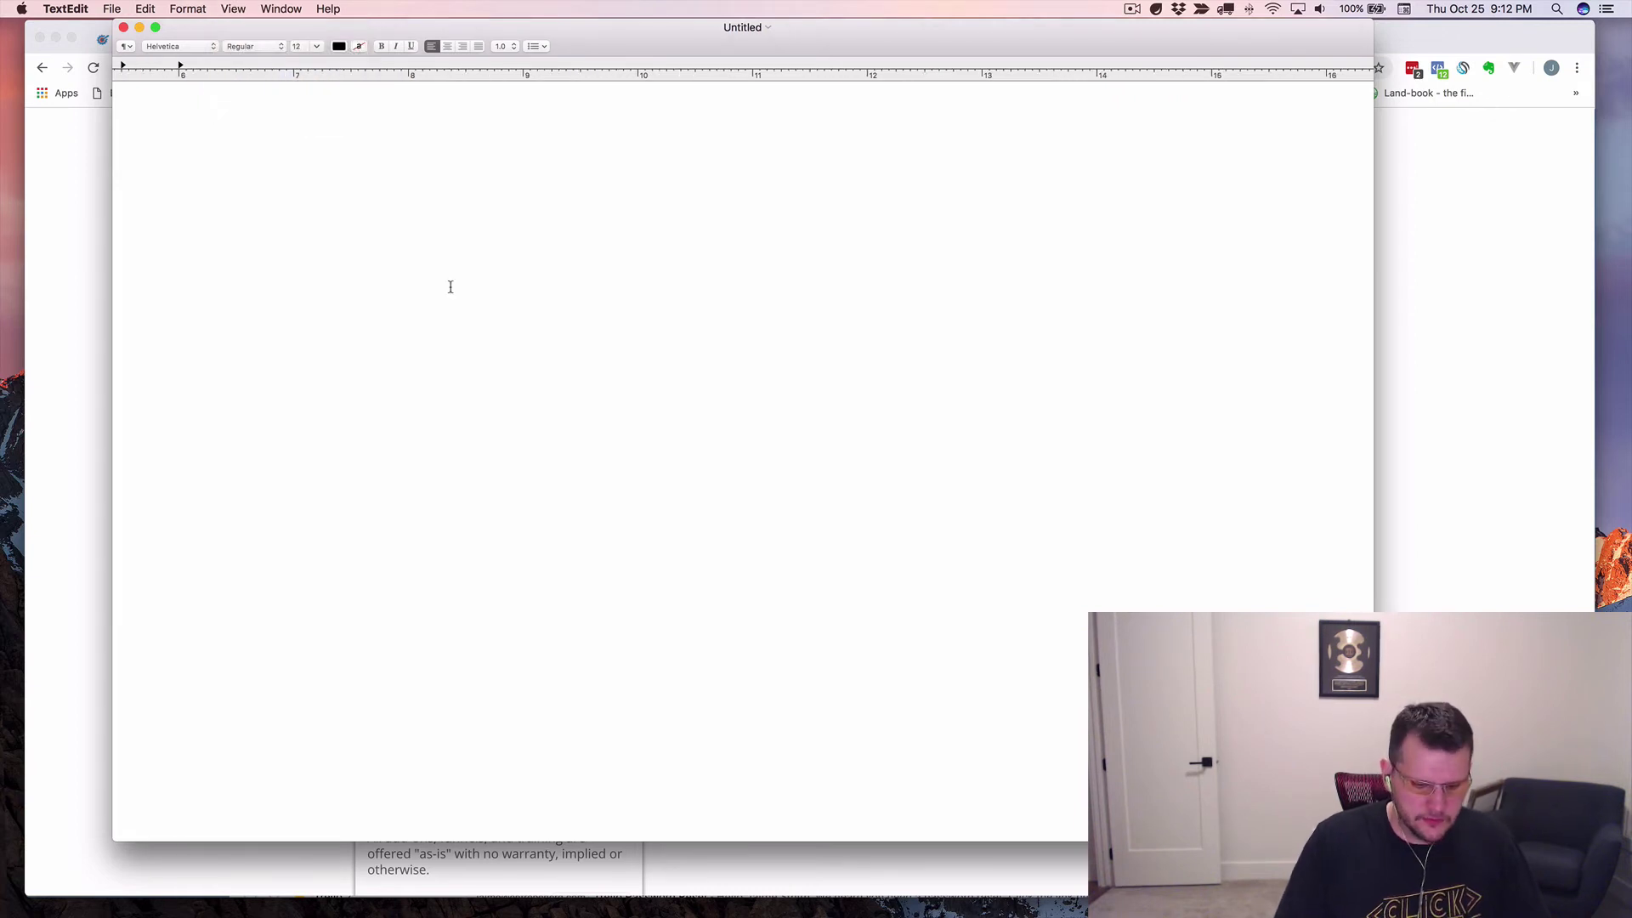
pyautogui.press('super+shift+period')
pyautogui.press('super+shift+period')
pyautogui.press('super+shift+period')
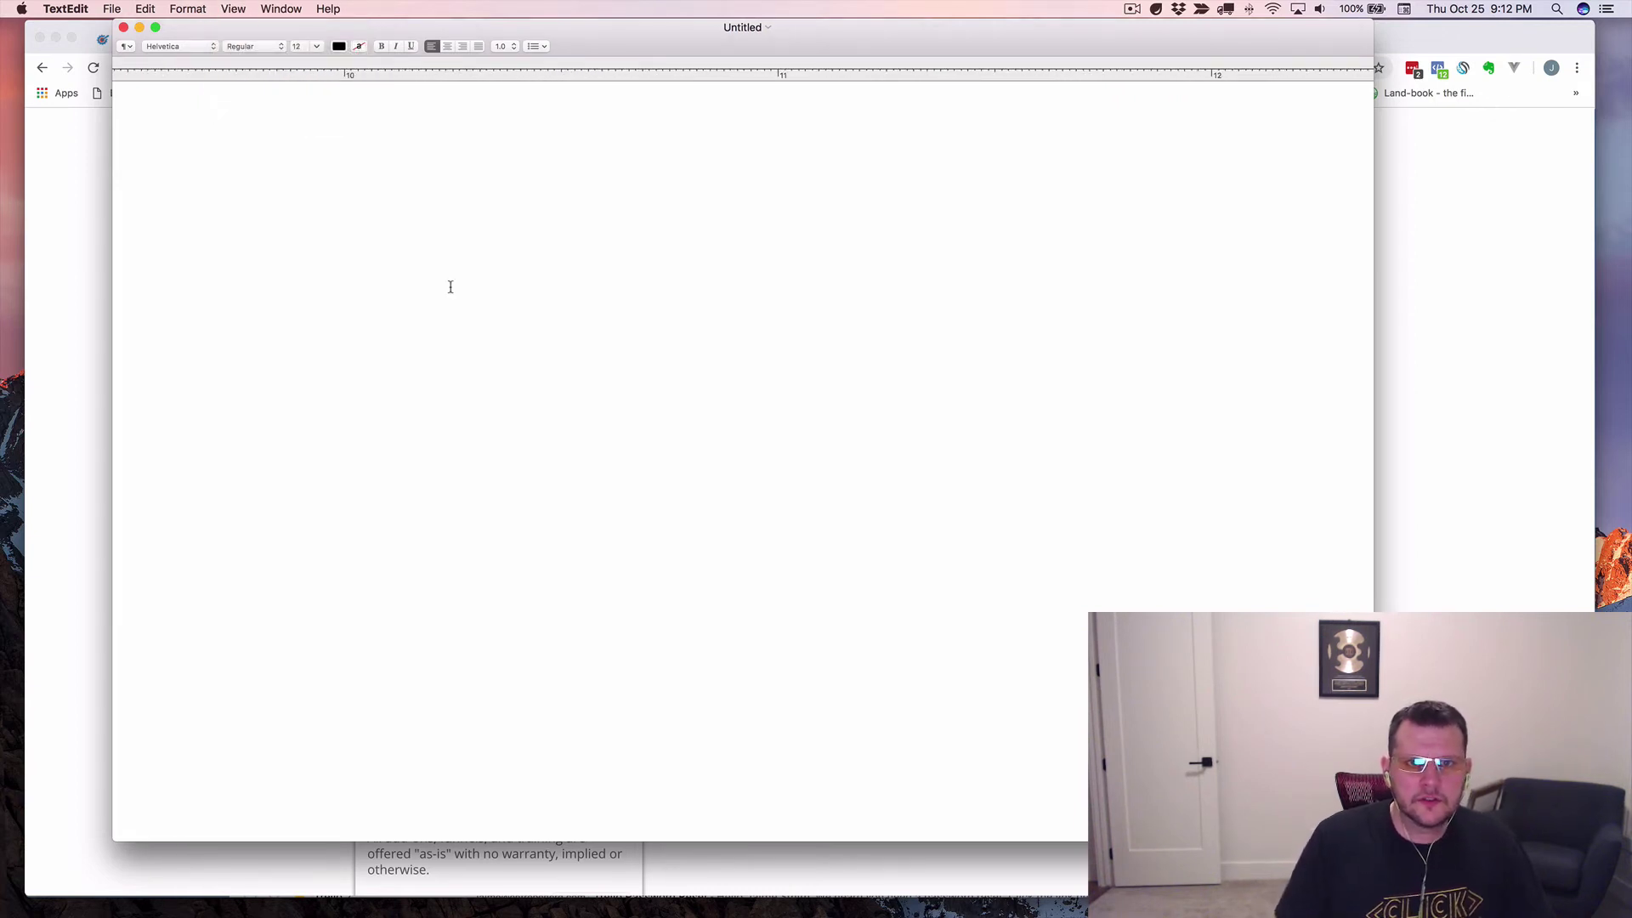
pyautogui.hscroll(-20, 479, 285)
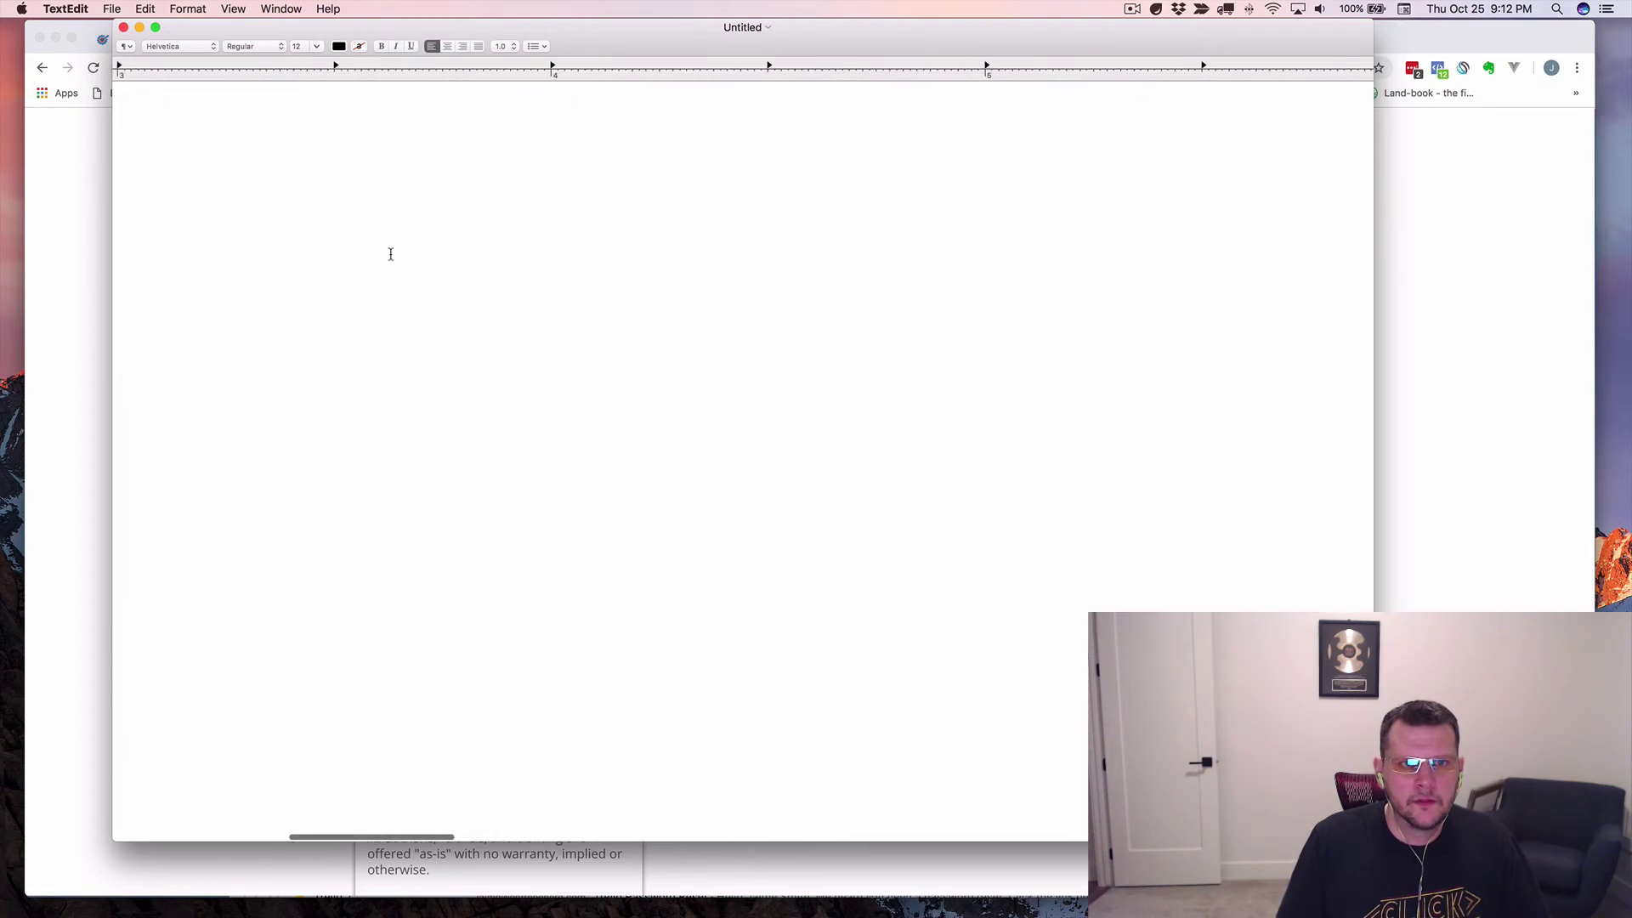
pyautogui.hscroll(-5, 387, 254)
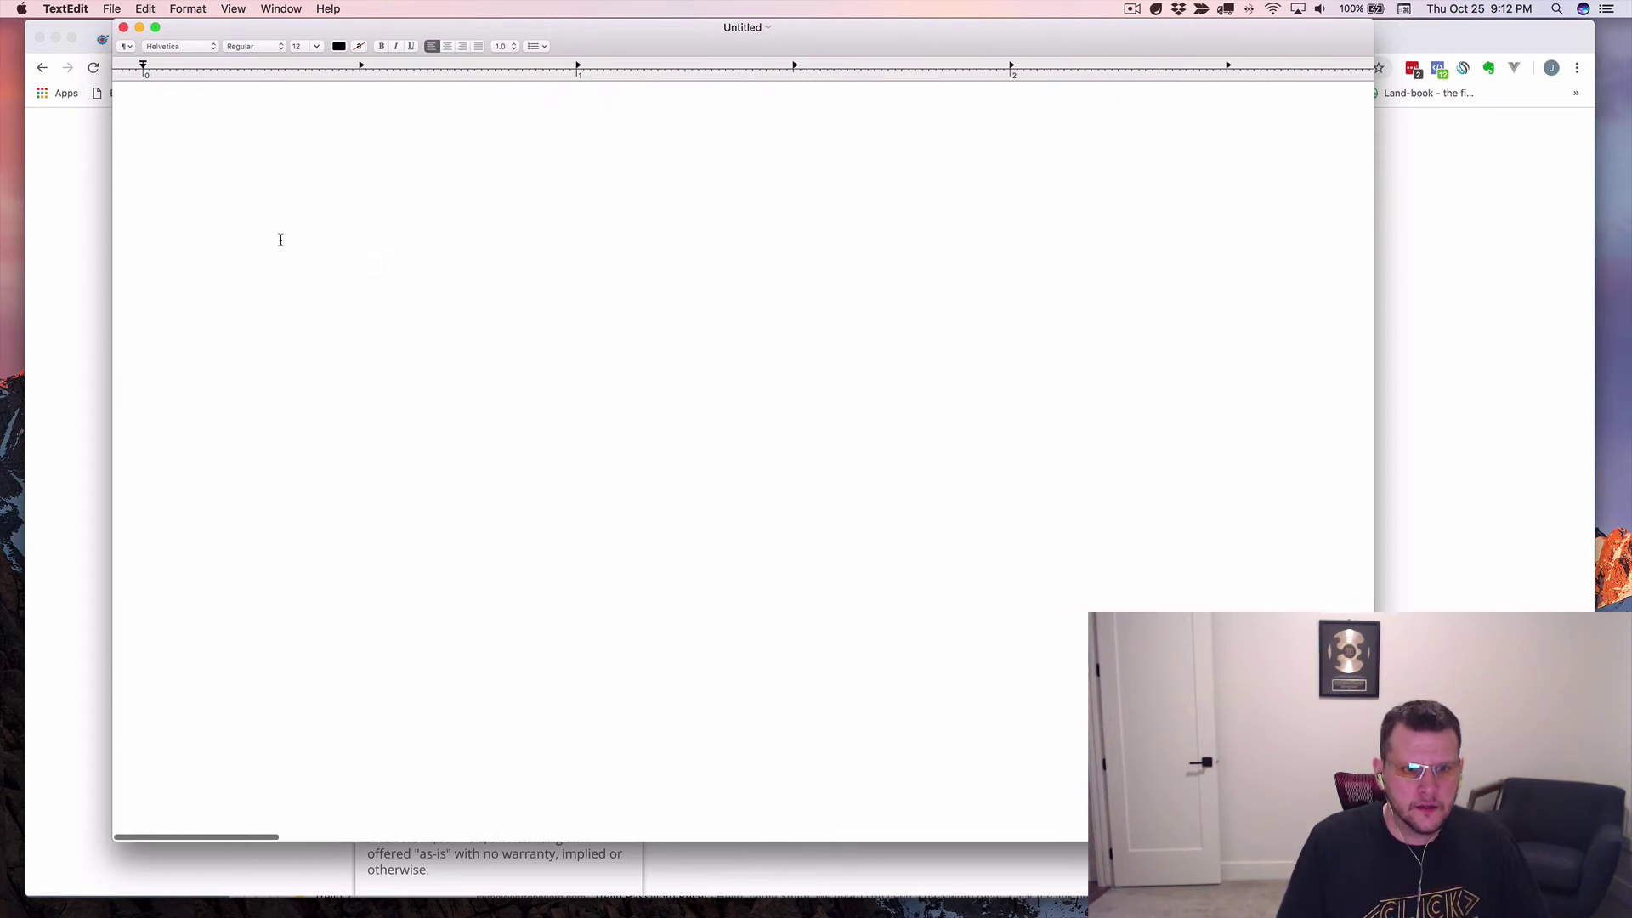
# Paste the promo-code script, then zoom out so whole lines fit.
pyautogui.press('super+v')
pyautogui.scroll(3, 277, 240)
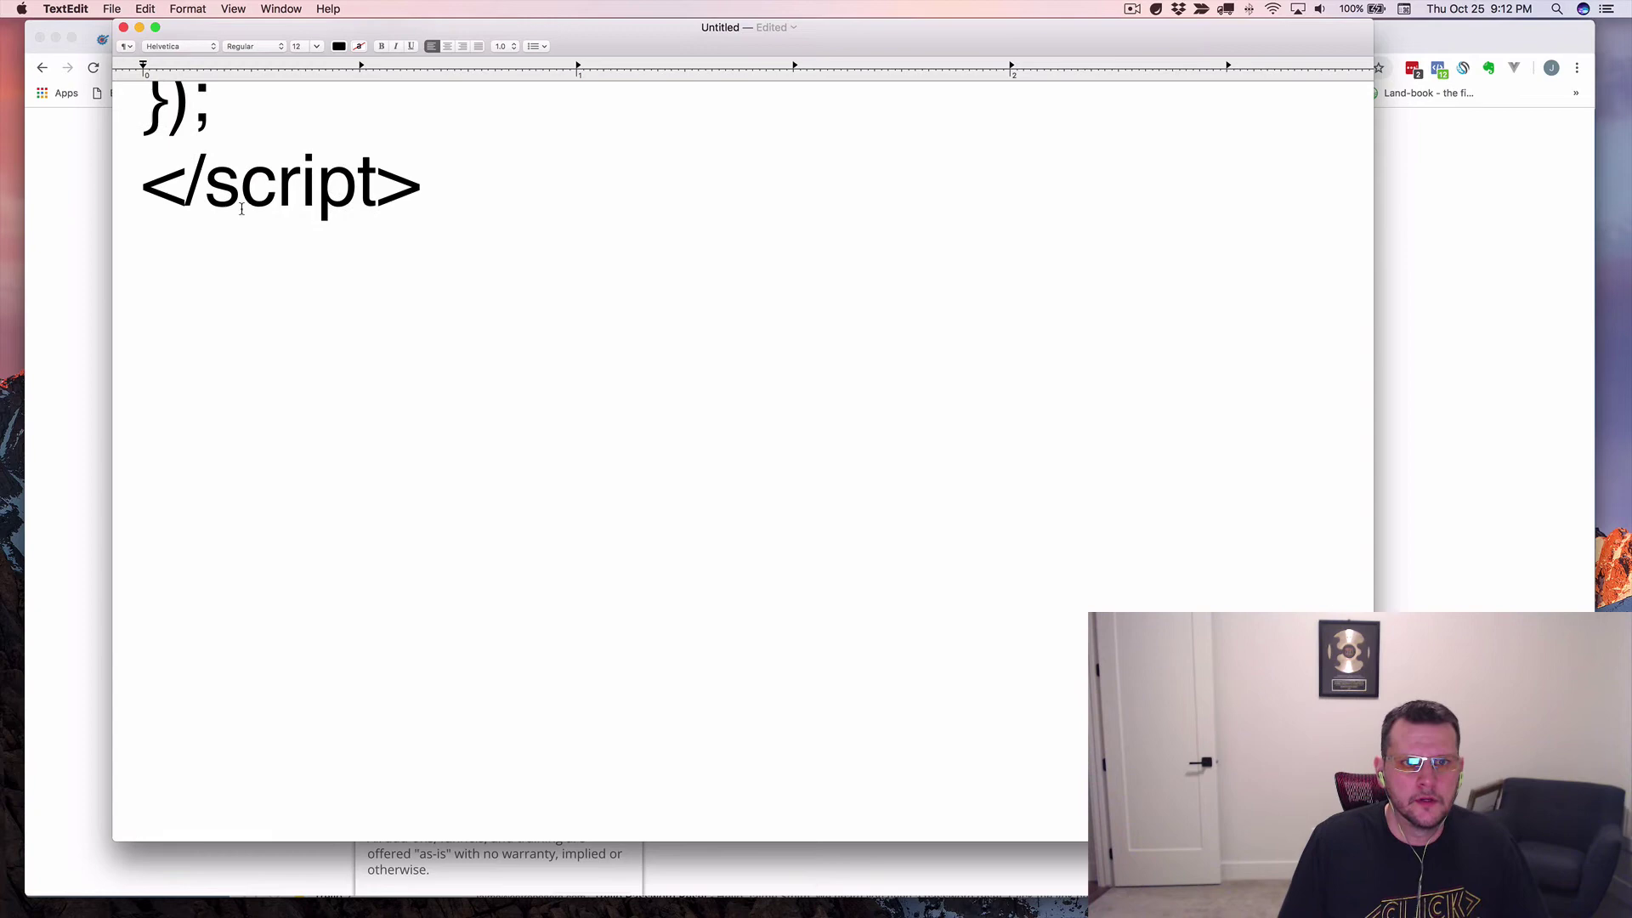
pyautogui.scroll(15, 238, 205)
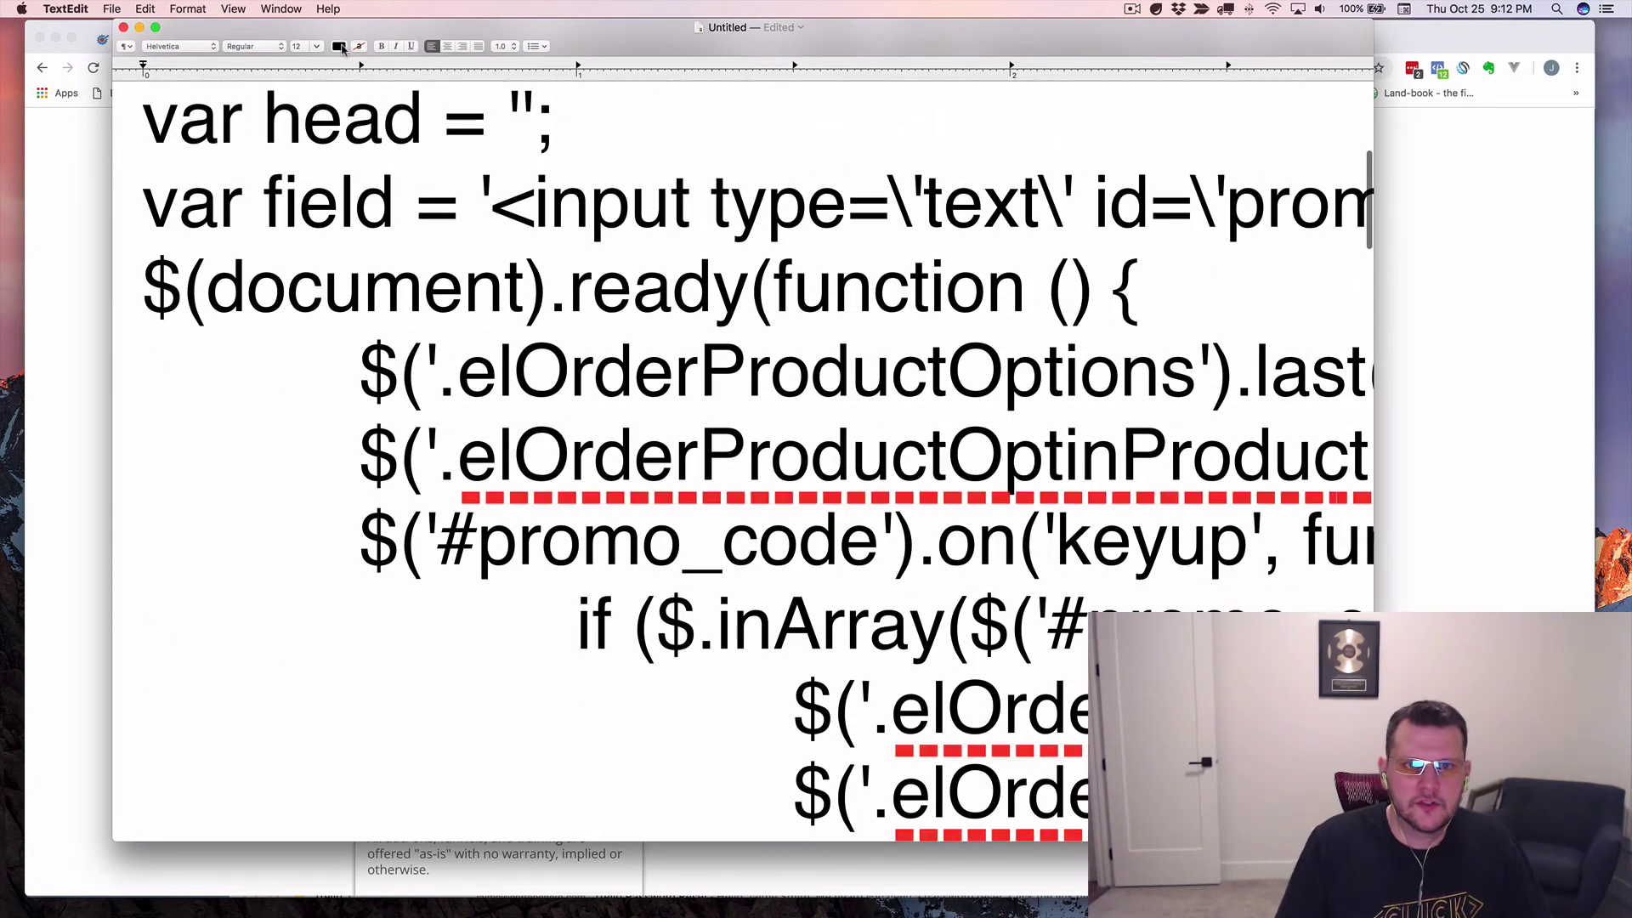
pyautogui.click(239, 11)
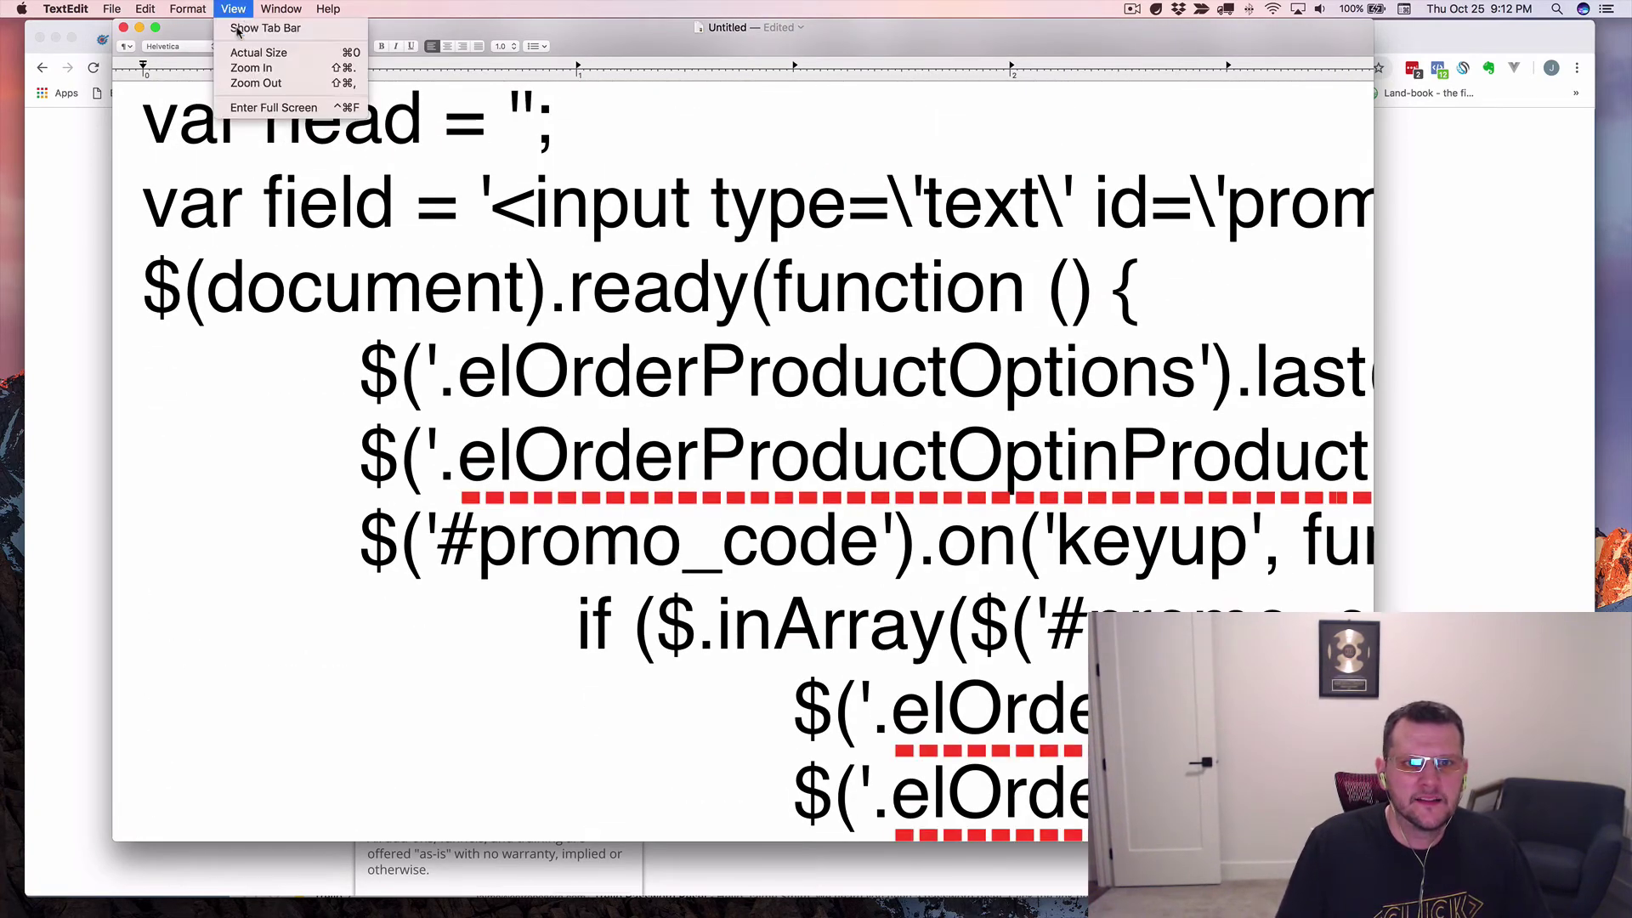
pyautogui.click(272, 84)
pyautogui.scroll(3, 740, 458)
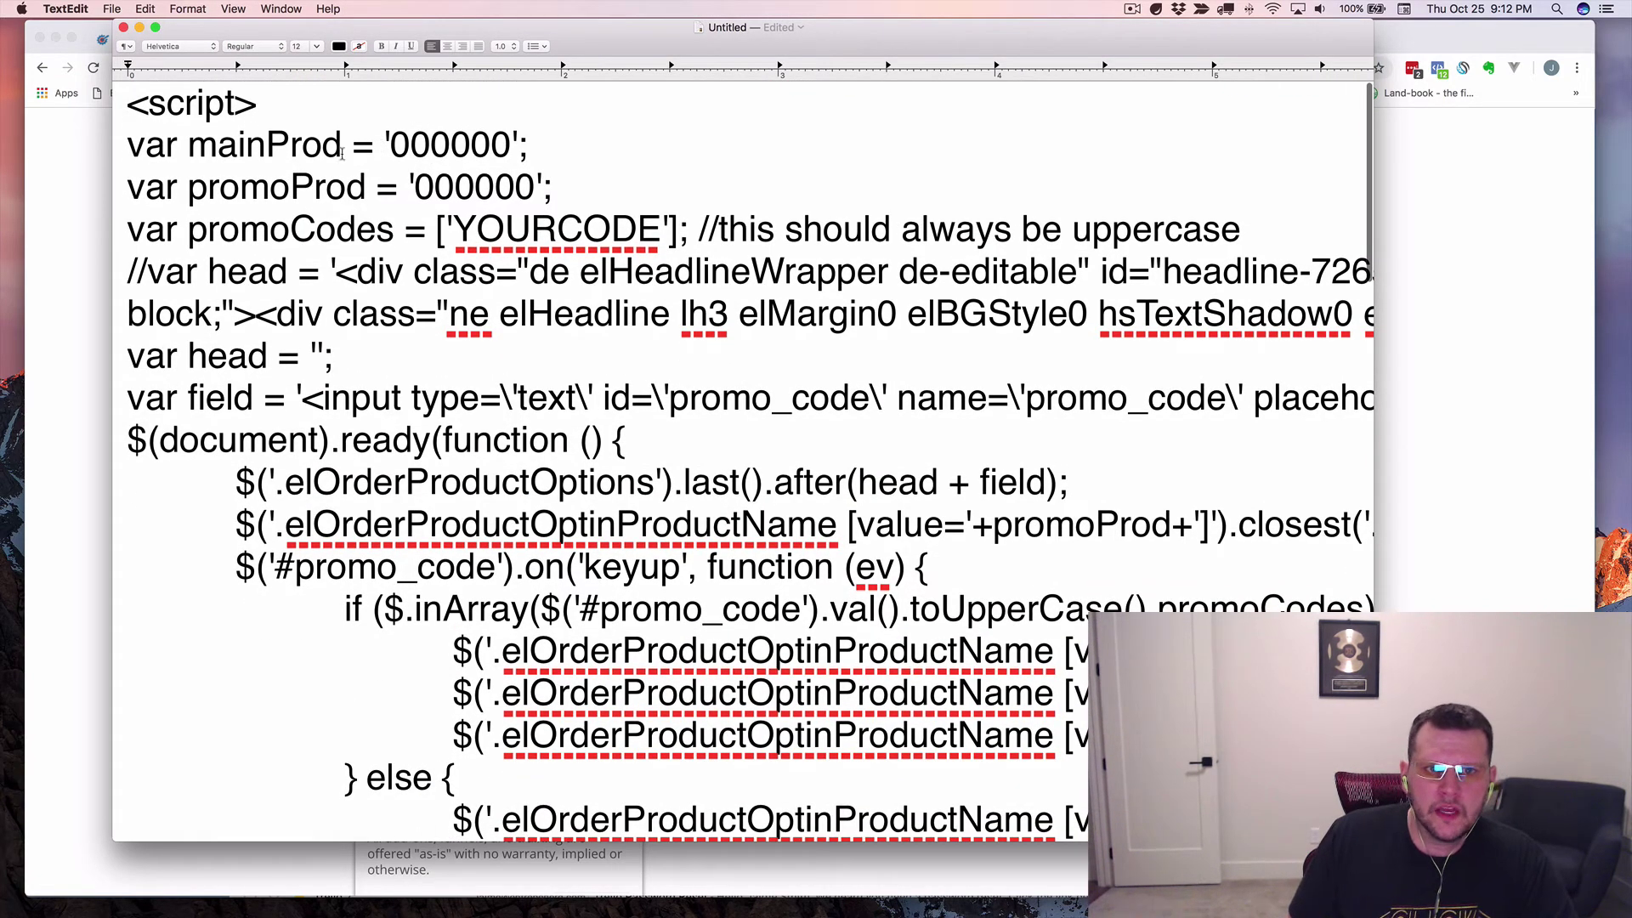
# Replace mainProd's '000000' with a typed quote, which turns curly, then clear the whole document.
pyautogui.moveTo(383, 145); pyautogui.dragTo(520, 142)
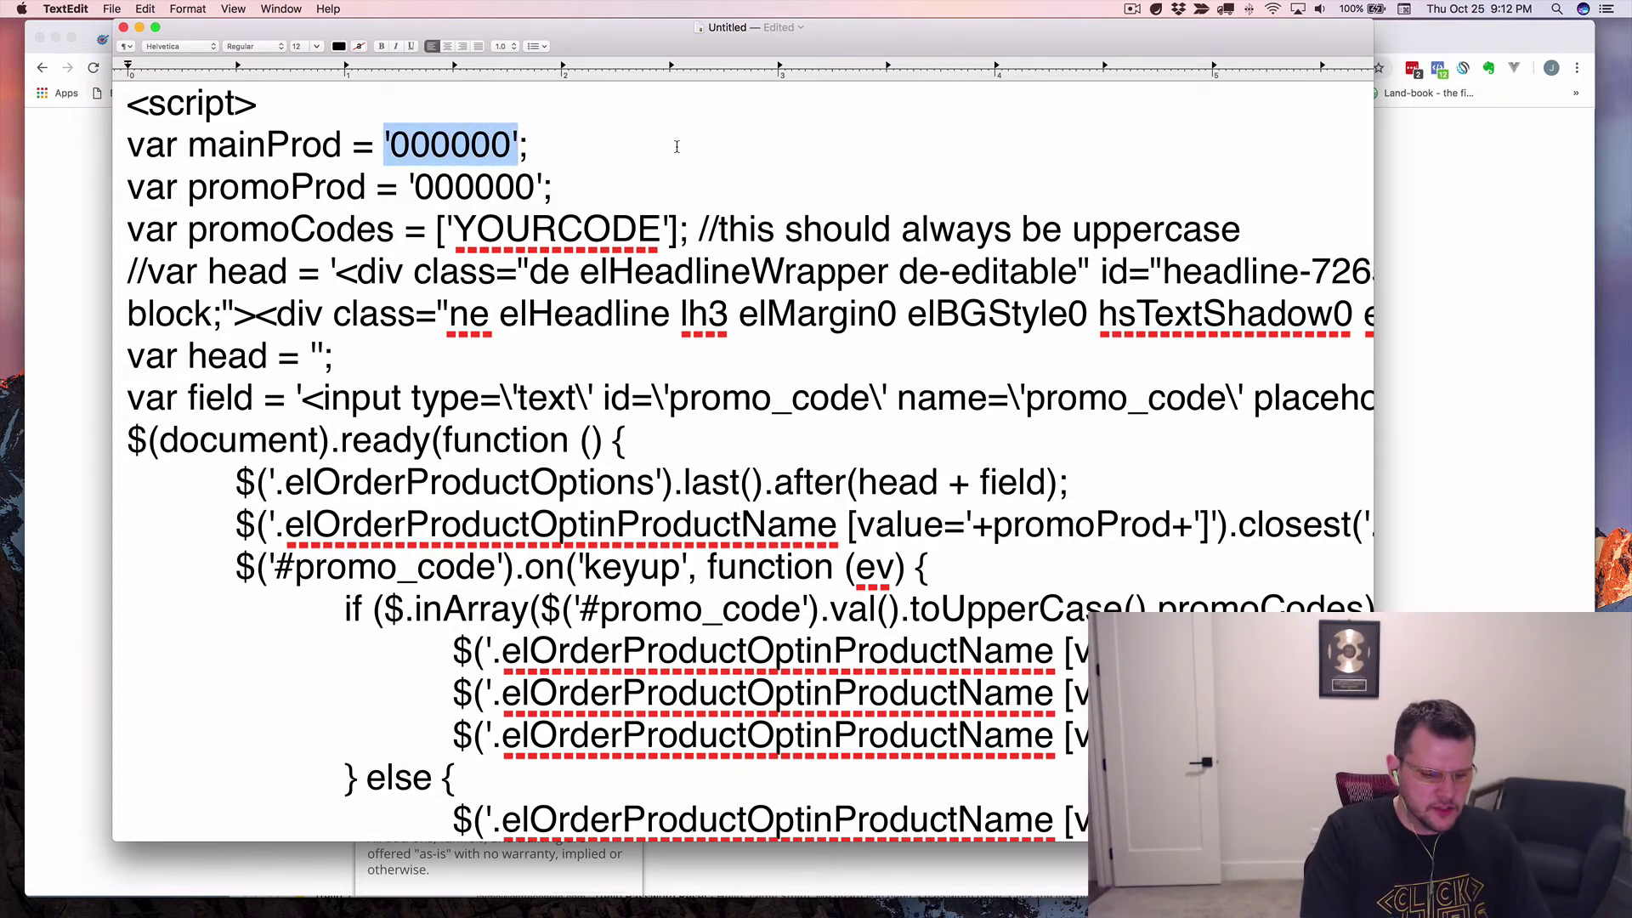
pyautogui.write("'")
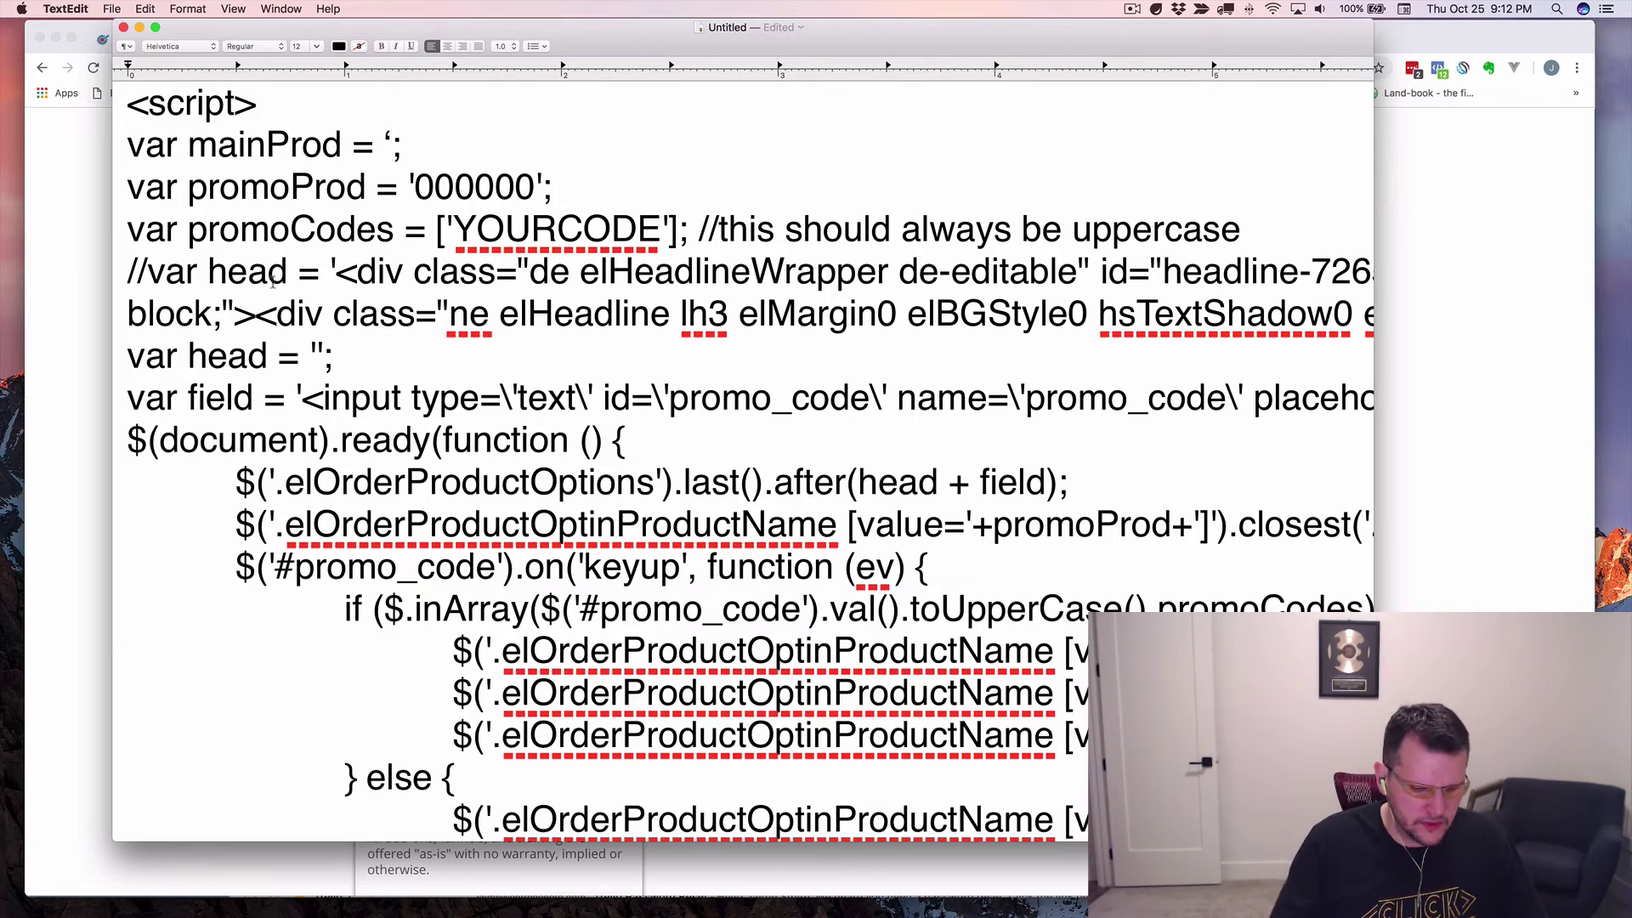
pyautogui.press('super+a')
pyautogui.press('BackSpace')
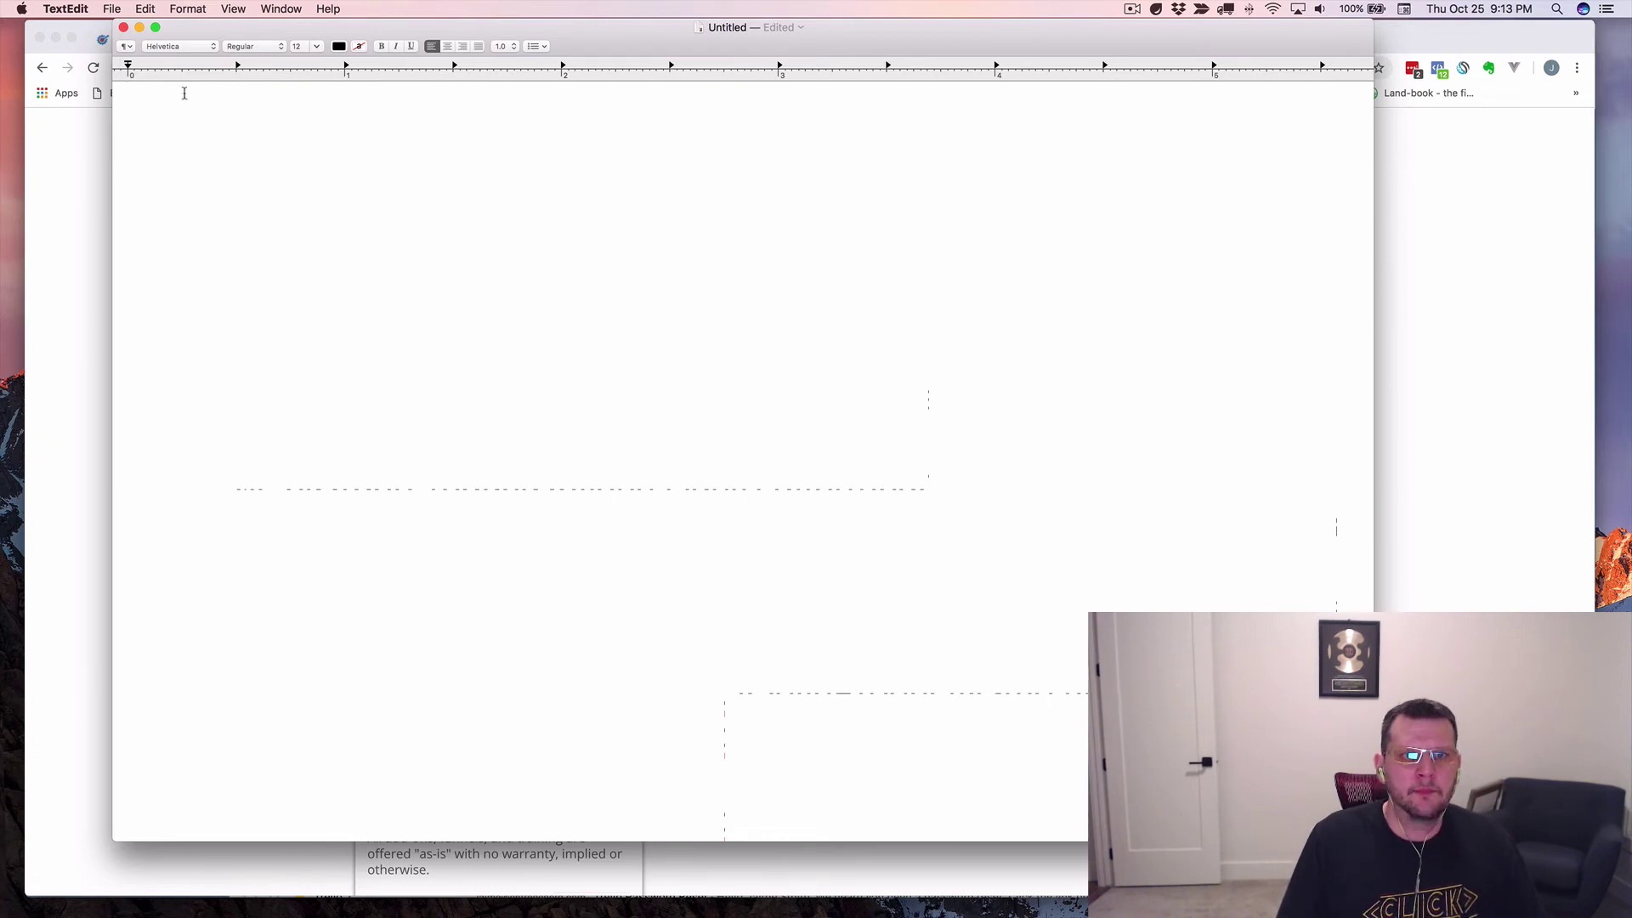
# Make the document plain text, paste the script, and retype the quote for mainProd's value.
pyautogui.click(184, 10)
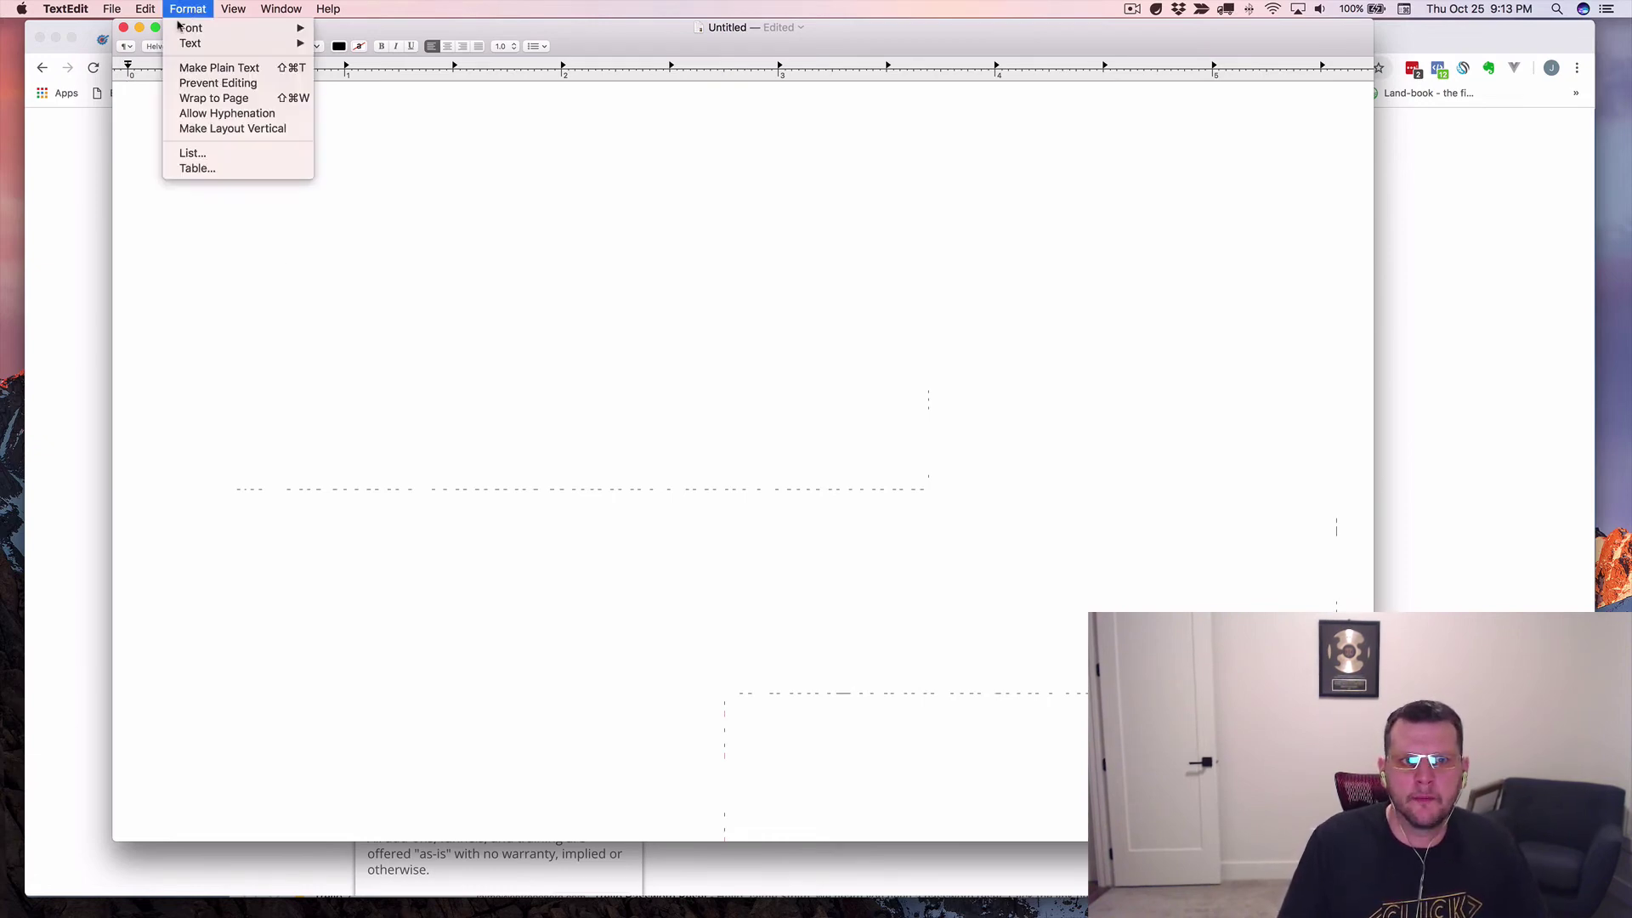
pyautogui.click(217, 68)
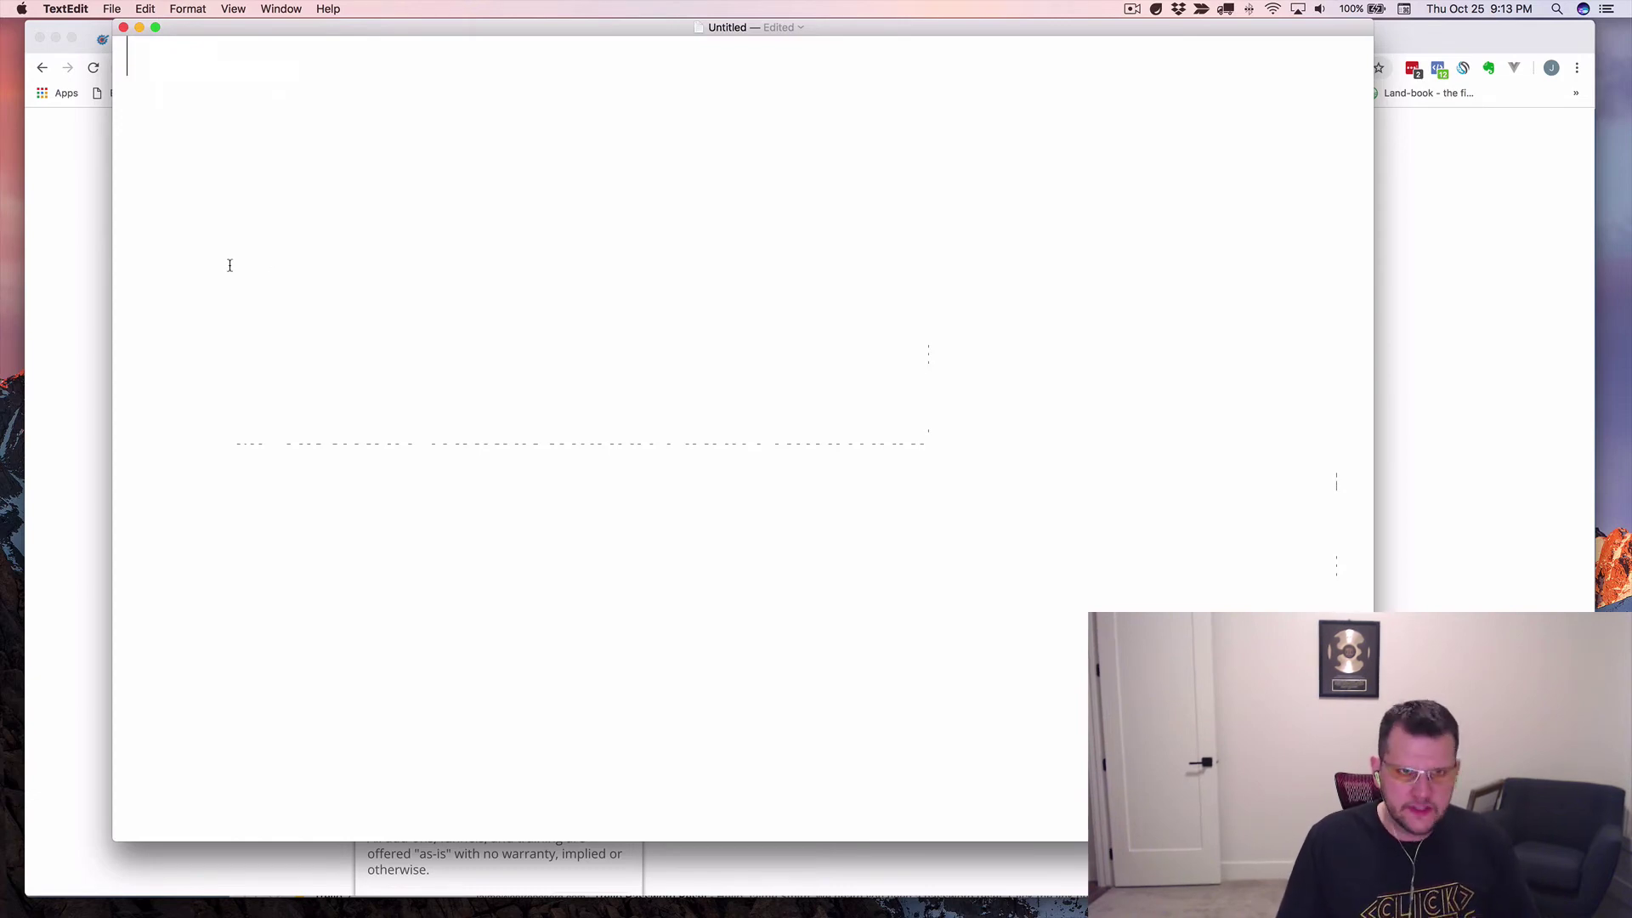
pyautogui.press('super+v')
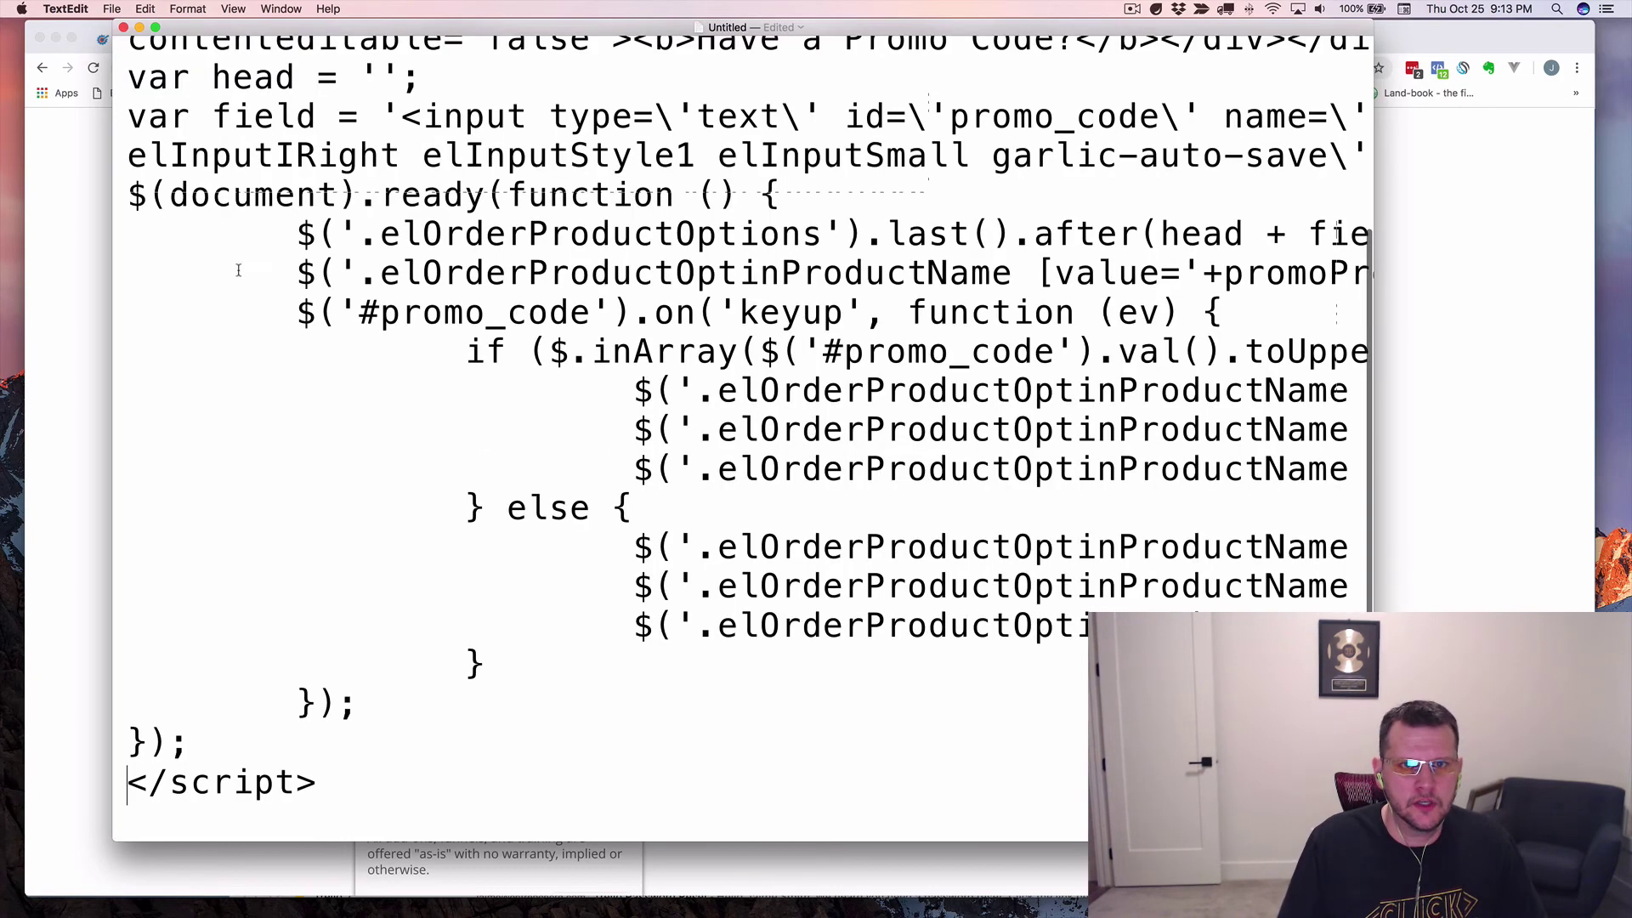
pyautogui.scroll(15, 225, 247)
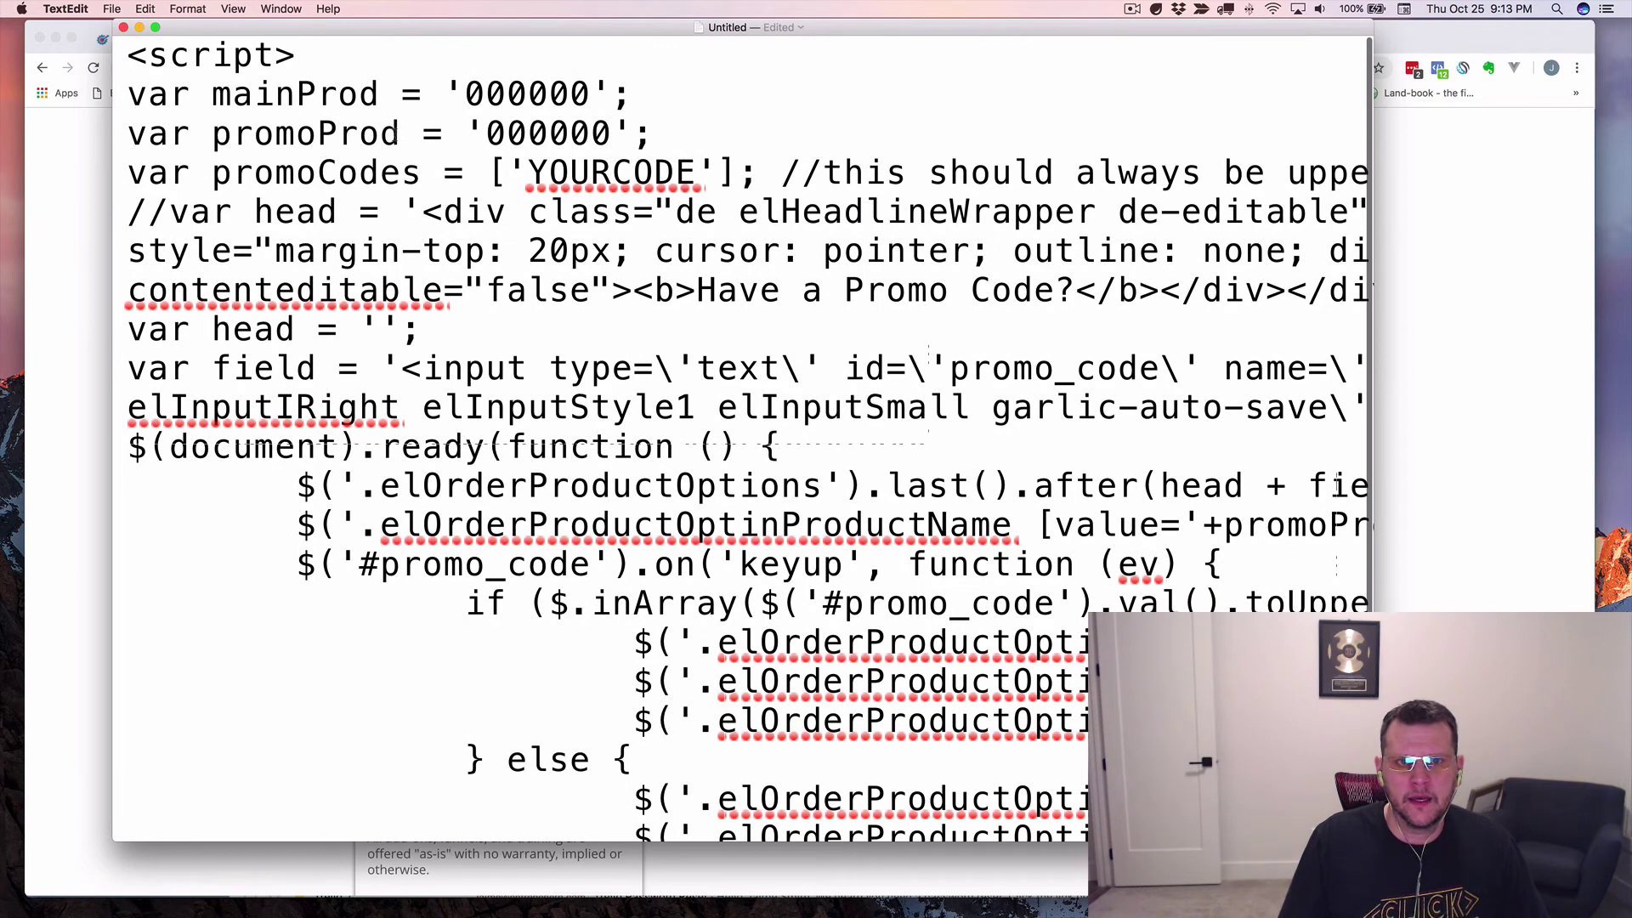
pyautogui.moveTo(443, 94); pyautogui.dragTo(486, 93)
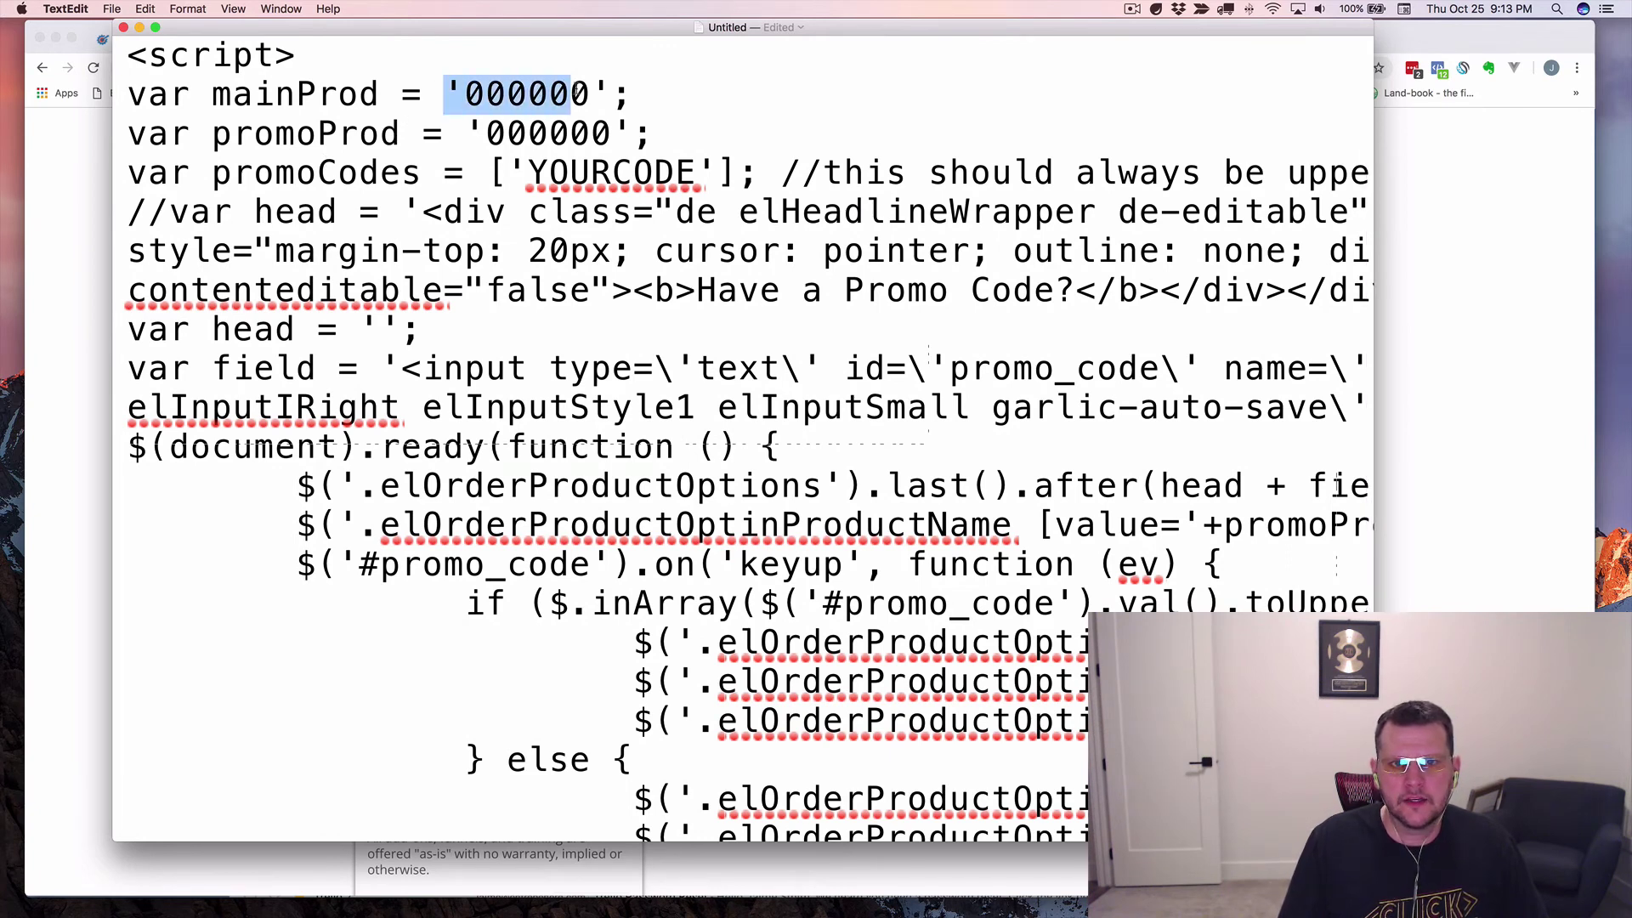
pyautogui.moveTo(575, 90); pyautogui.dragTo(602, 89)
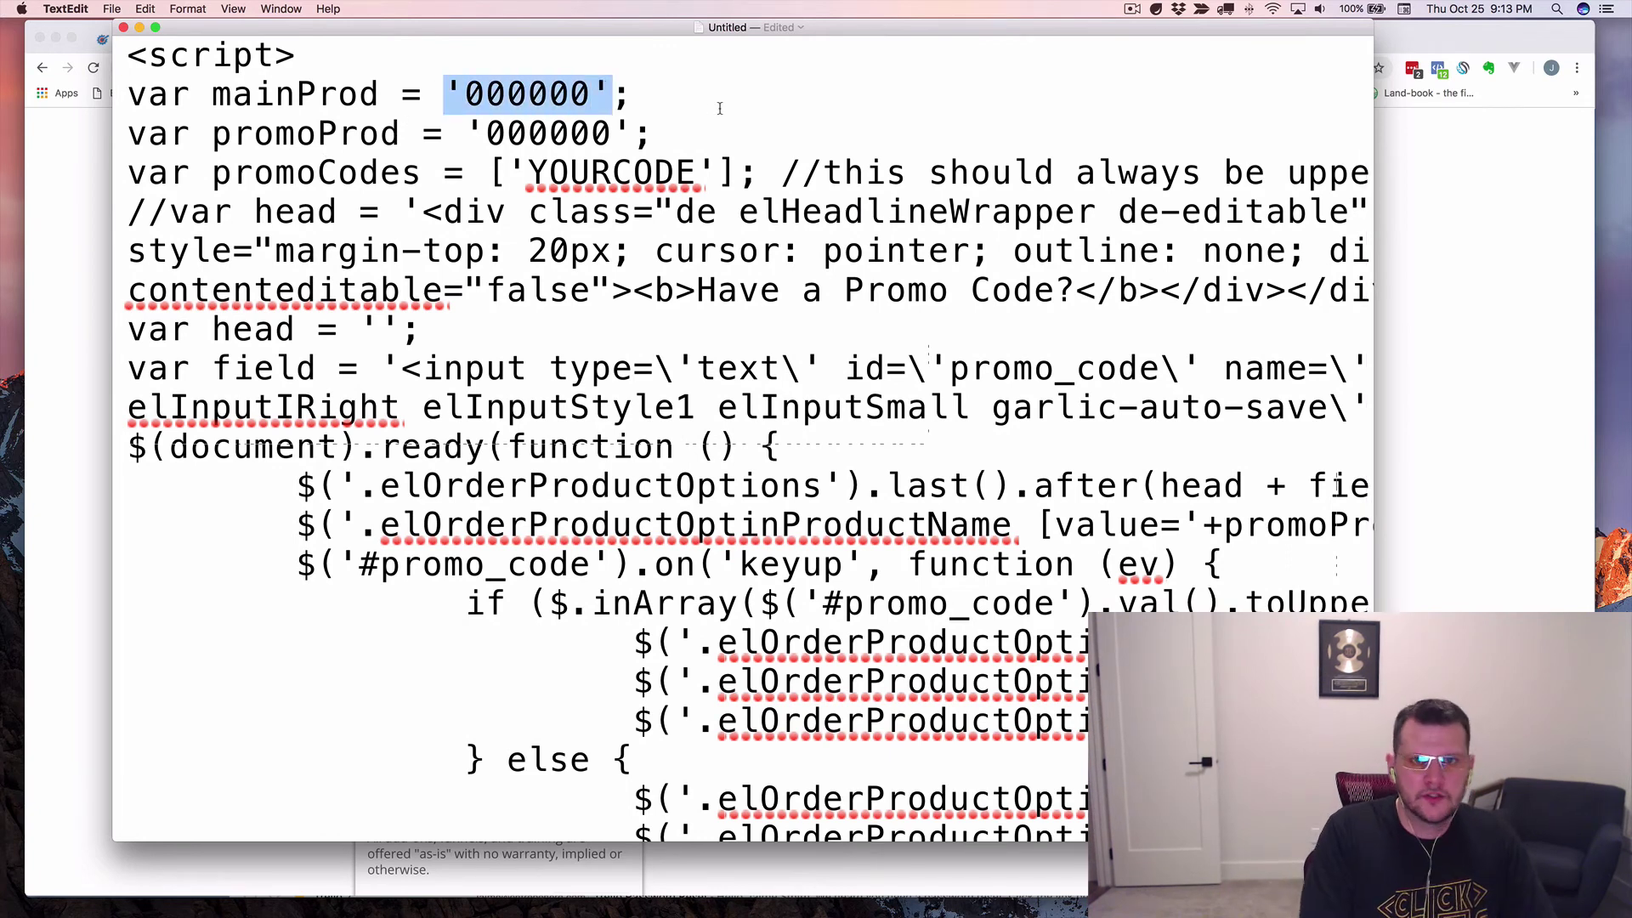
pyautogui.write("'")
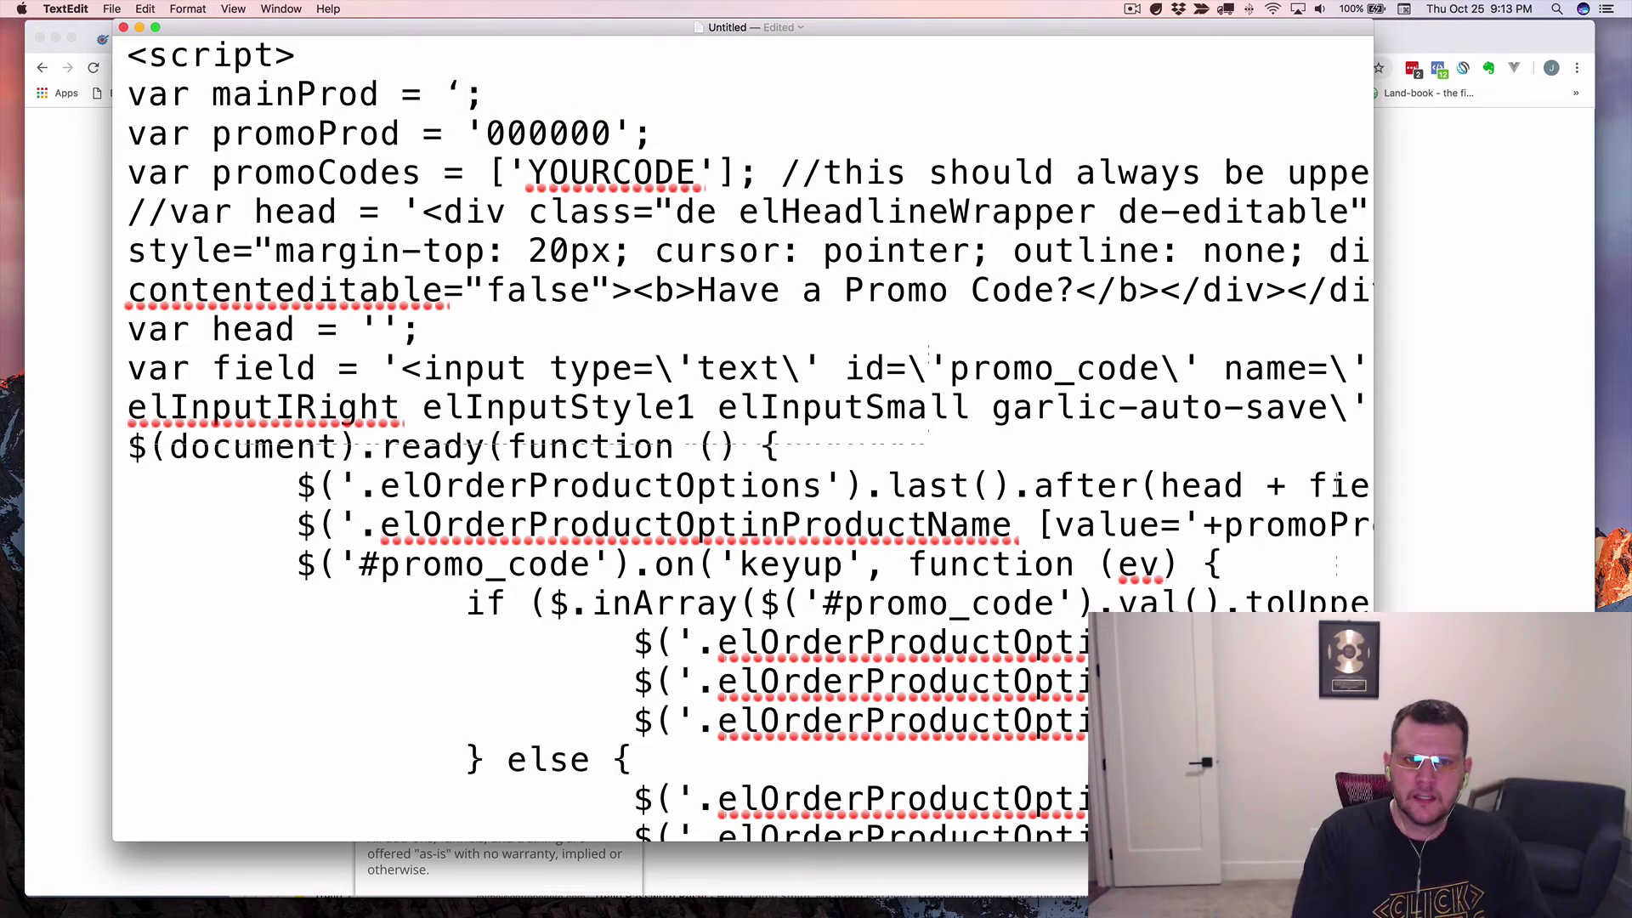
# Select the still-curly quote after mainProd = and discard the untitled document without saving.
pyautogui.moveTo(444, 90); pyautogui.dragTo(468, 88)
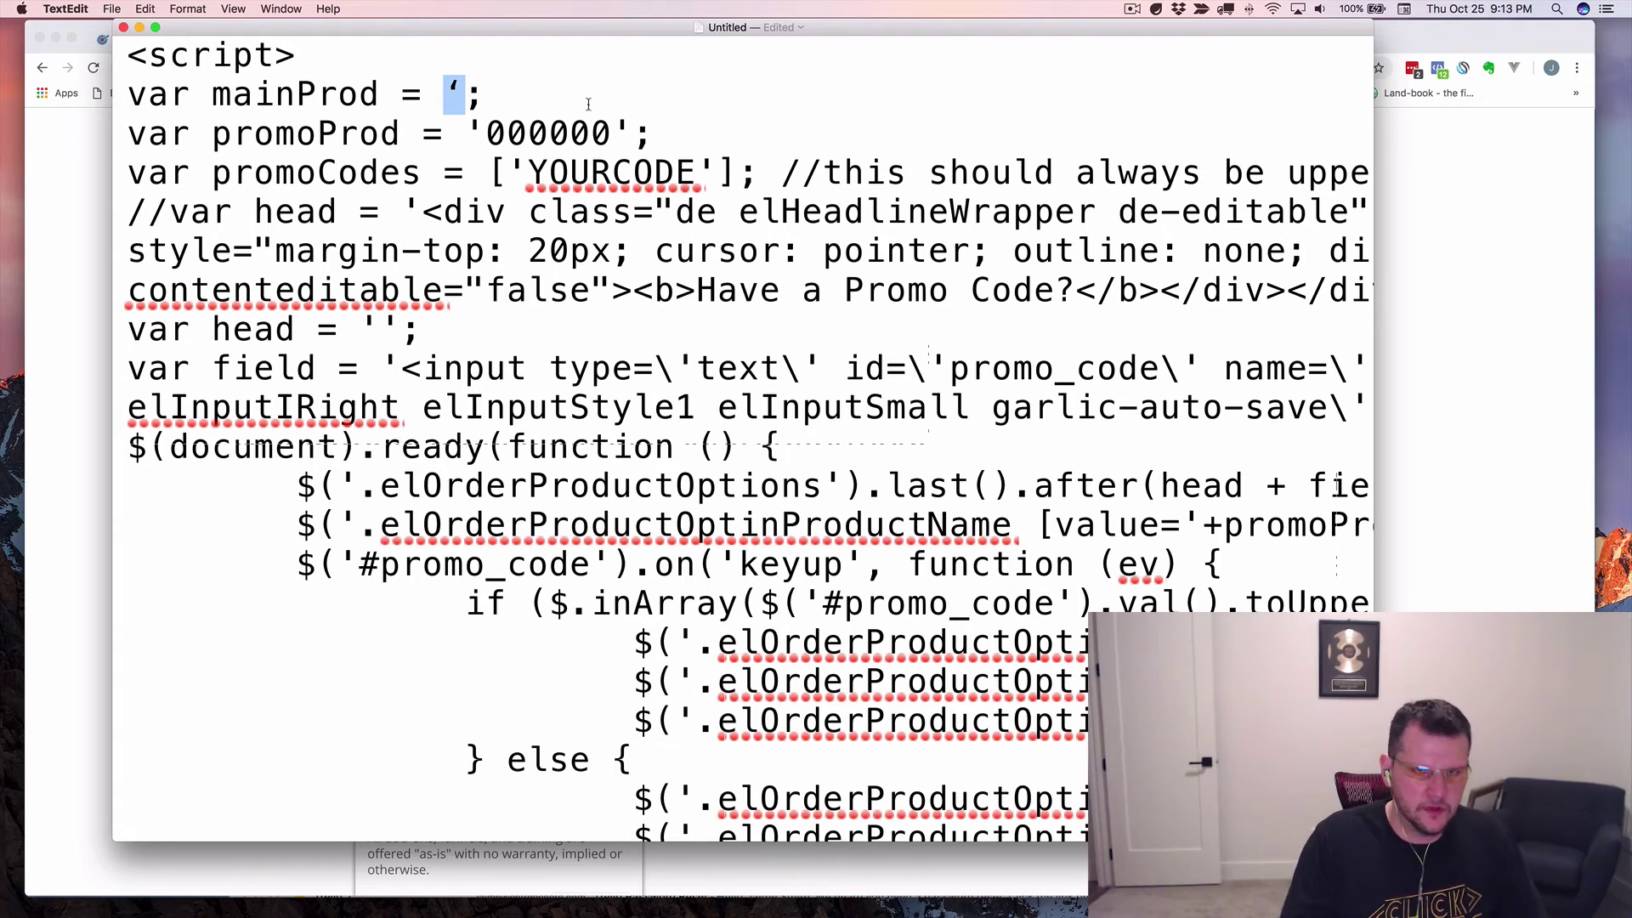
pyautogui.press('super+s')
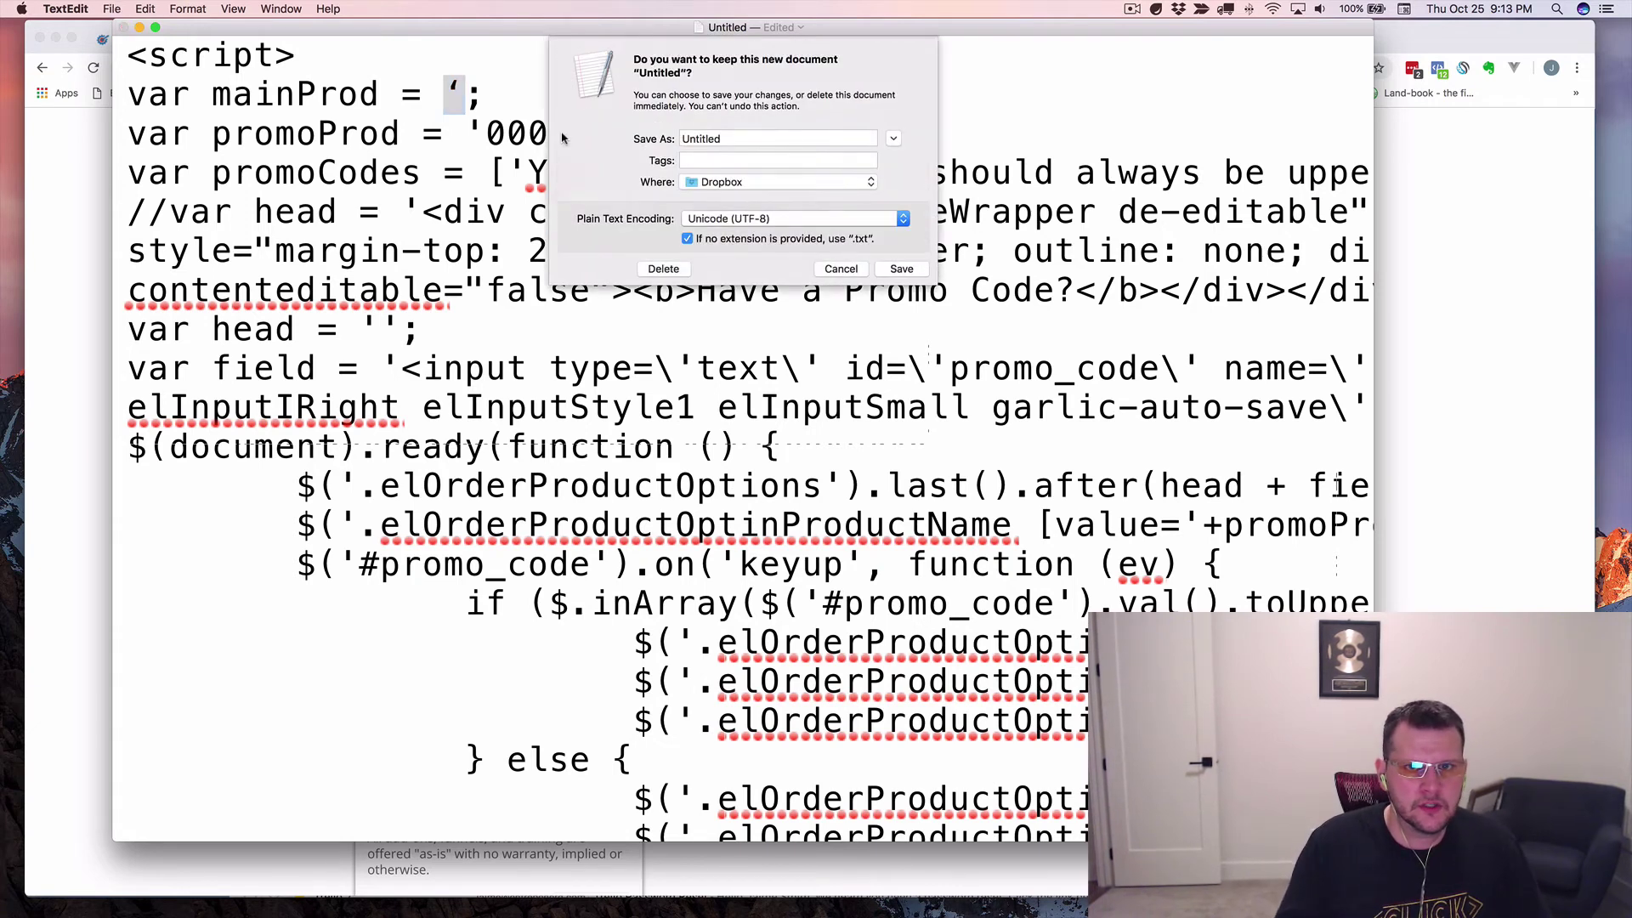
pyautogui.press('Escape')
pyautogui.press('super+m')
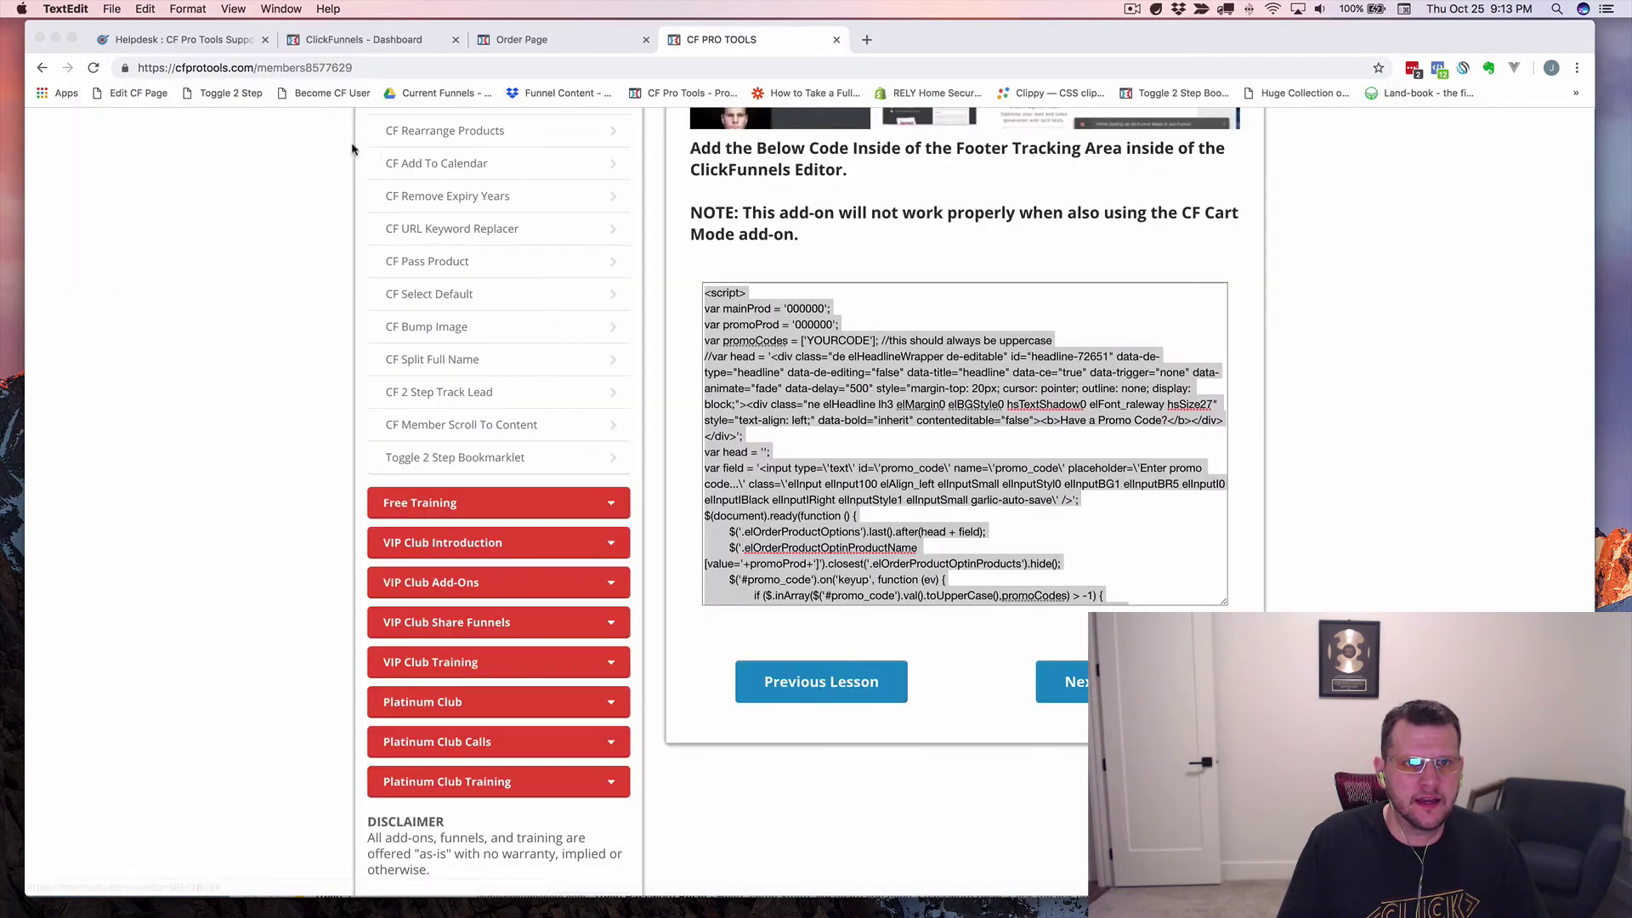
# In TextEdit Preferences, turn off smart quotes and smart dashes and make new documents plain text.
pyautogui.click(65, 10)
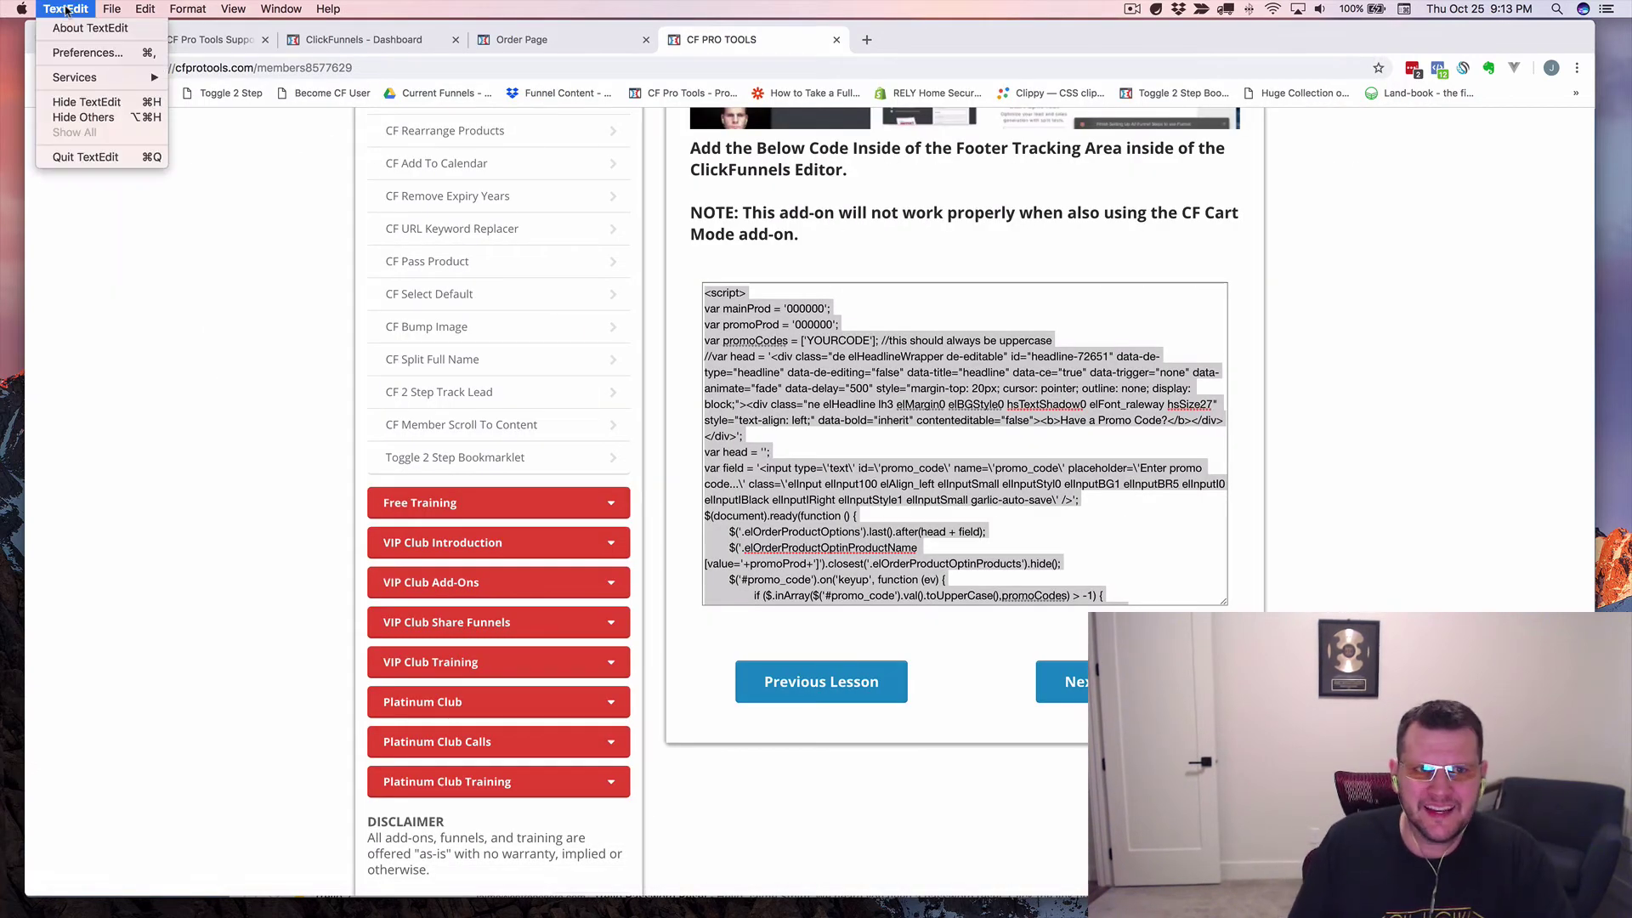
pyautogui.click(80, 55)
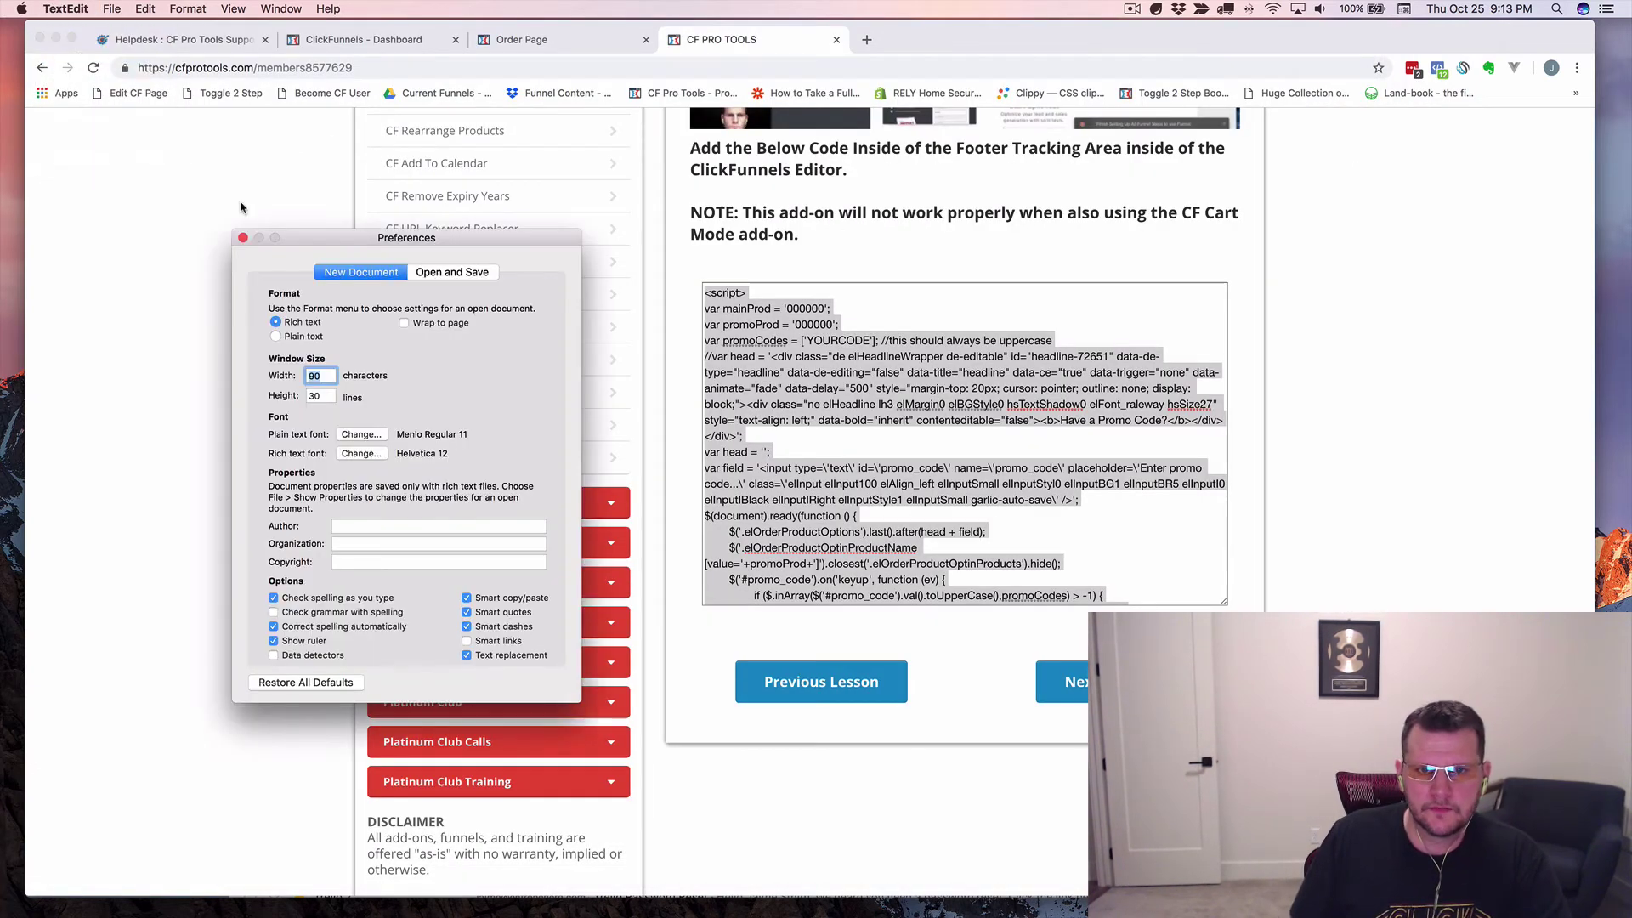
pyautogui.click(465, 598)
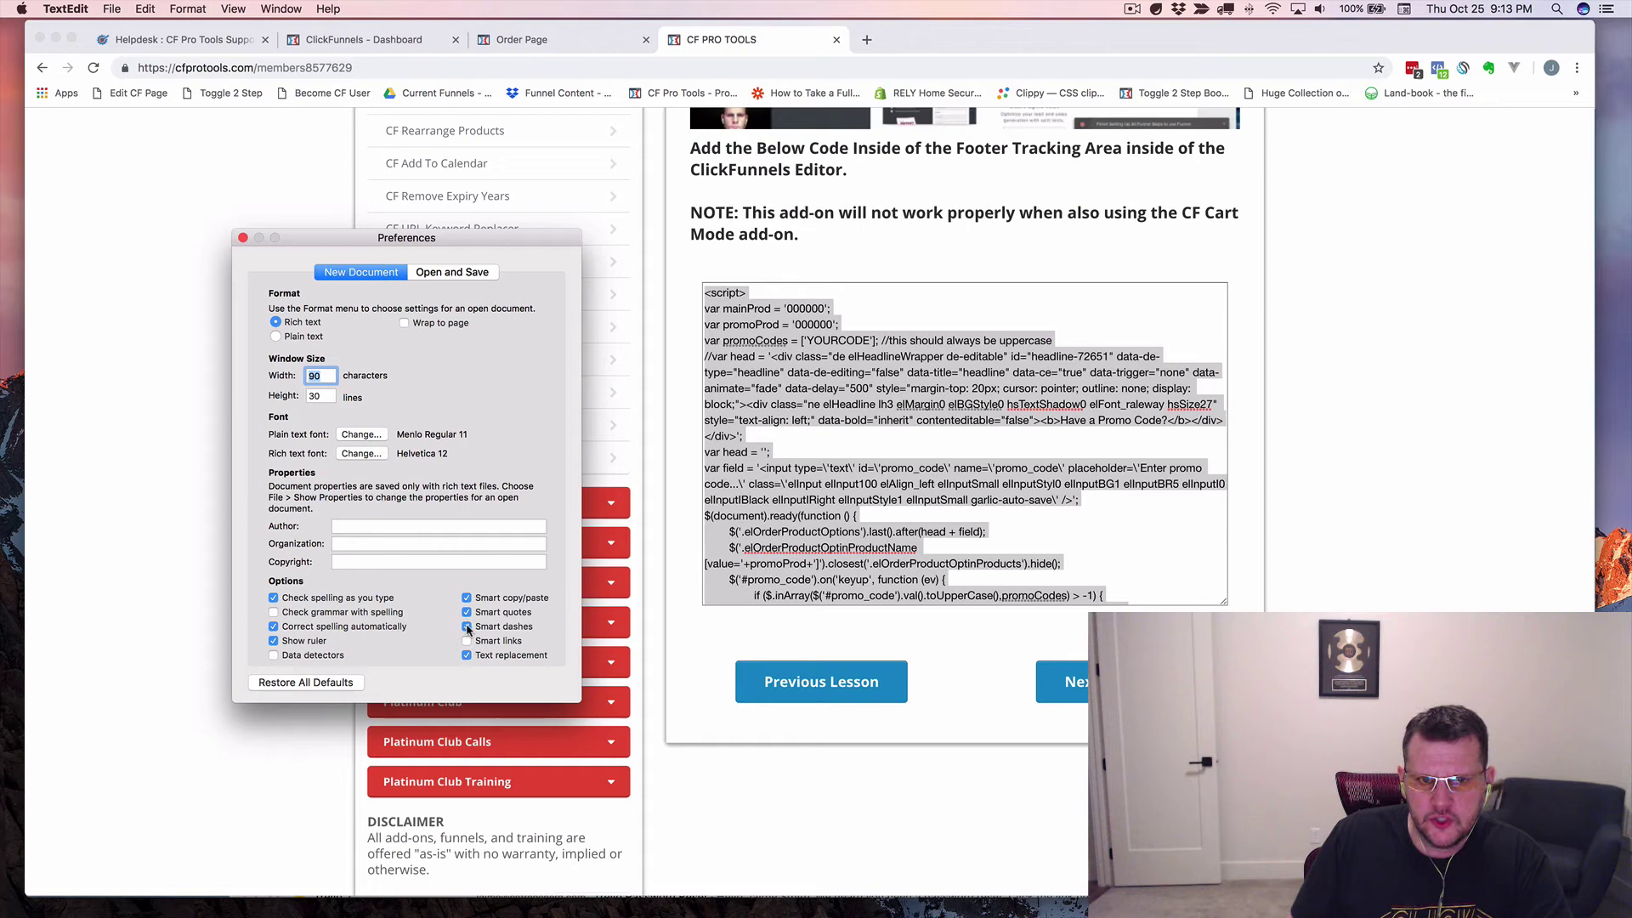
pyautogui.click(465, 612)
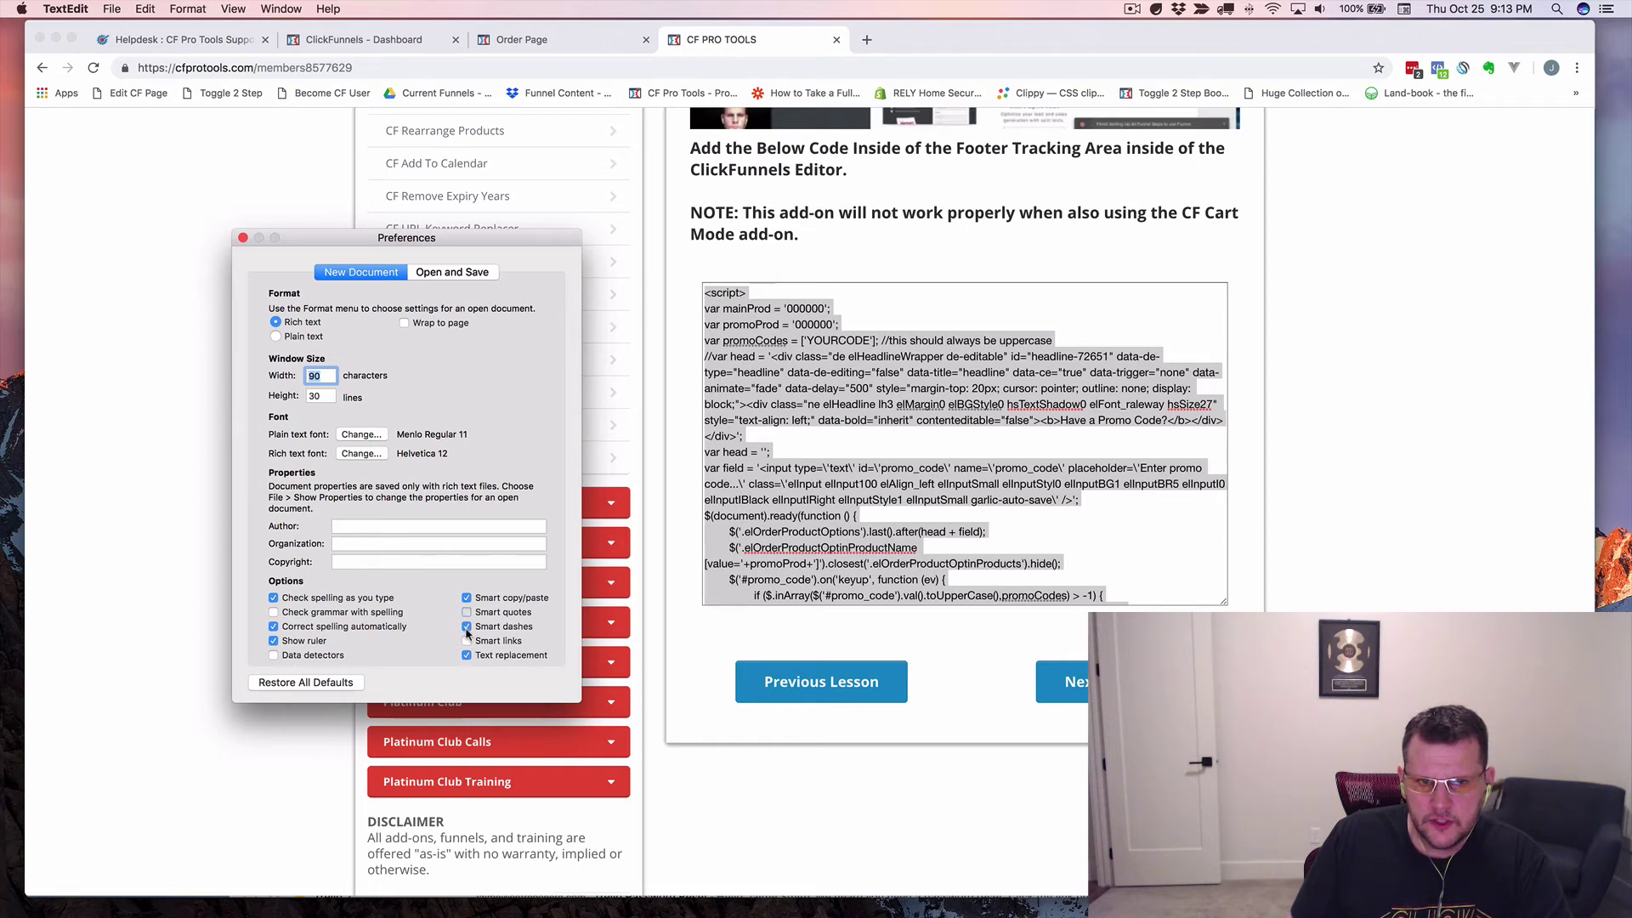
pyautogui.click(466, 612)
pyautogui.click(467, 628)
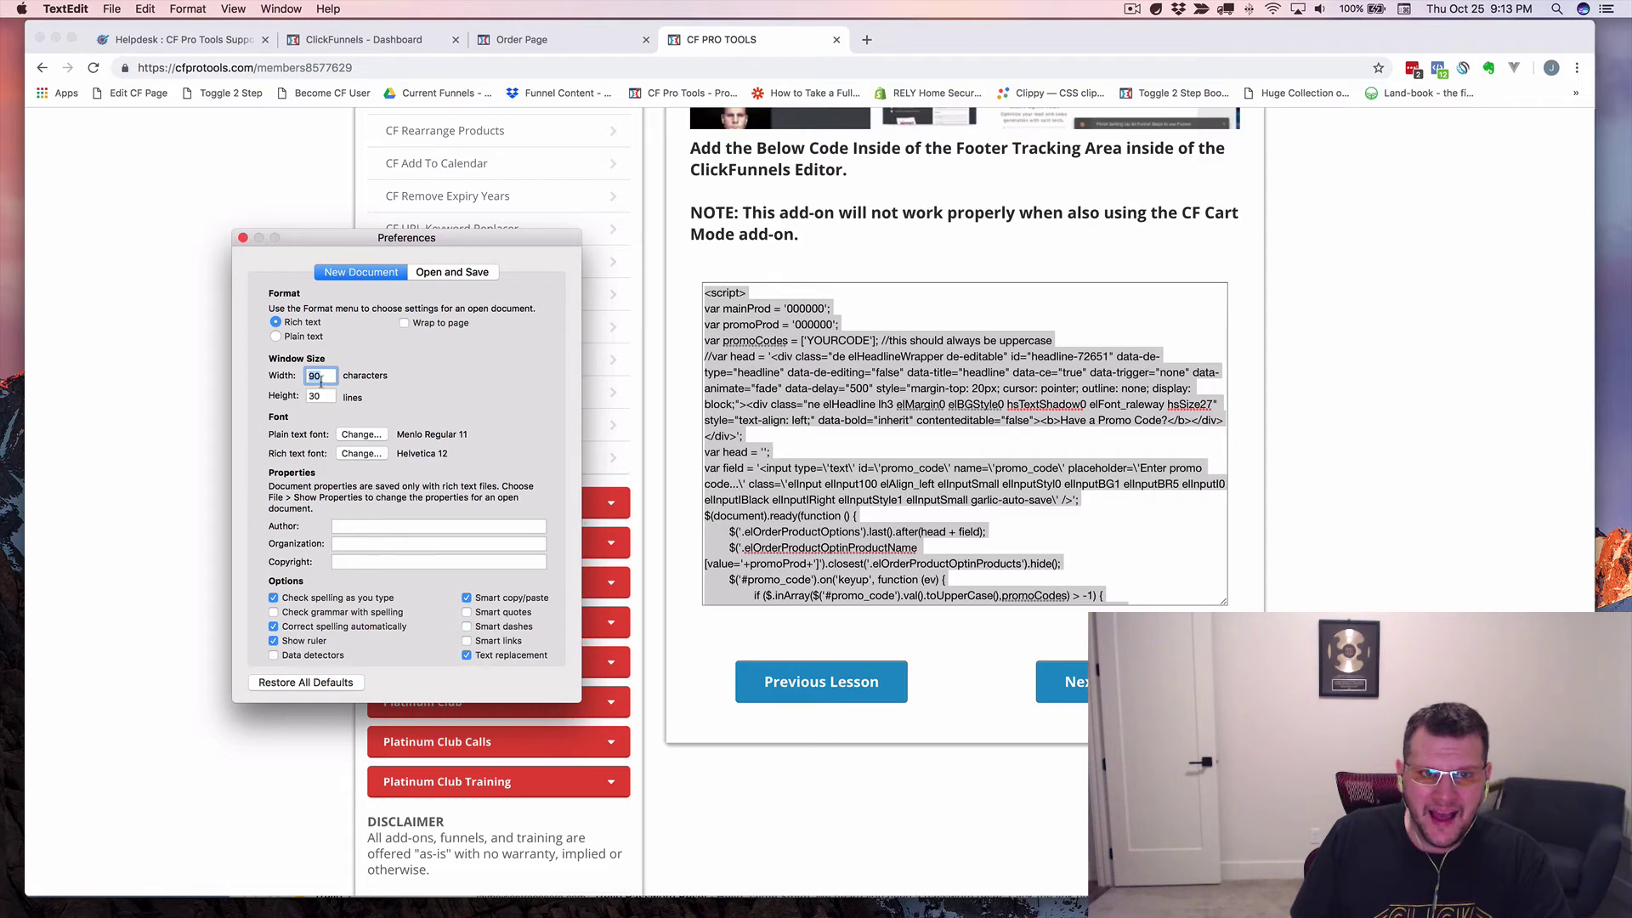
pyautogui.click(275, 338)
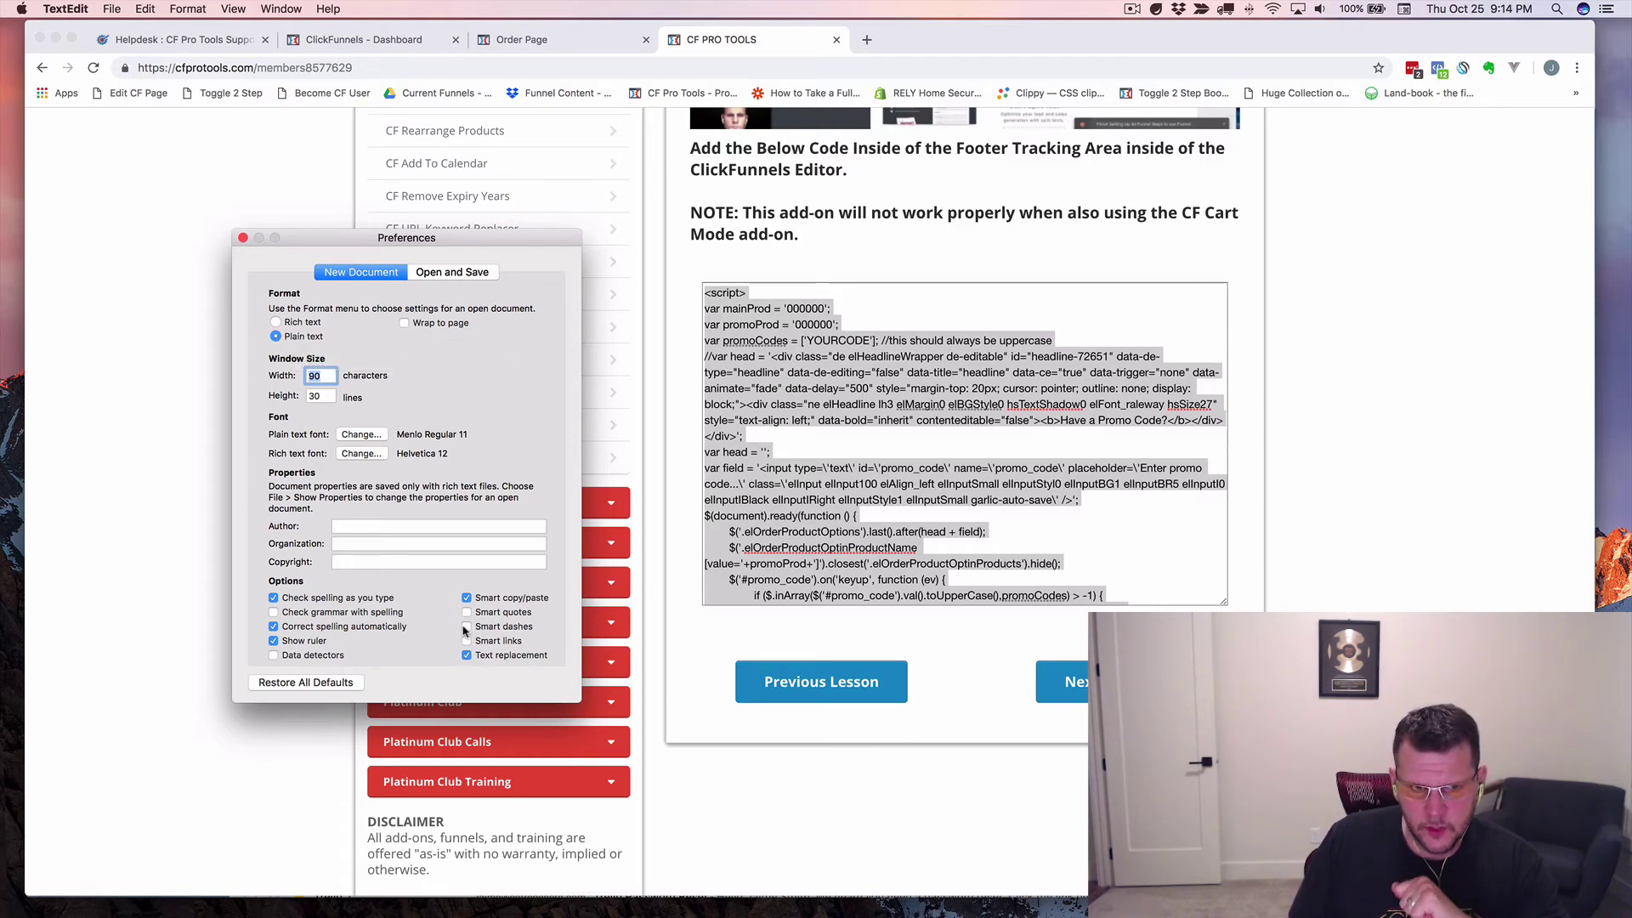
pyautogui.click(243, 238)
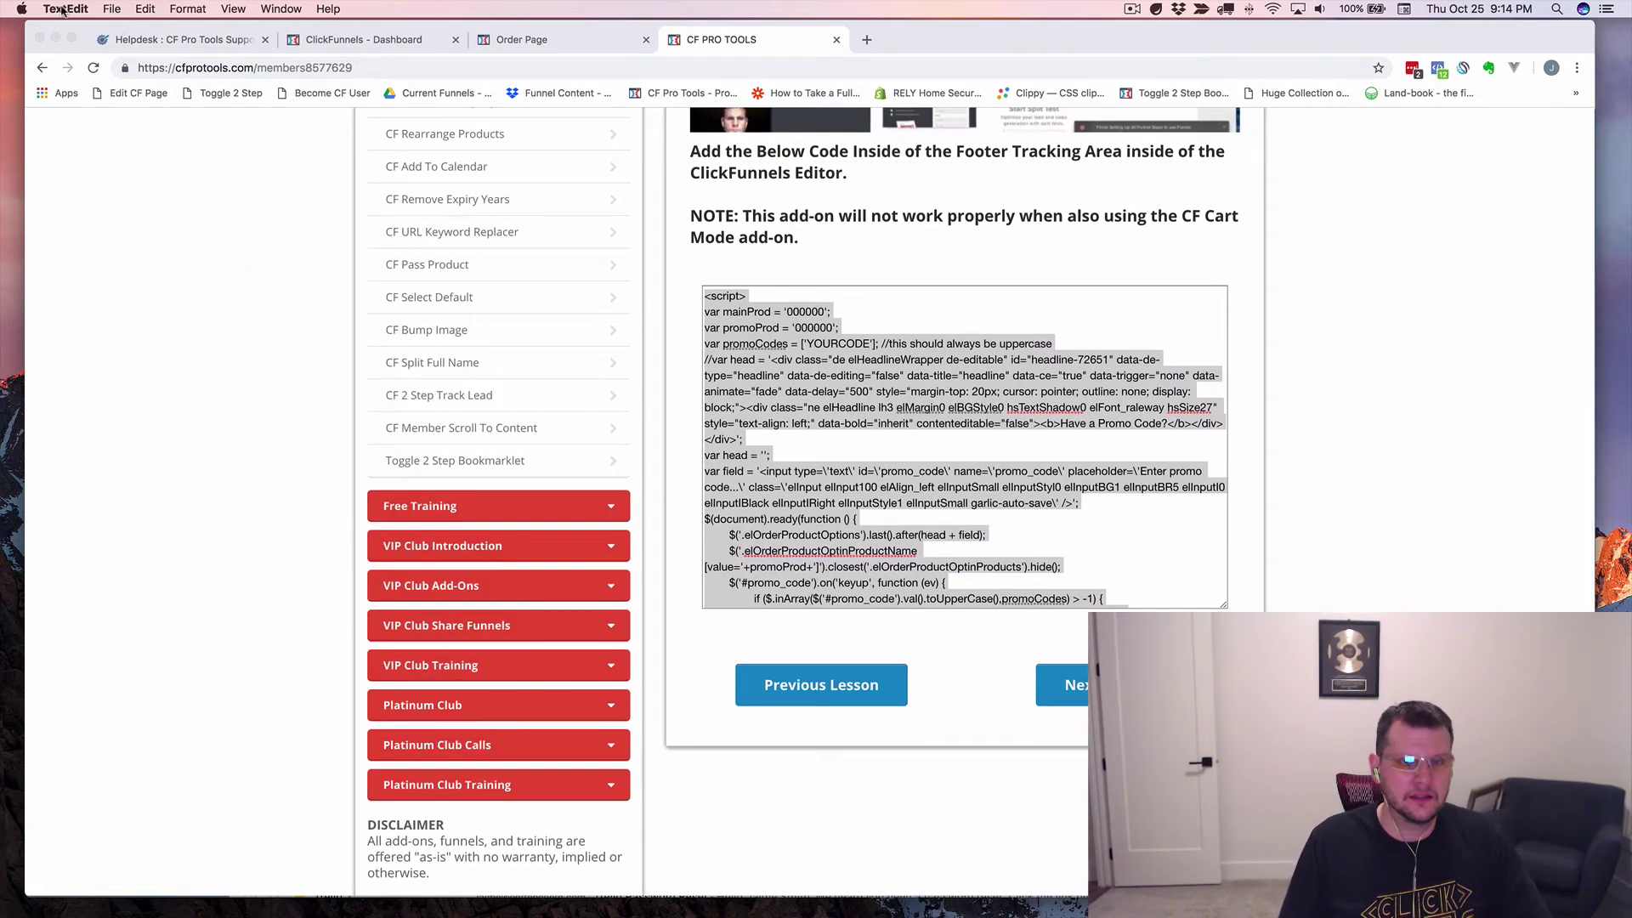
# Dismiss the Open dialog and create a new blank Untitled document.
pyautogui.press('super+Tab')
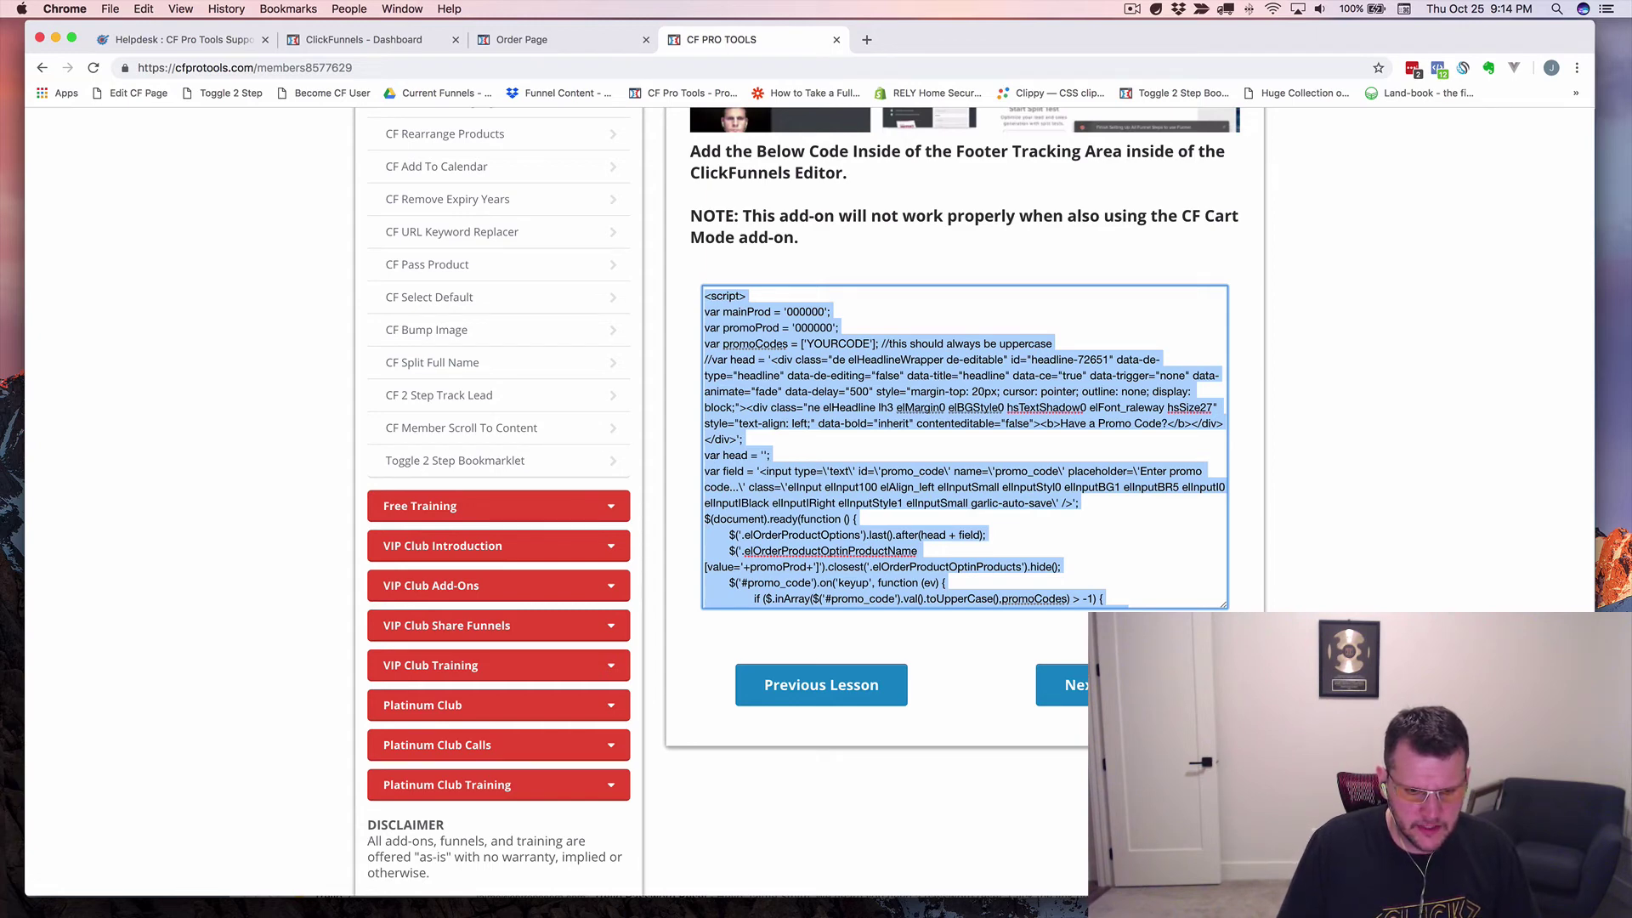
pyautogui.press('super+Tab')
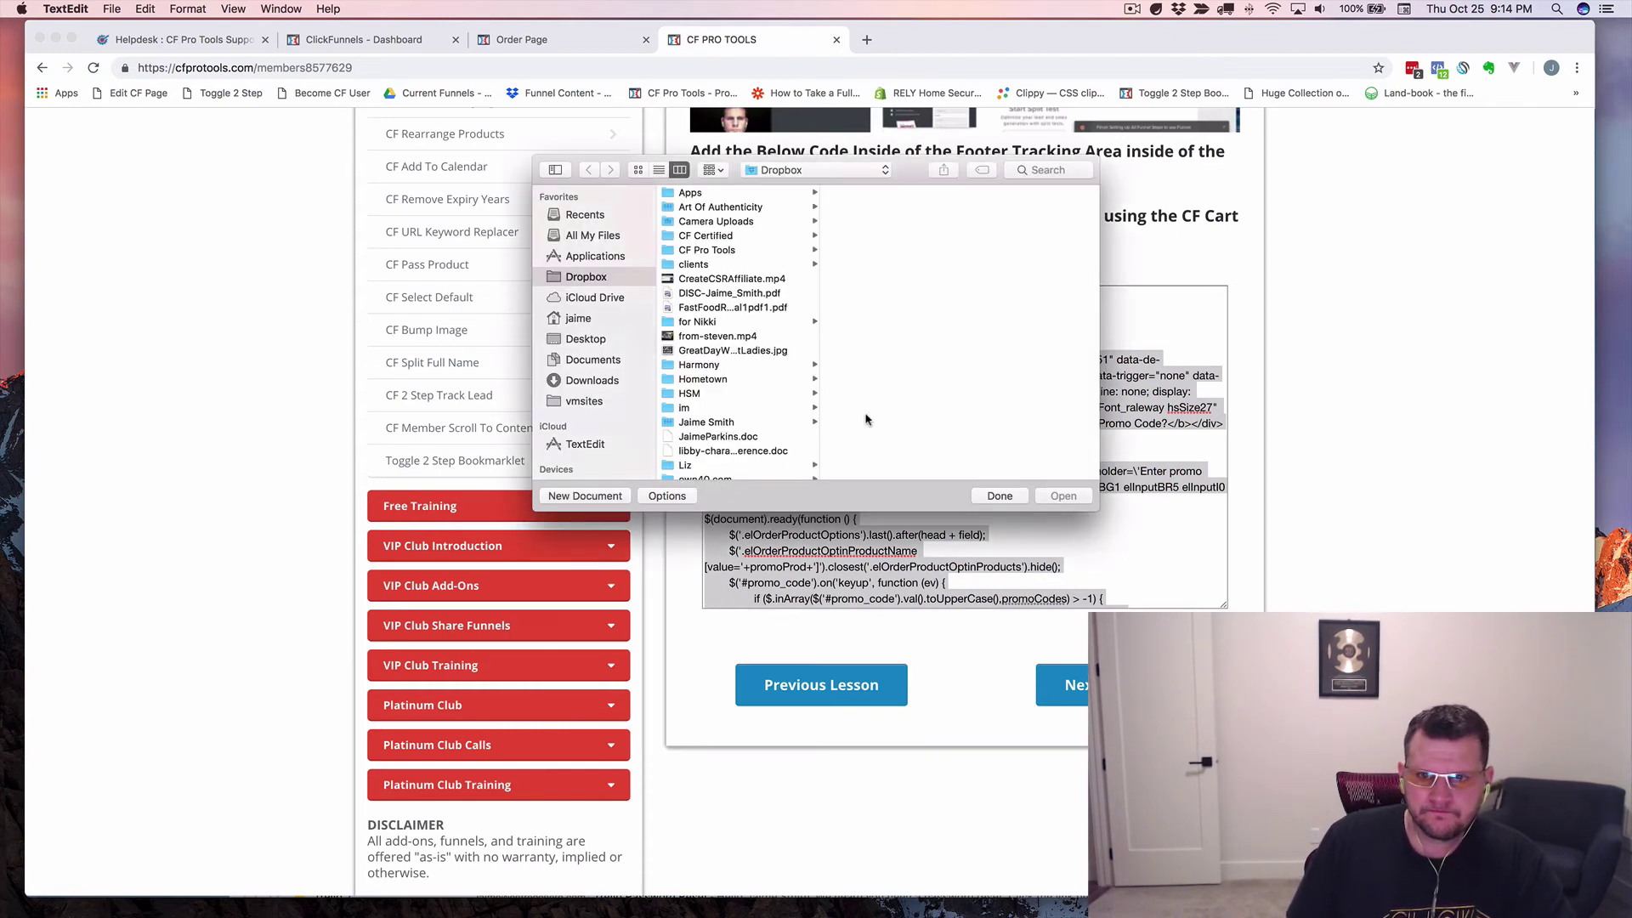
pyautogui.click(996, 495)
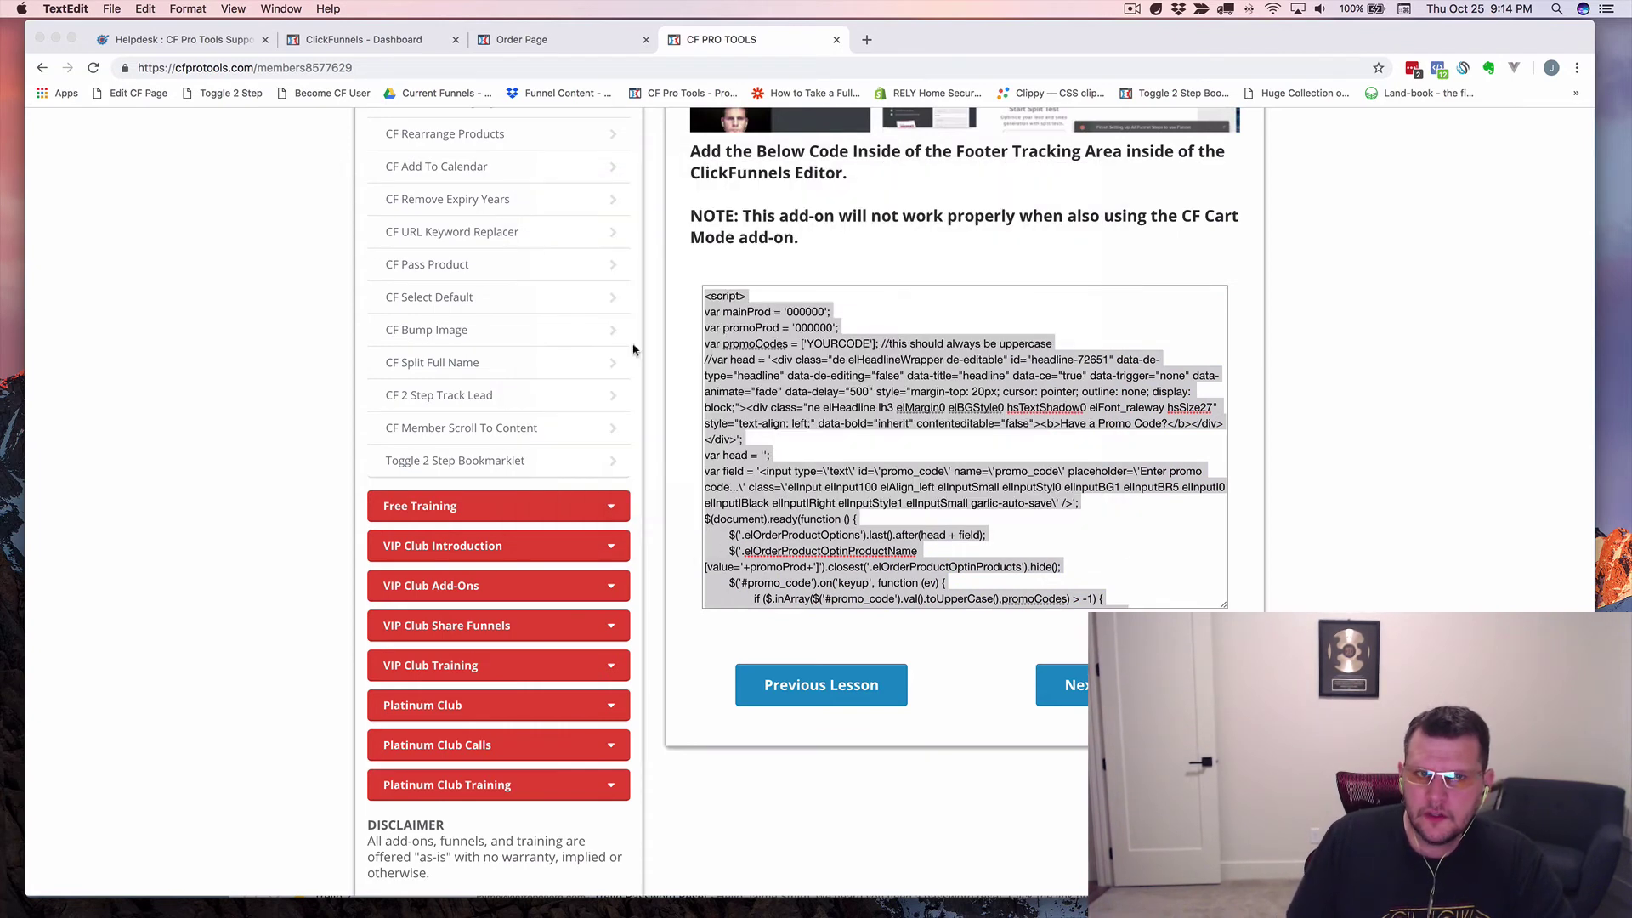
pyautogui.click(112, 10)
pyautogui.click(124, 29)
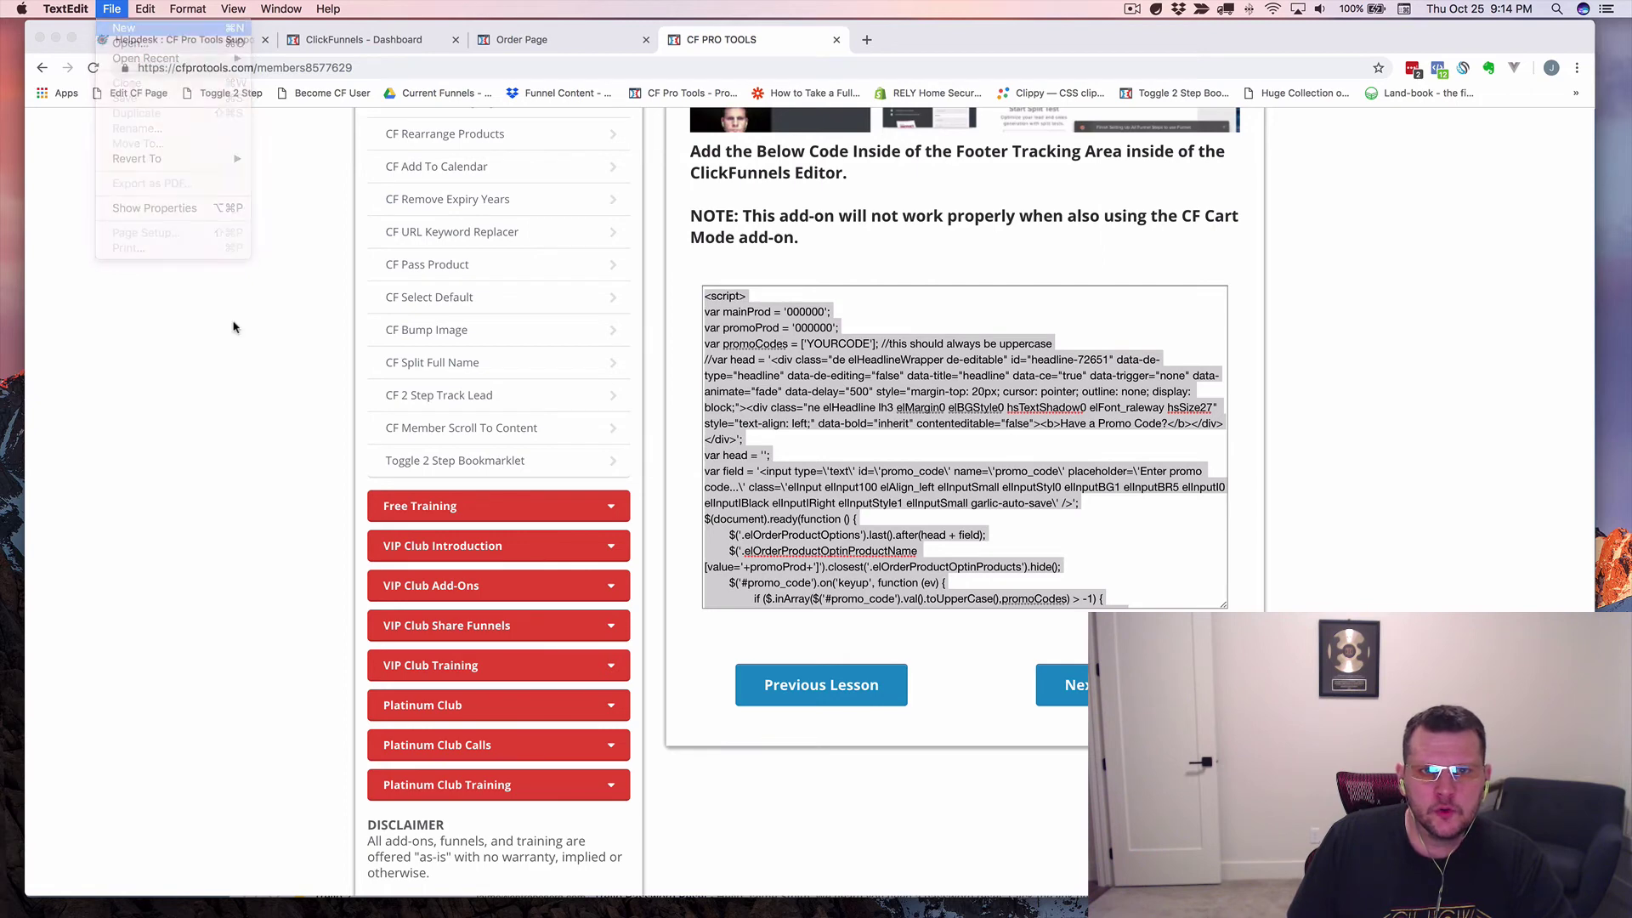
# Move and enlarge the Untitled window, zoom in, and check the Format menu's text mode.
pyautogui.moveTo(590, 28); pyautogui.dragTo(326, 35)
pyautogui.moveTo(620, 354); pyautogui.dragTo(1348, 766)
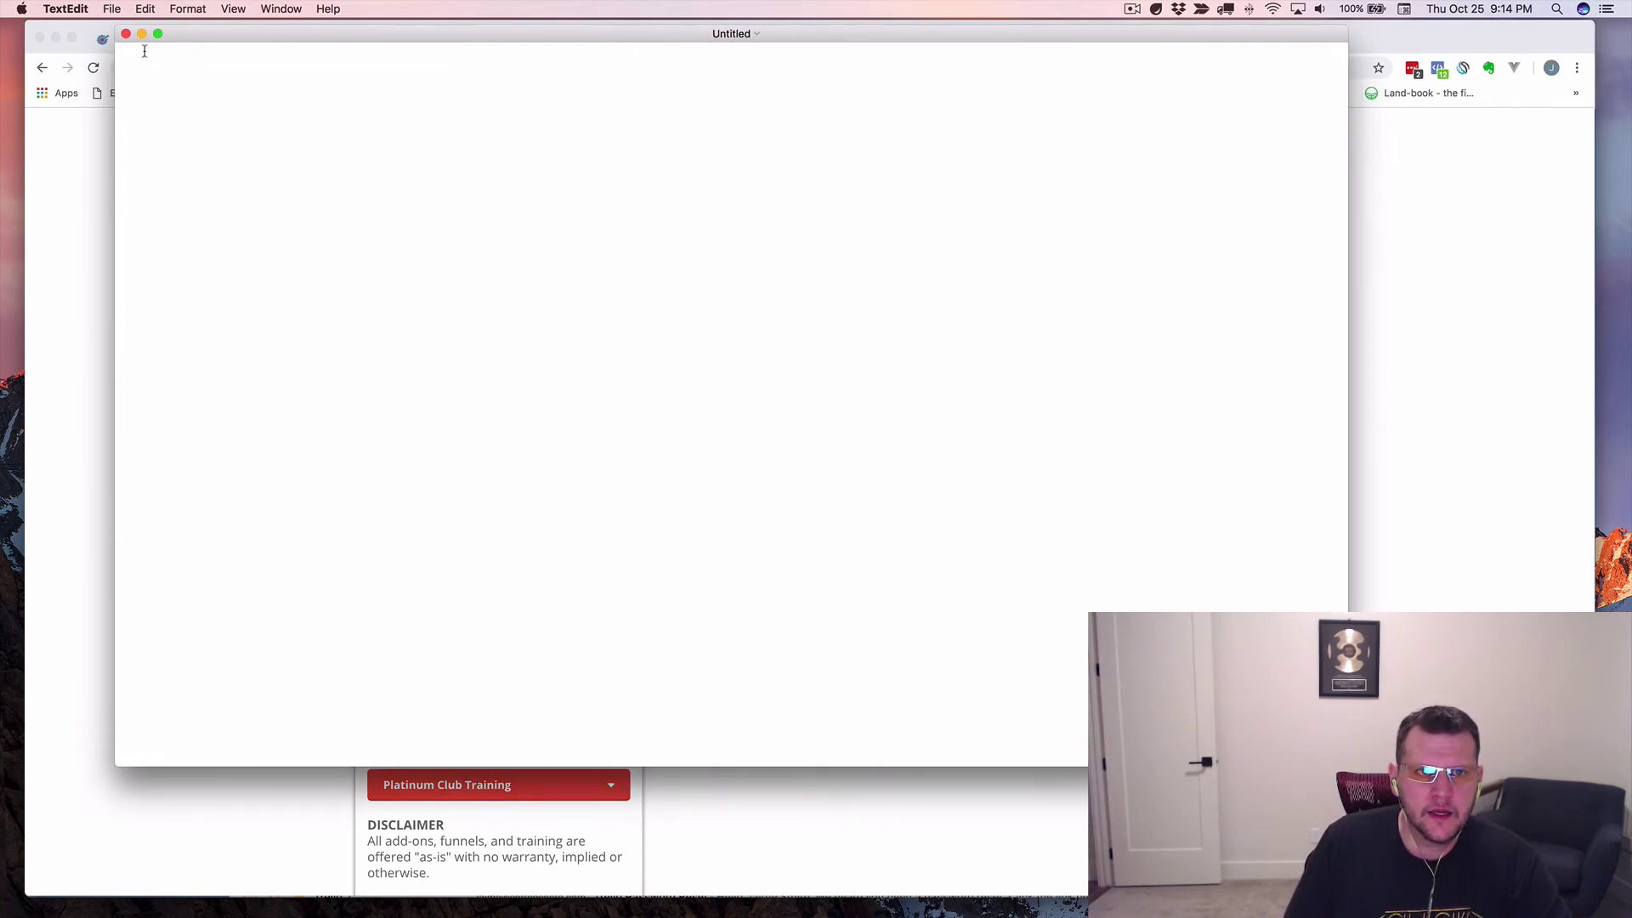
pyautogui.click(234, 9)
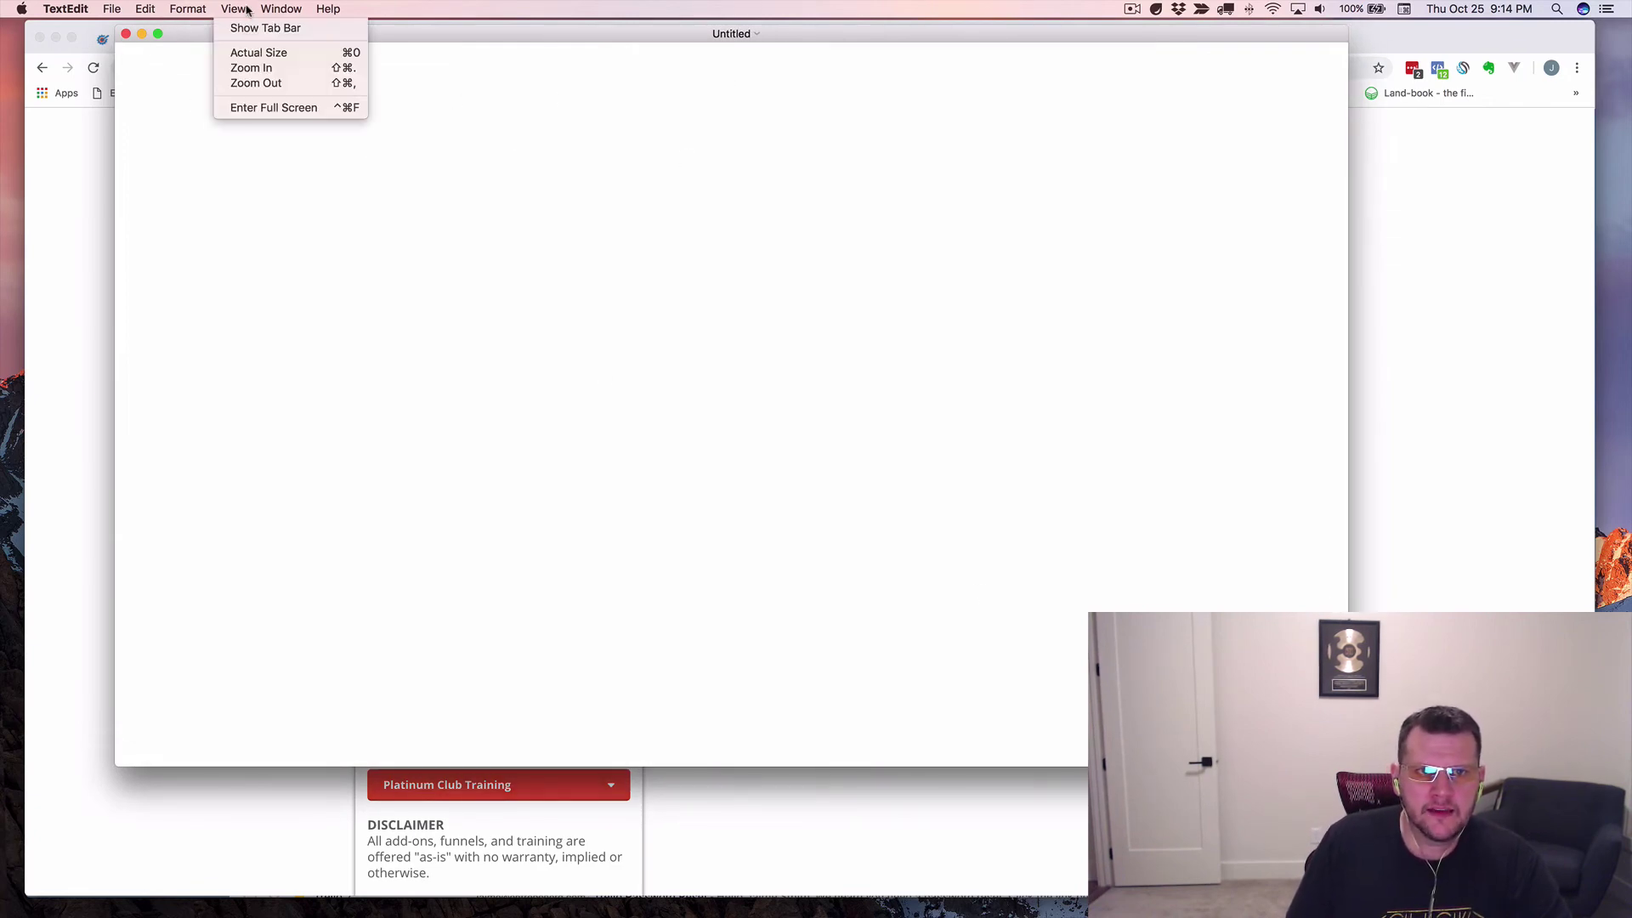
pyautogui.click(254, 71)
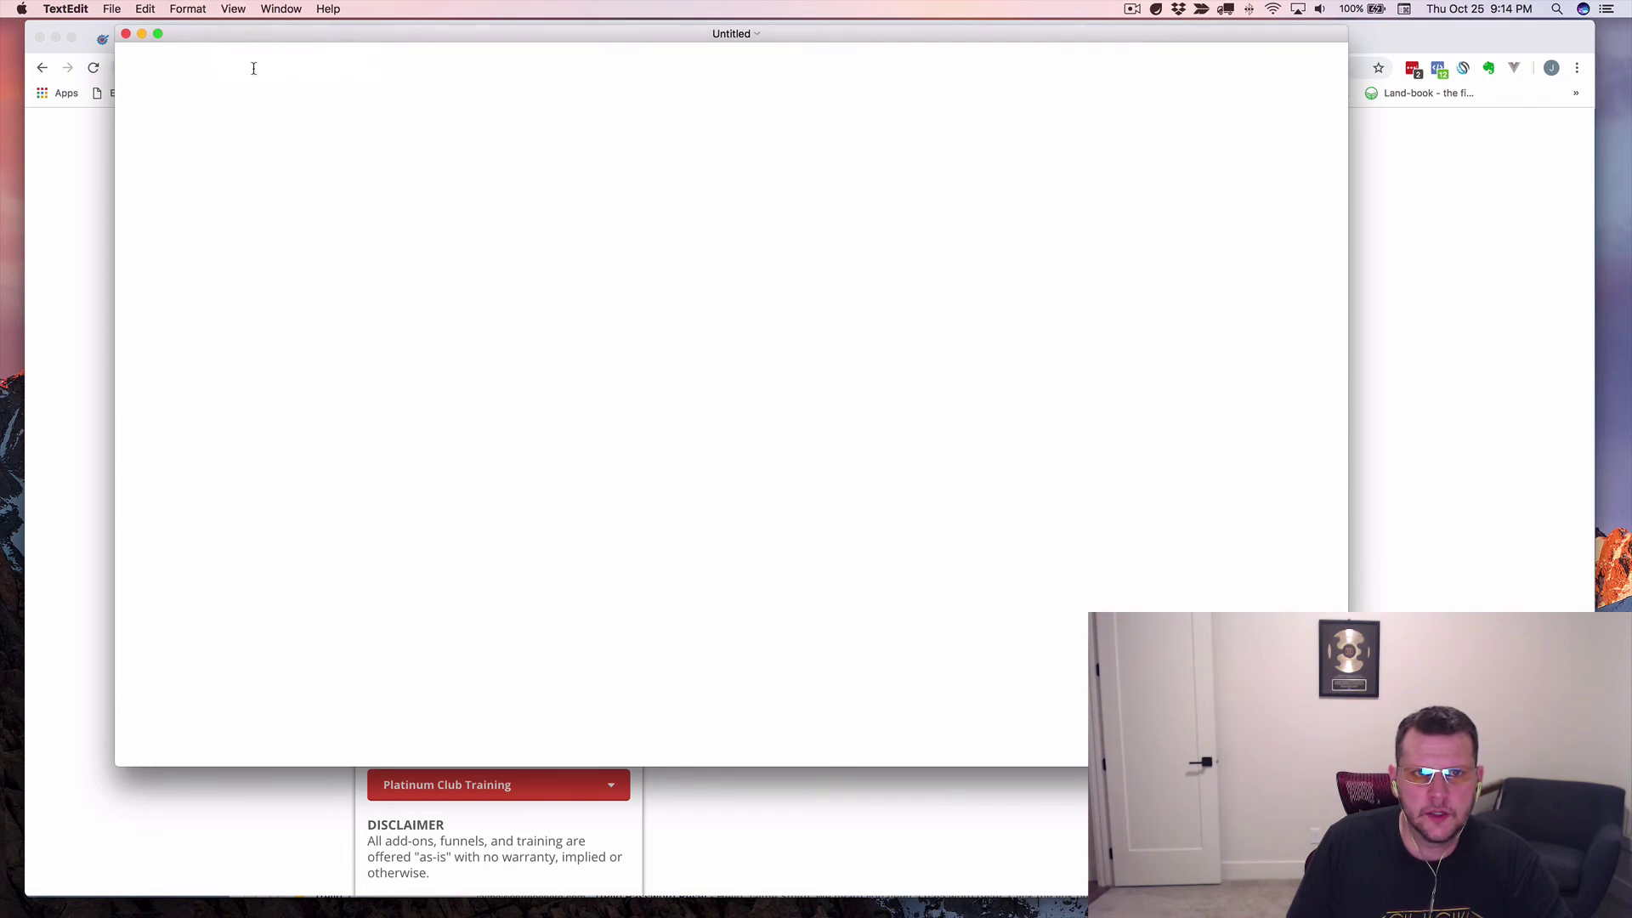
pyautogui.click(190, 12)
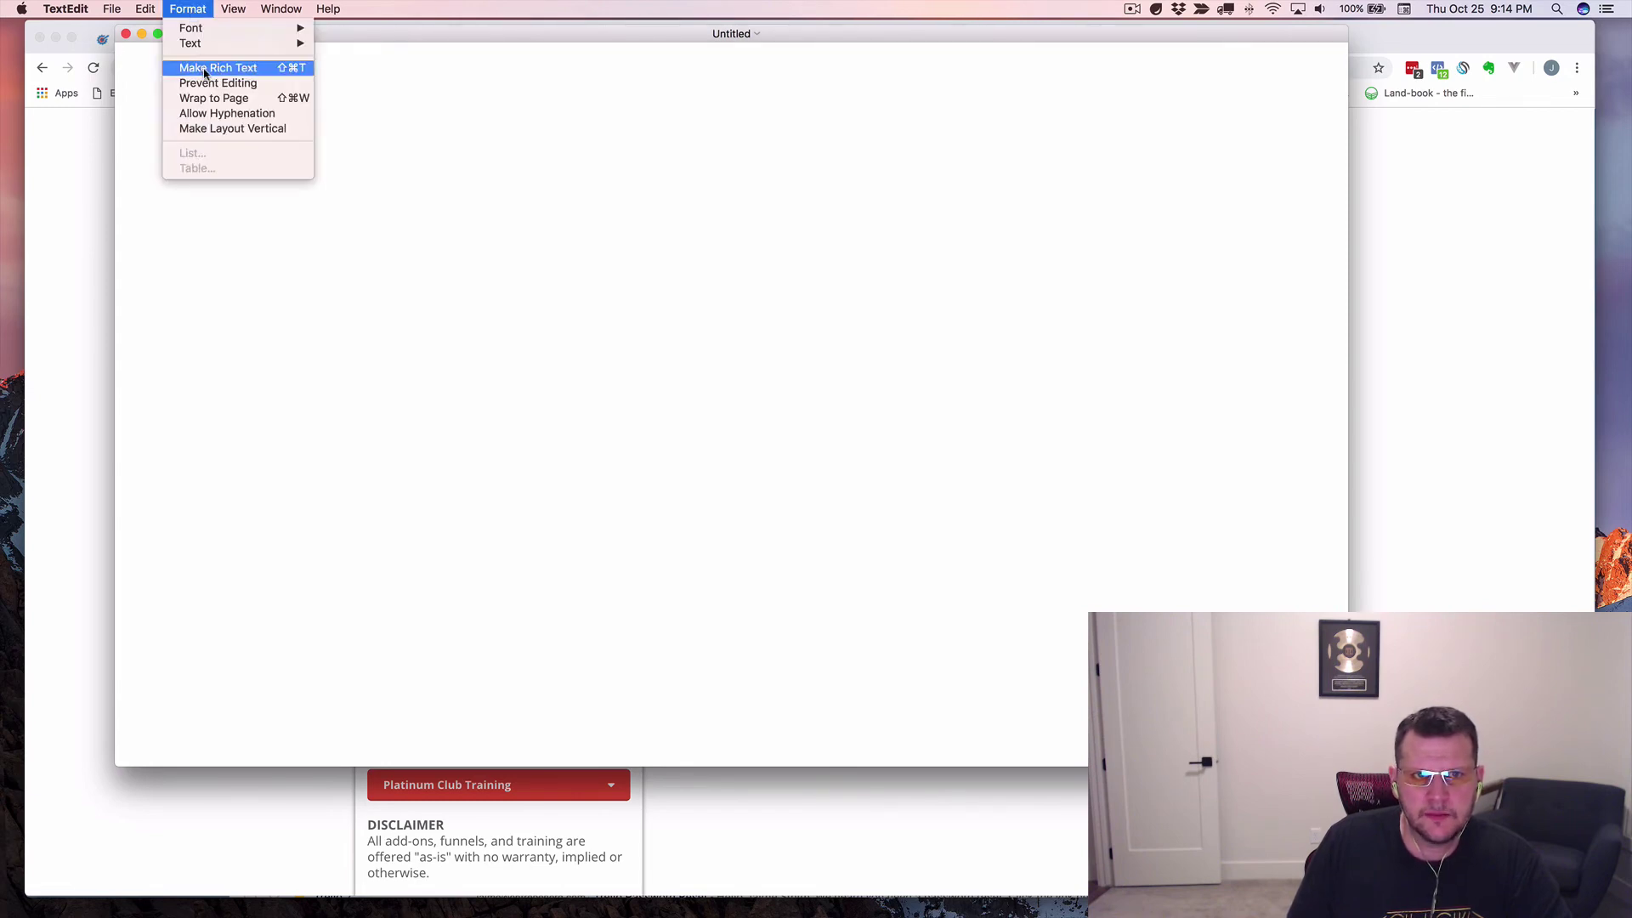
pyautogui.click(371, 8)
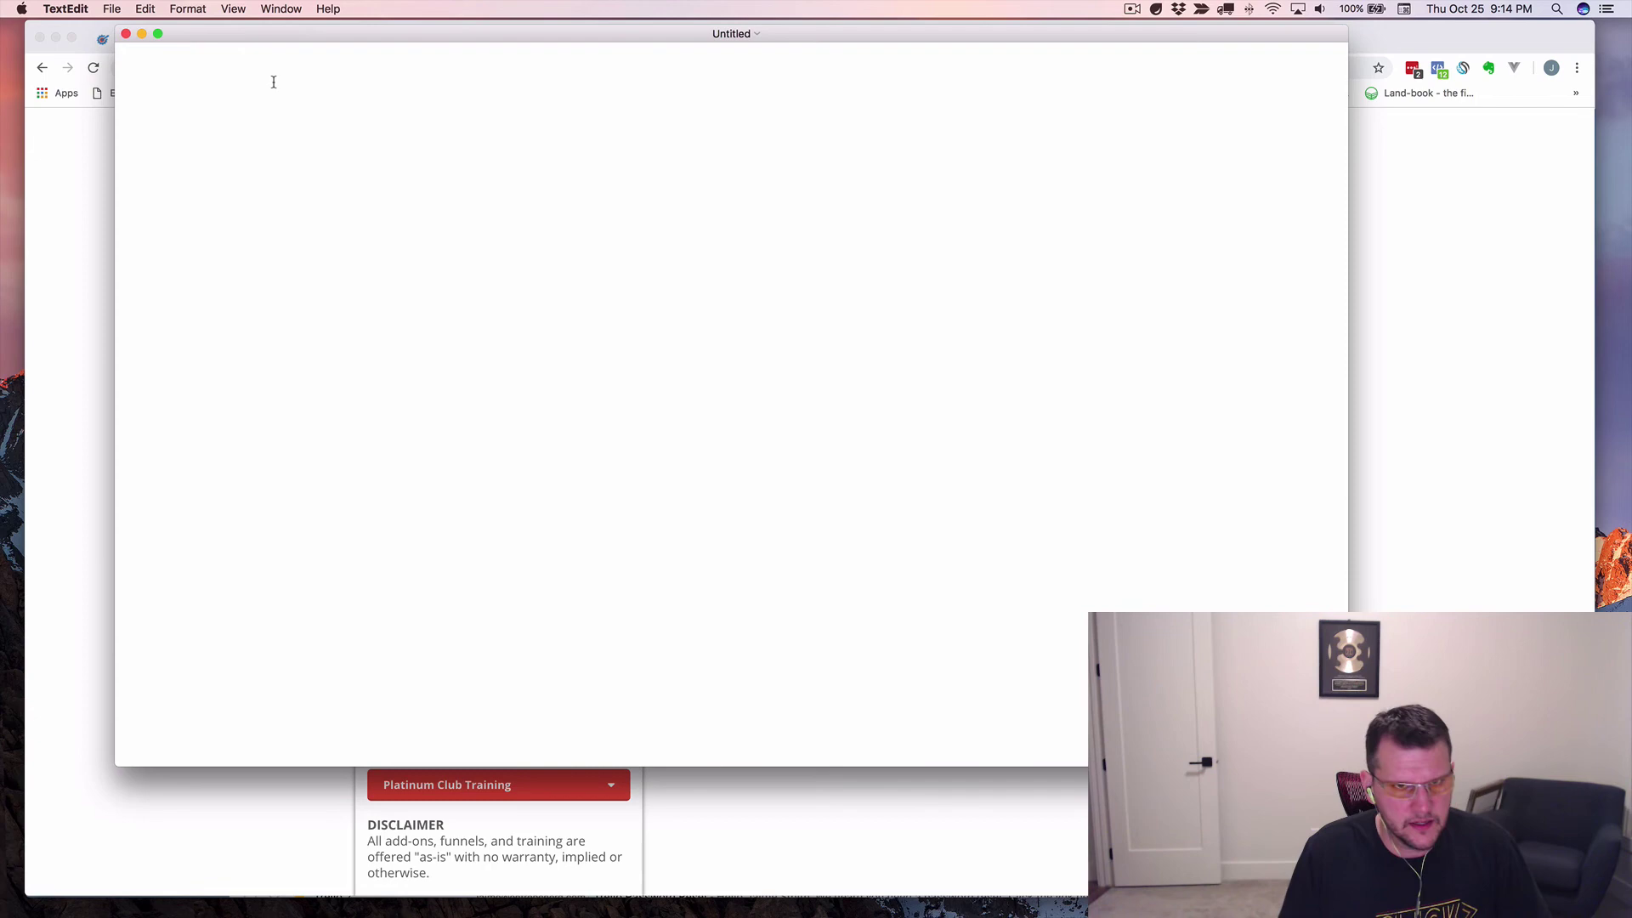
# Paste the promo-code script and replace the placeholders: mainProd value, promoProd 123457, promo code MYCODE.
pyautogui.press('super+v')
pyautogui.scroll(5, 283, 102)
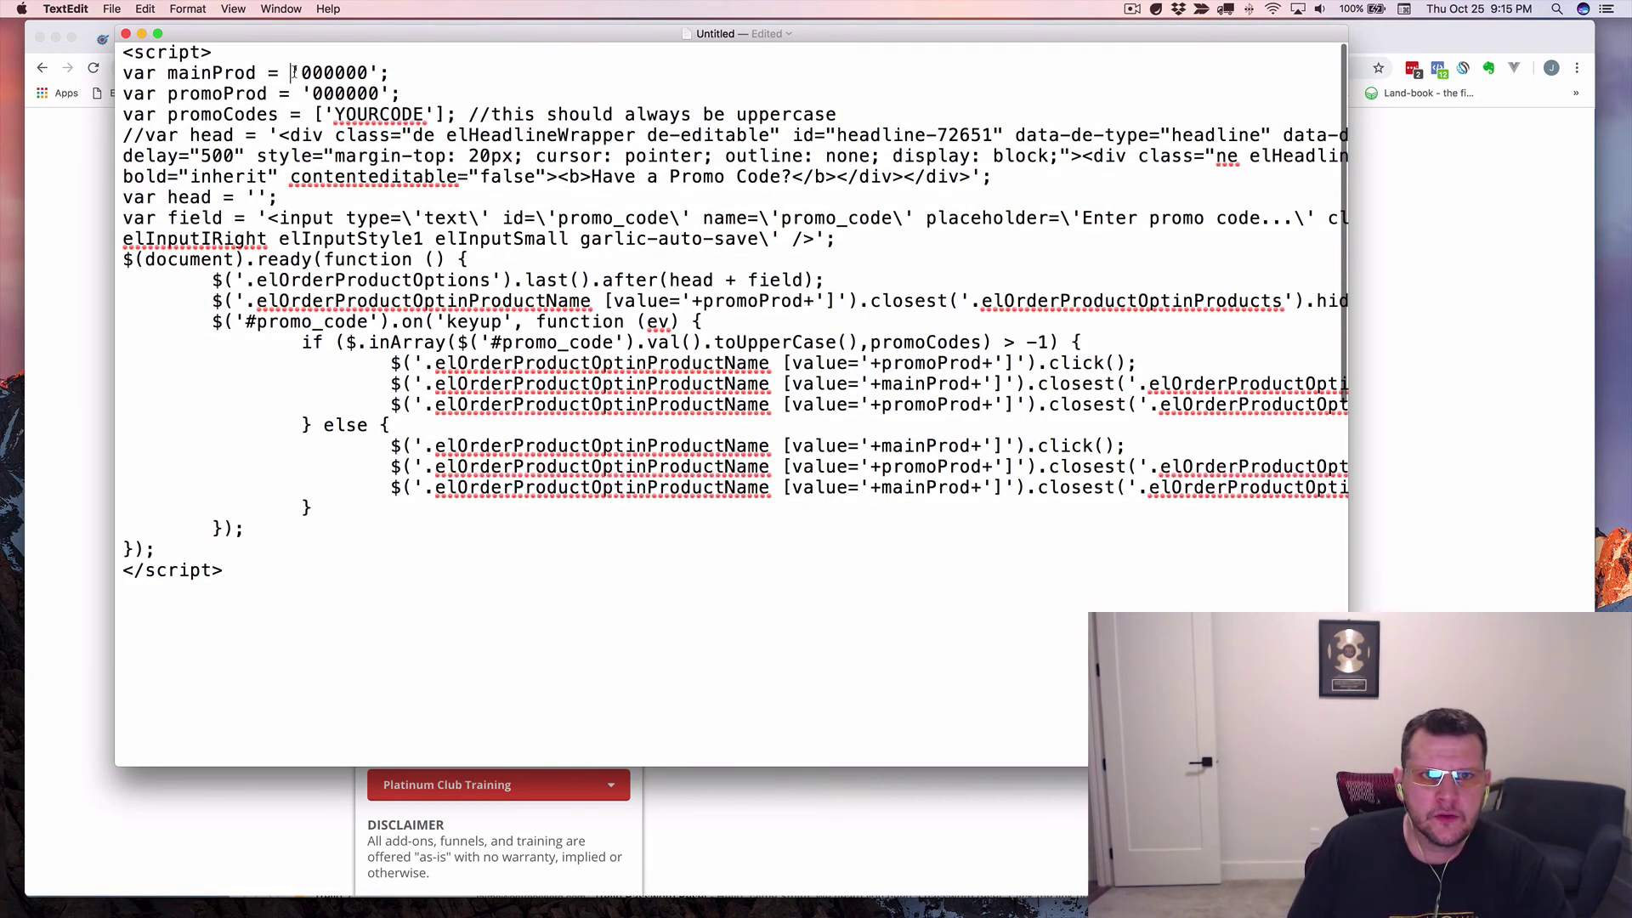
pyautogui.moveTo(291, 74); pyautogui.dragTo(378, 73)
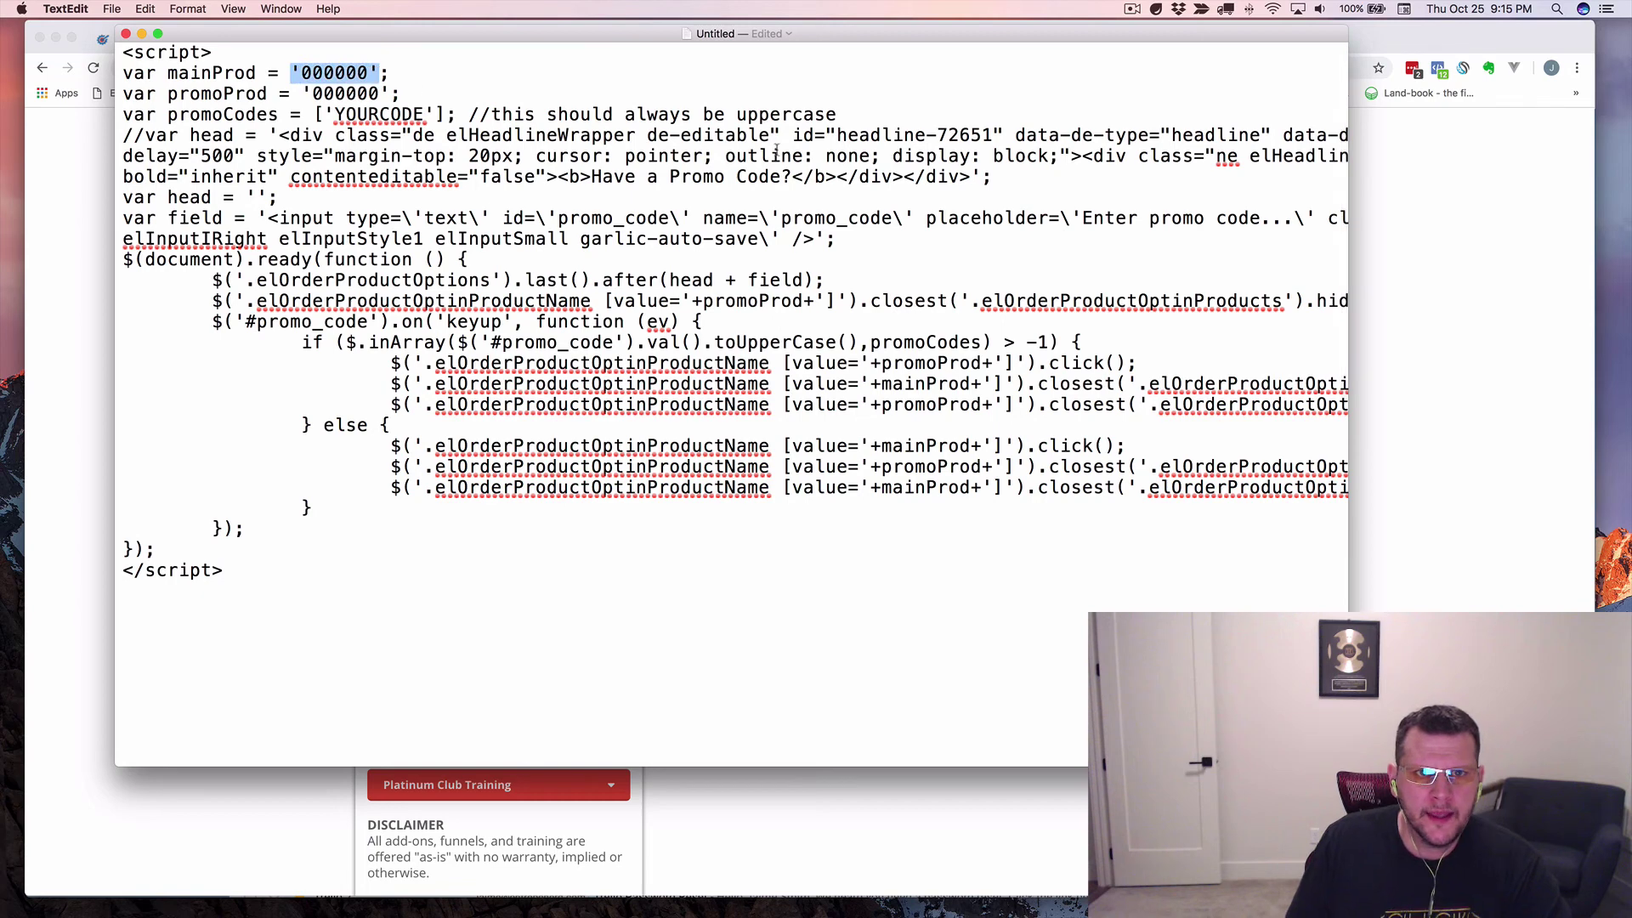
pyautogui.write("'")
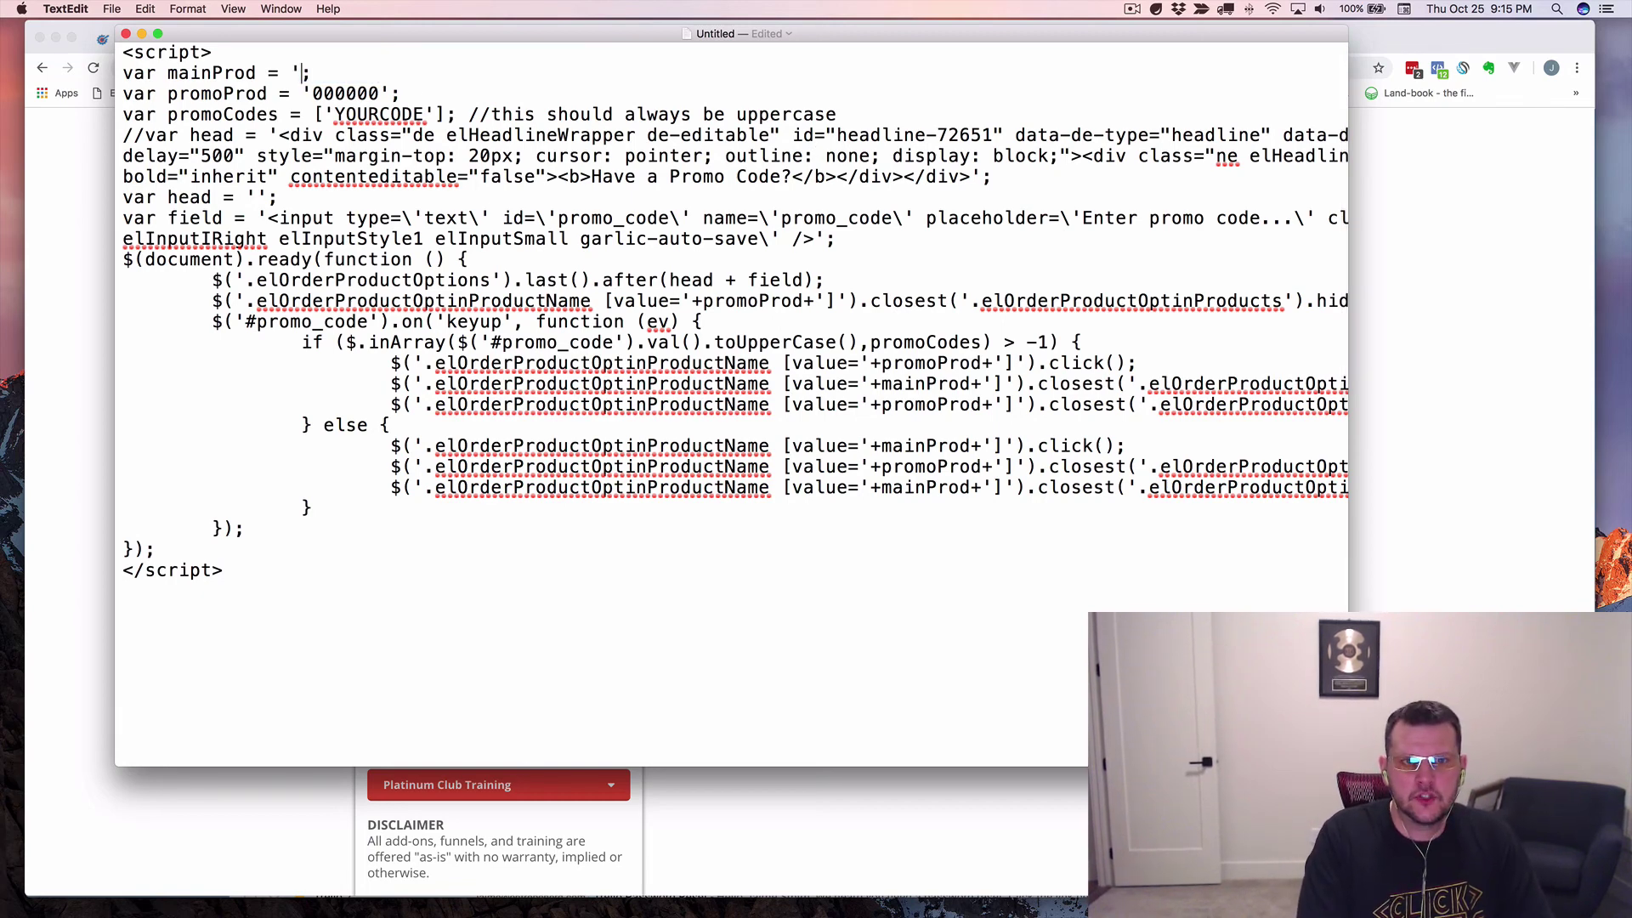
pyautogui.write('12345')
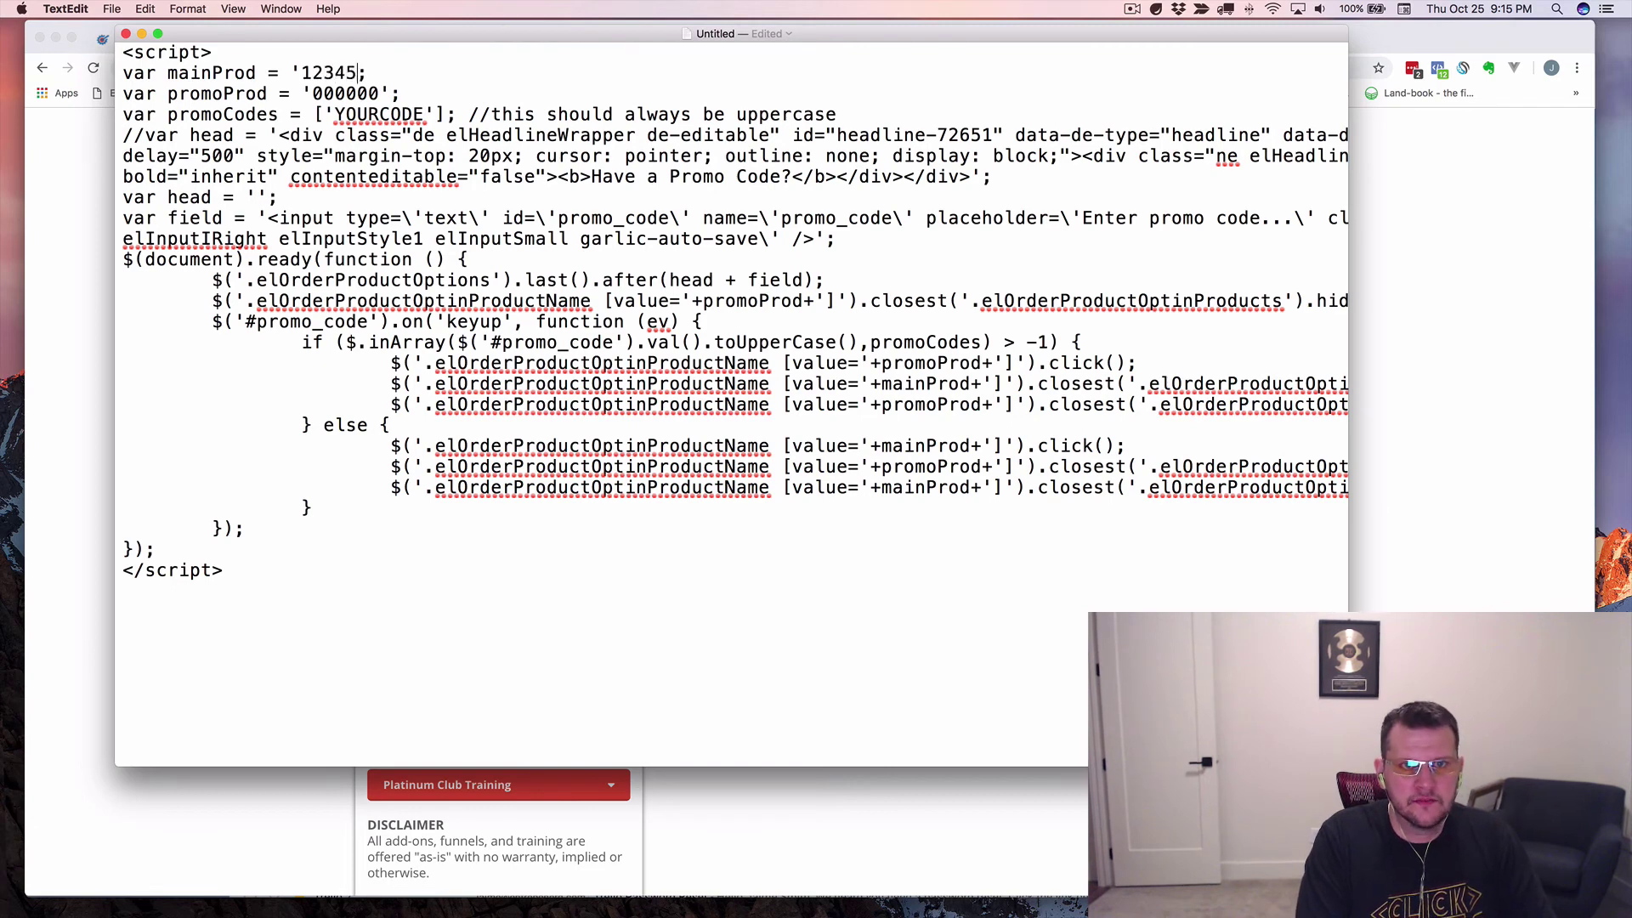
pyautogui.write("56'")
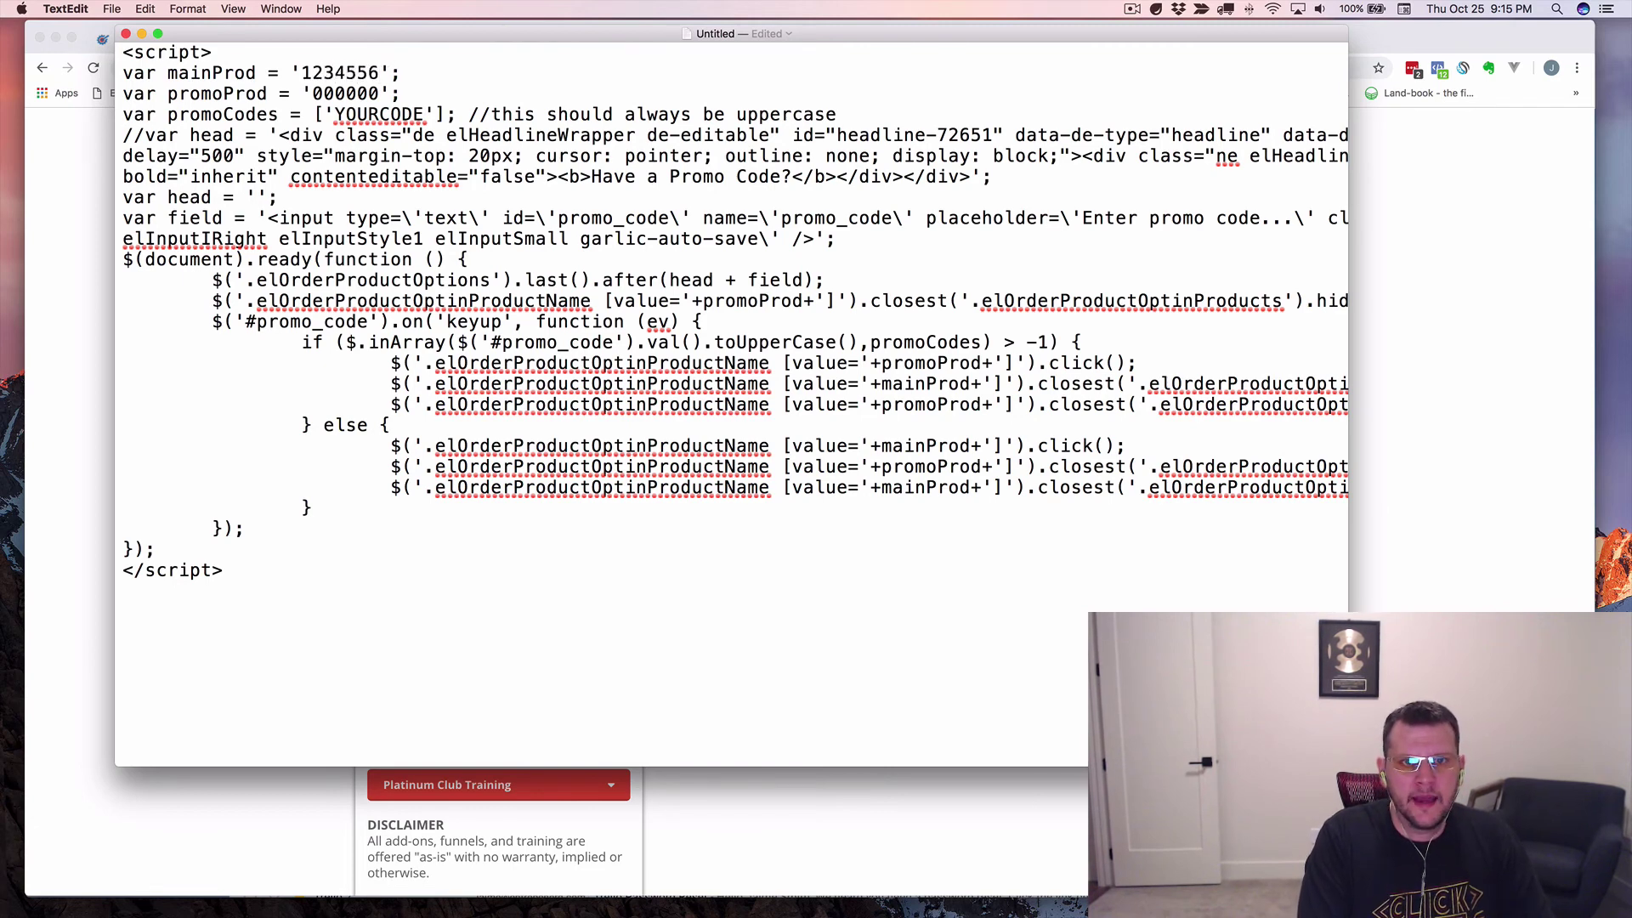
pyautogui.doubleClick(343, 94)
pyautogui.write('12345')
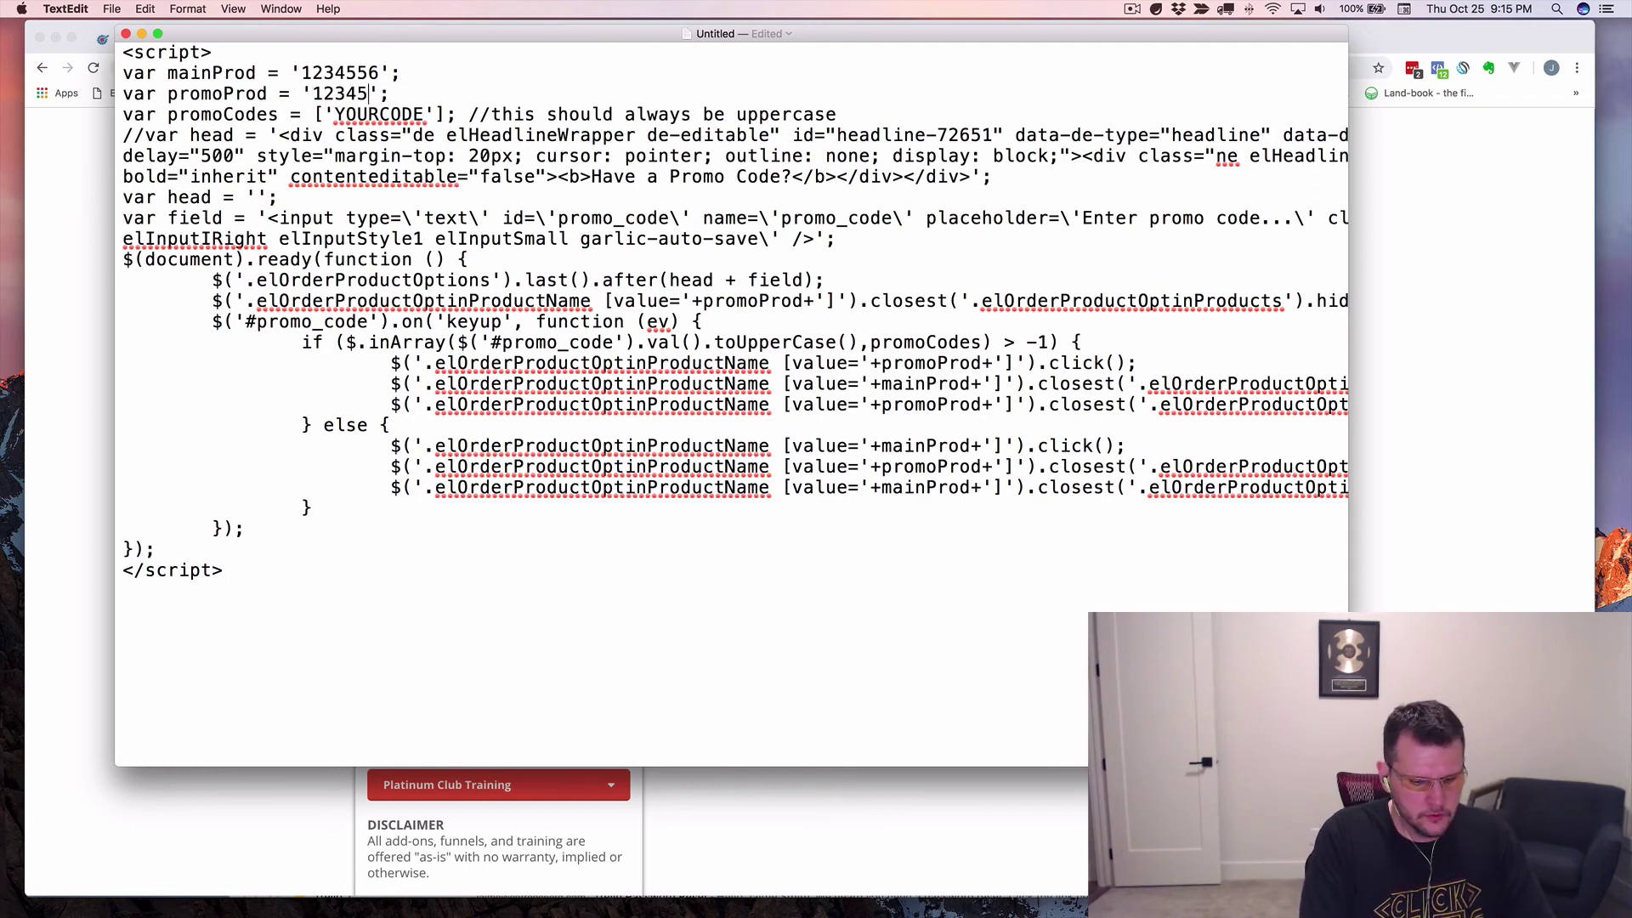
pyautogui.write('7')
pyautogui.doubleClick(380, 114)
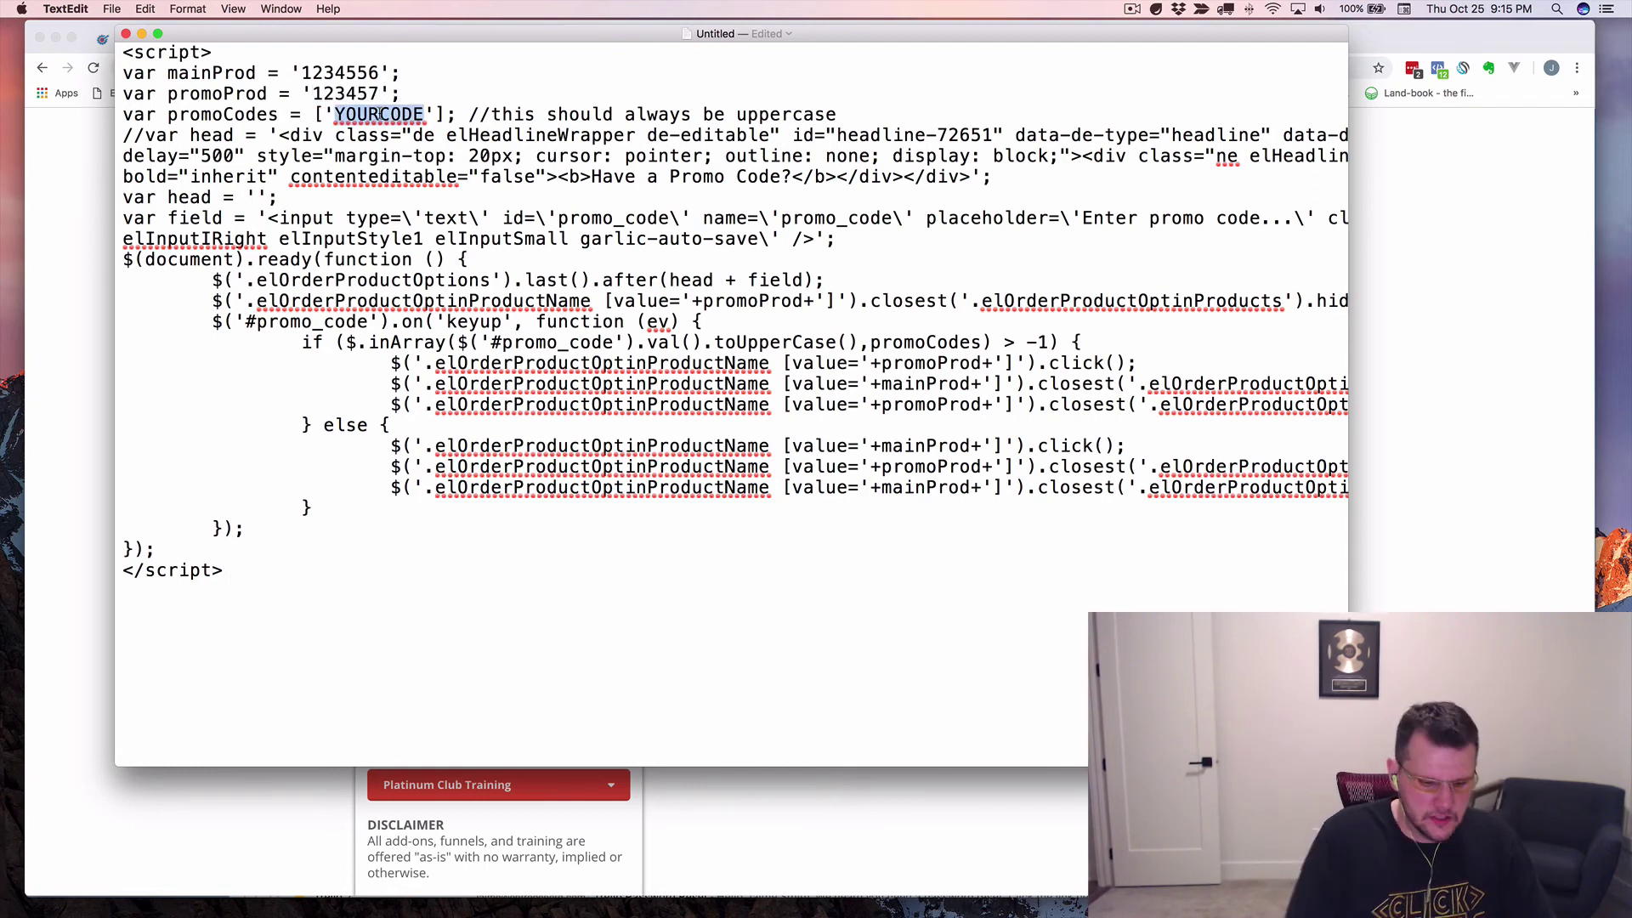
pyautogui.write('MYCODE')
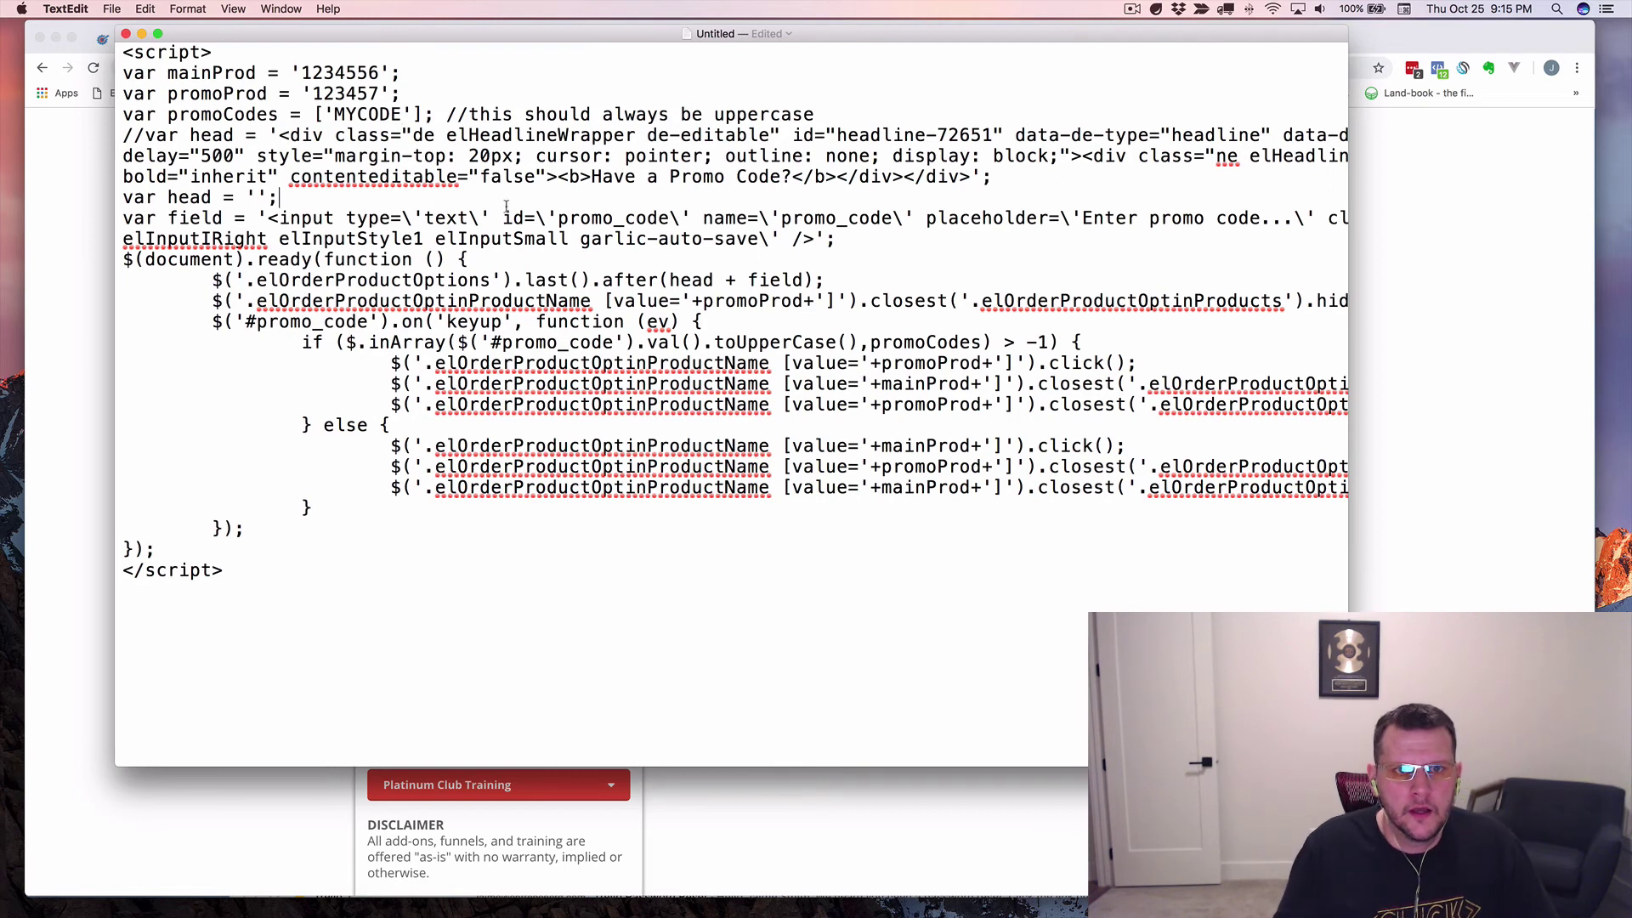
# Correct mainProd's value to "123456" in straight double quotes and confirm plain-text format.
pyautogui.moveTo(291, 73); pyautogui.dragTo(379, 75)
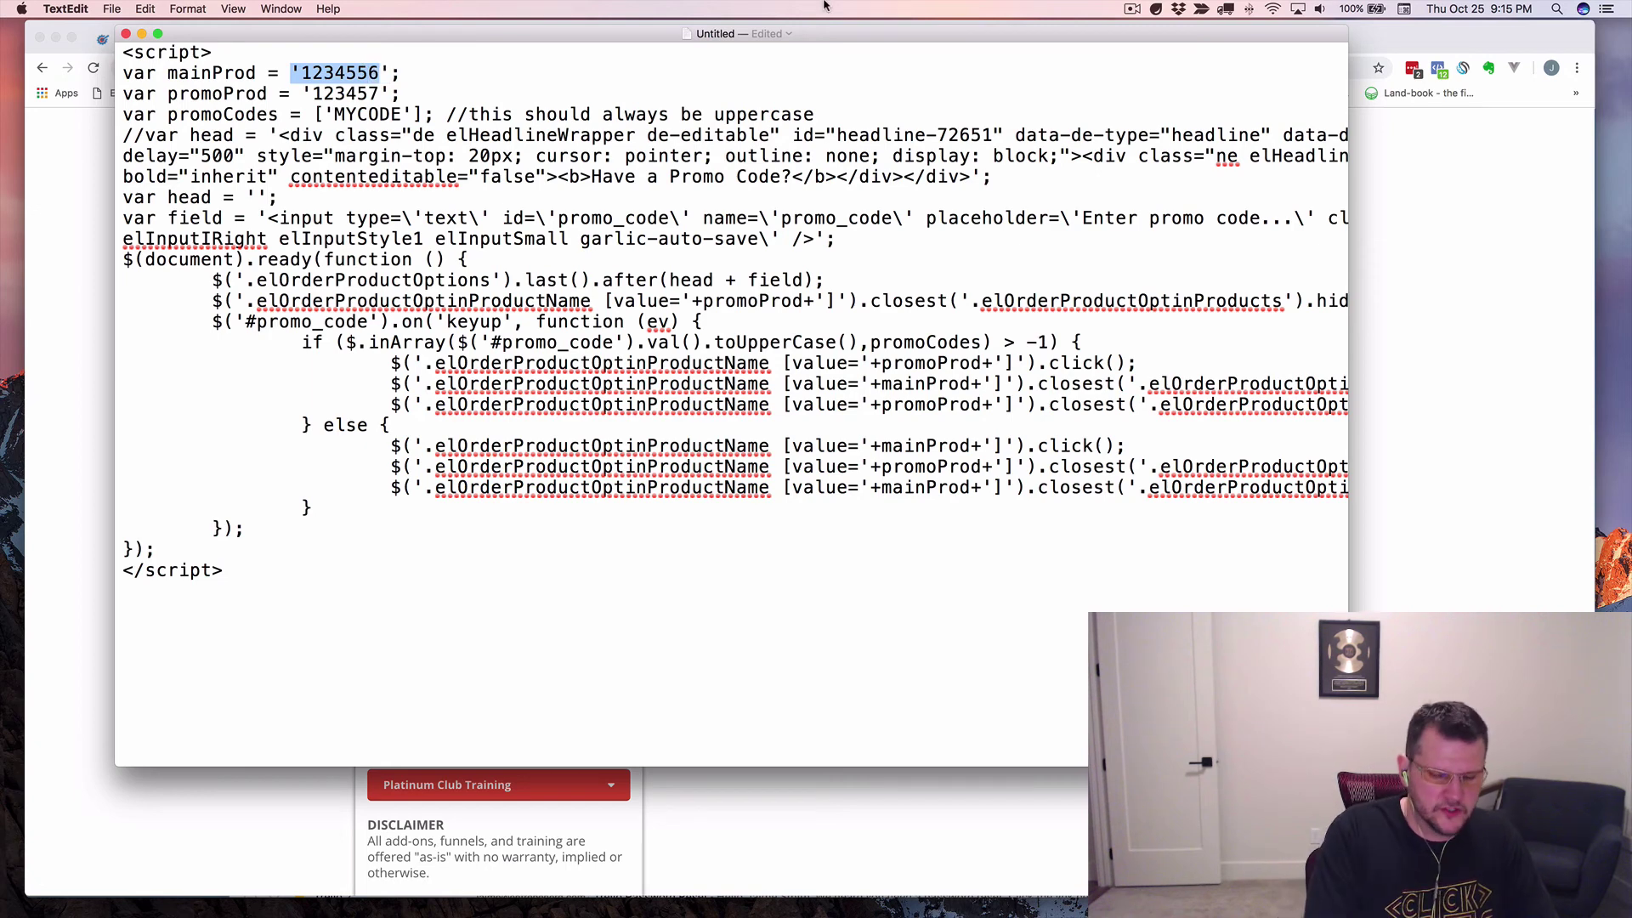
pyautogui.write('"123')
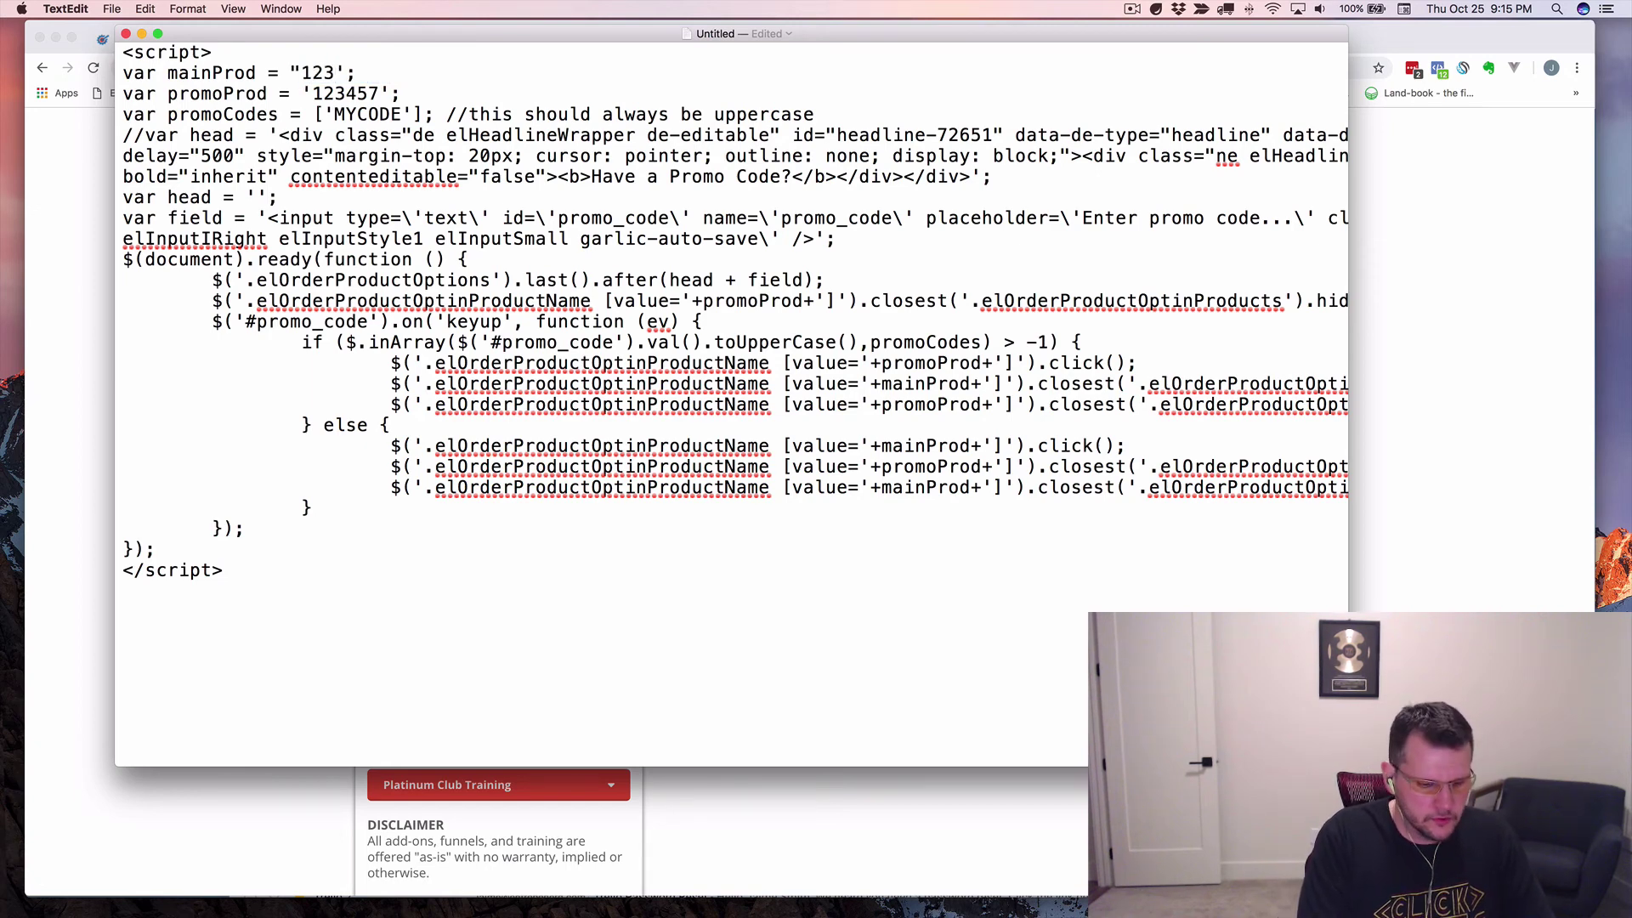
pyautogui.write('456')
pyautogui.press('Delete')
pyautogui.write('"')
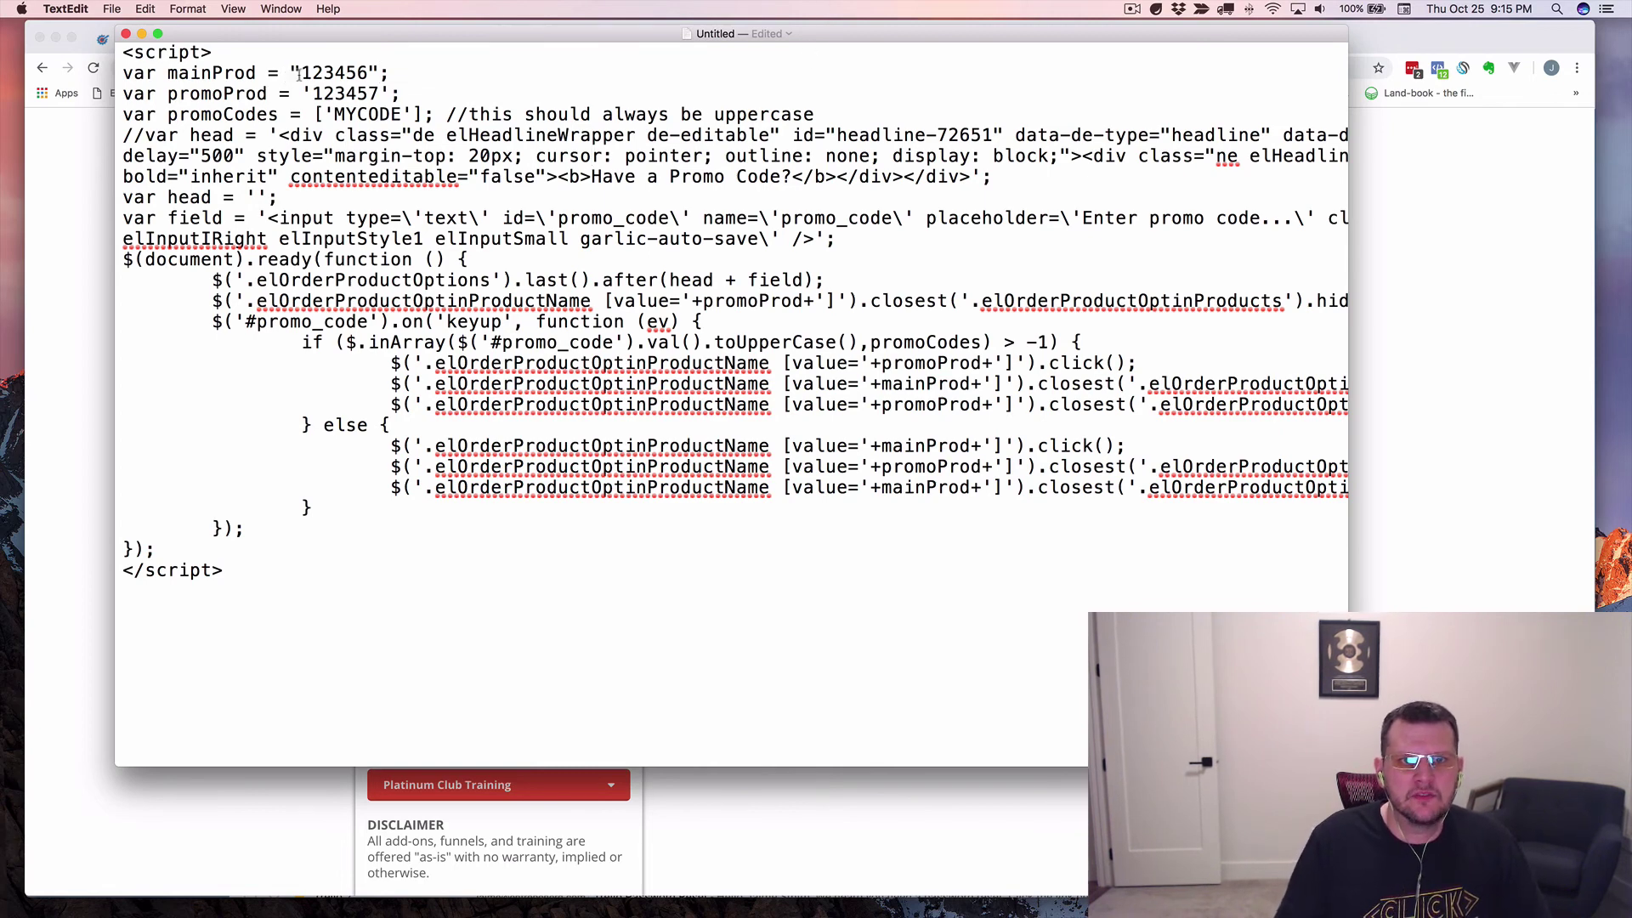
pyautogui.press('Left')
pyautogui.press('Left')
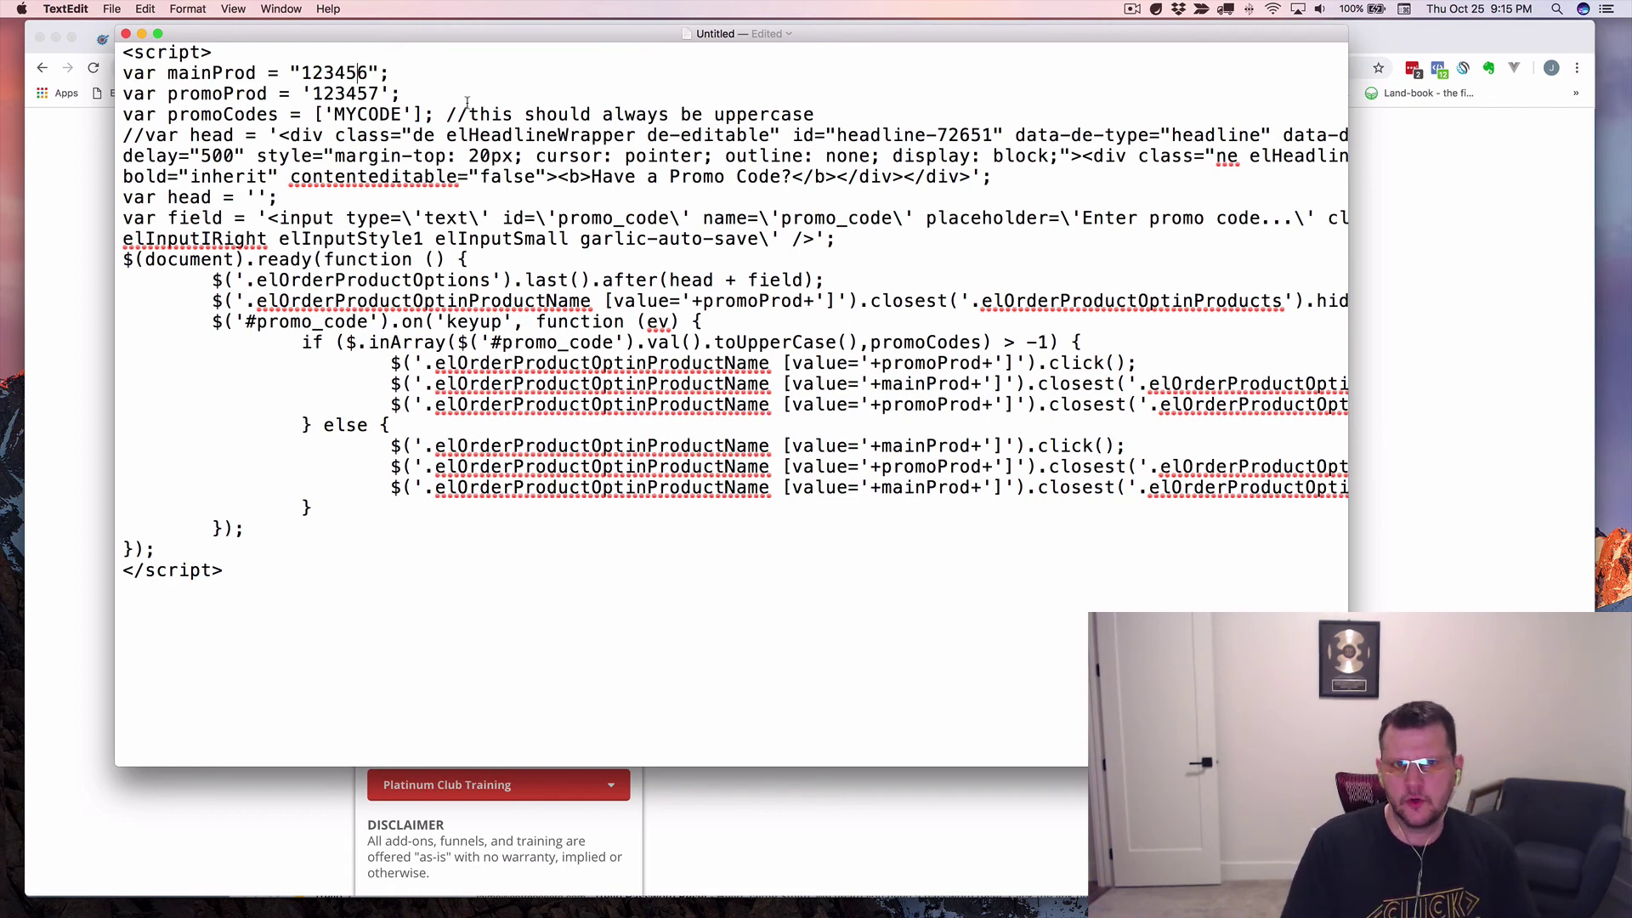
pyautogui.click(188, 9)
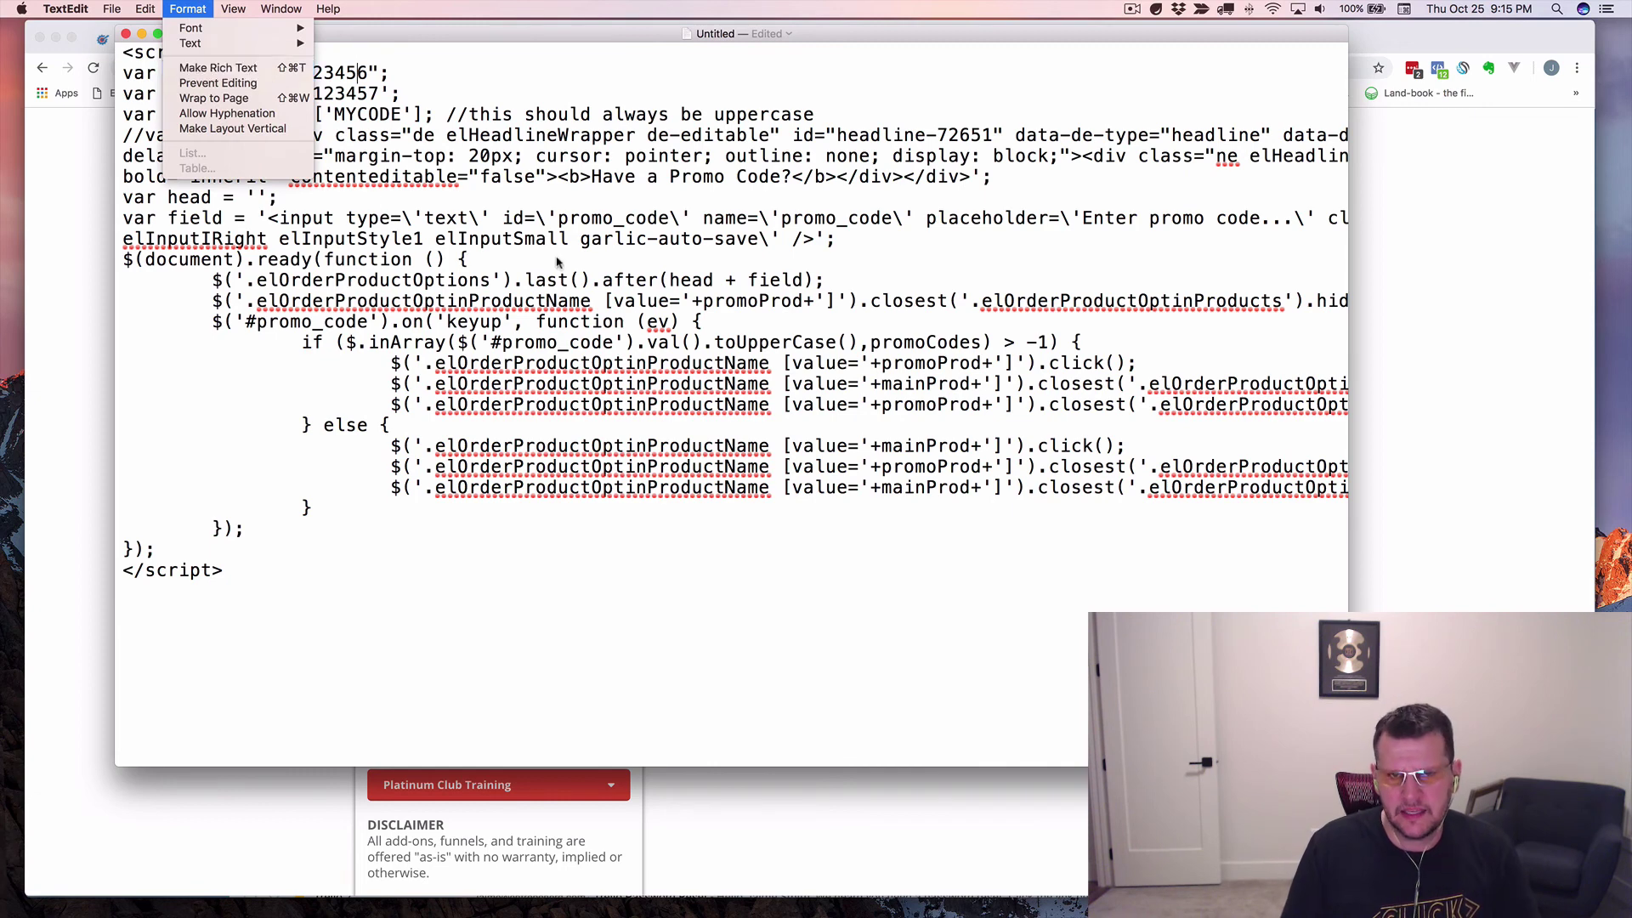
pyautogui.click(796, 275)
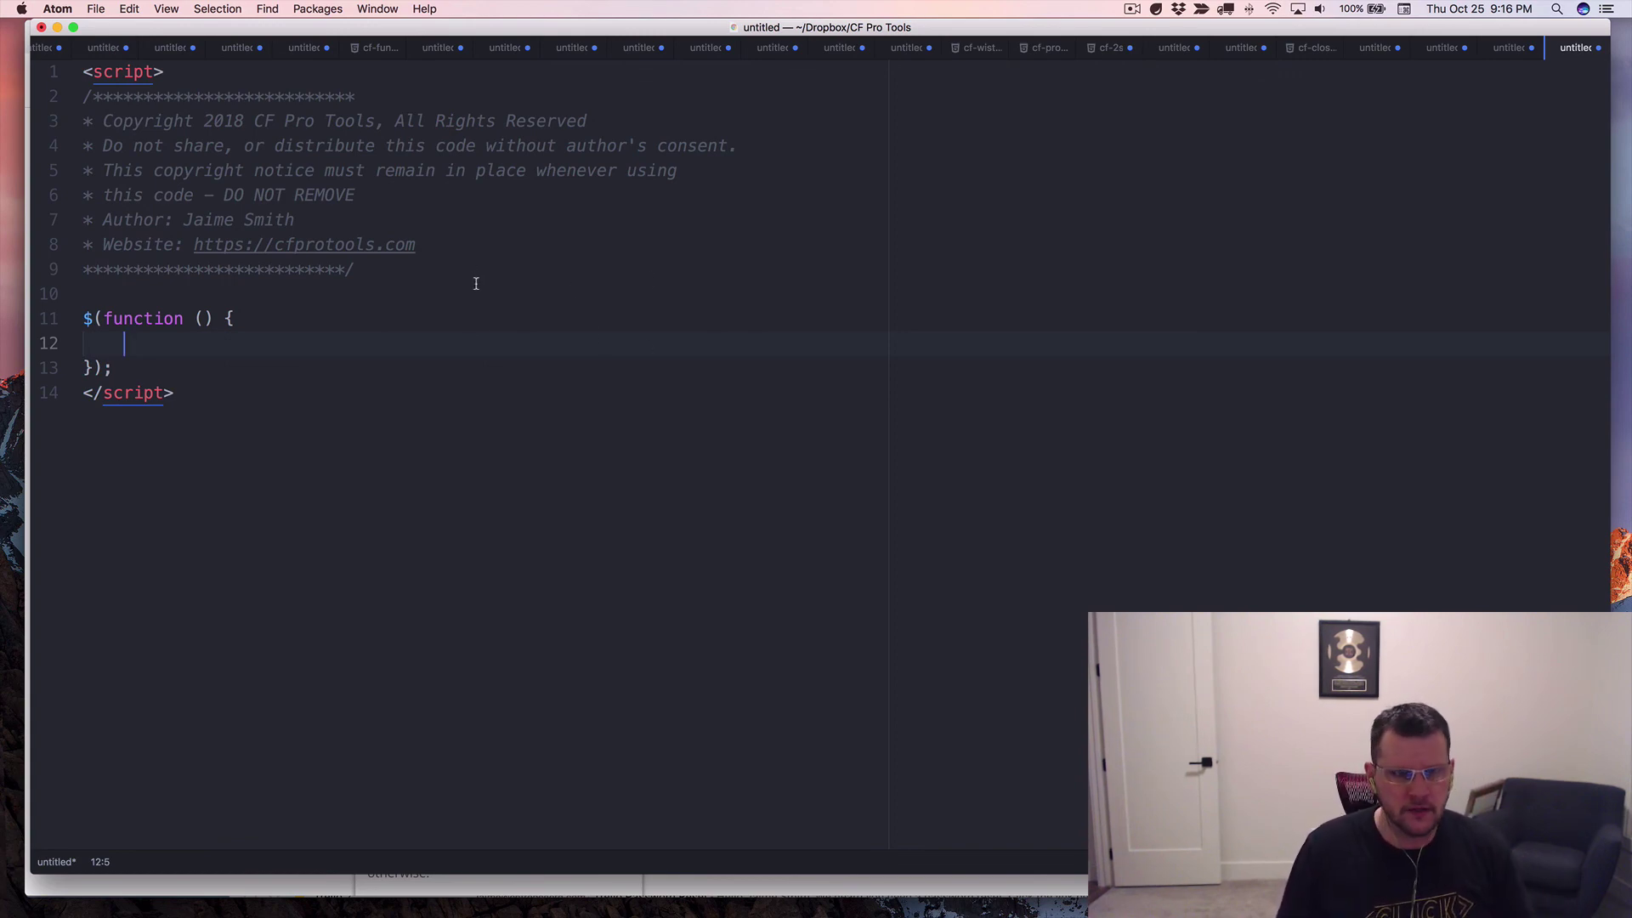
pyautogui.click(447, 270)
pyautogui.moveTo(177, 383); pyautogui.dragTo(85, 78)
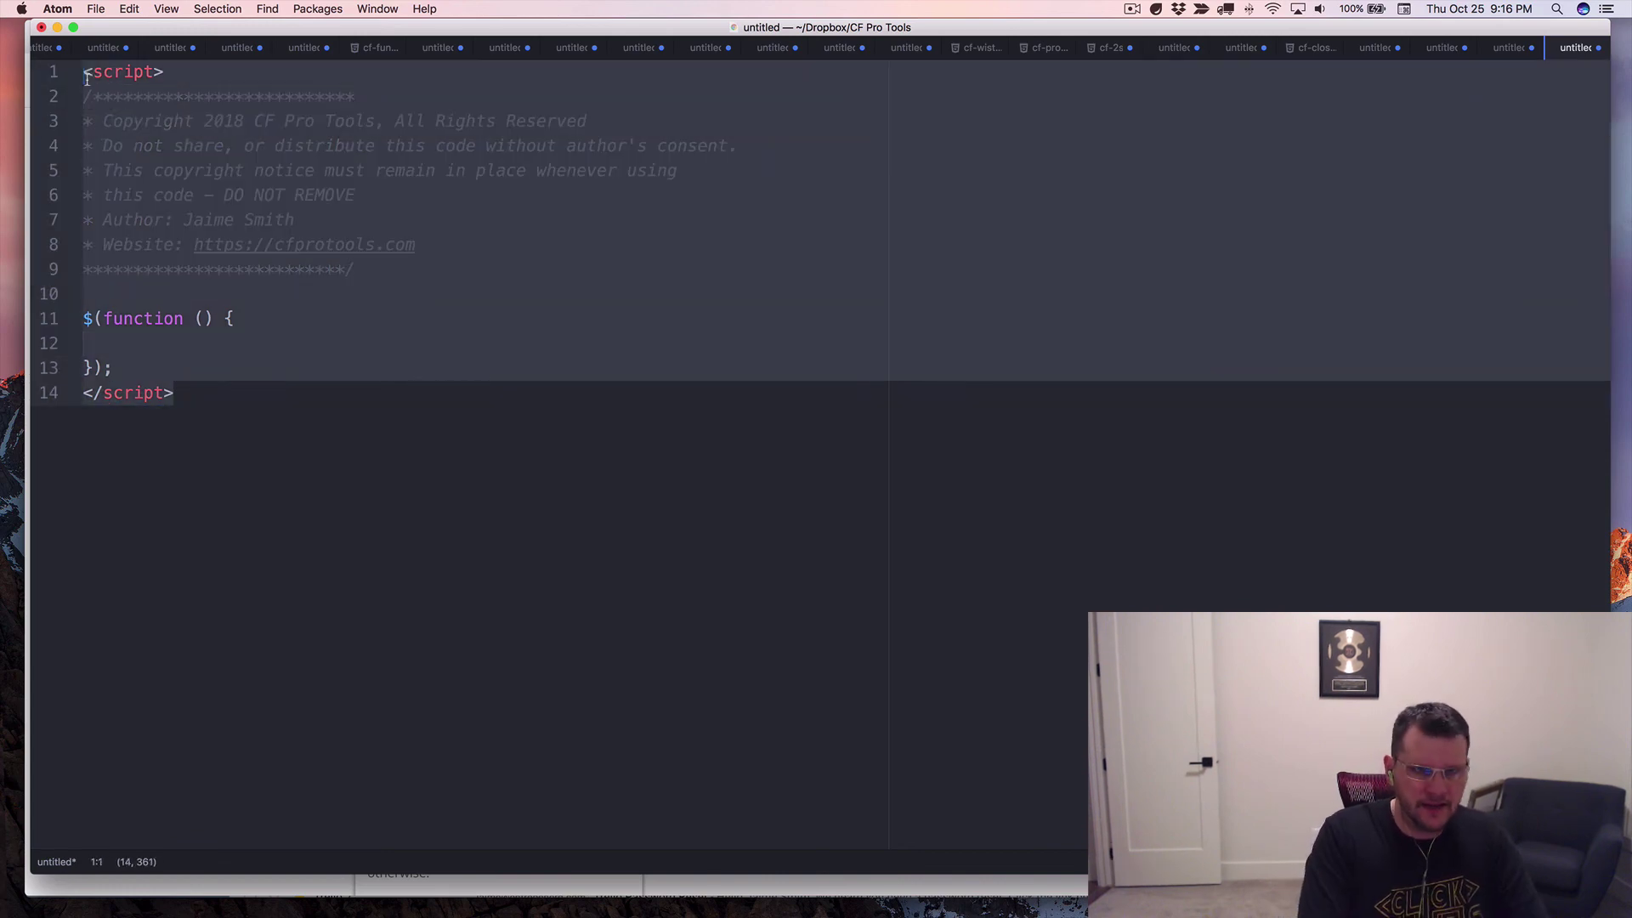
pyautogui.write('CFP')
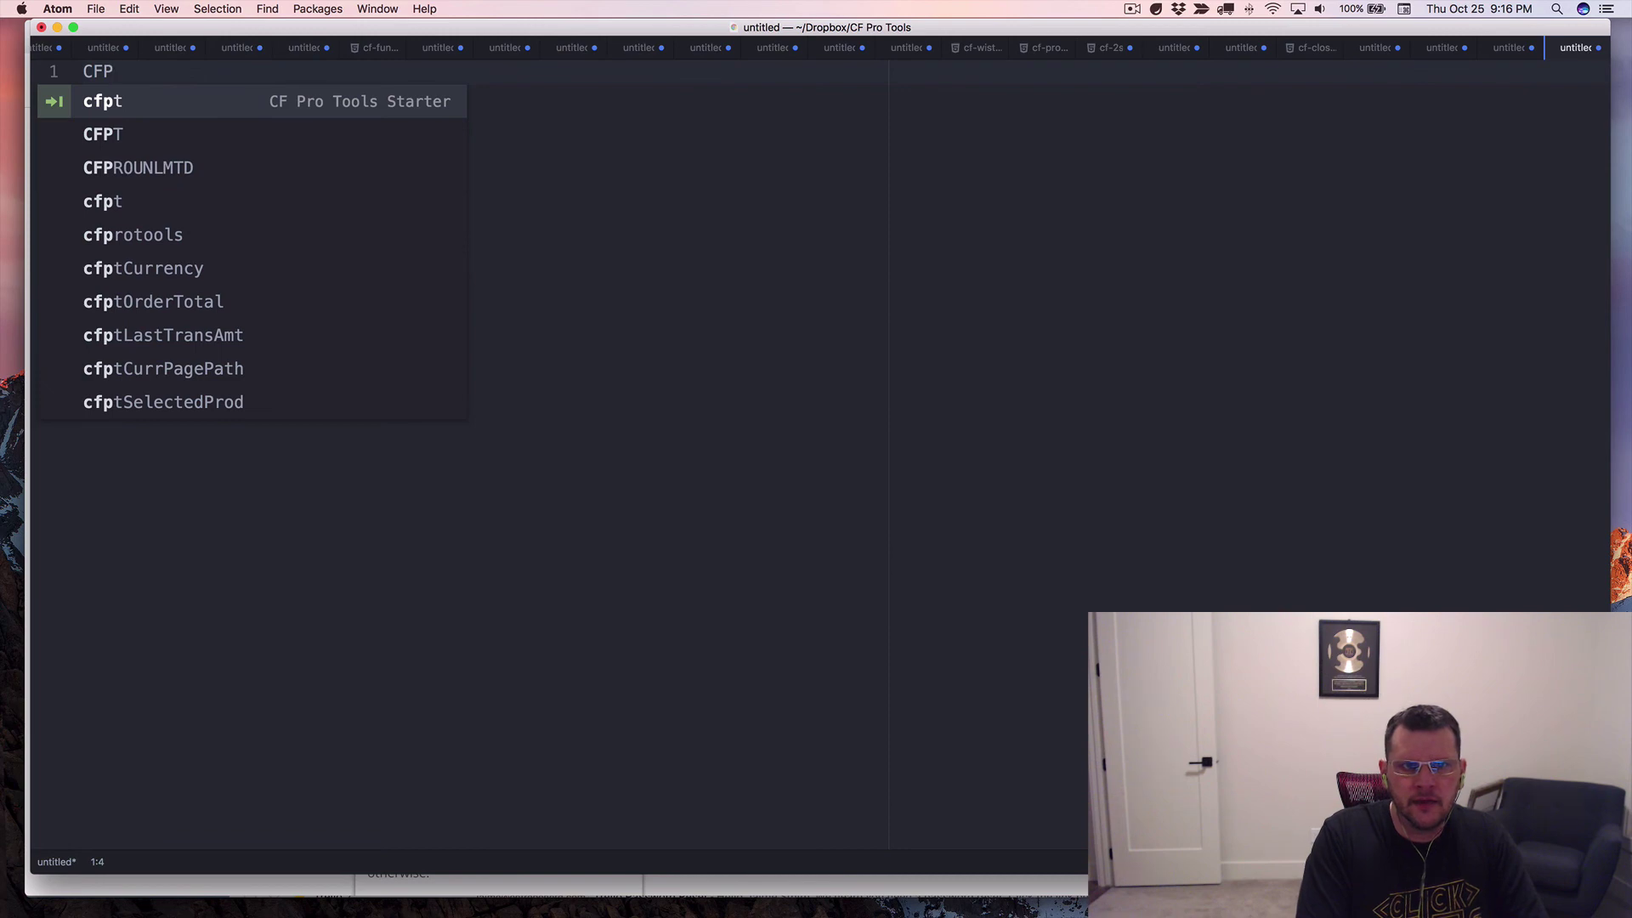
pyautogui.press('Tab')
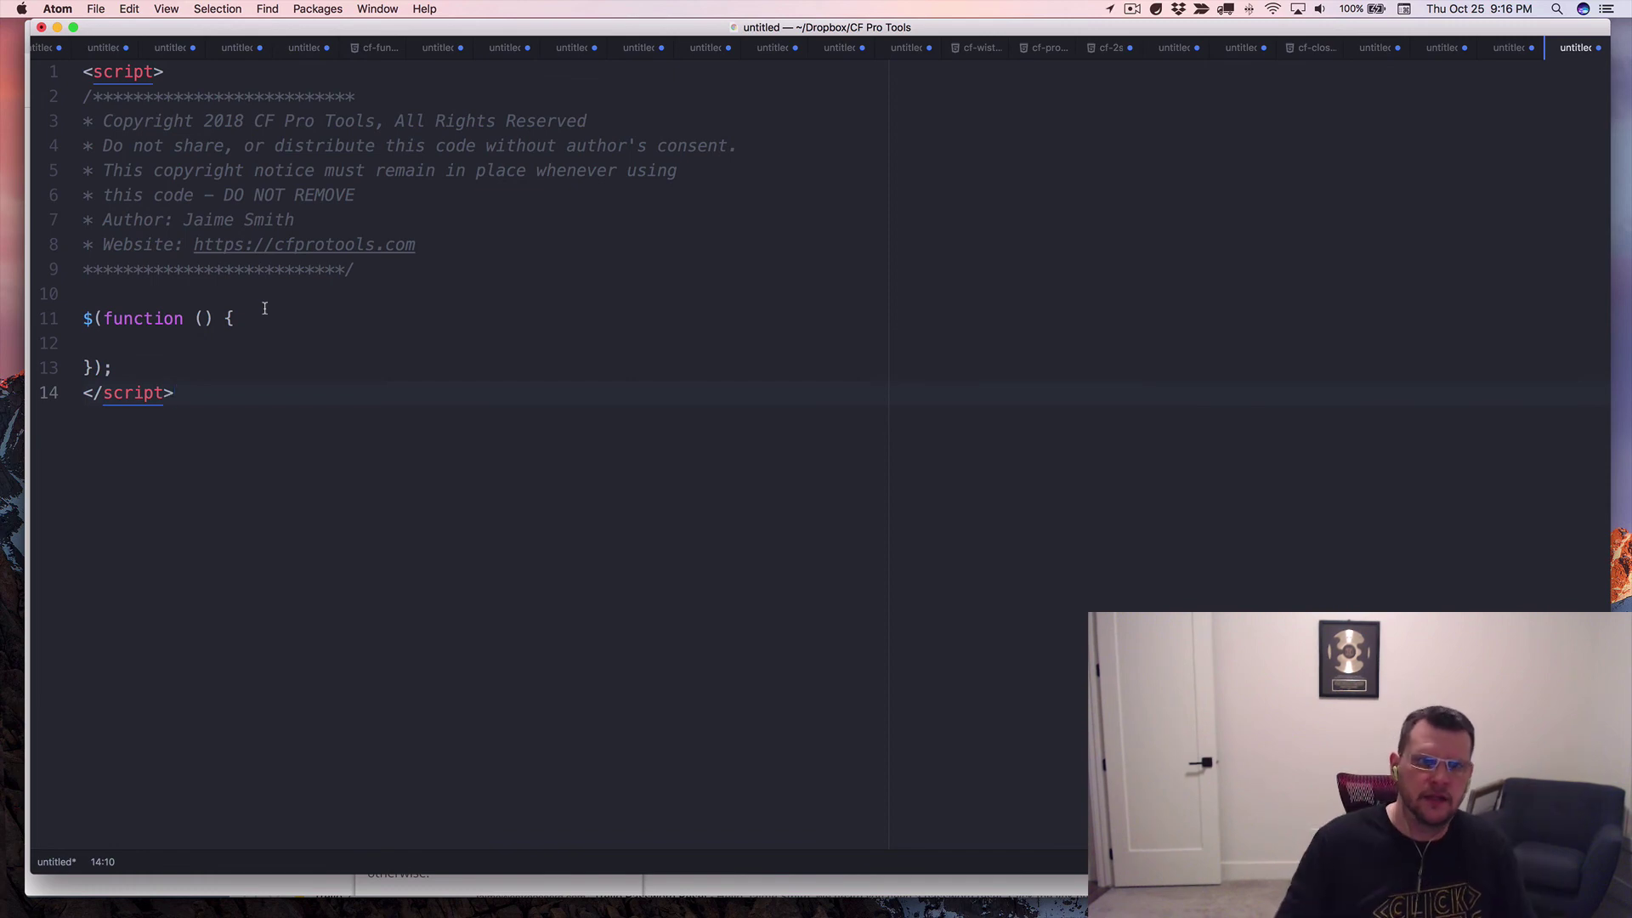
pyautogui.click(167, 354)
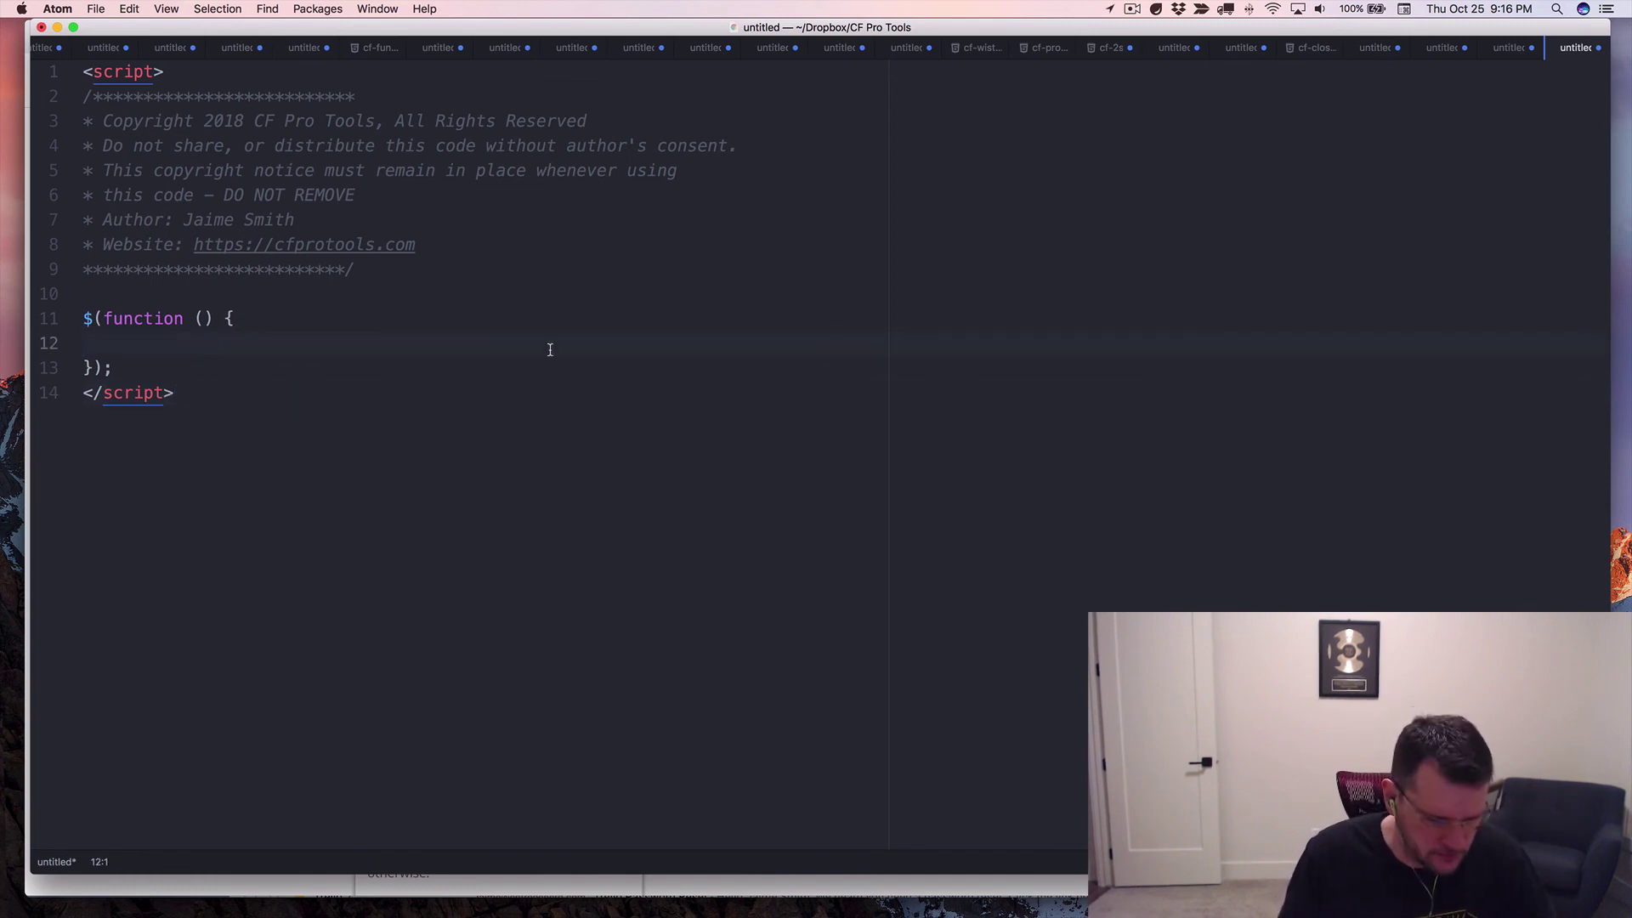
# Minimize Atom to bring the edited TextEdit promo-code script back to the front.
pyautogui.doubleClick(1019, 27)
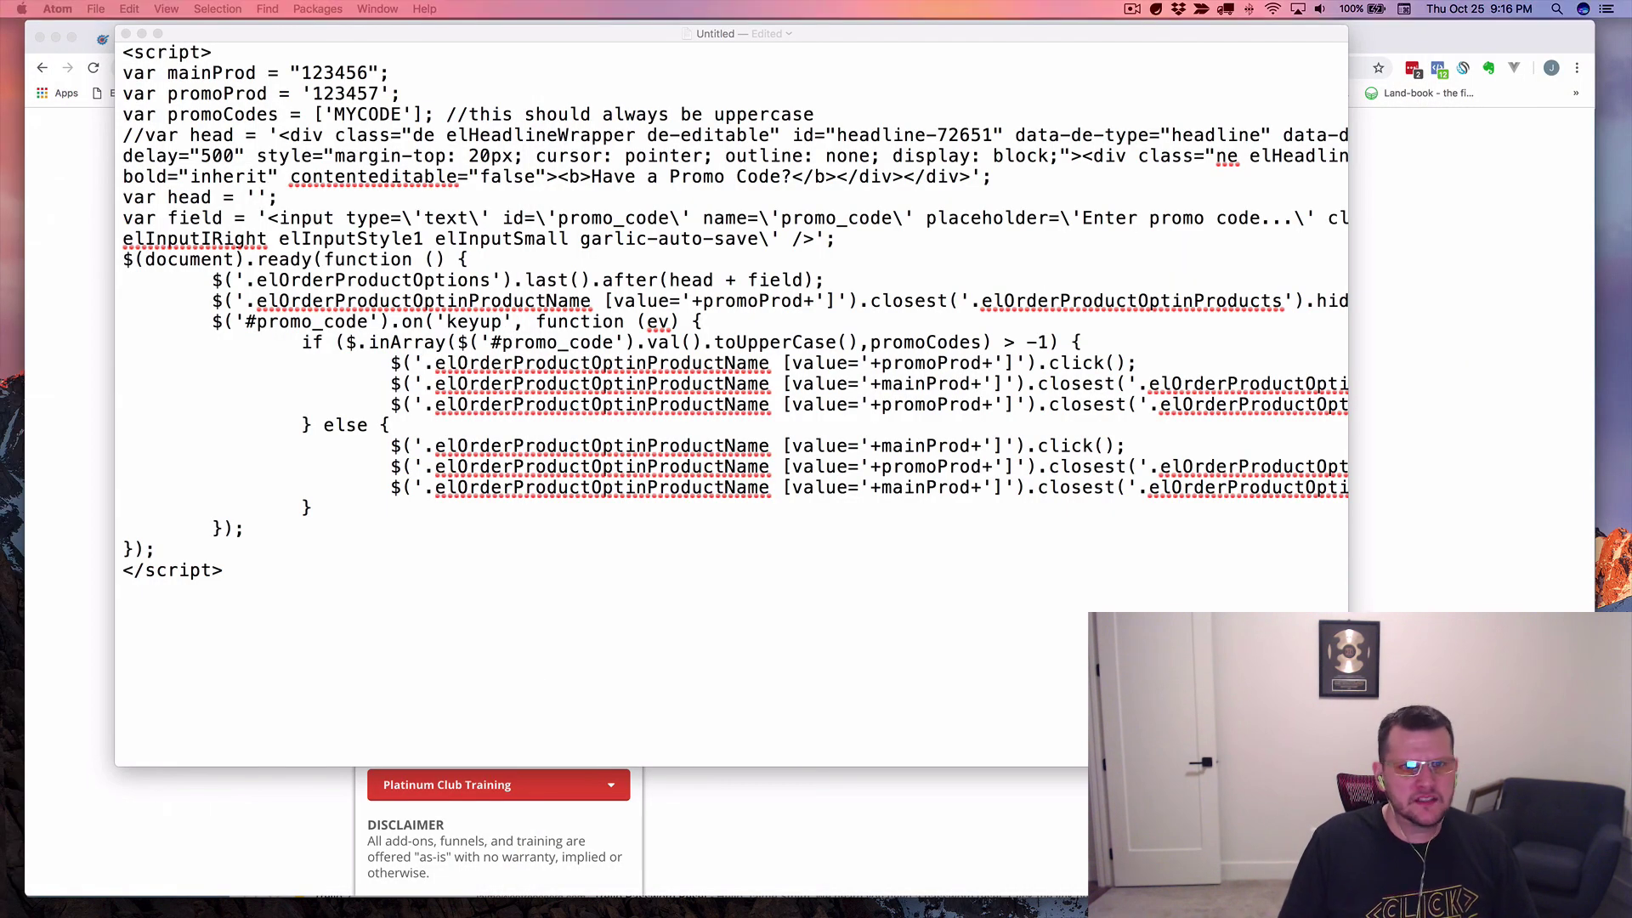